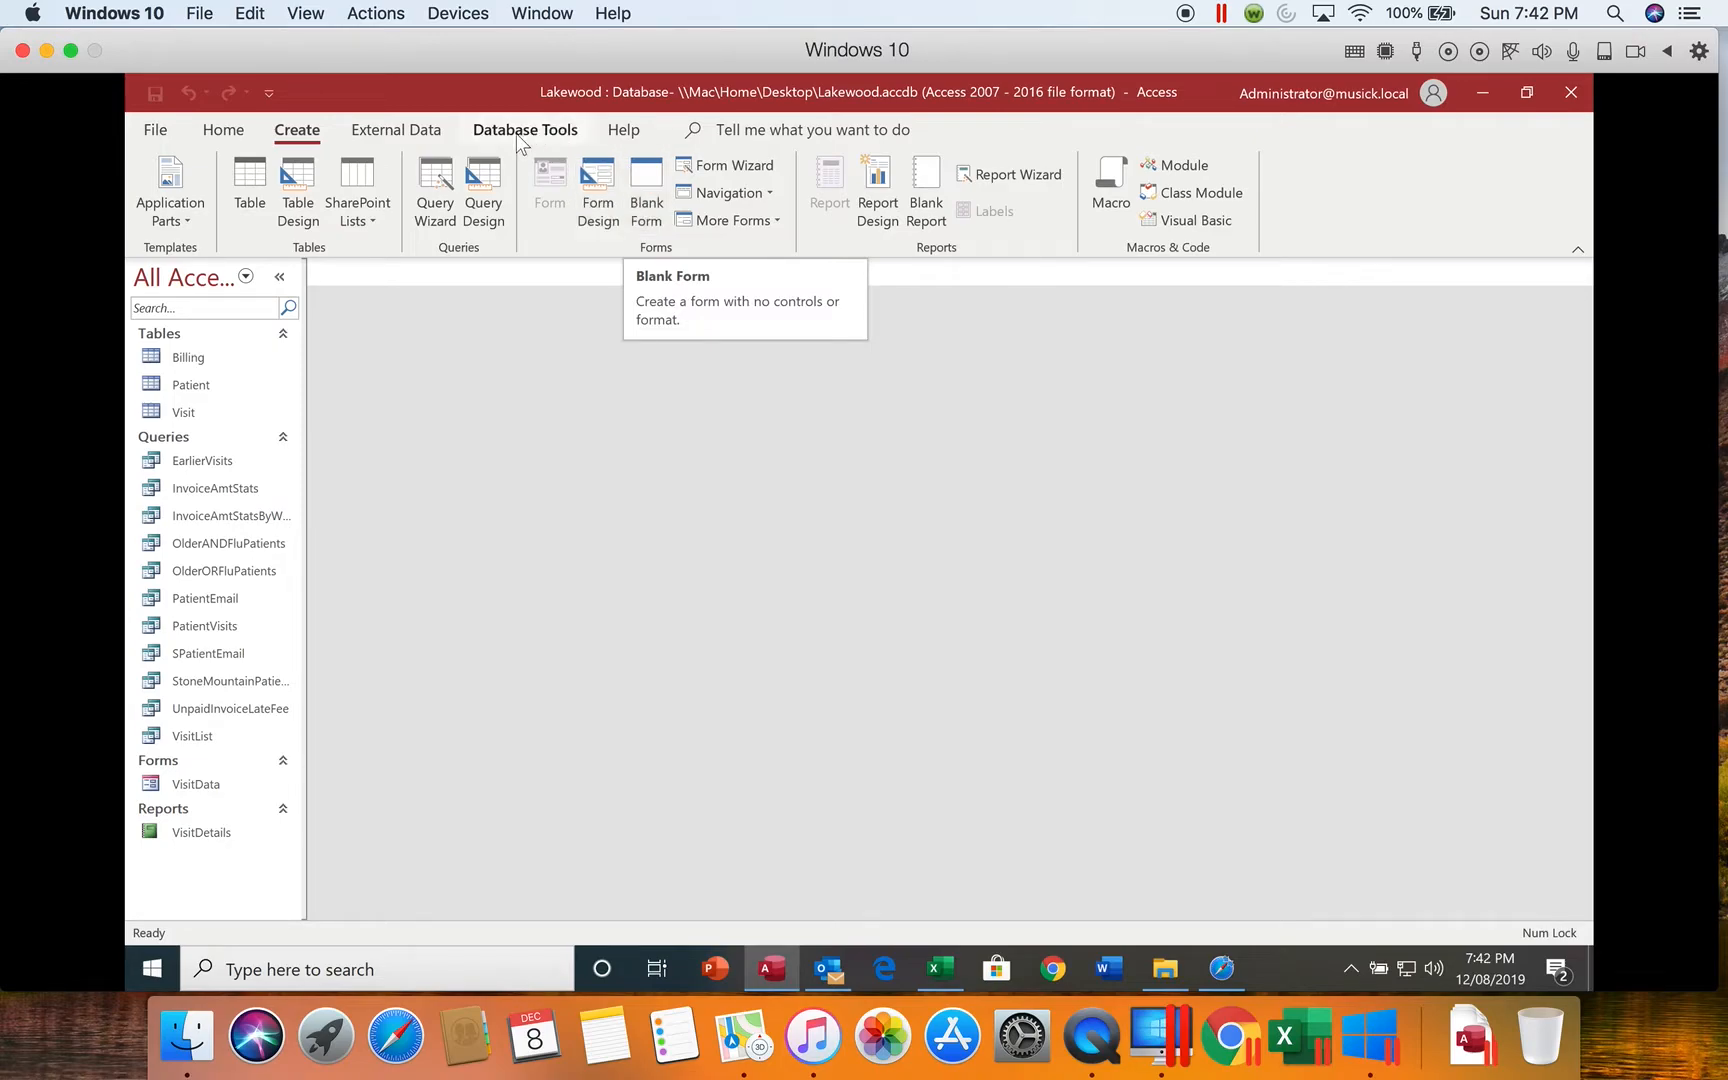
Step: Create a new blank form in Design view
left_click(602, 211)
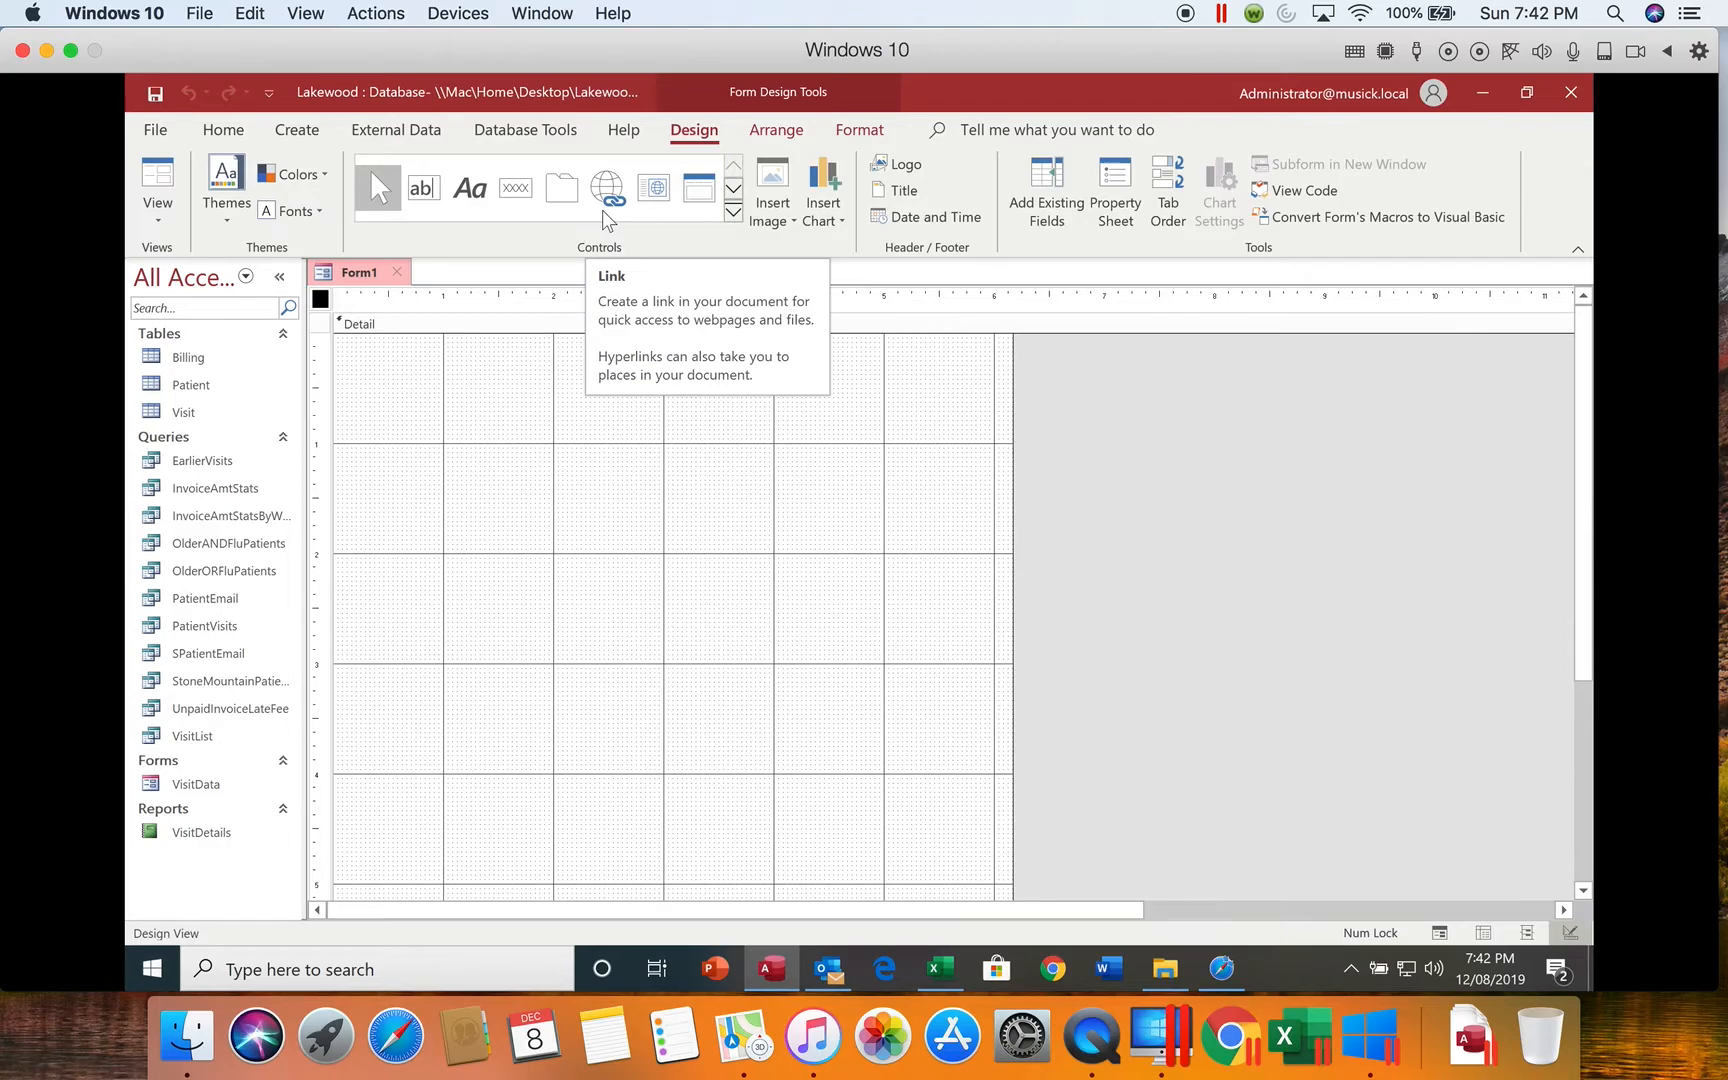
left_click(794, 132)
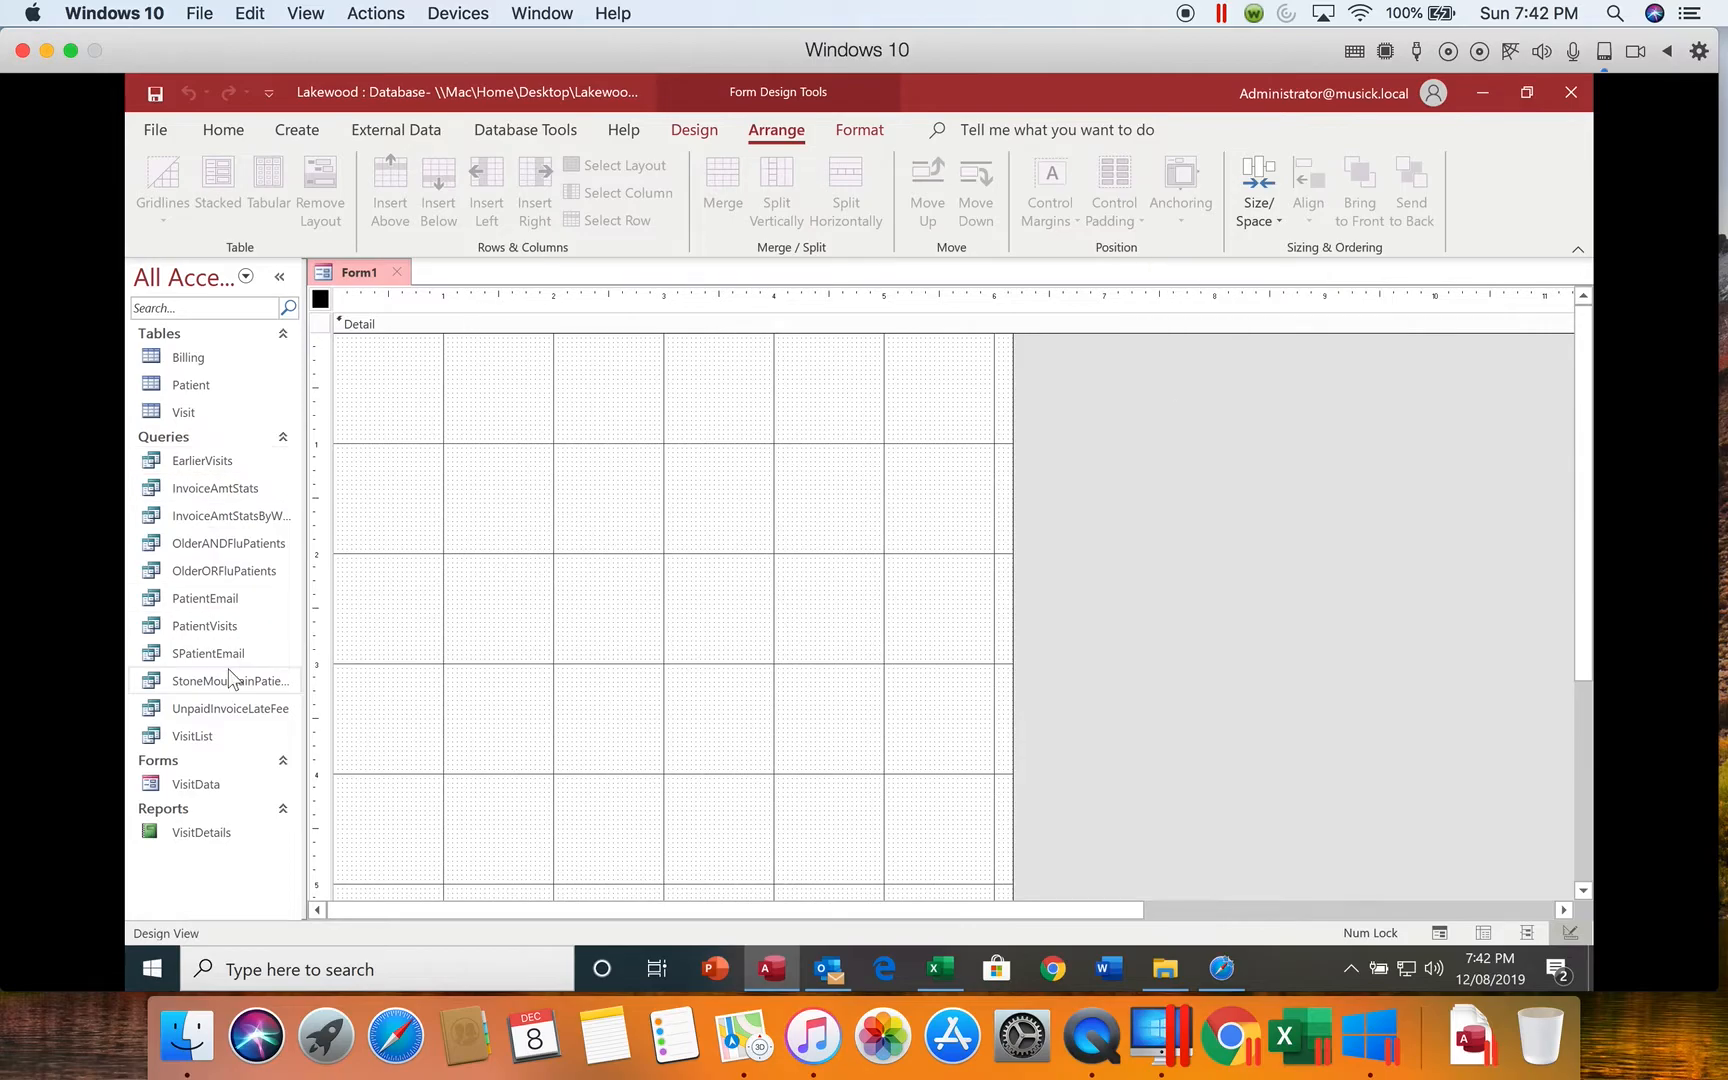
Step: Open the existing VisitData form and switch it to Layout view
left_click(197, 790)
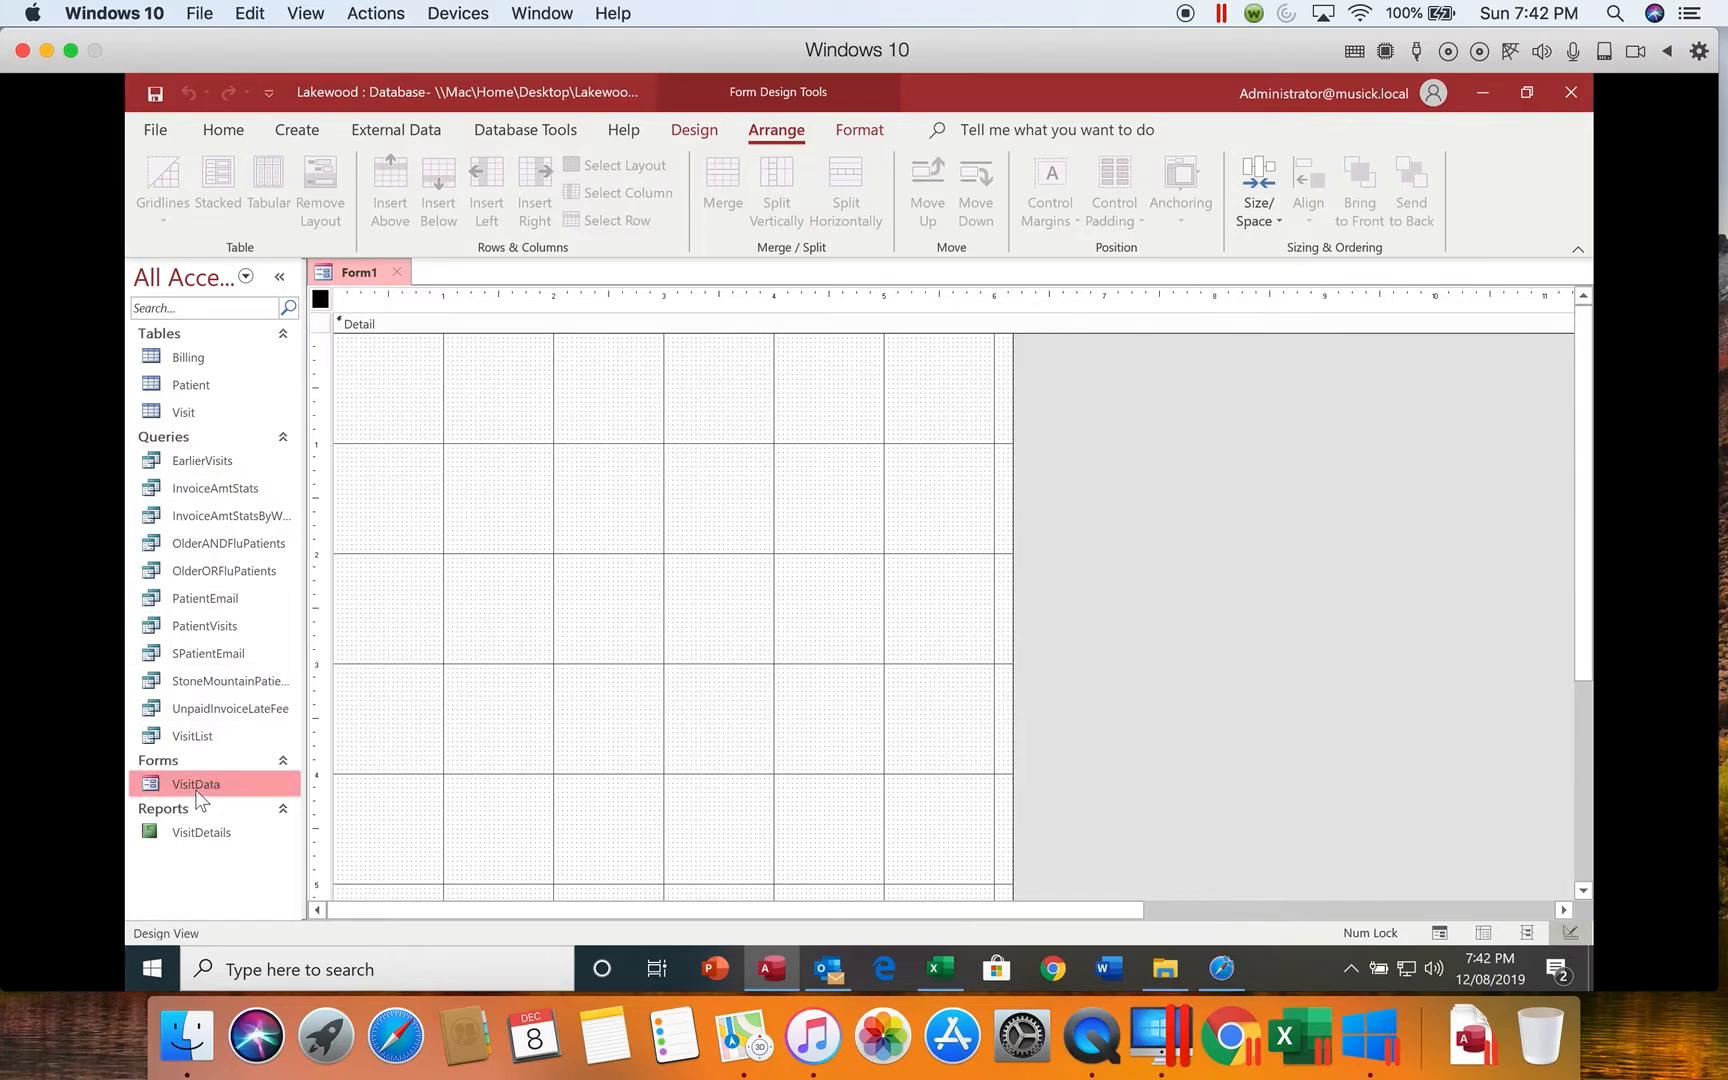
double_click(194, 783)
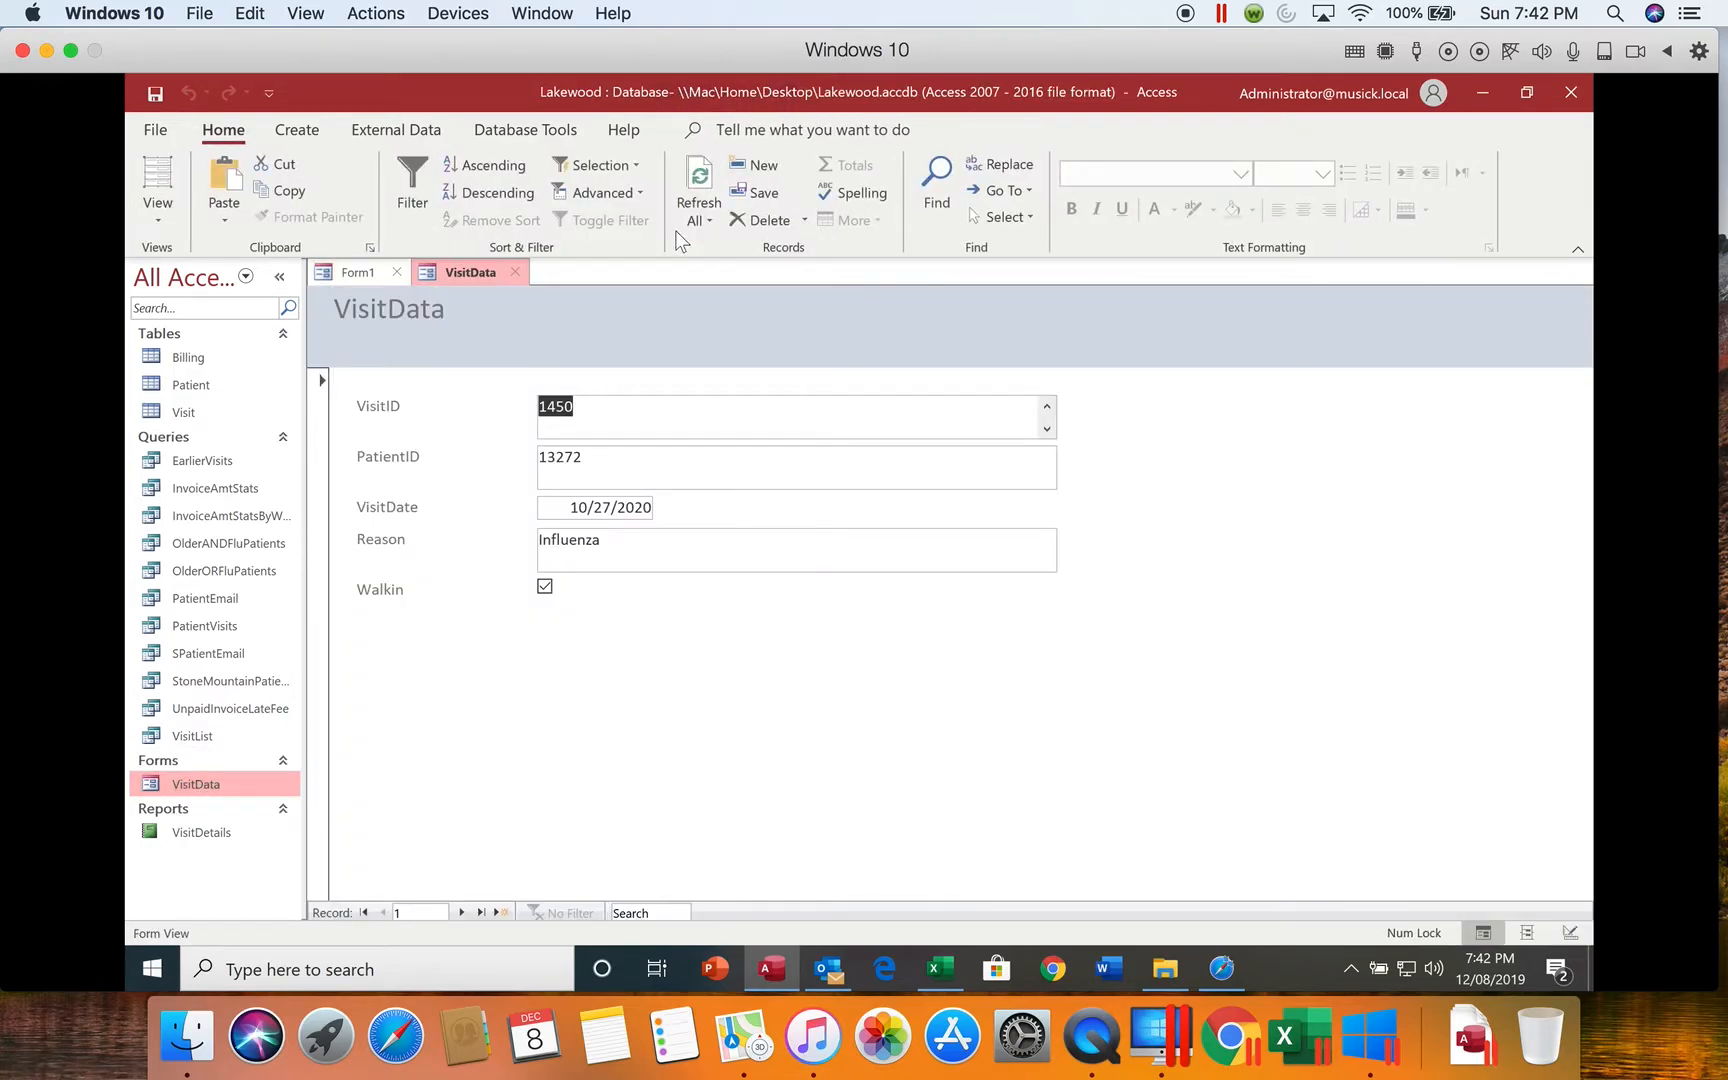
left_click(155, 180)
left_click(214, 129)
left_click(157, 215)
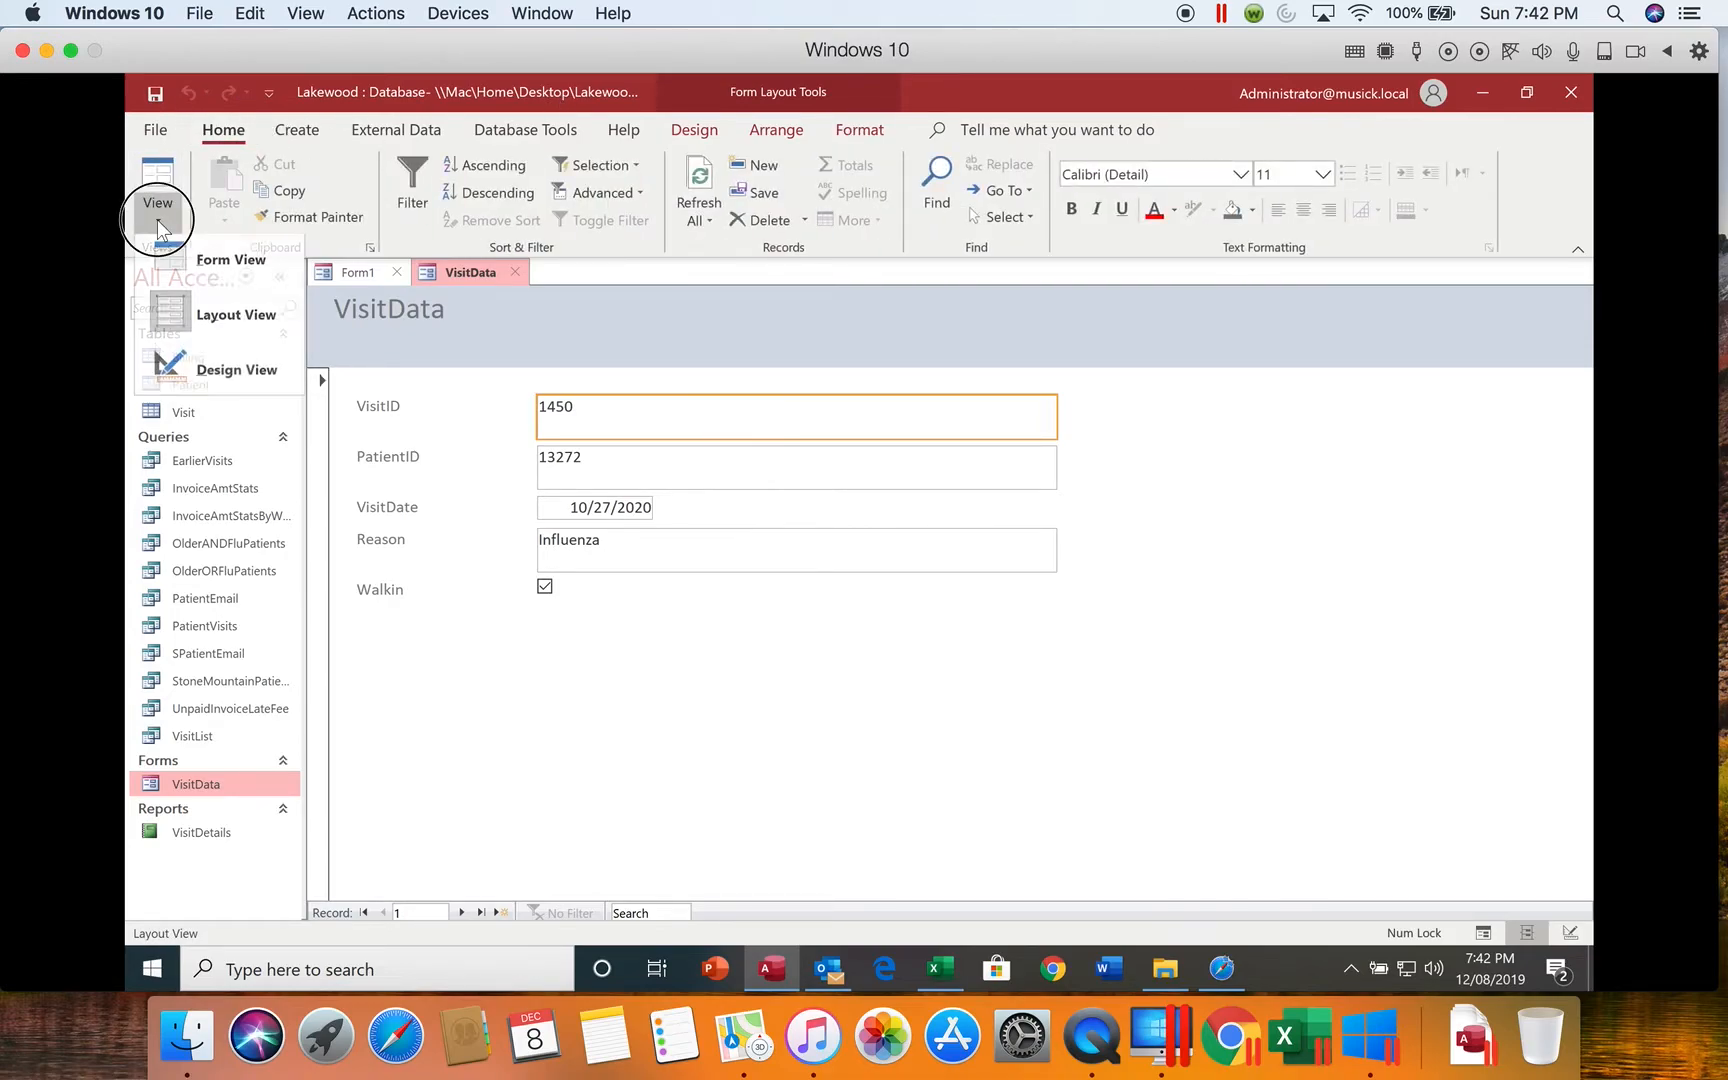
left_click(168, 318)
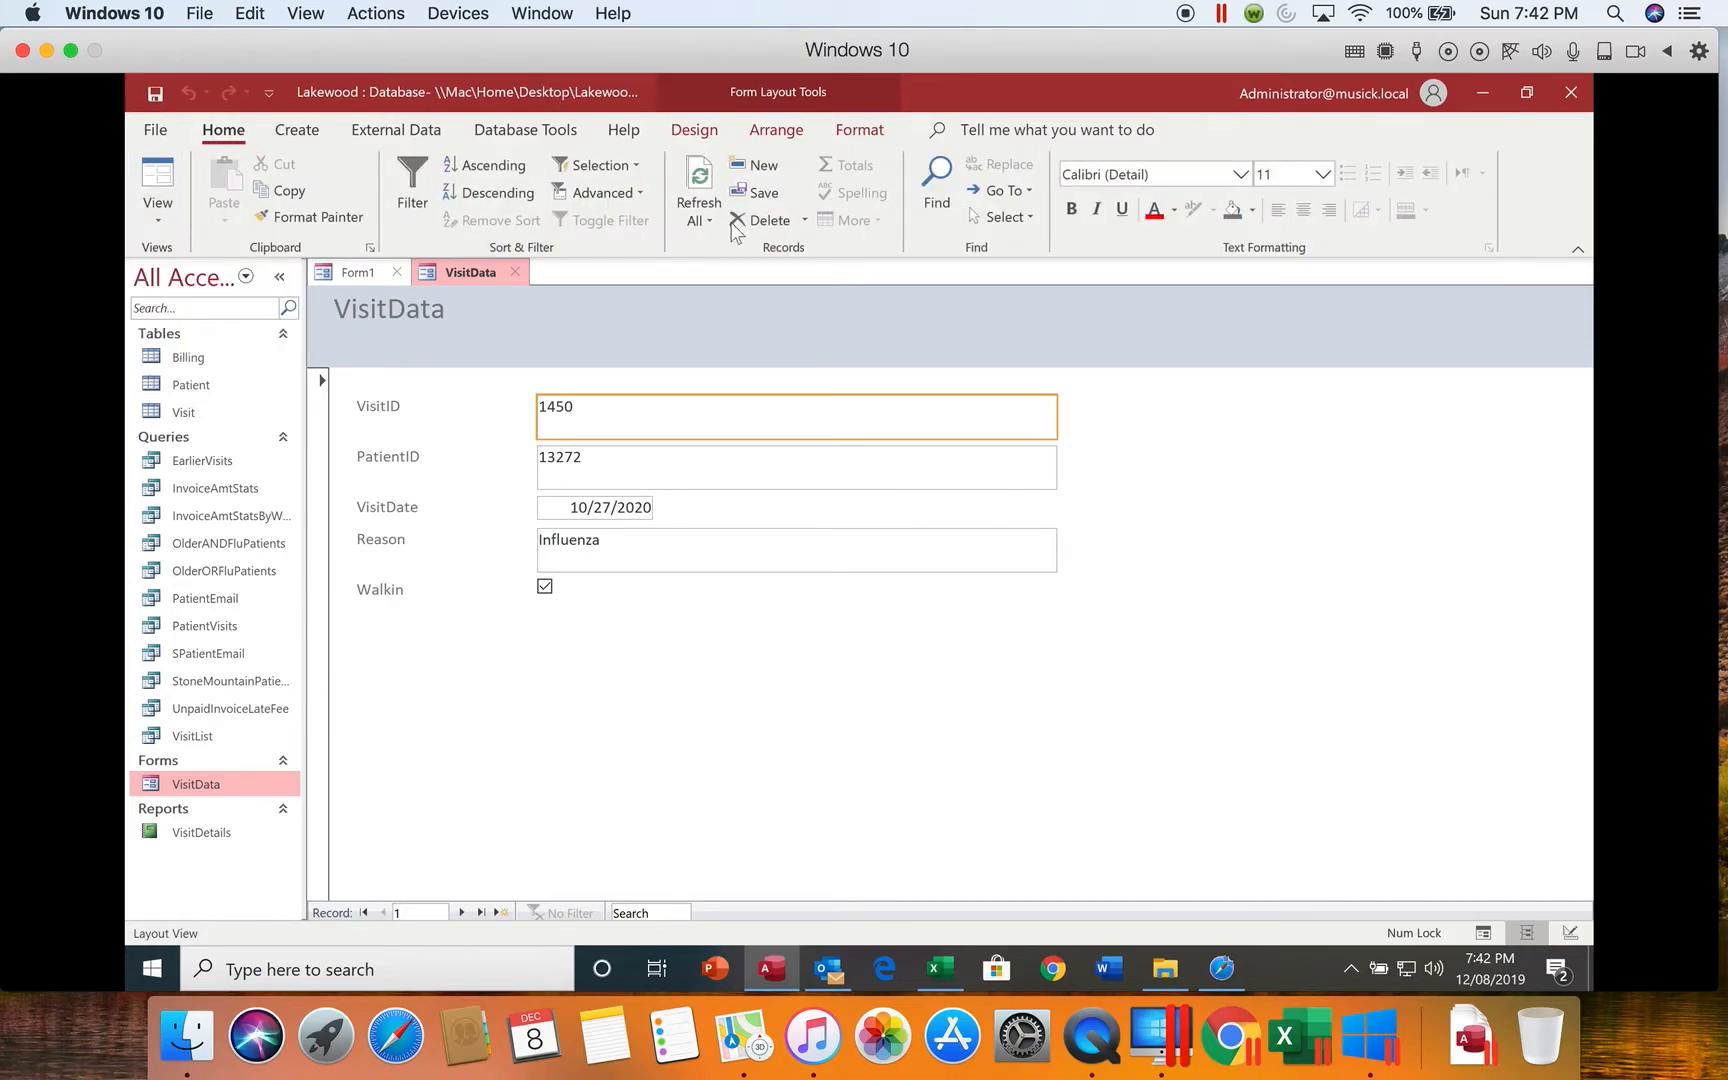
Step: Examine the anchoring options for the VisitID field of the VisitData form and close that form
left_click(780, 130)
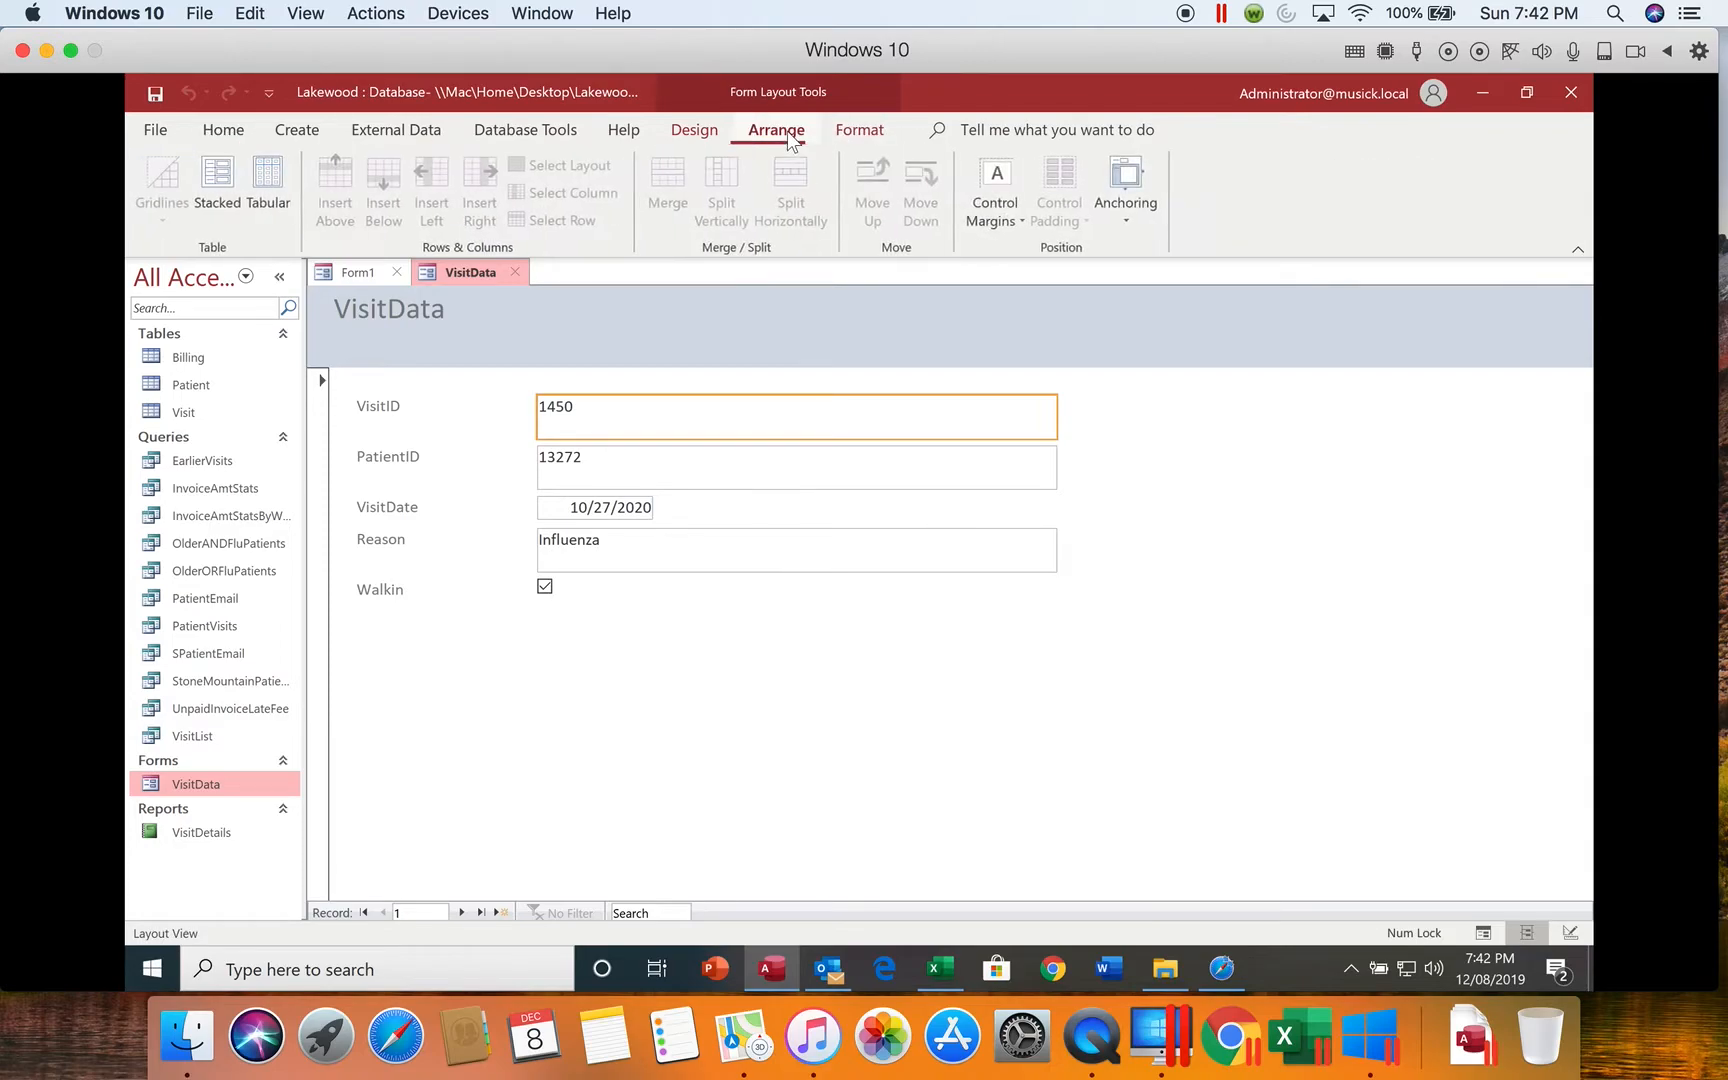
left_click(1130, 212)
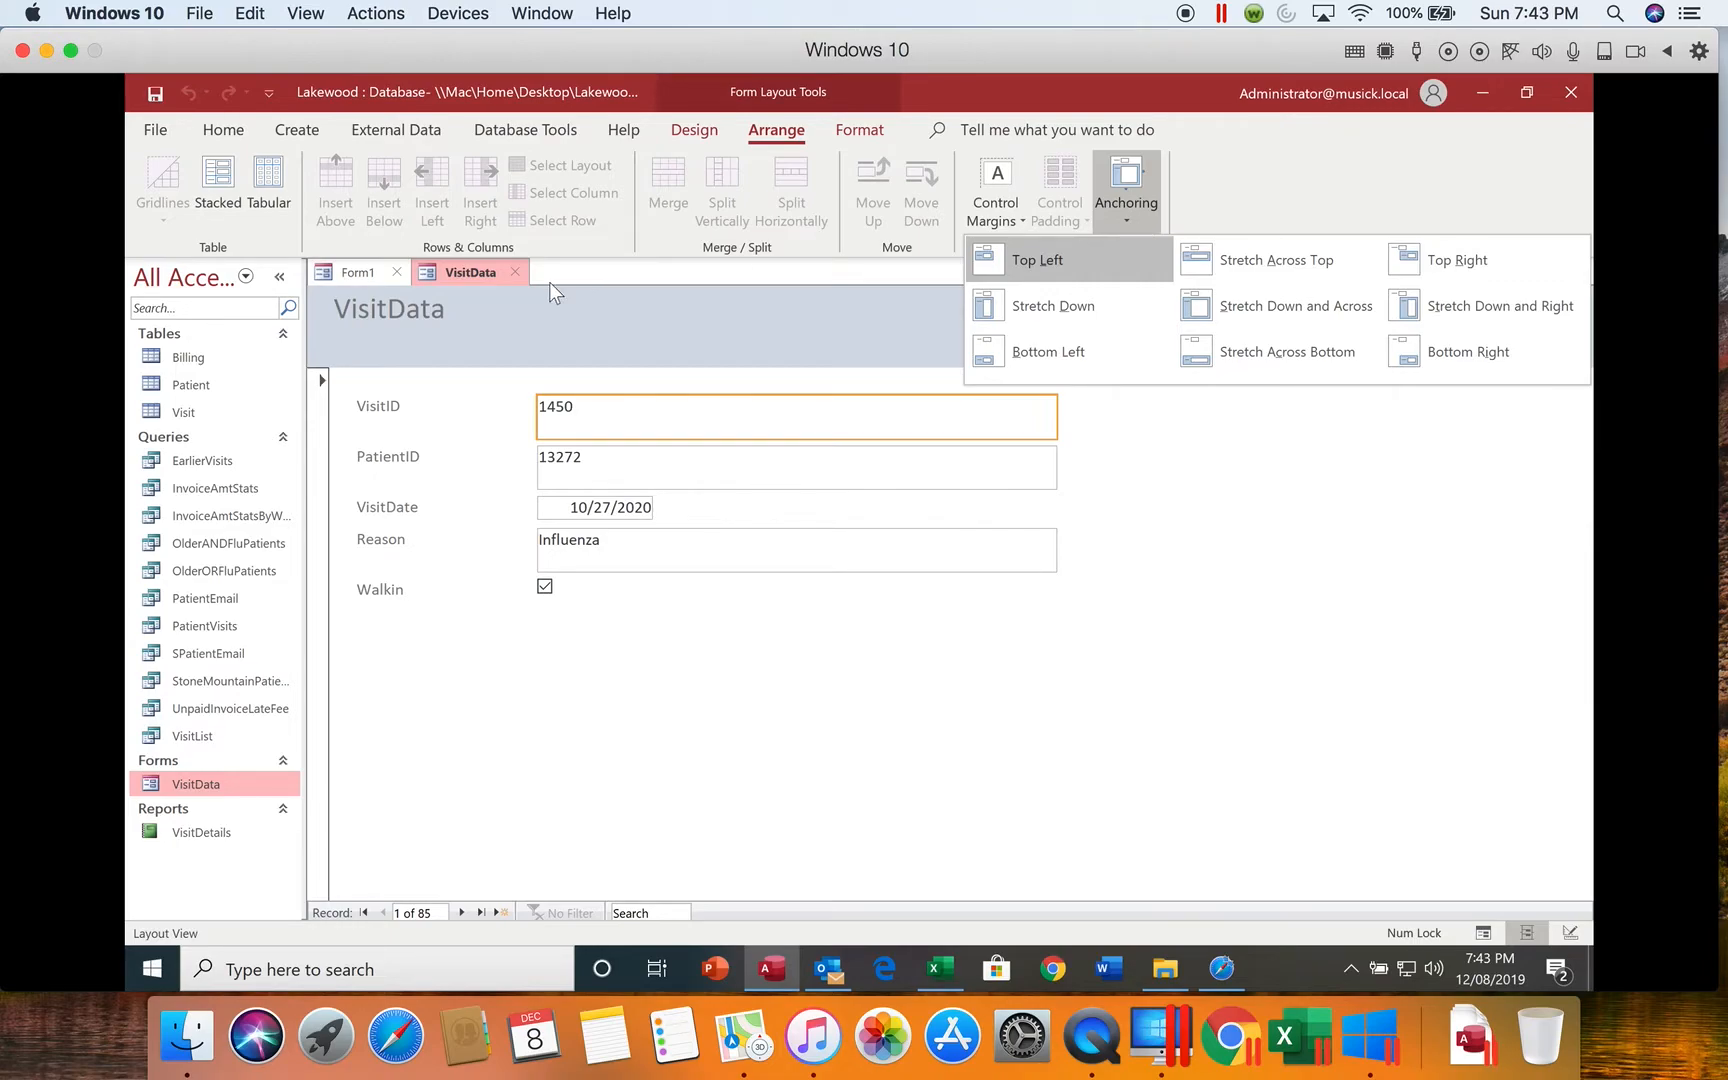
left_click(512, 270)
left_click(513, 271)
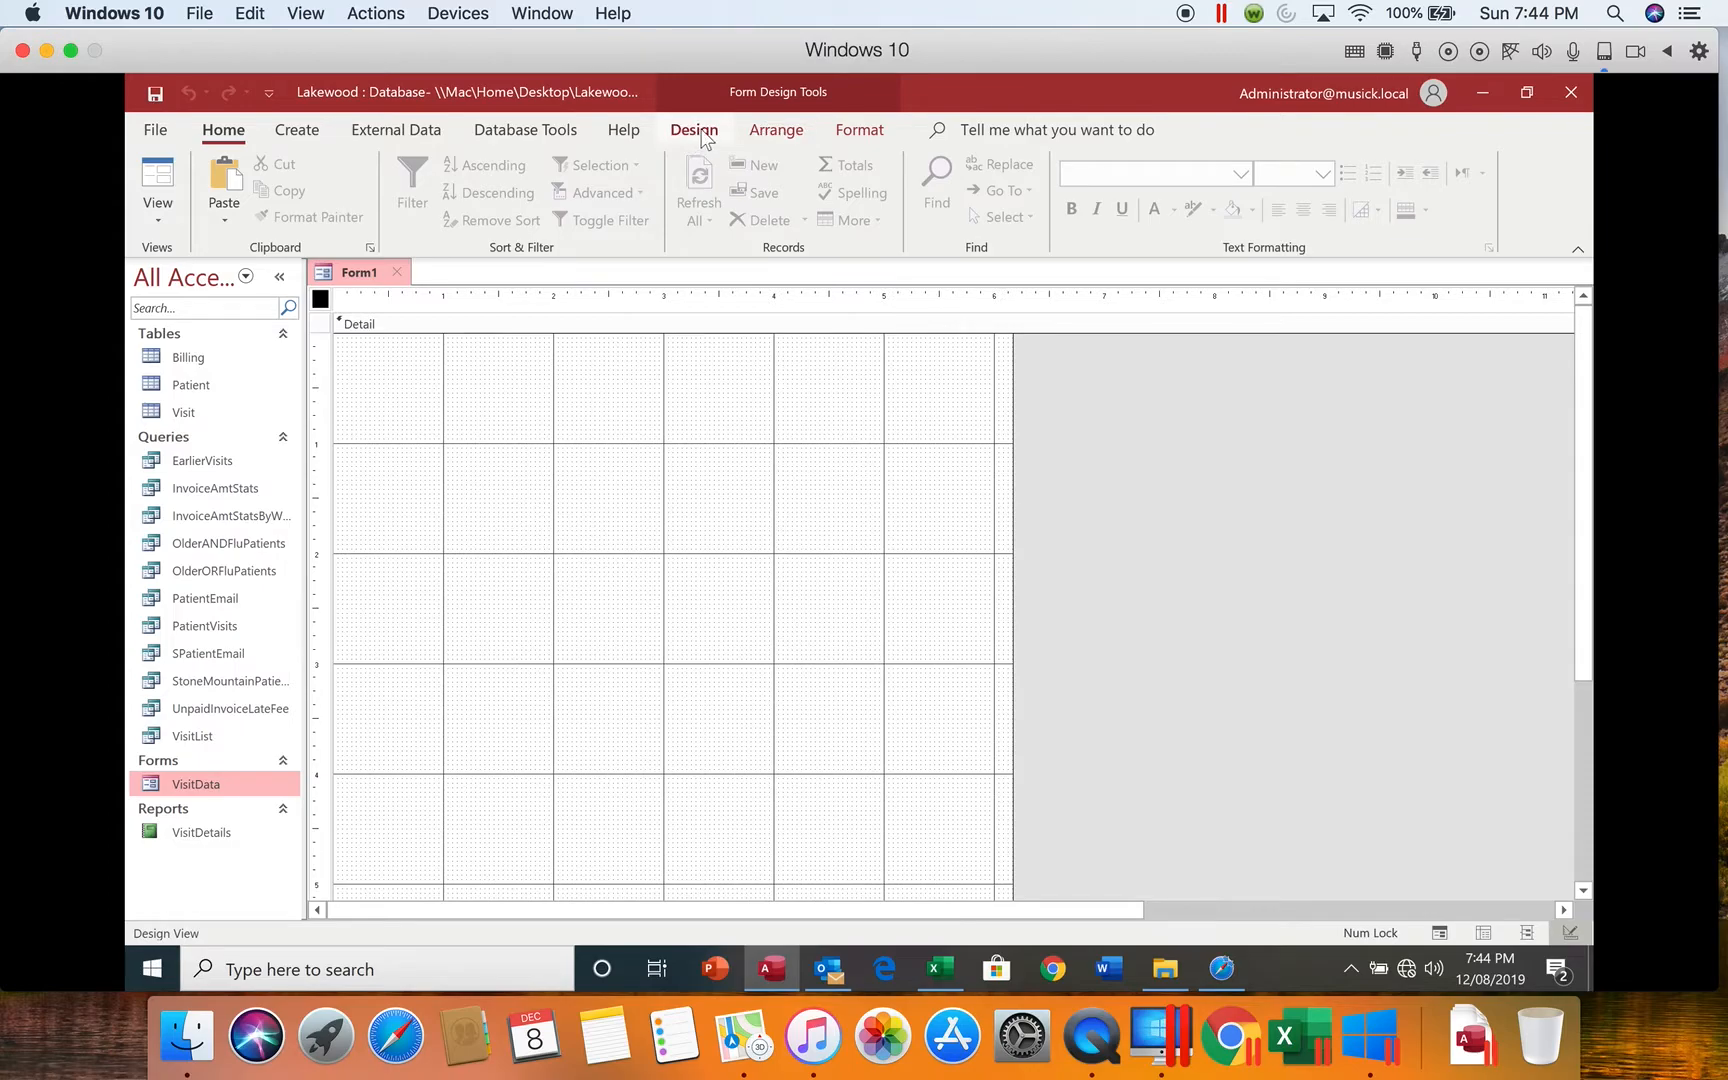
Step: Display the Field List with all tables for the blank form and expand the Billing table's fields
left_click(703, 135)
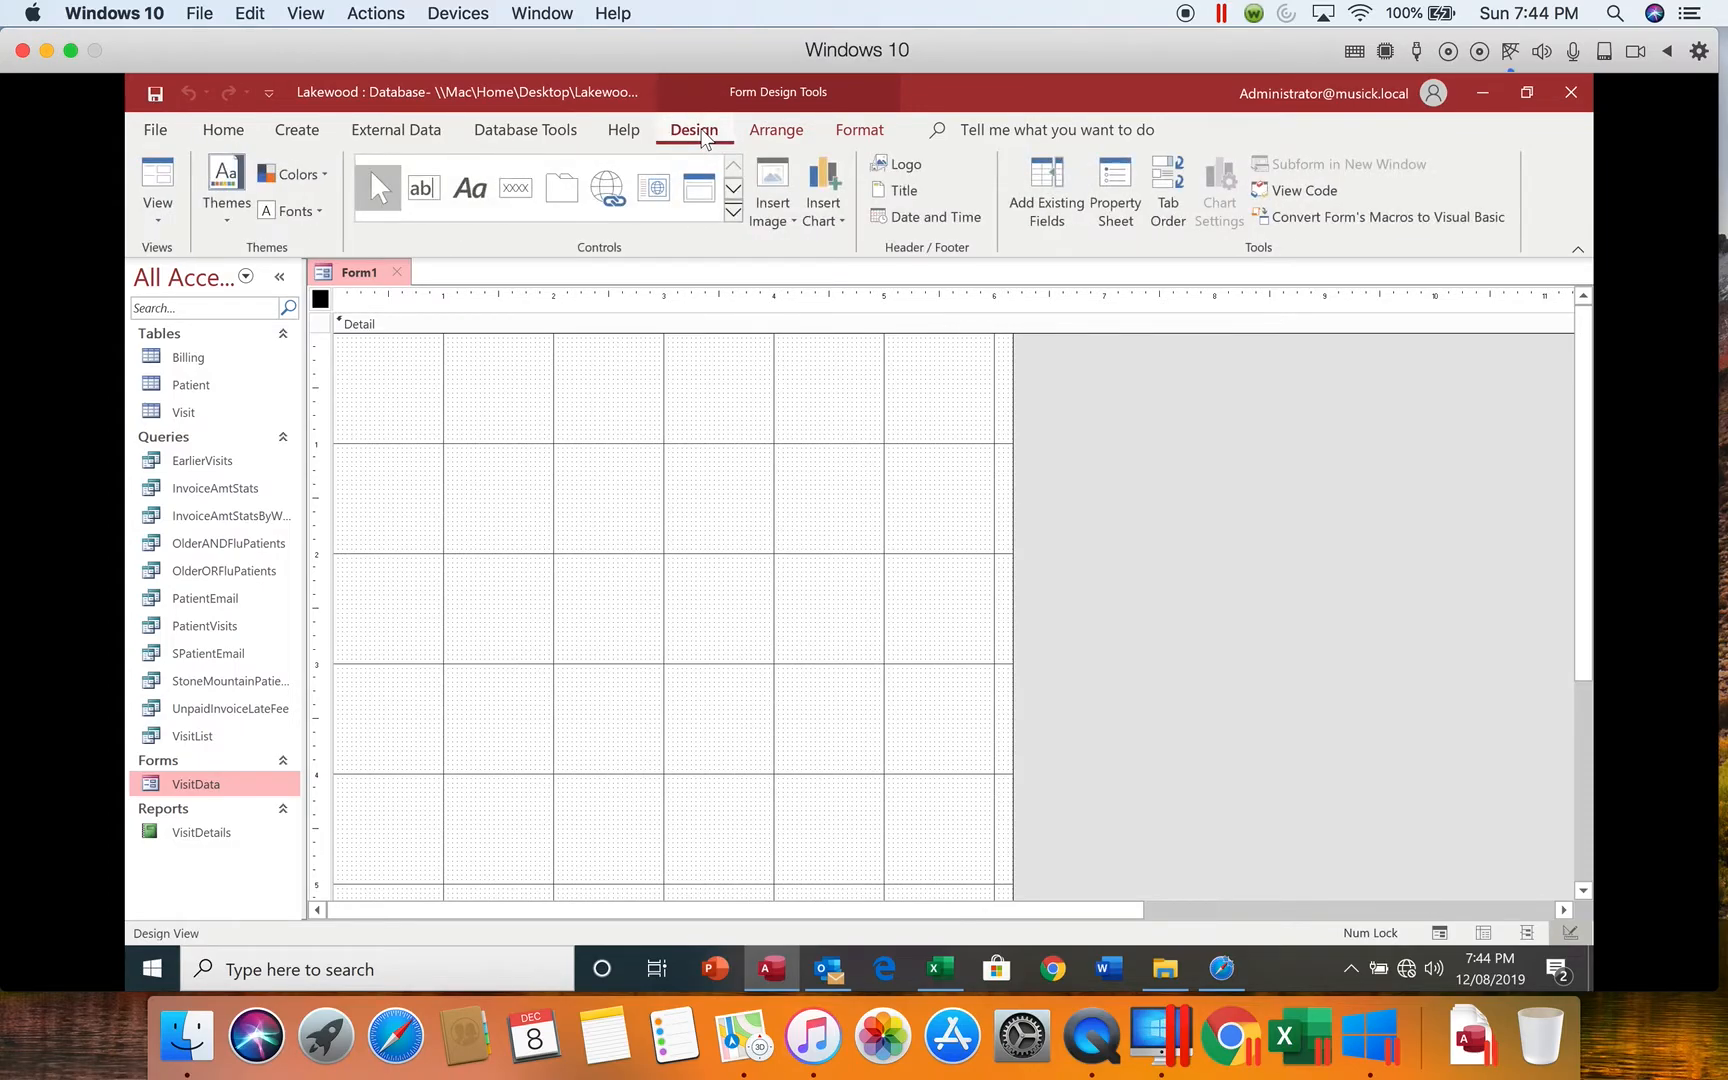
left_click(1052, 226)
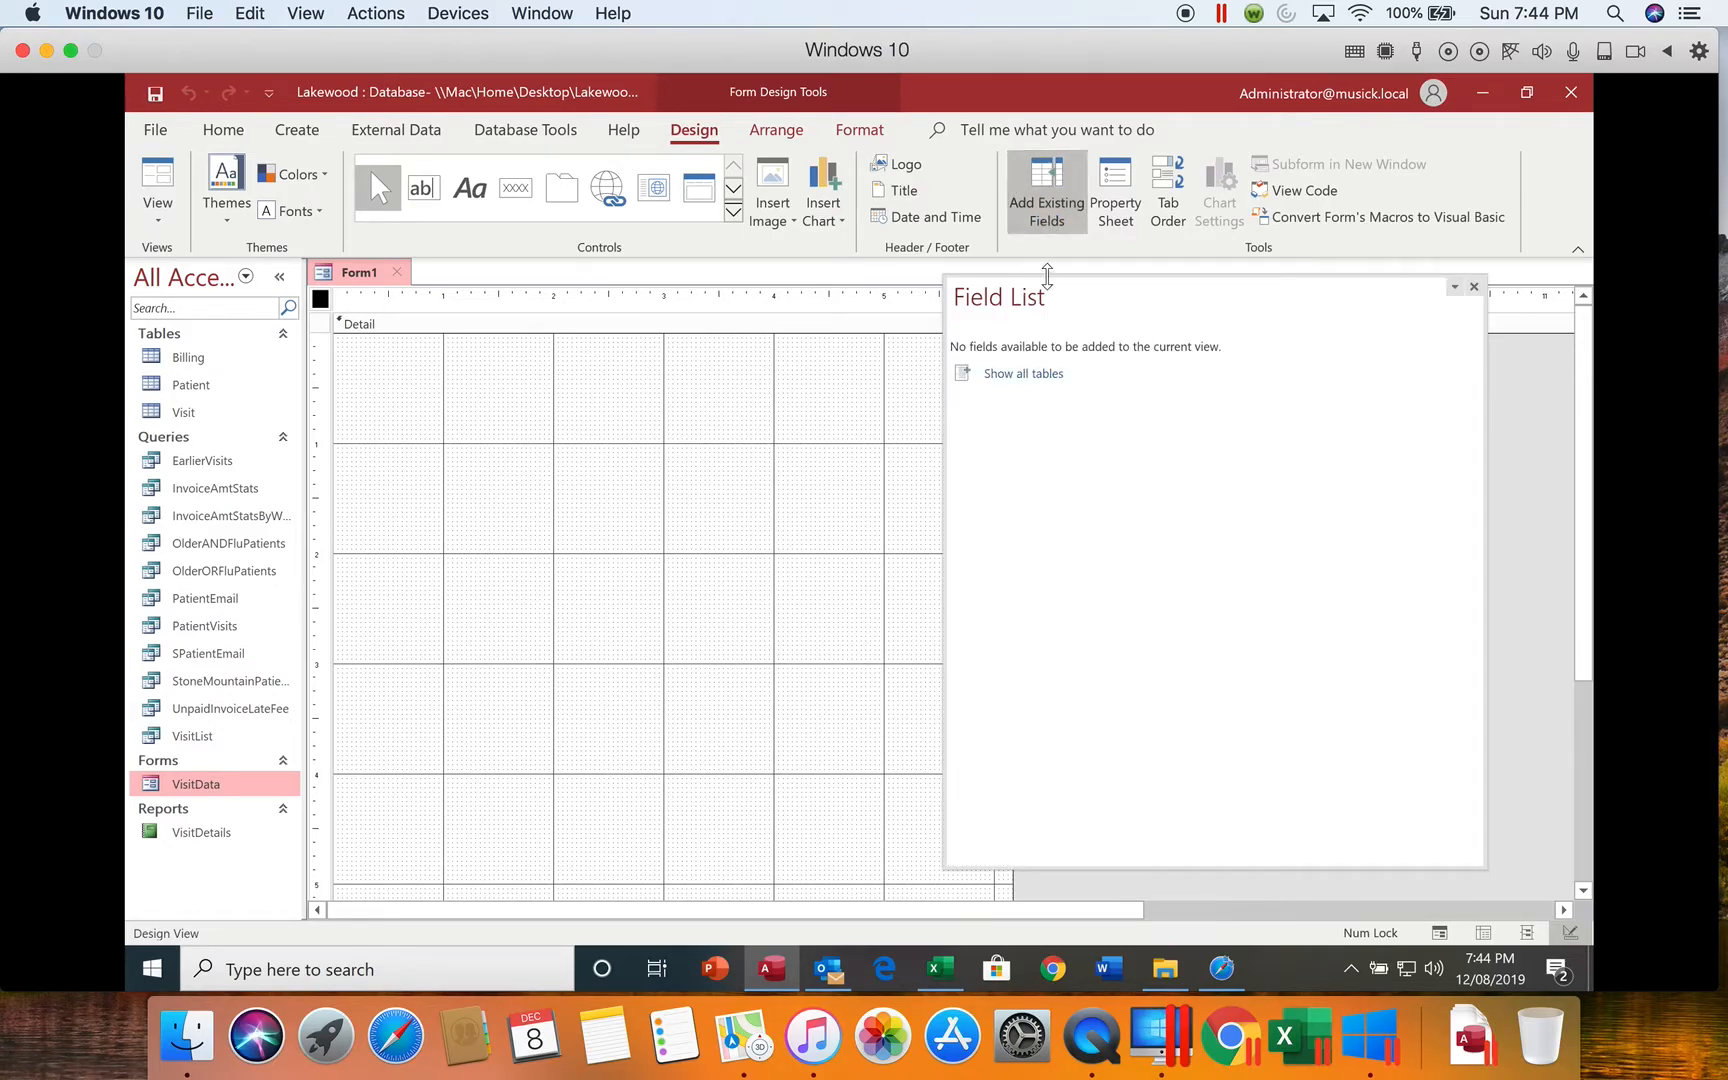
left_click(1021, 374)
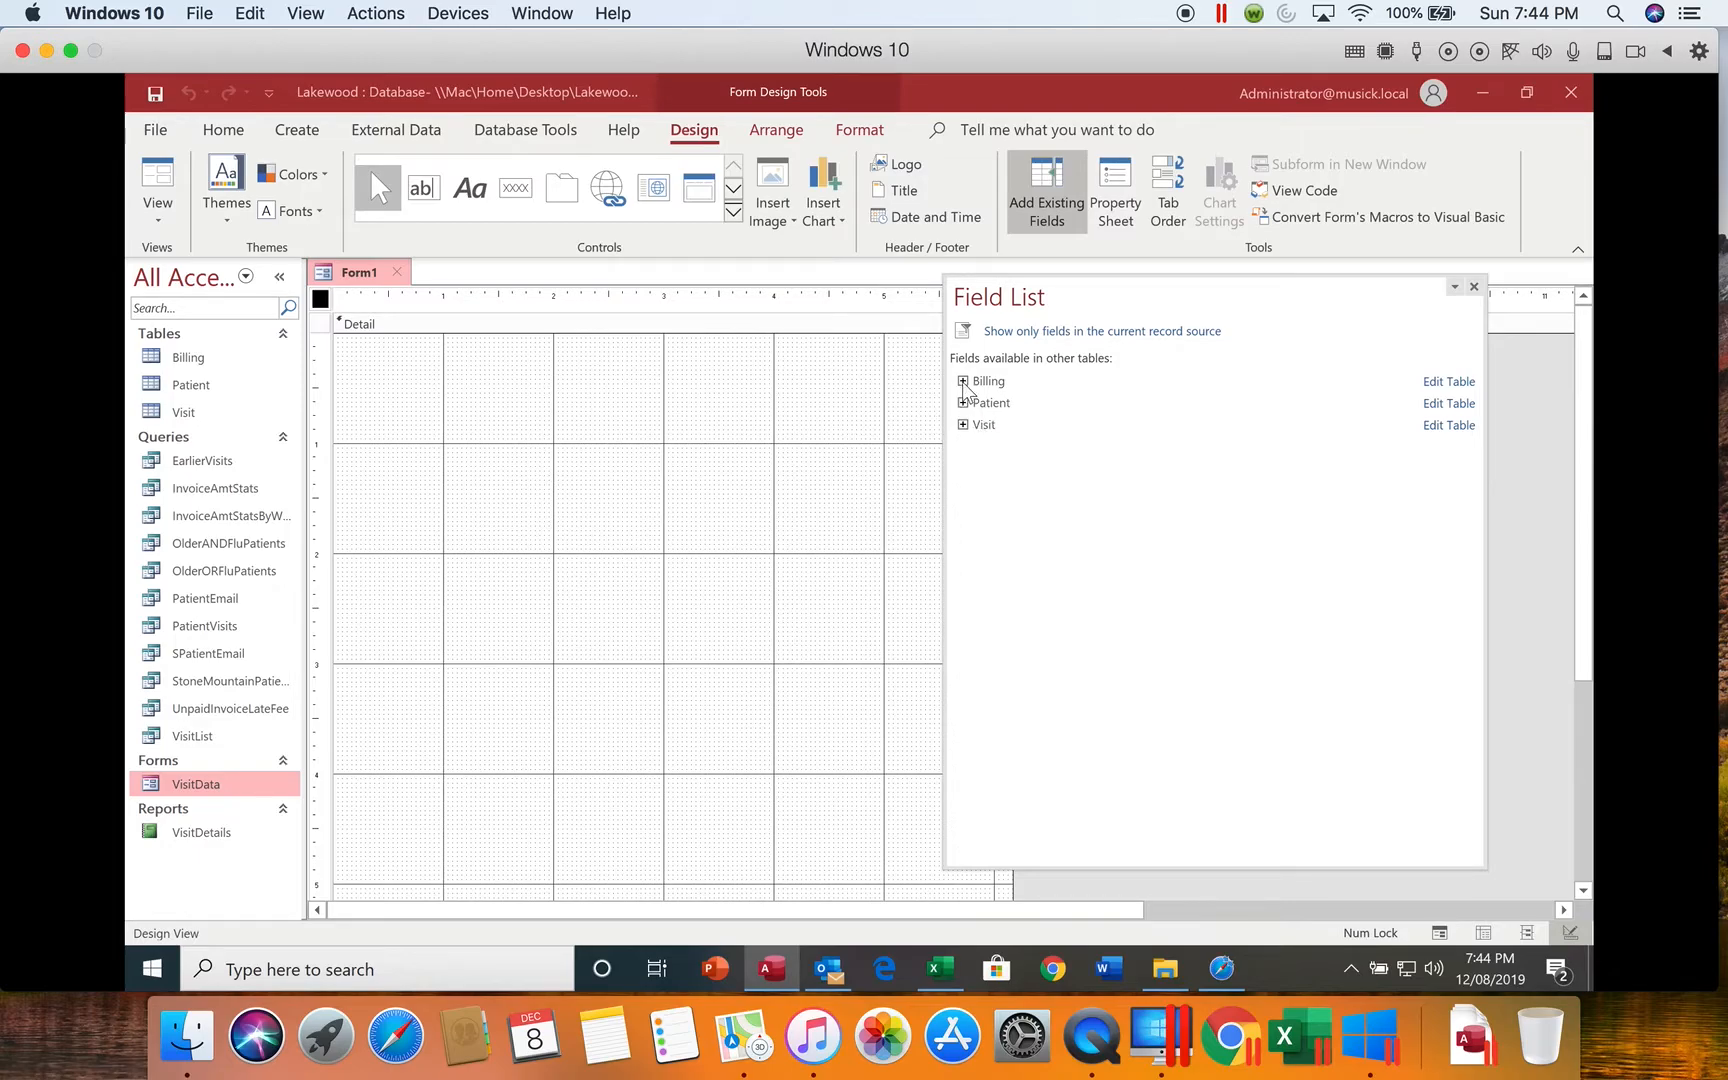
left_click(962, 381)
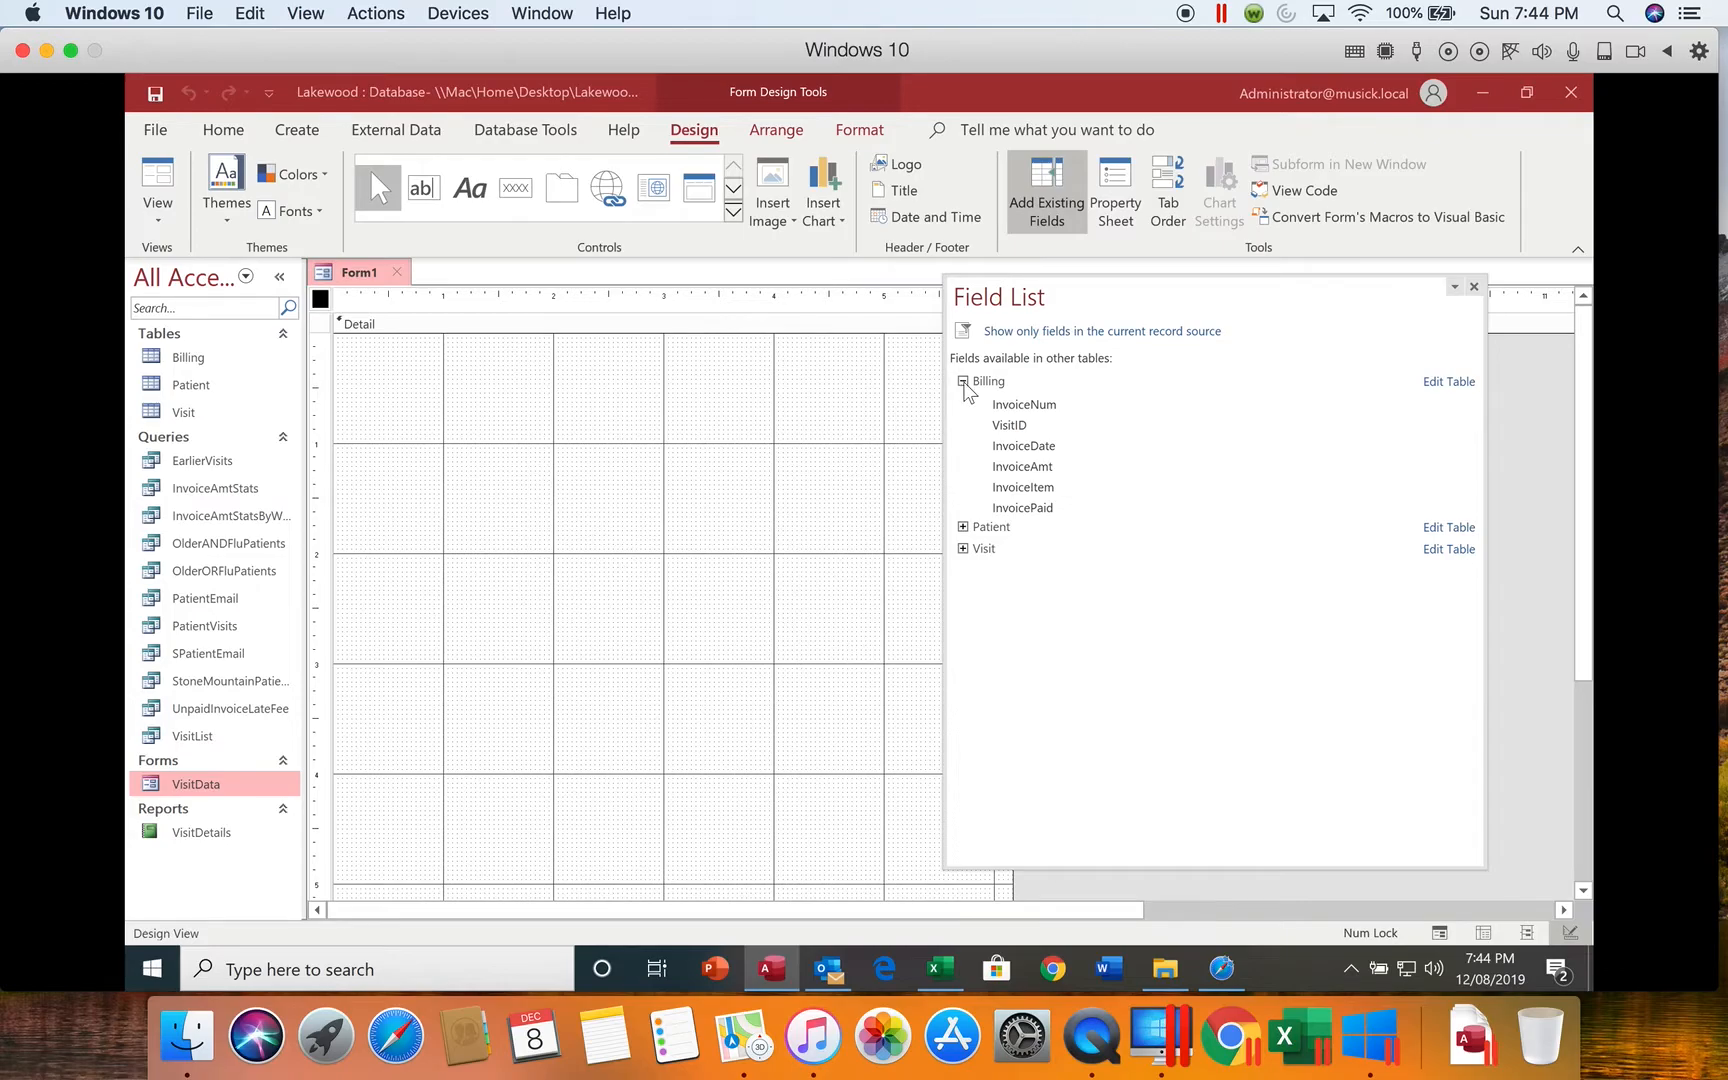
Step: Add the Billing fields VisitID, InvoiceNum, InvoiceDate, InvoiceAmt, InvoiceItem and InvoicePaid to the form and close the Field List
double_click(1015, 430)
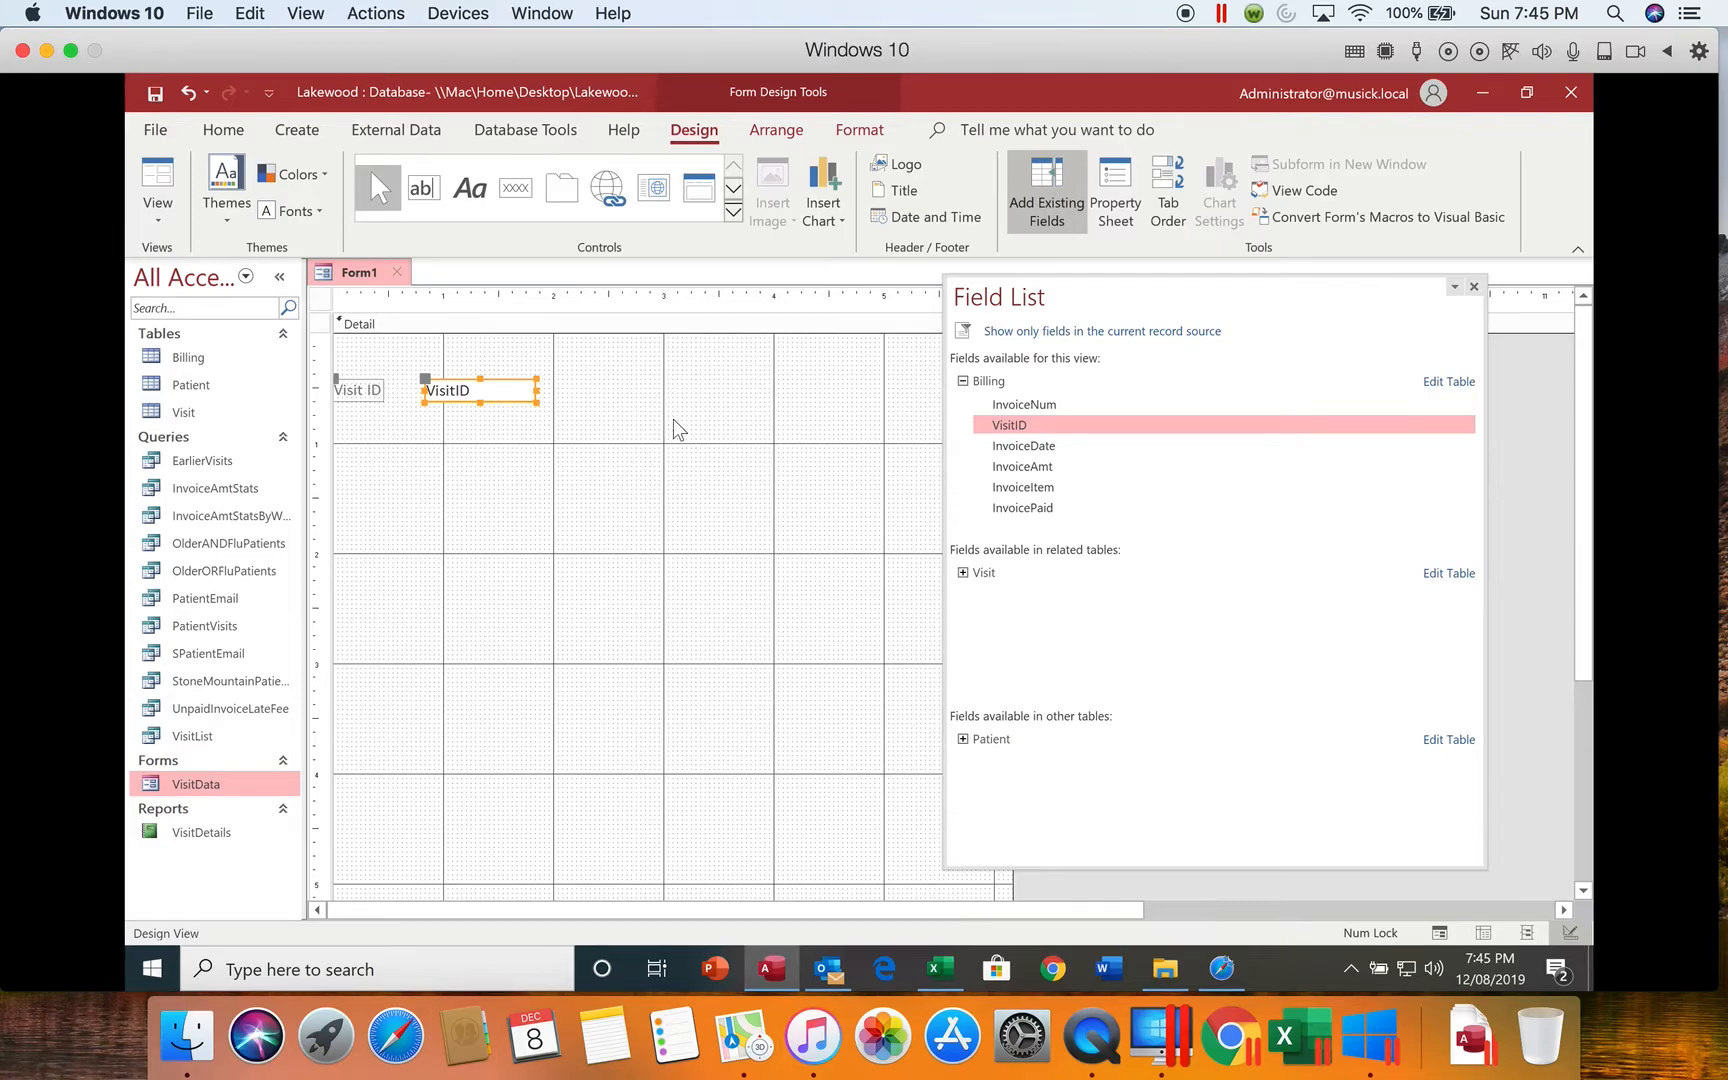
double_click(1017, 405)
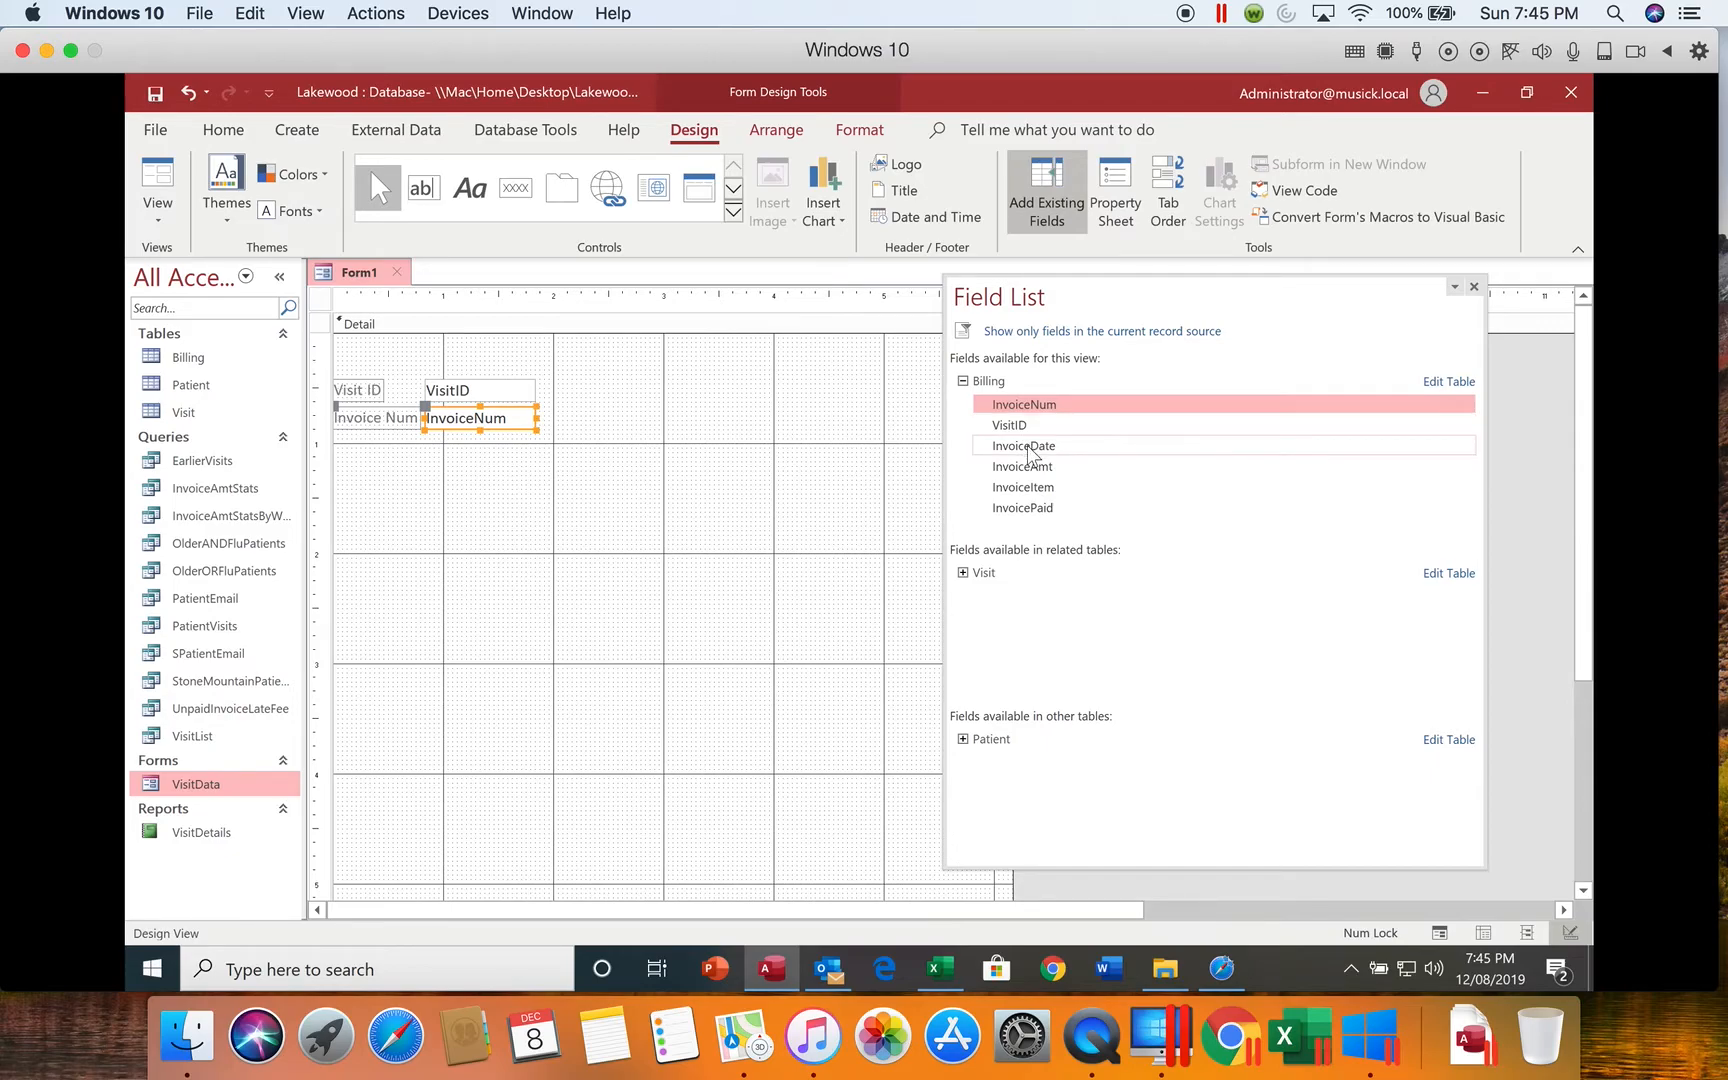
double_click(1030, 450)
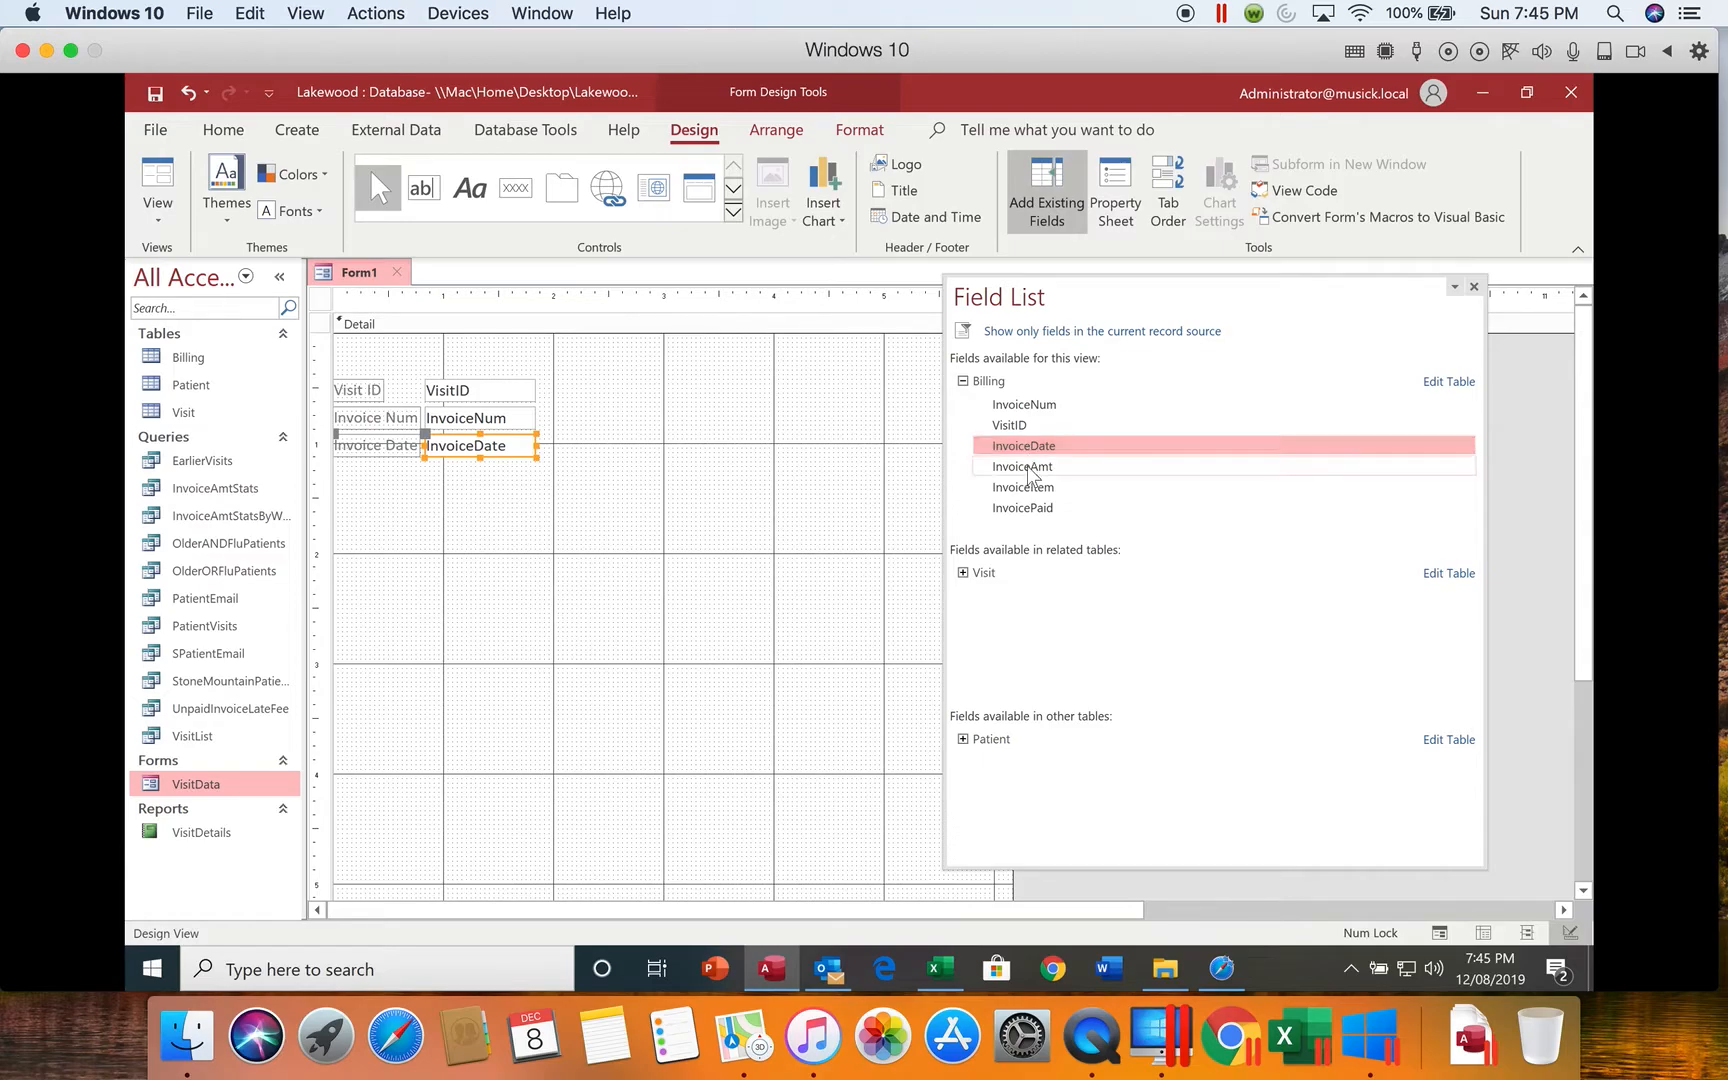
double_click(1027, 464)
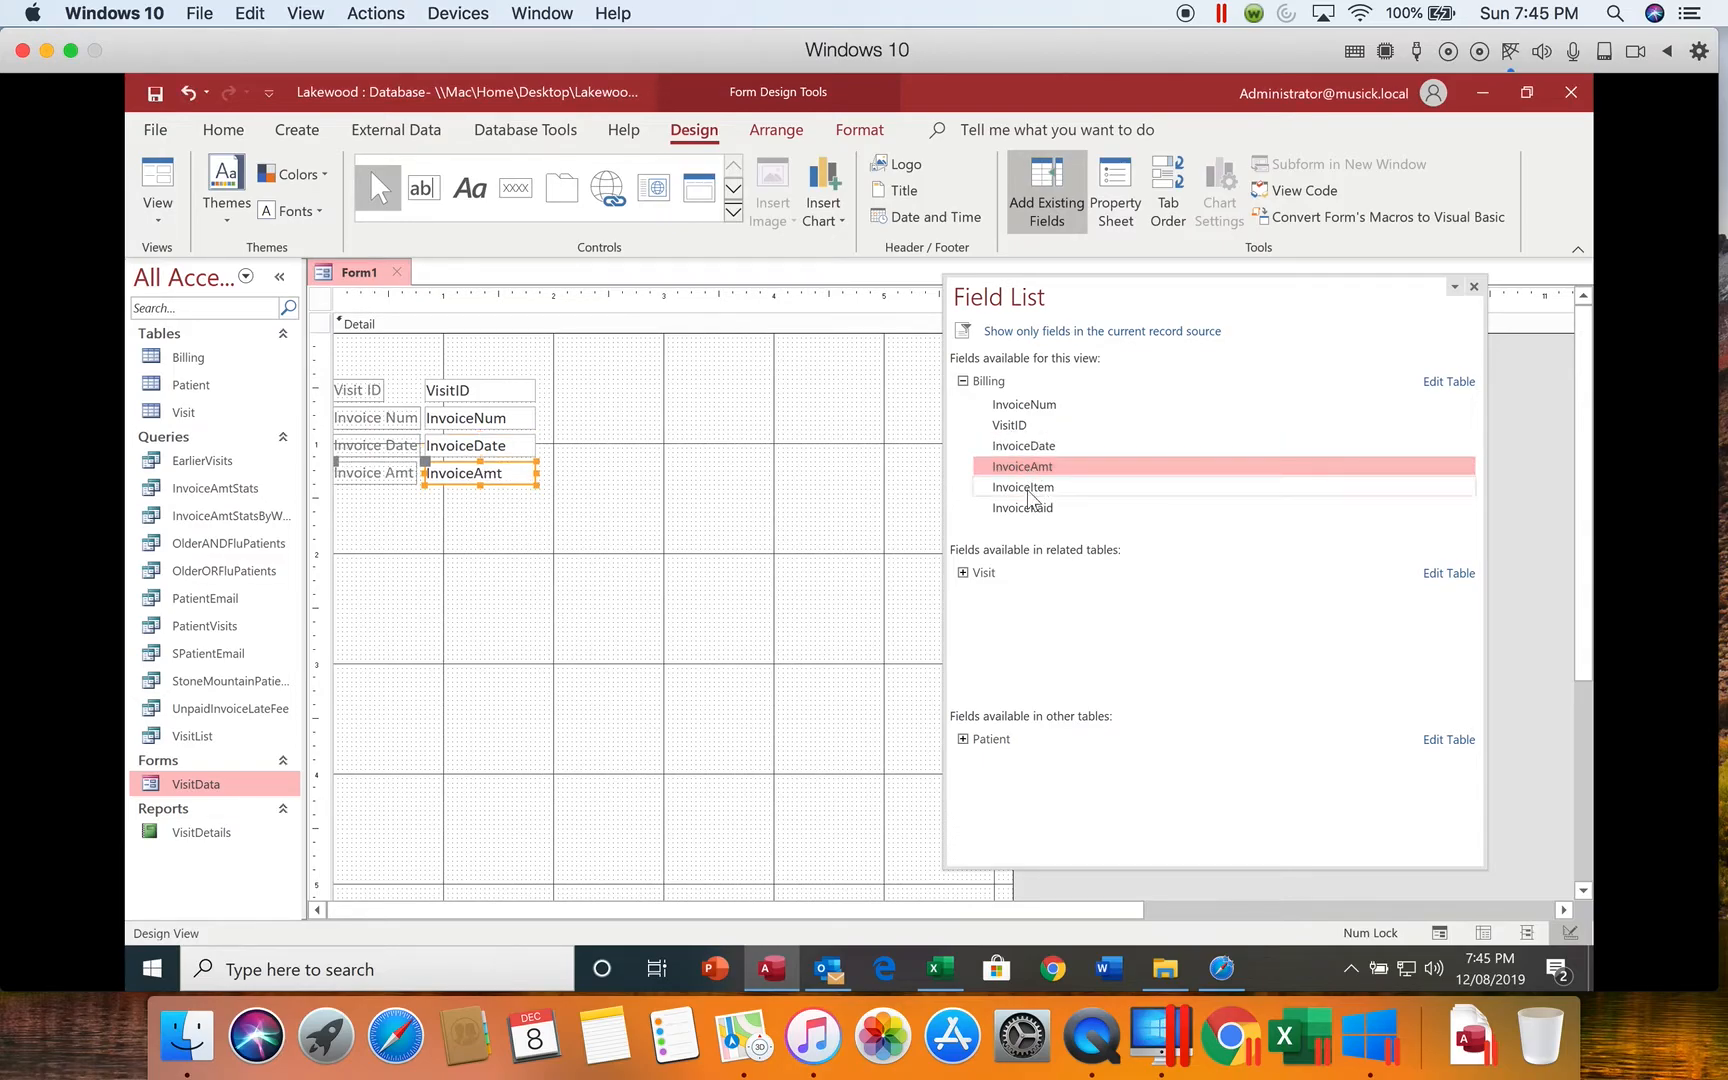
double_click(1027, 487)
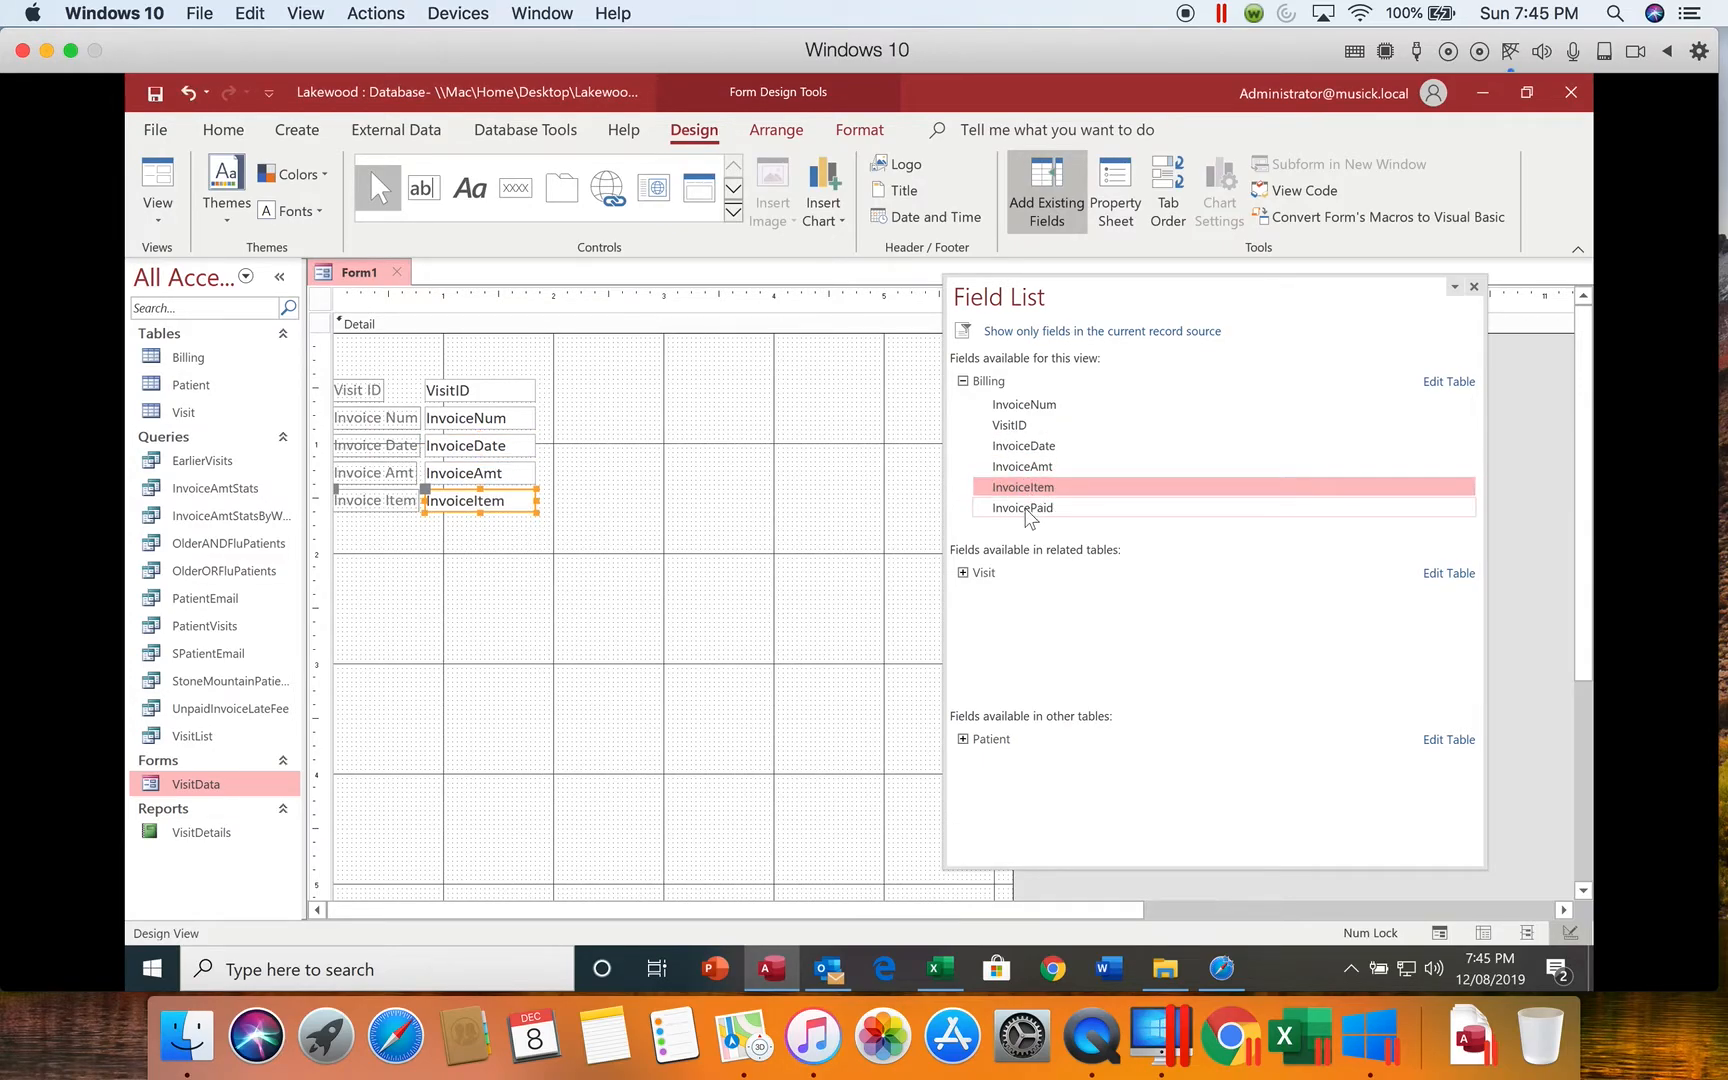
double_click(1025, 508)
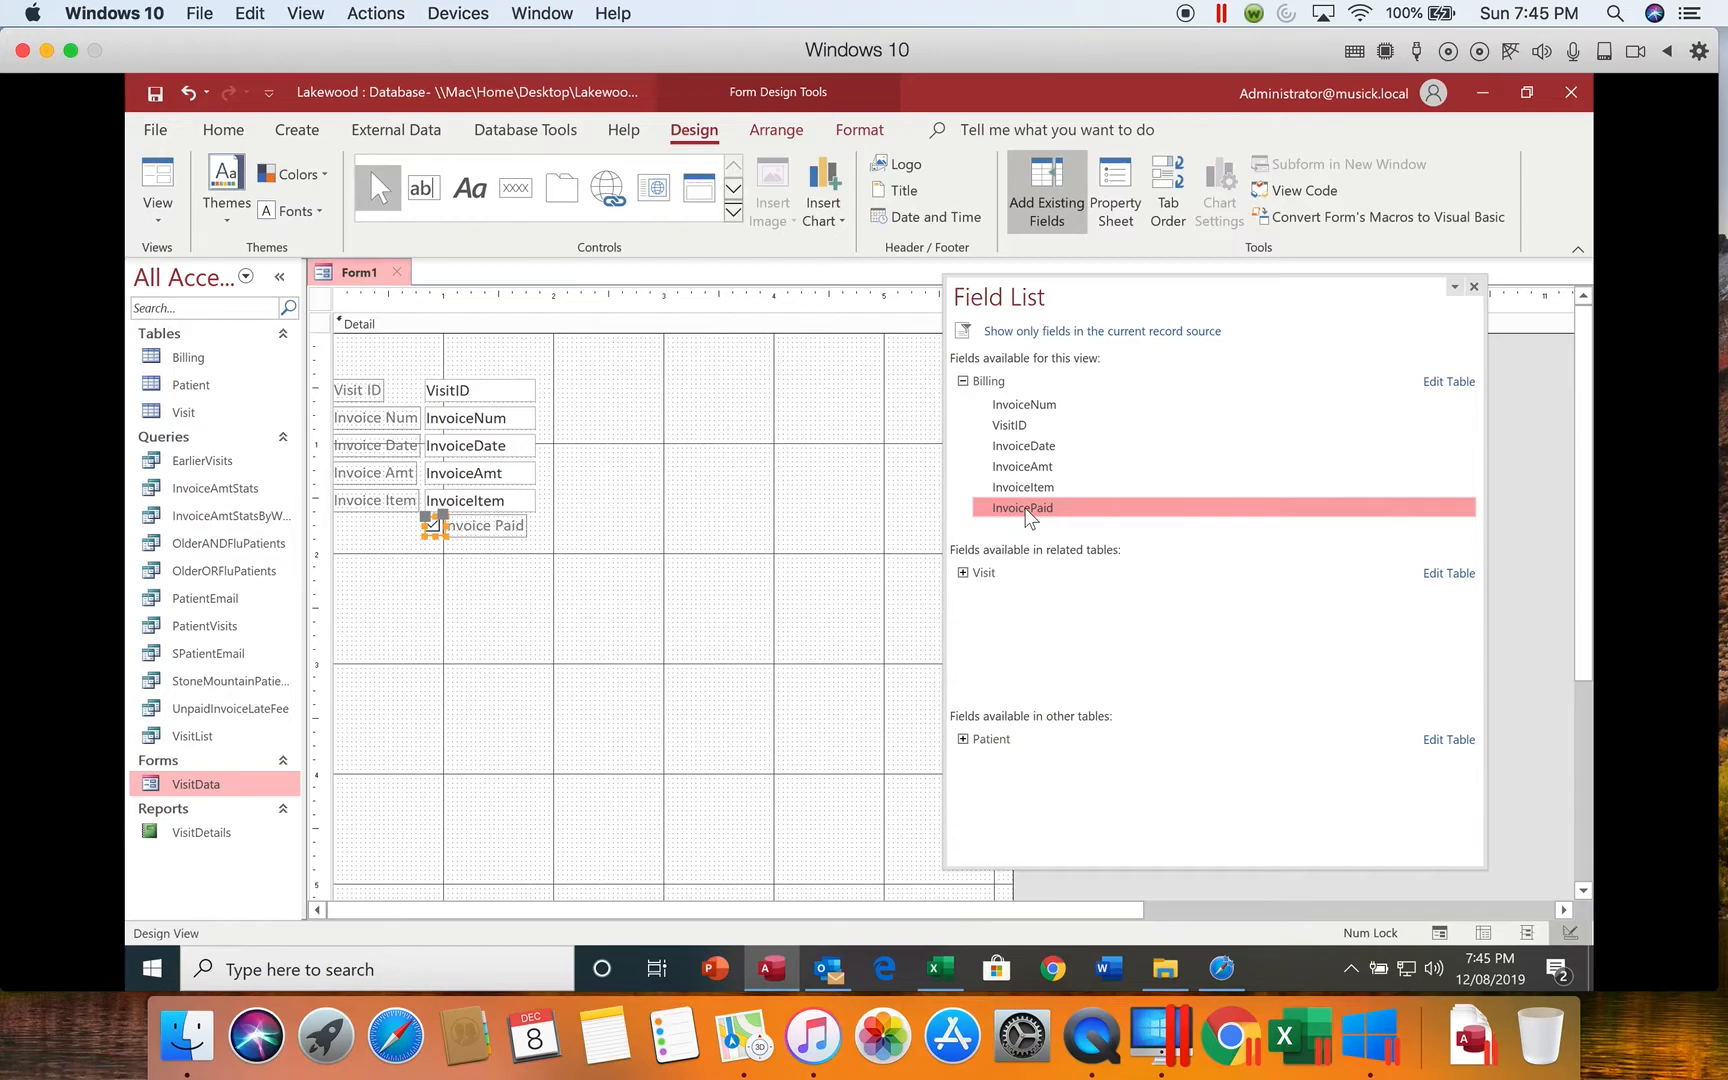
left_click(1474, 287)
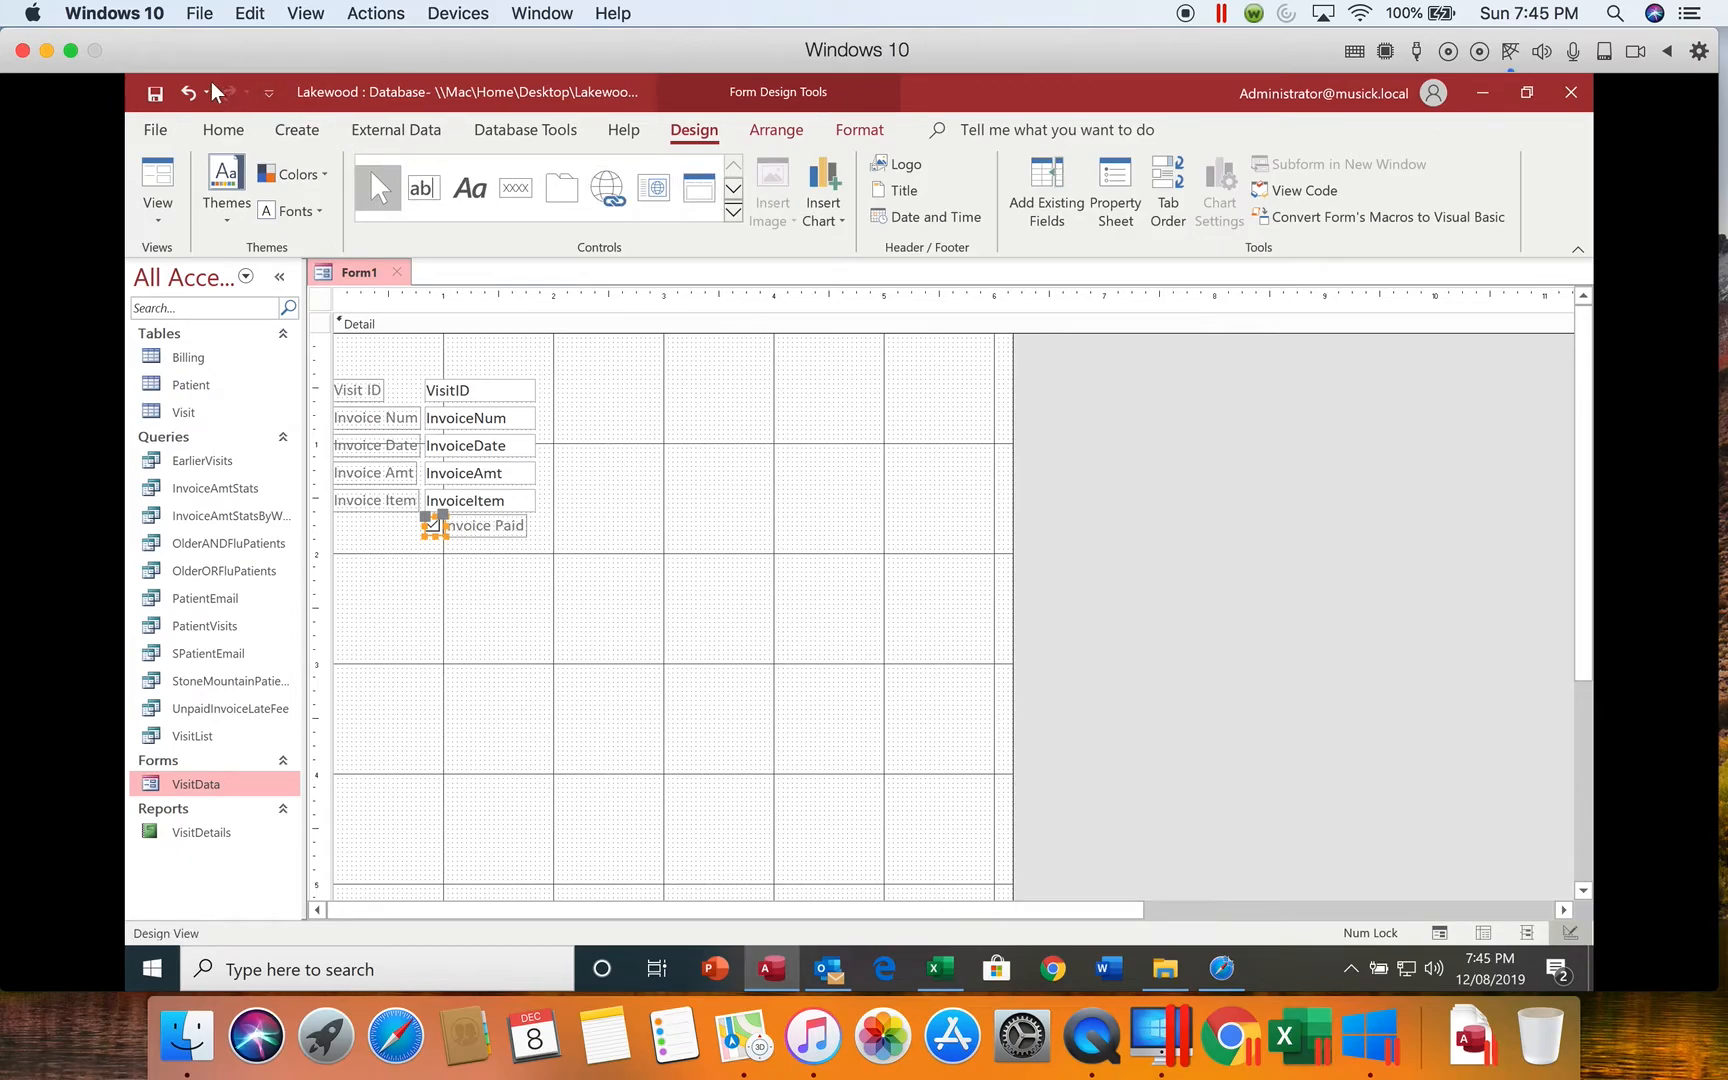
Step: Save the form with the name BillingData
left_click(156, 96)
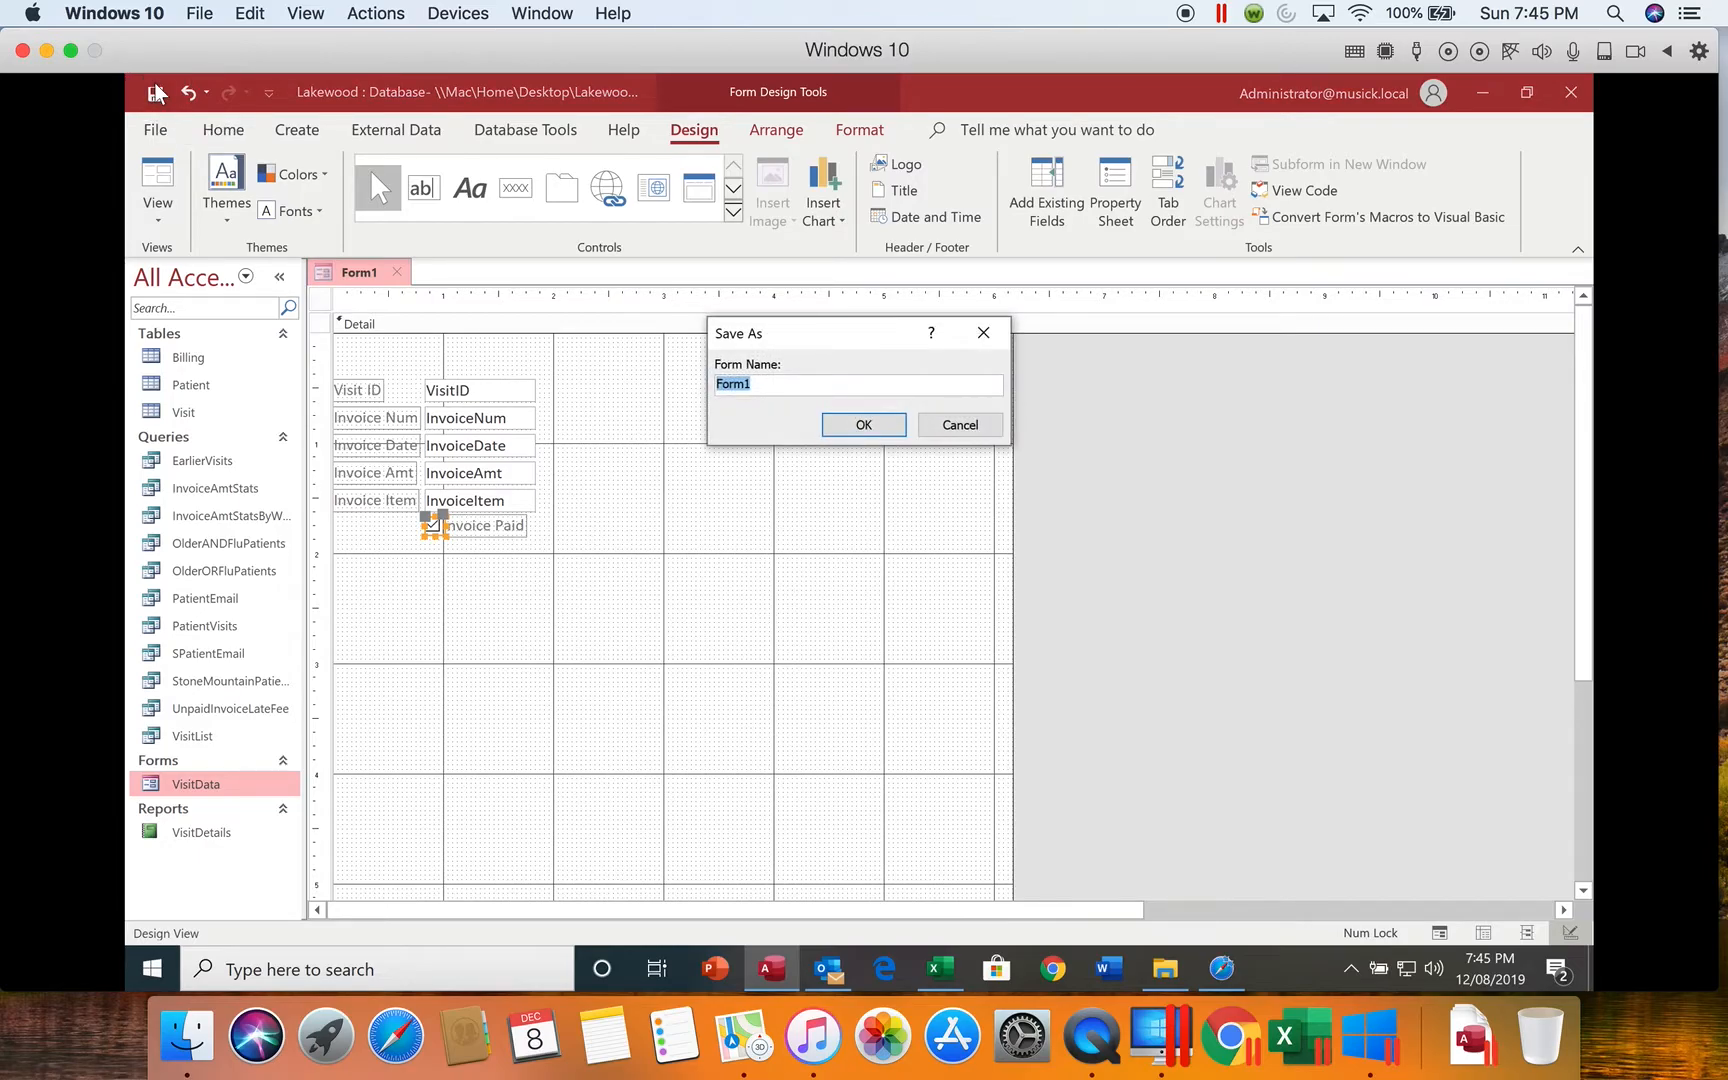
type("Billing")
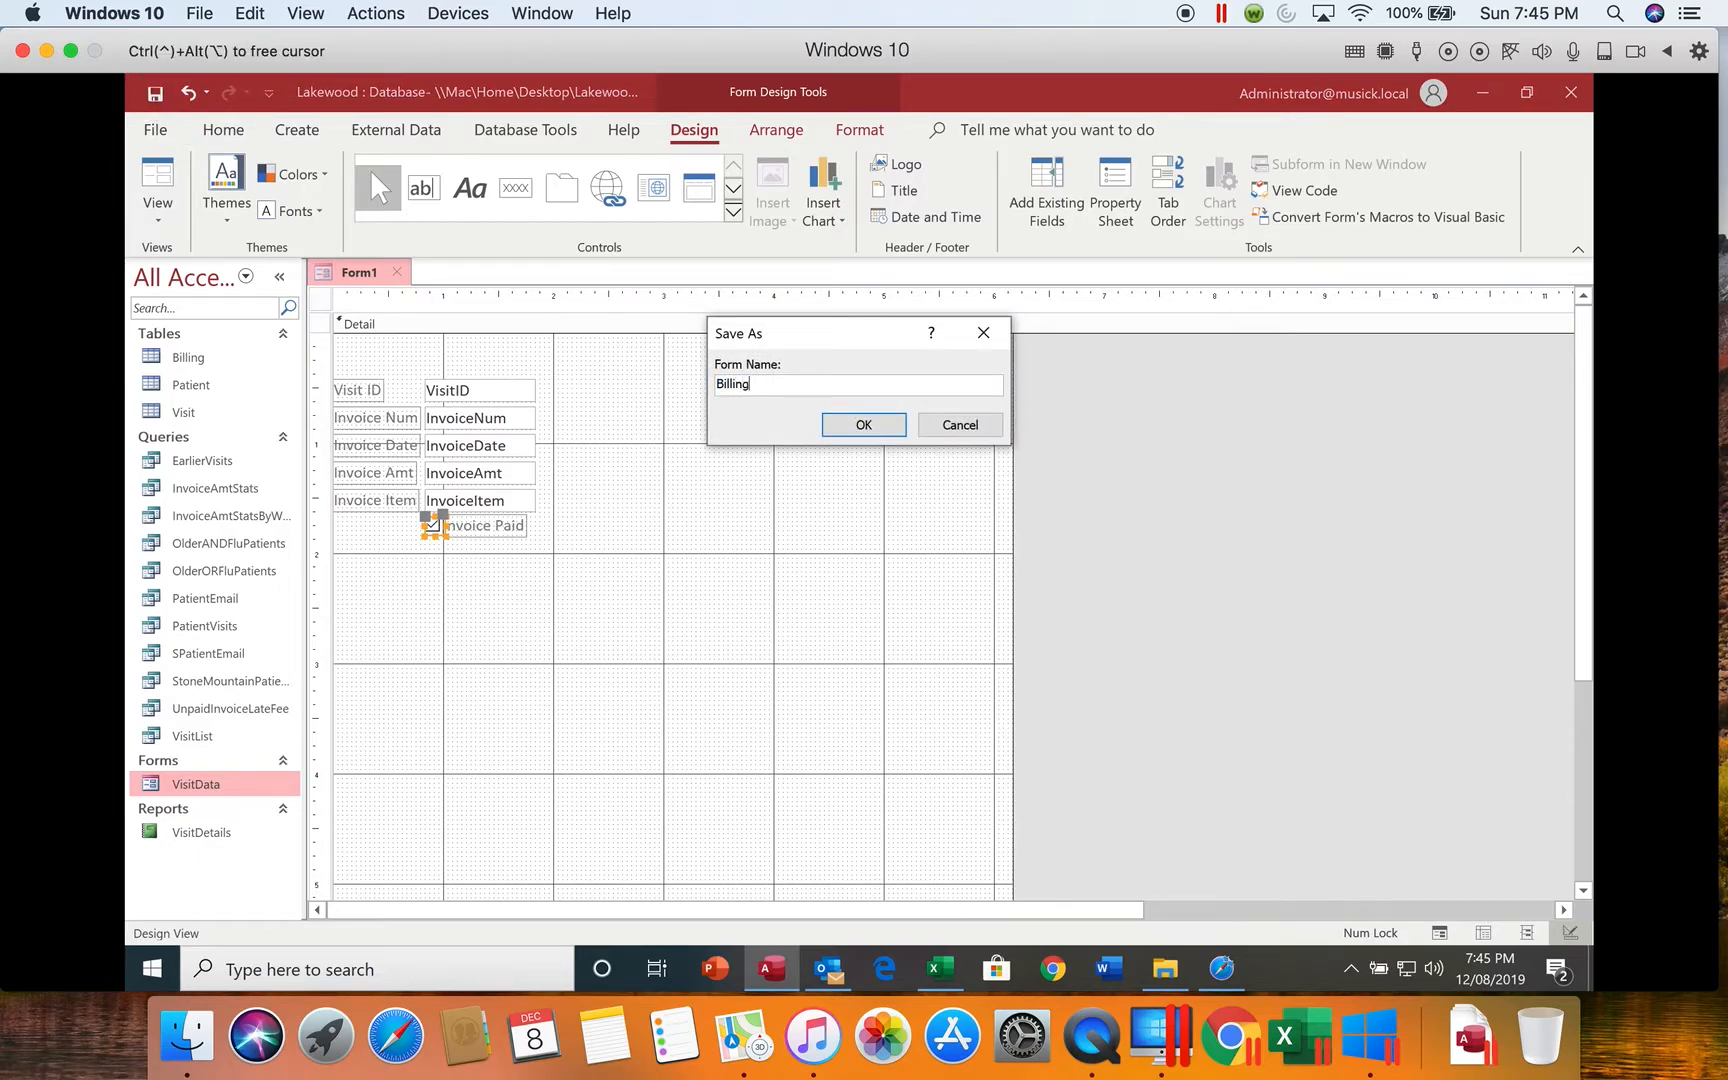
type("Data")
key("Return")
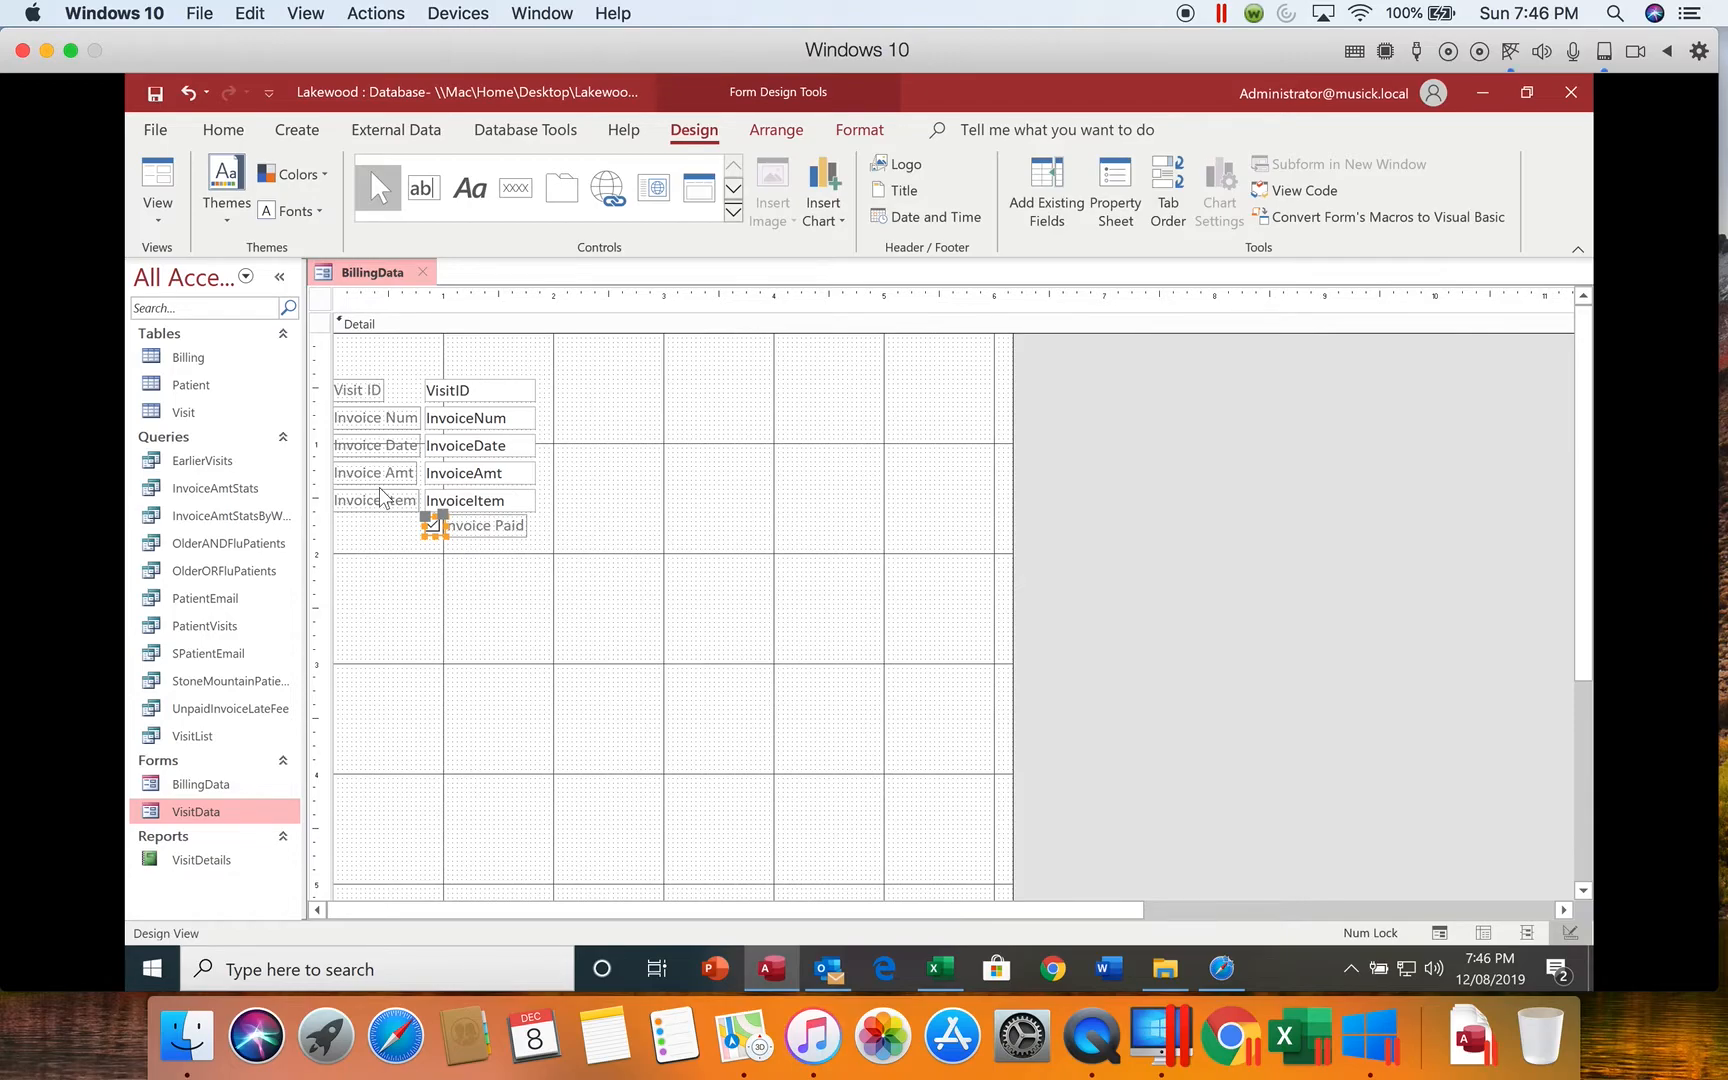
Step: Move the Invoice Paid check box and its label beside the InvoiceNum row, starting at about the 2.3-inch horizontal mark
left_click(500, 425)
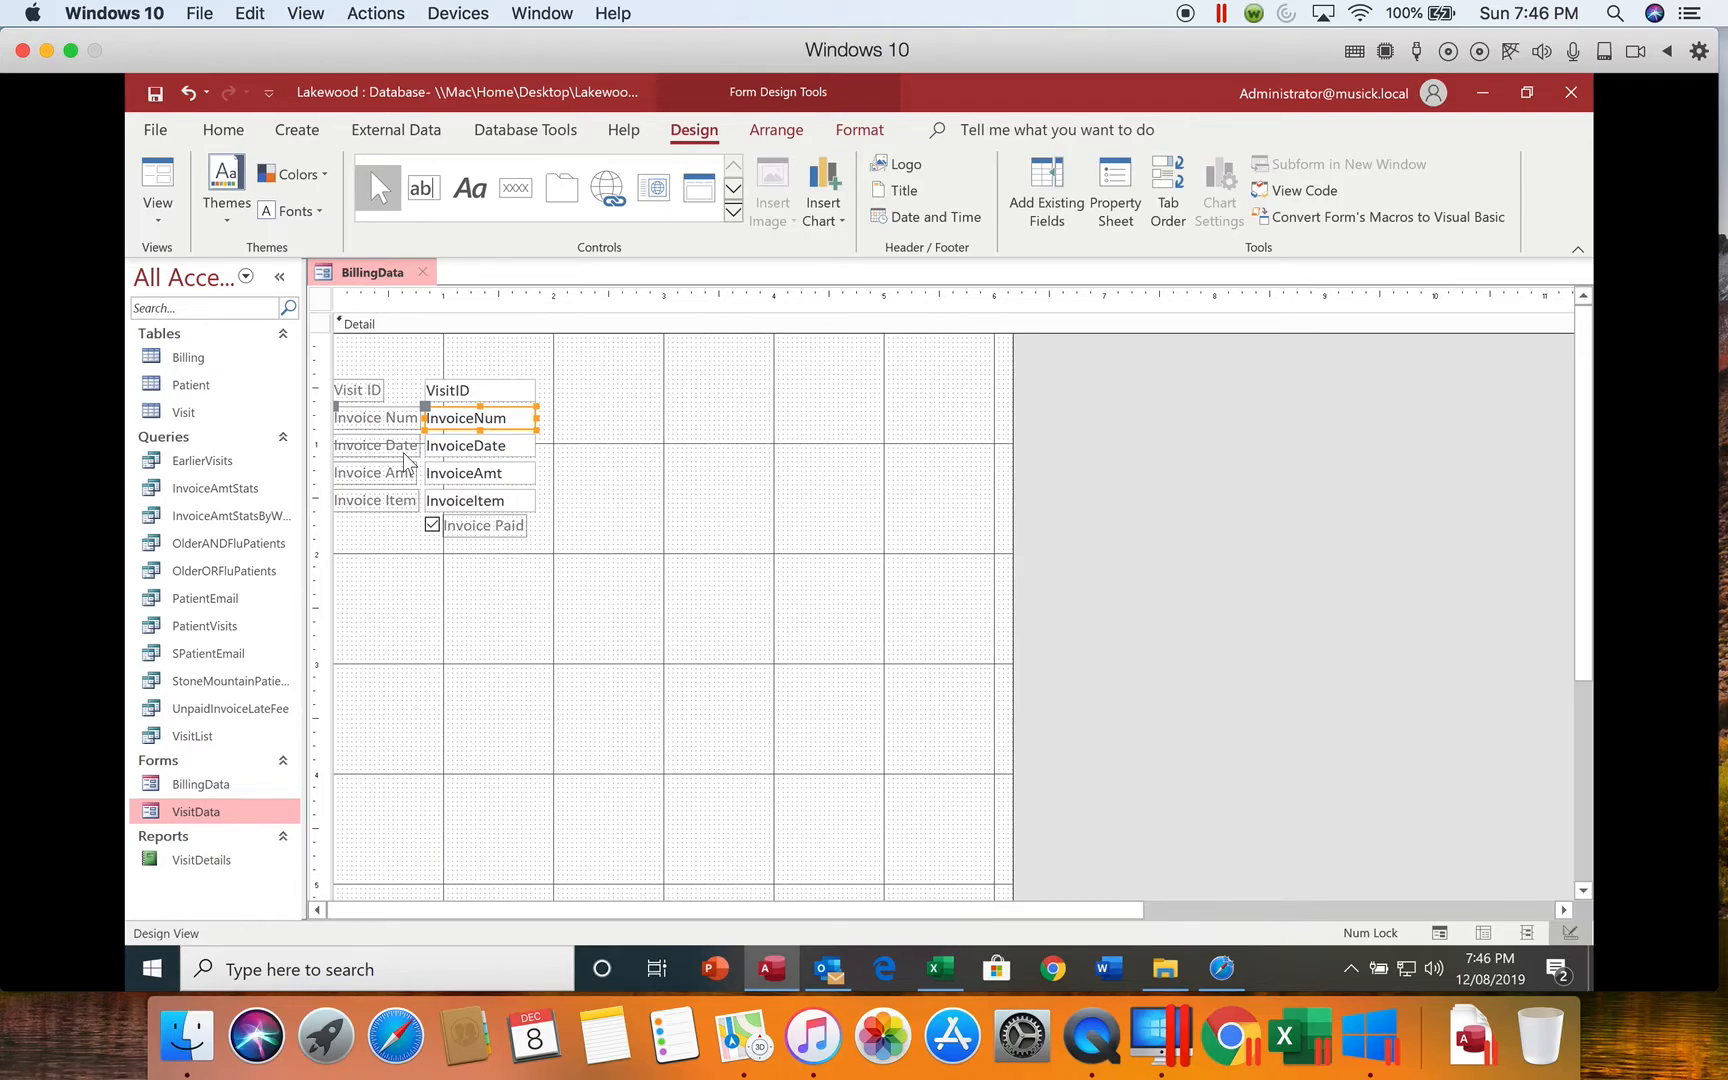
left_click(457, 528)
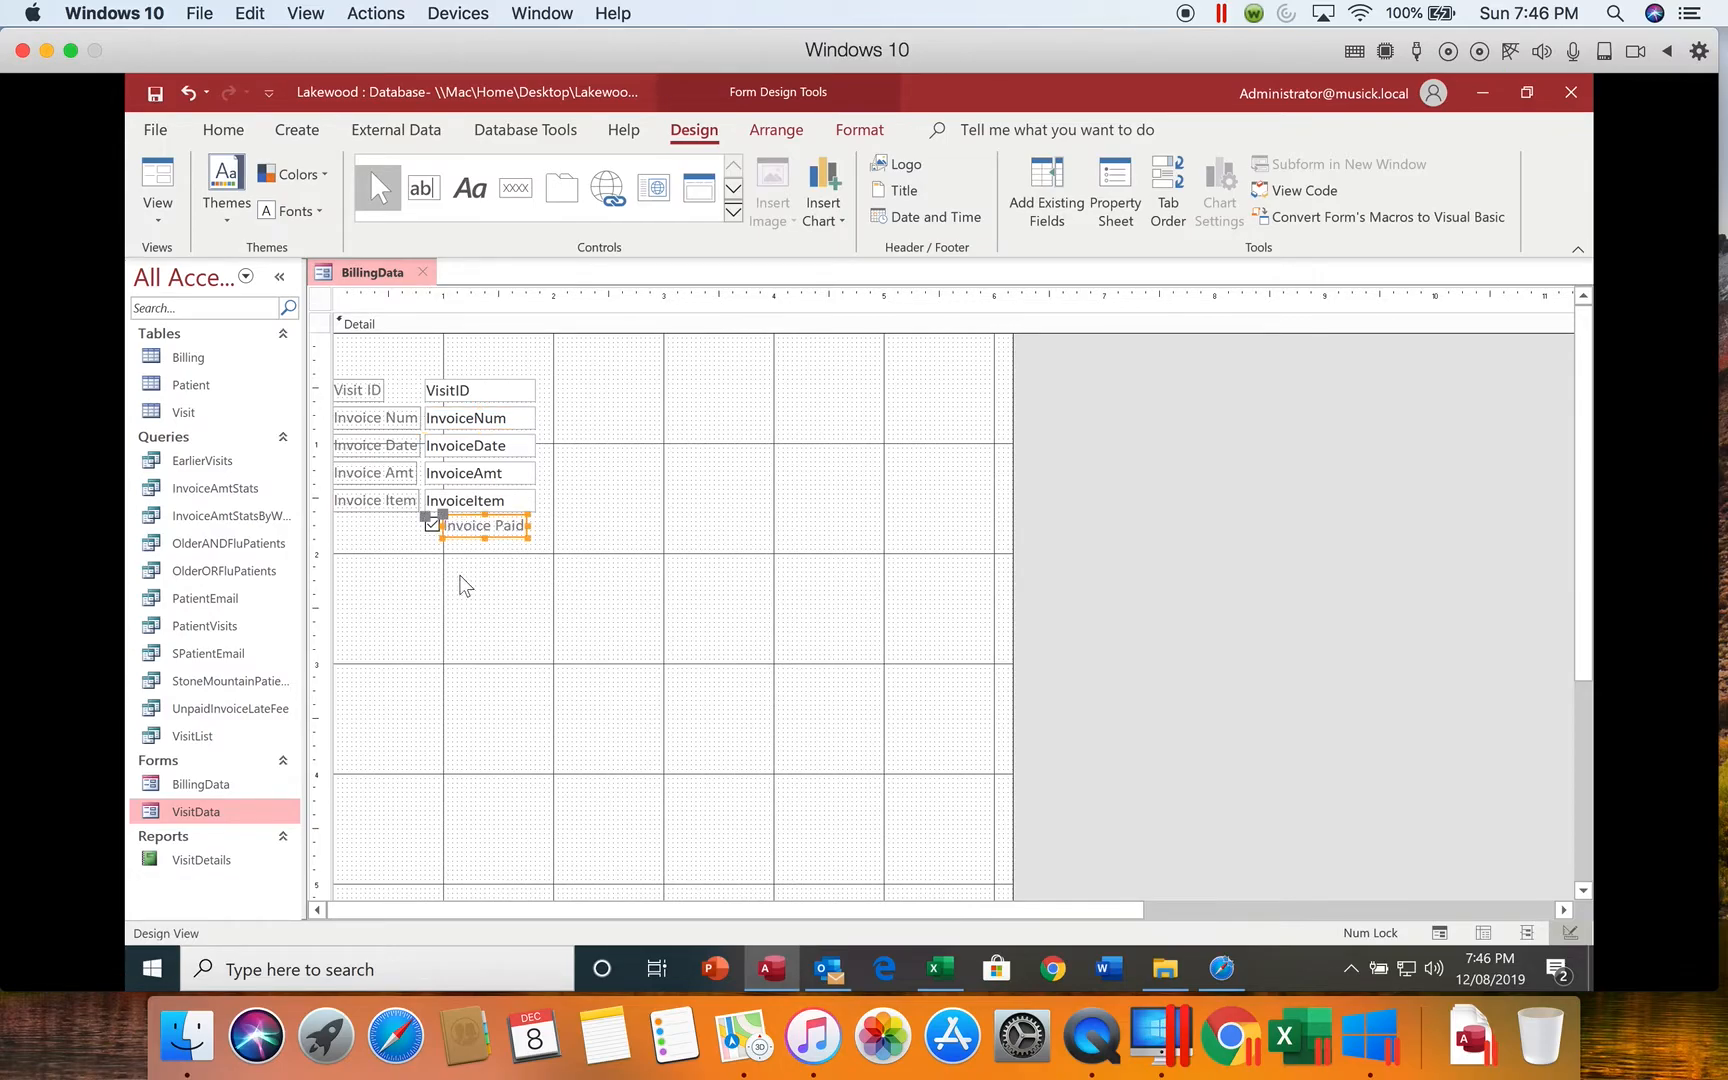
left_click(430, 527)
left_click_drag(473, 528, 634, 418)
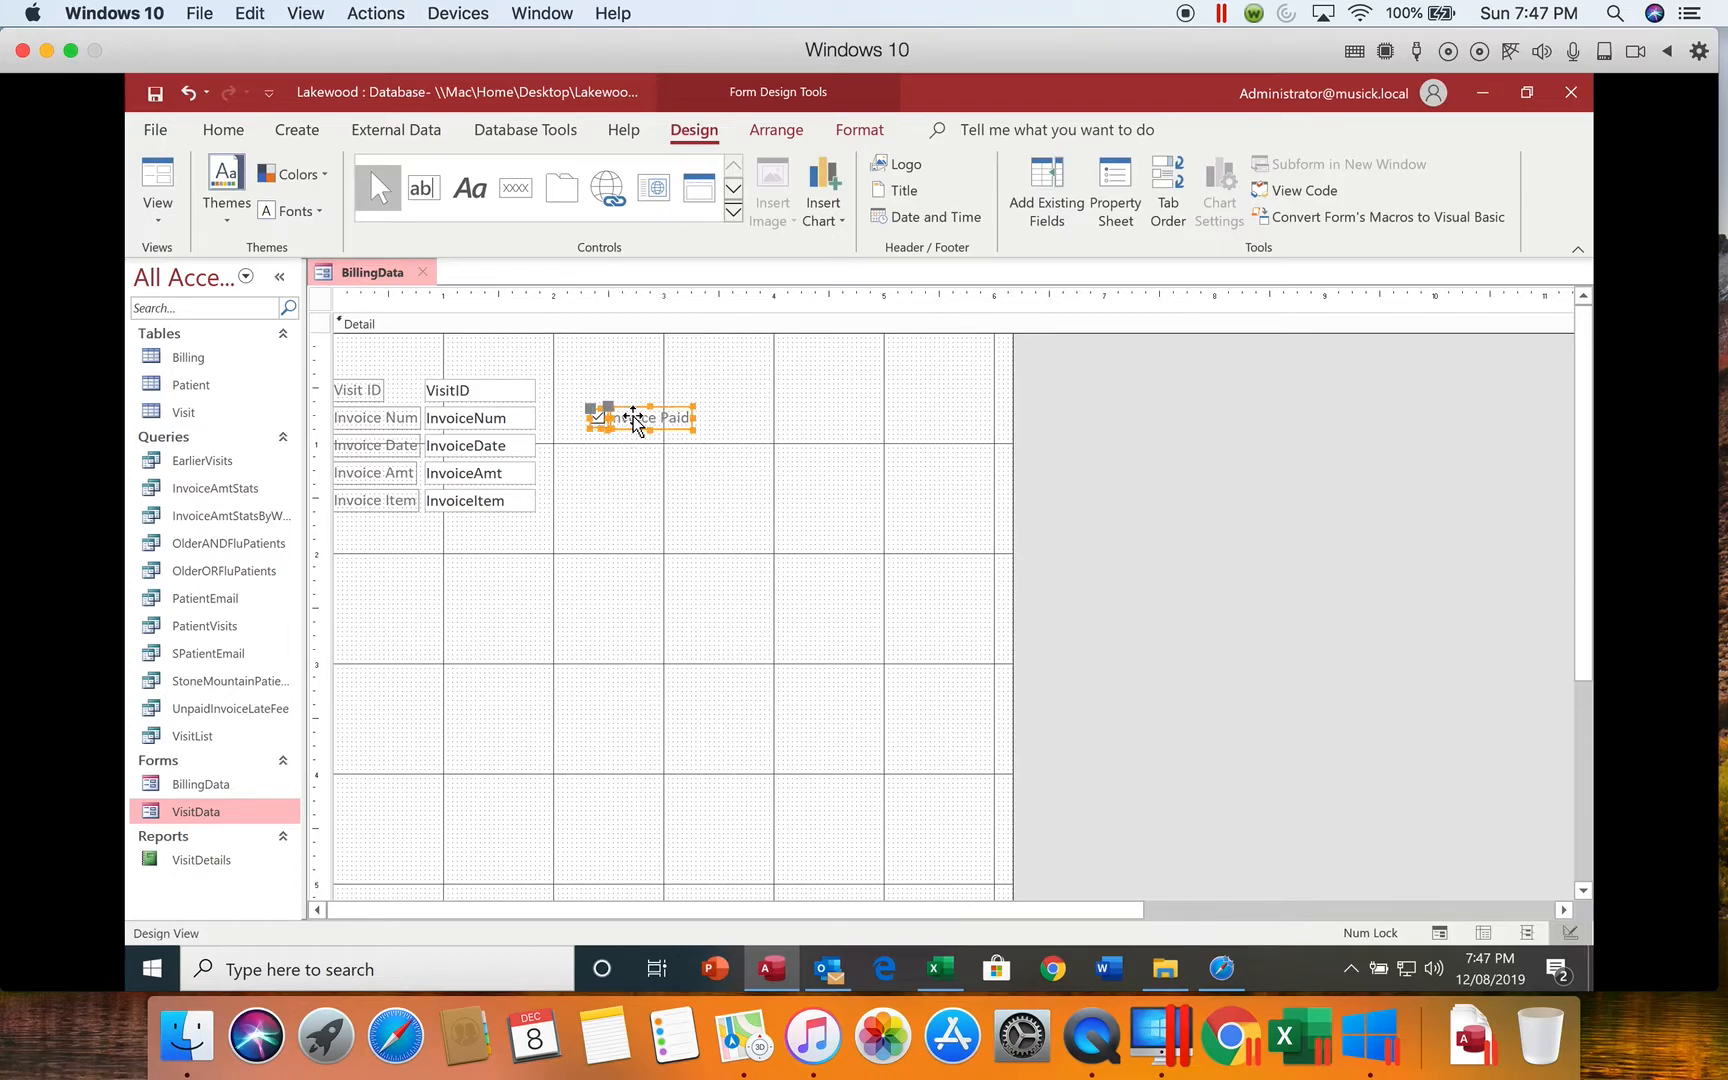
Step: Align the top edges of the InvoiceNum text box, its label, and the Invoice Paid check box and label
left_click(470, 420, "shift")
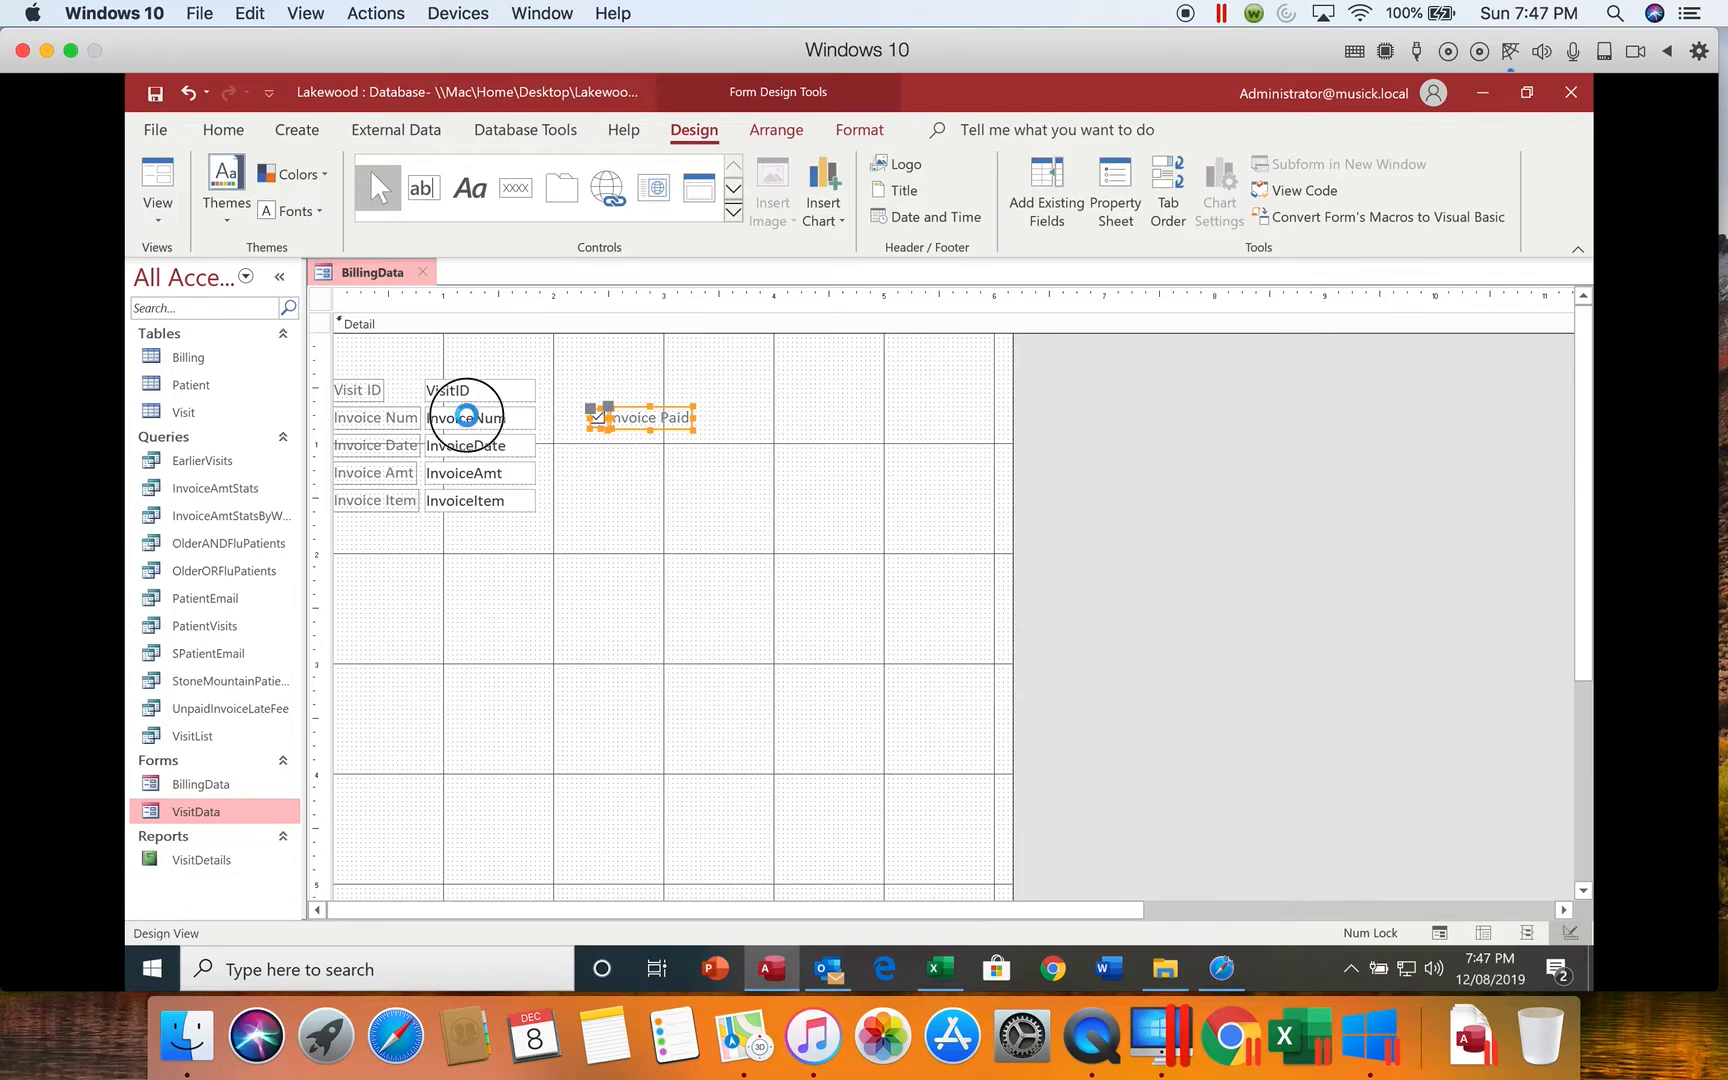
left_click(389, 421, "shift")
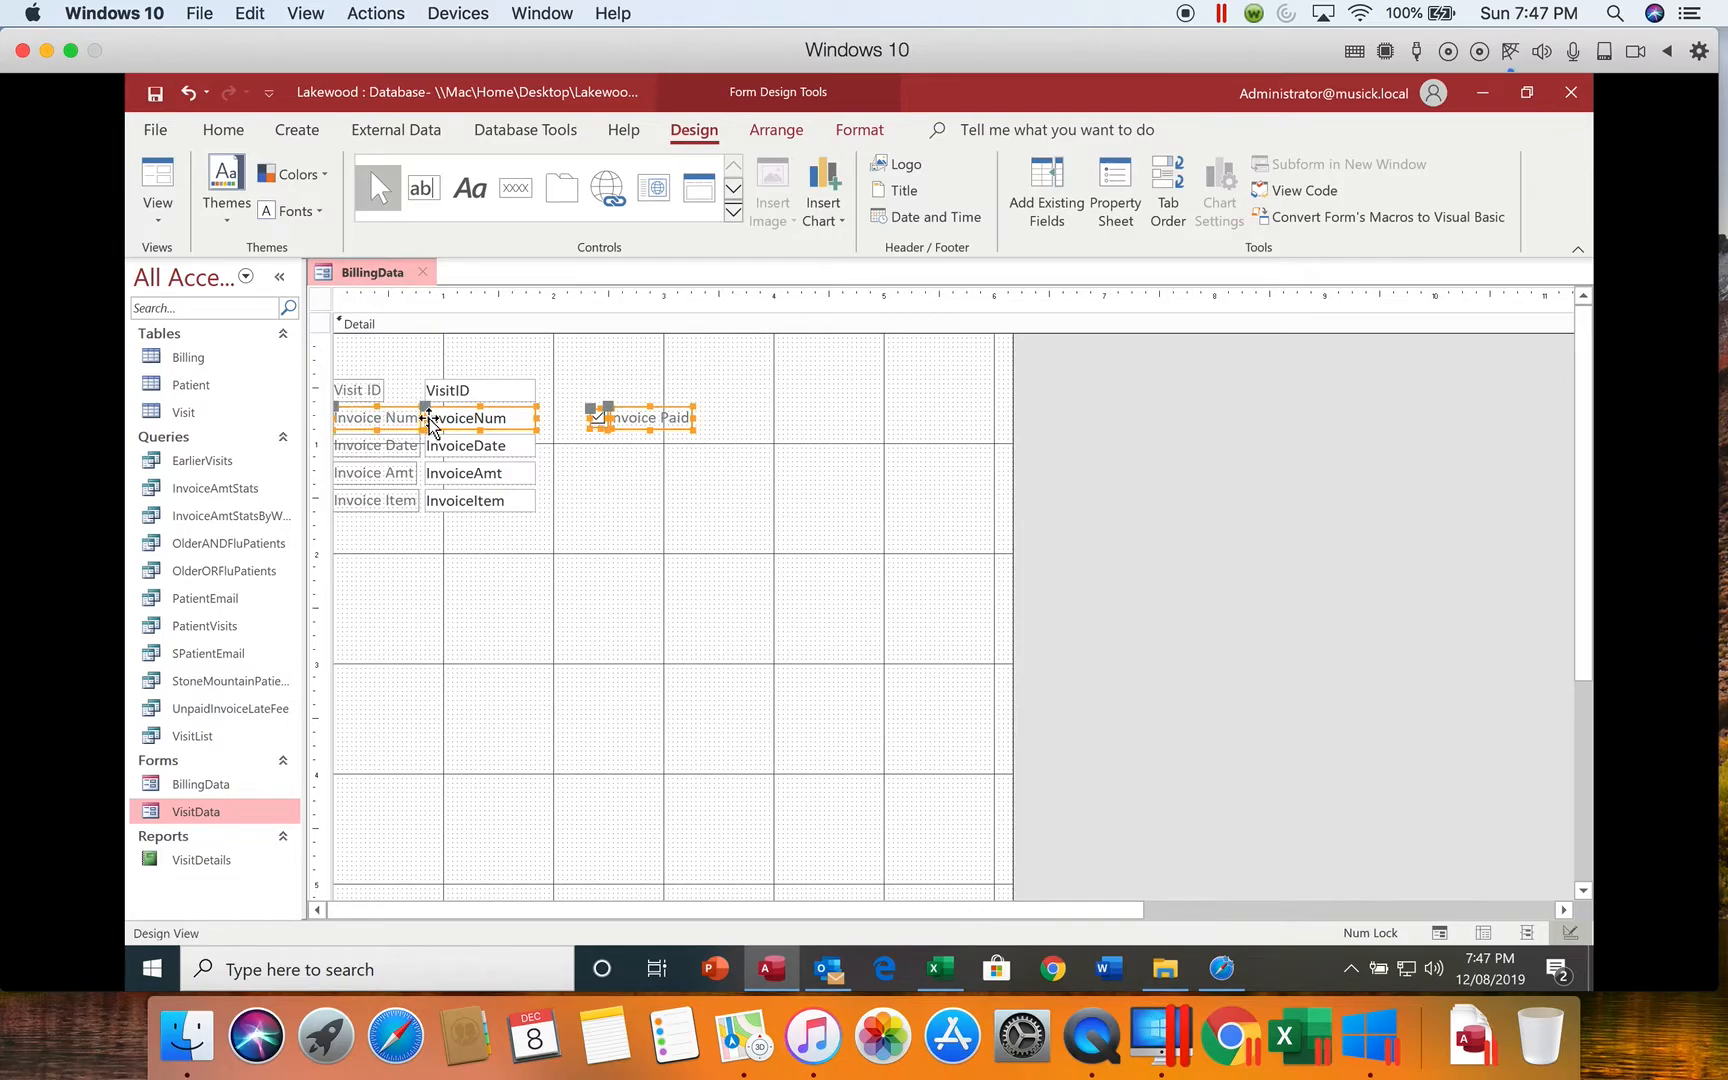
right_click(430, 421)
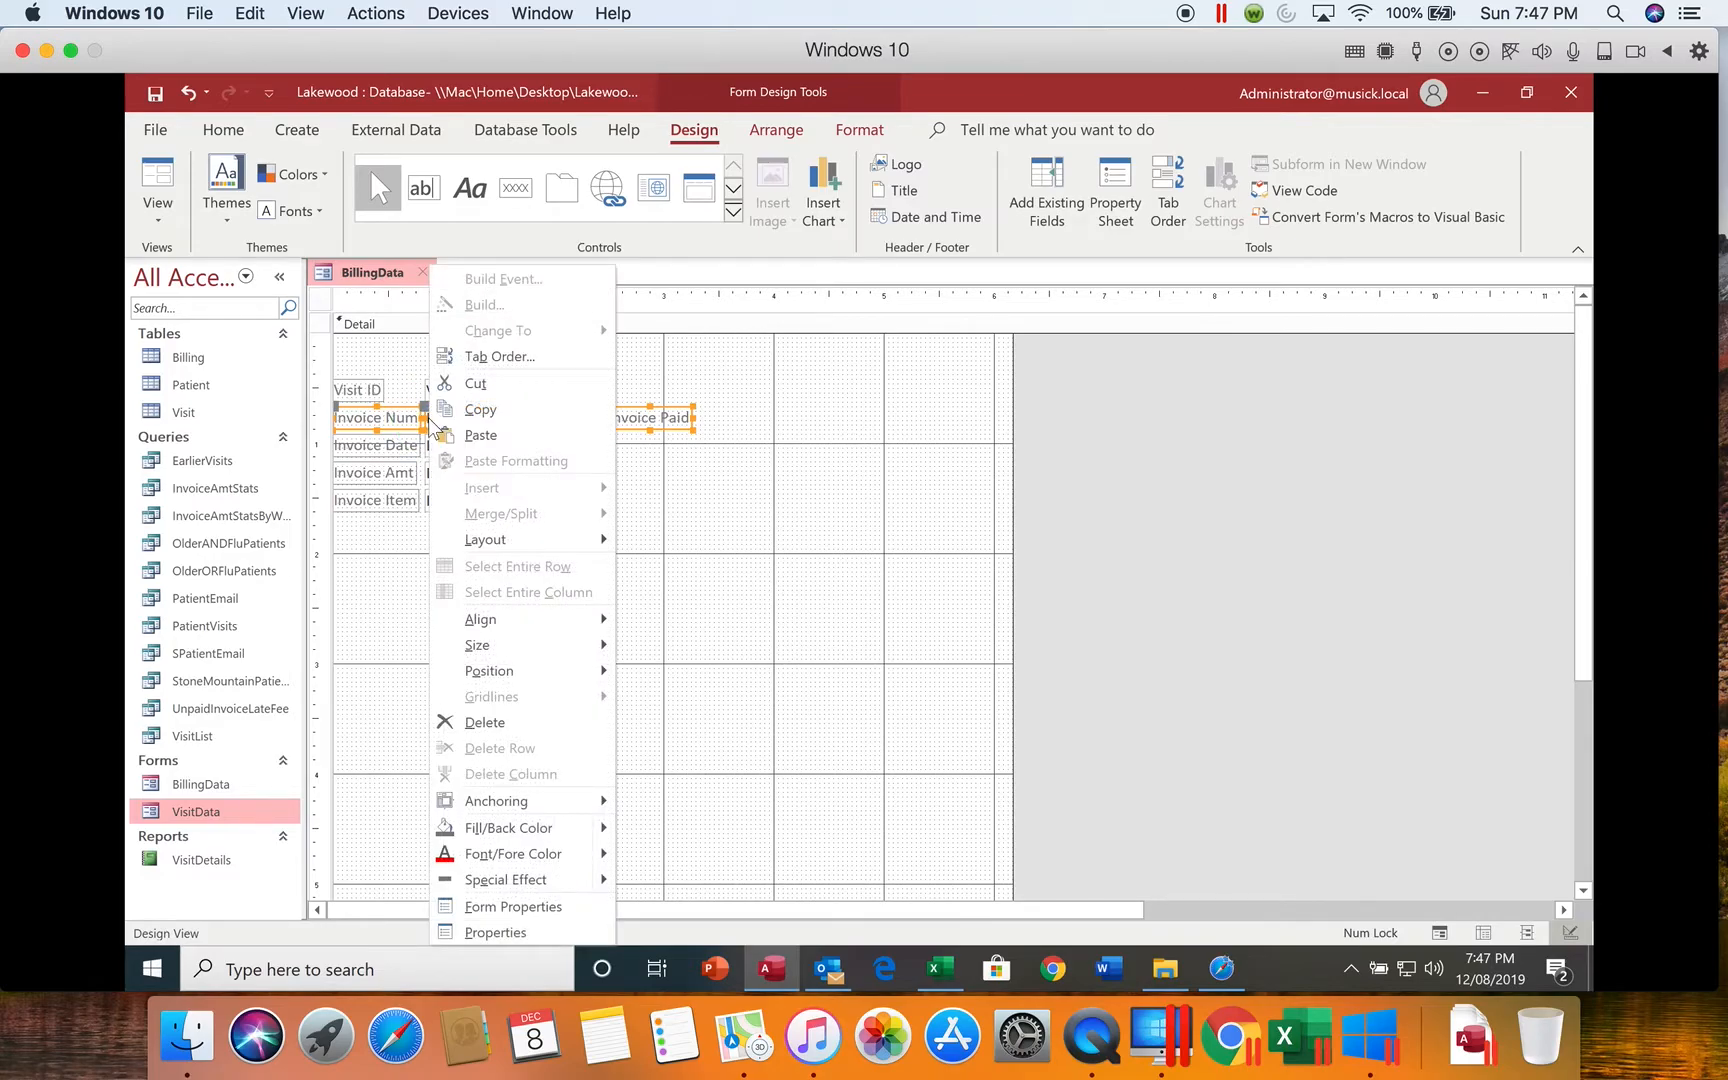
mouse_move(551, 630)
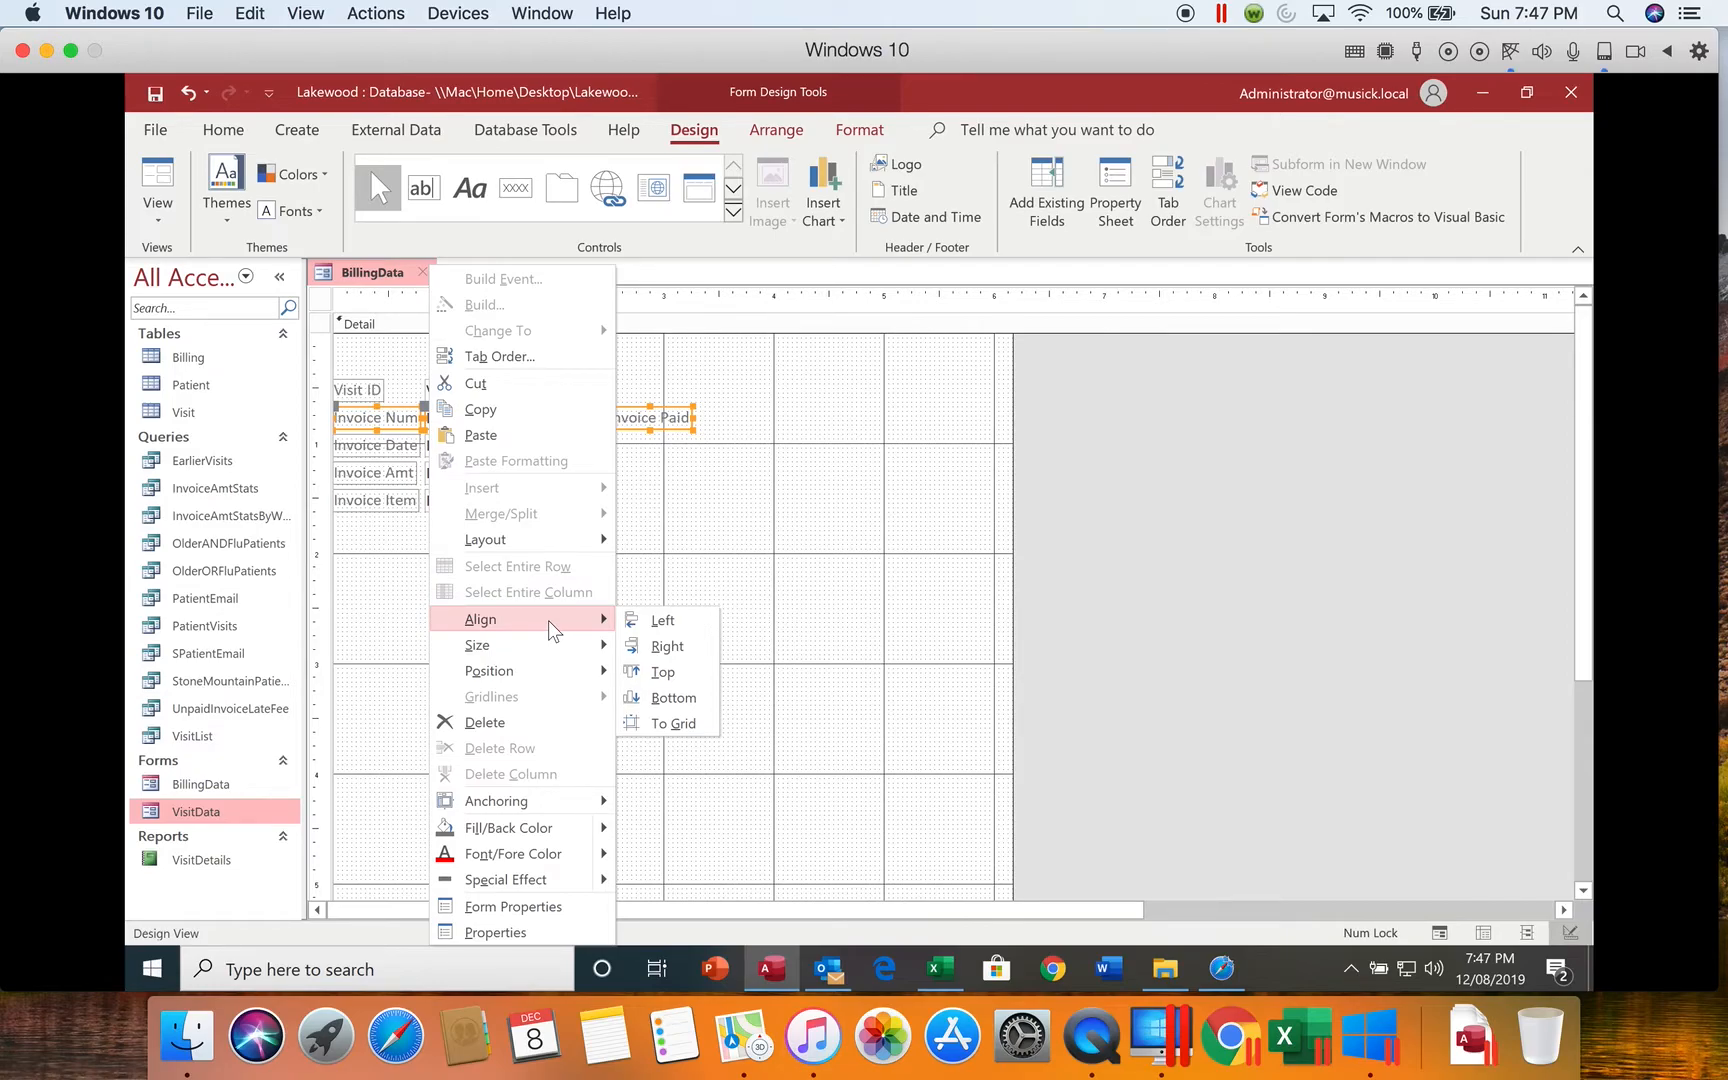
left_click(686, 677)
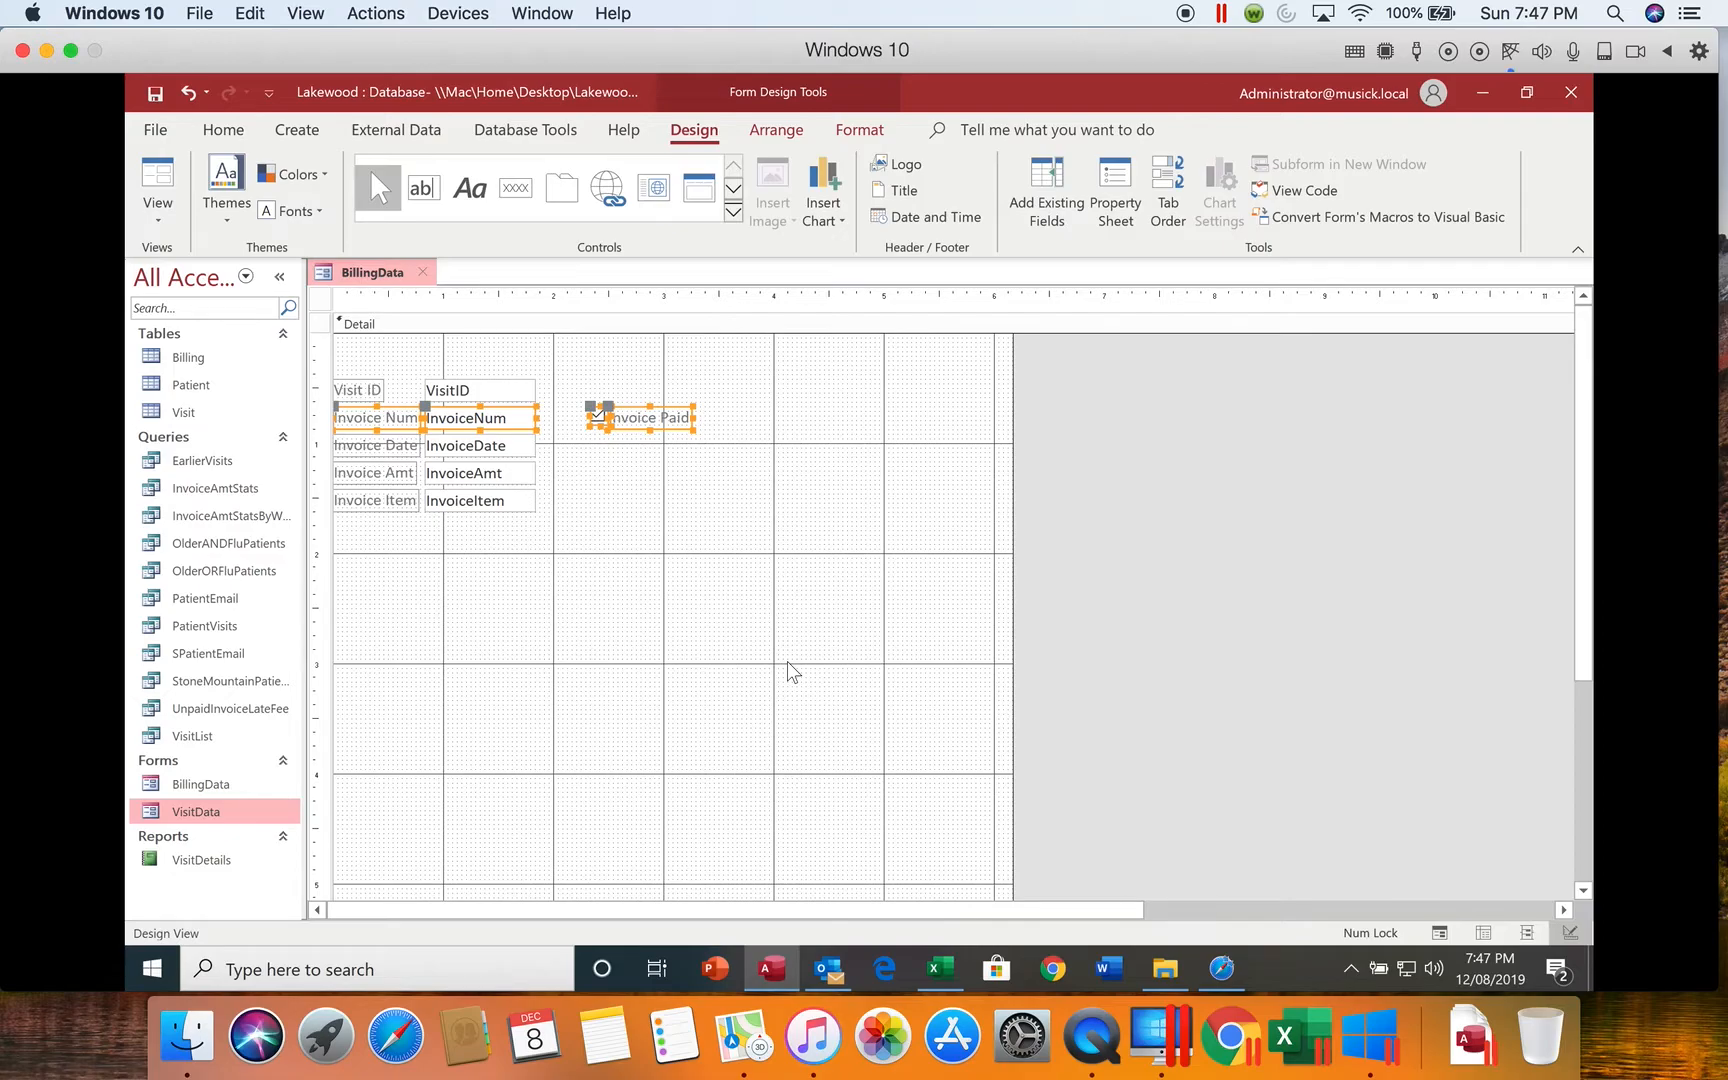
left_click(728, 595)
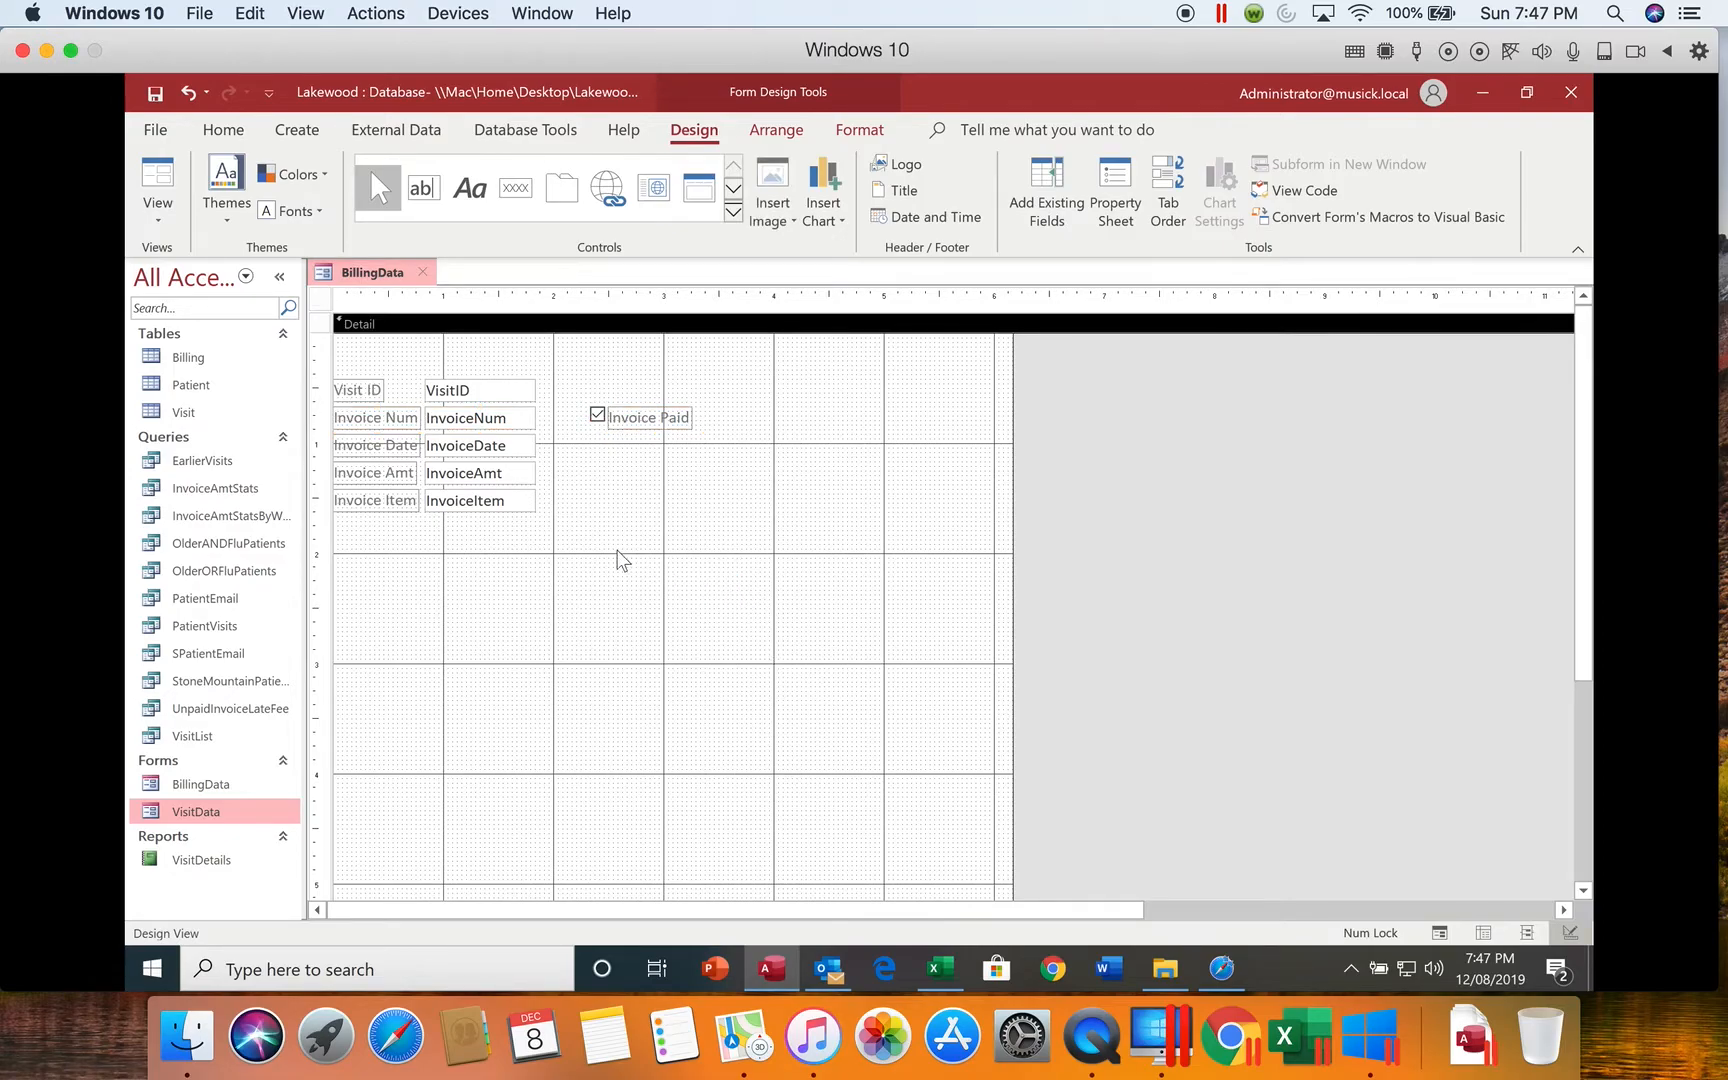
Step: Enlarge the InvoiceItem text box to the 4-inch horizontal mark and about the 2.5-inch vertical mark
left_click(522, 505)
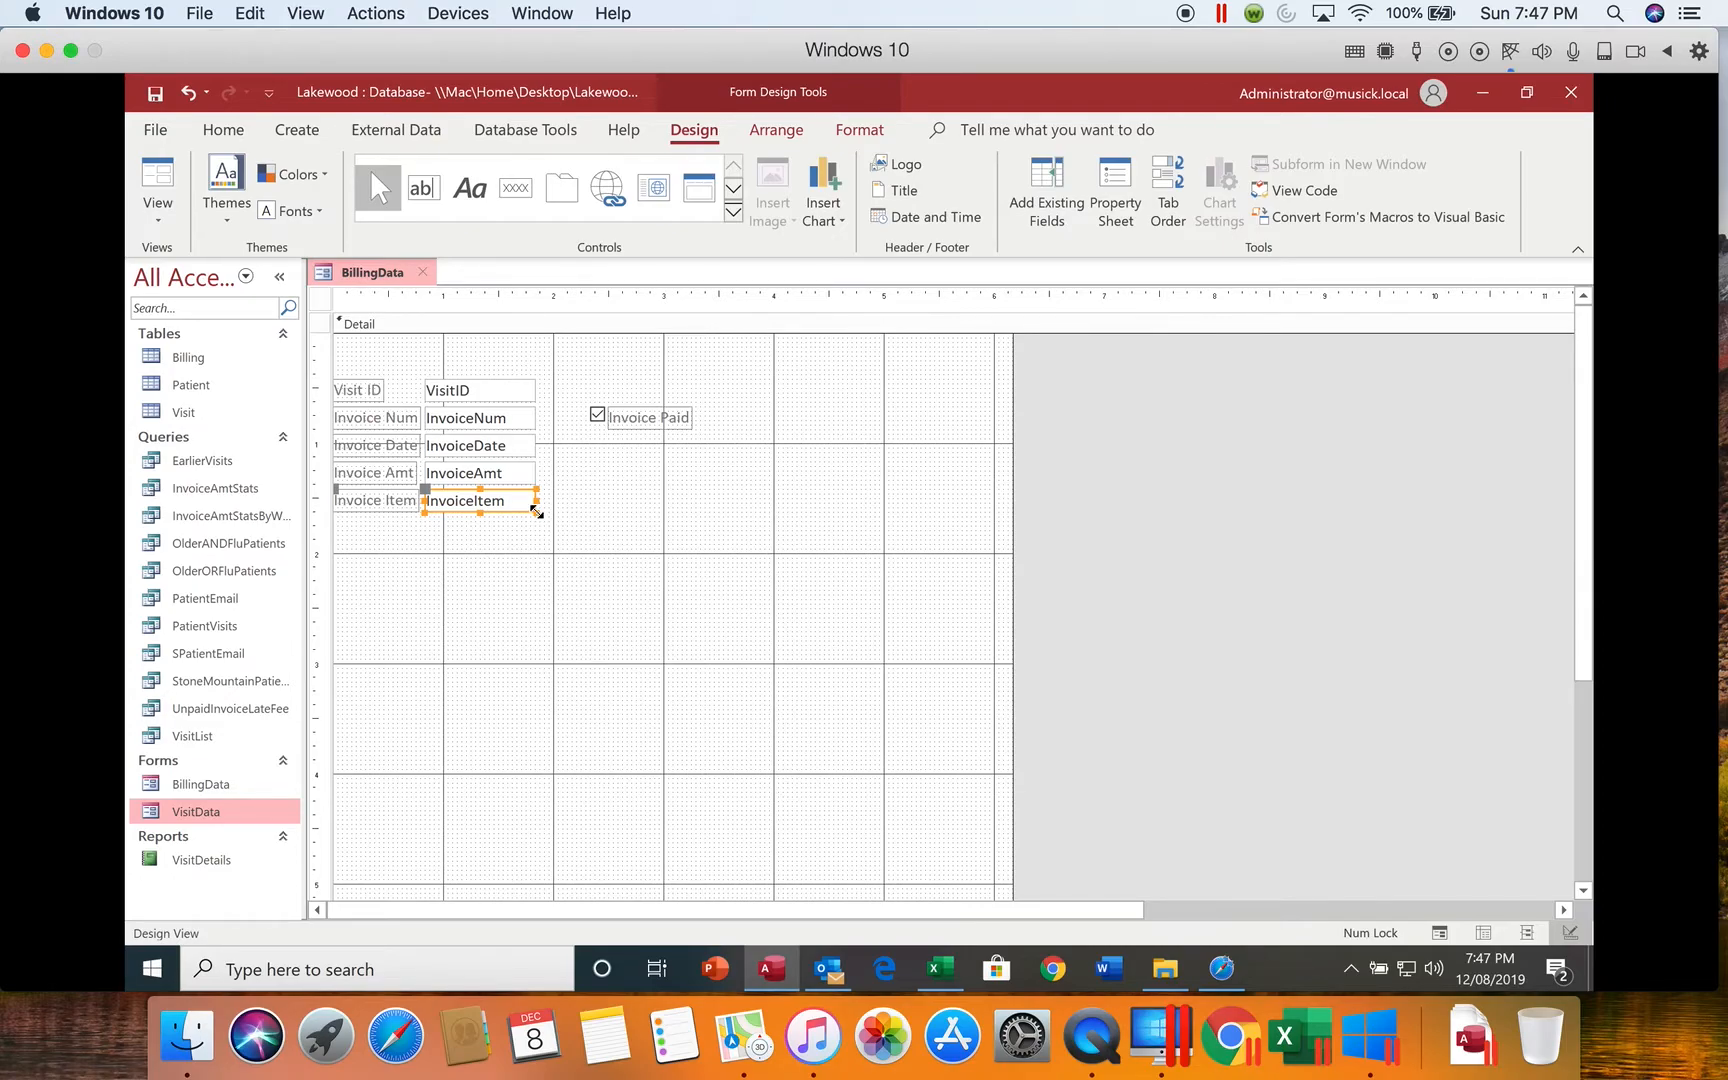
left_click(536, 512)
left_click(535, 512)
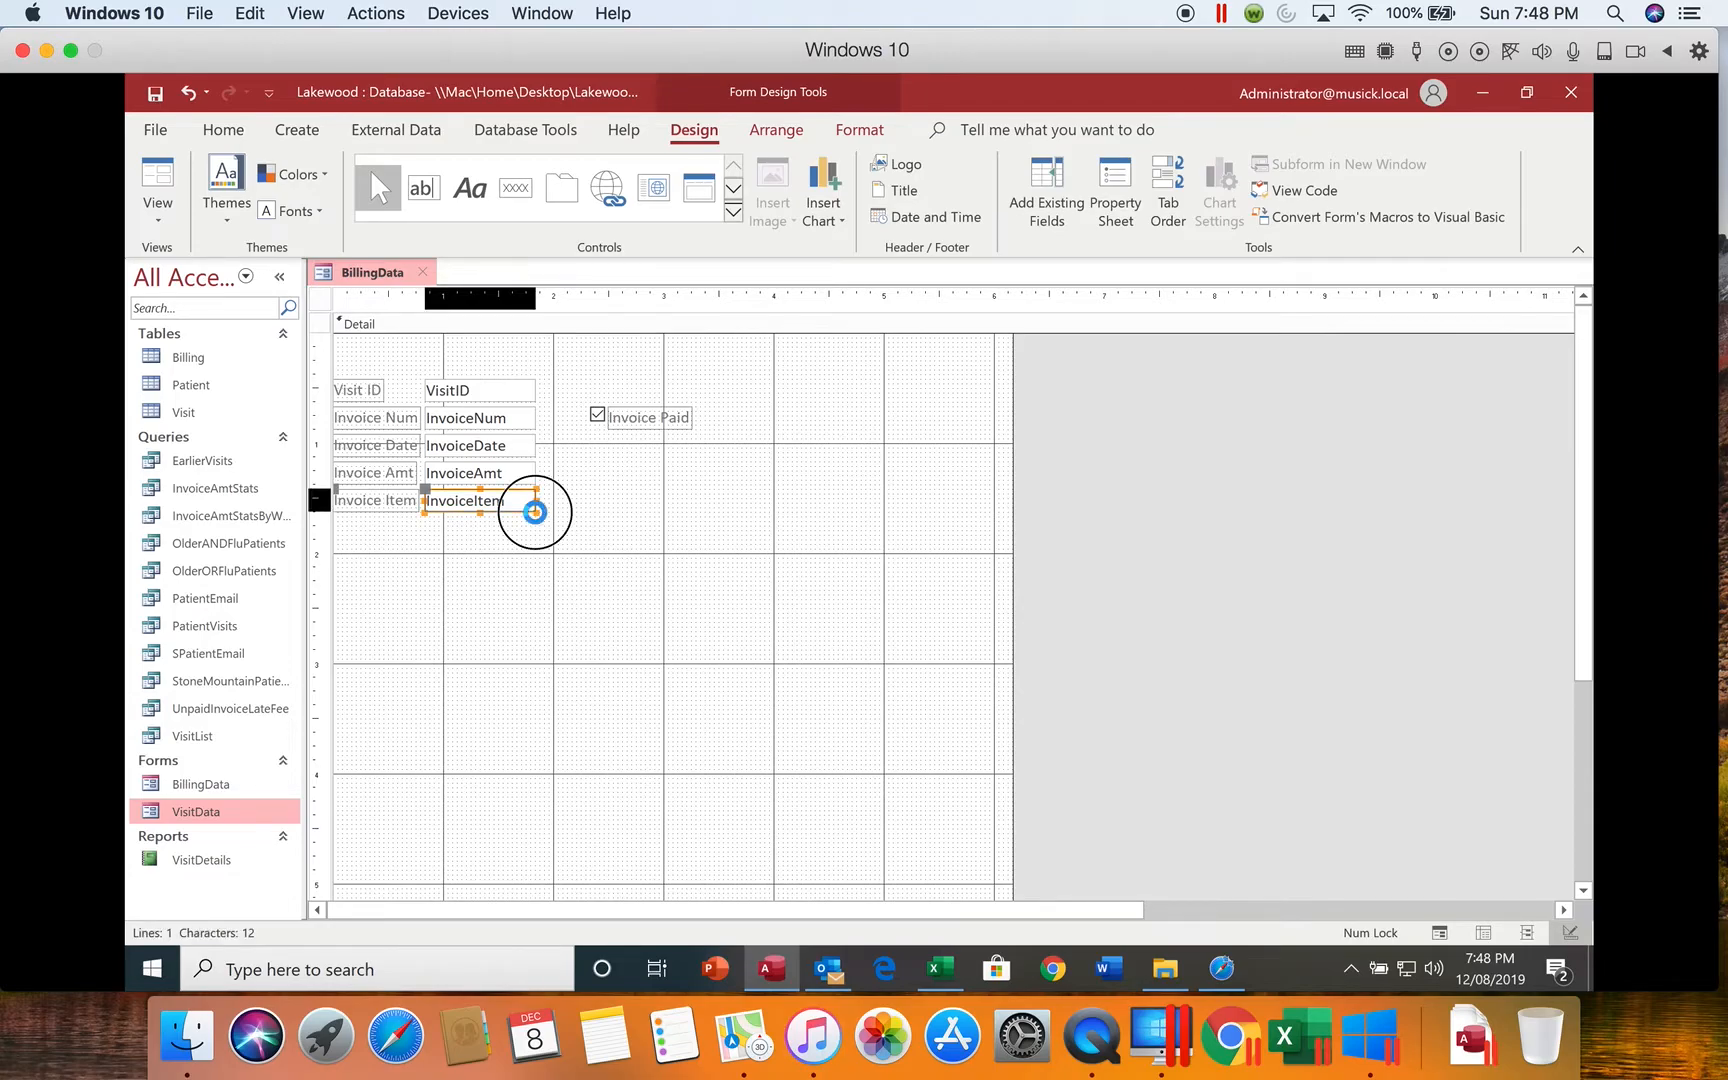
left_click_drag(535, 512, 773, 605)
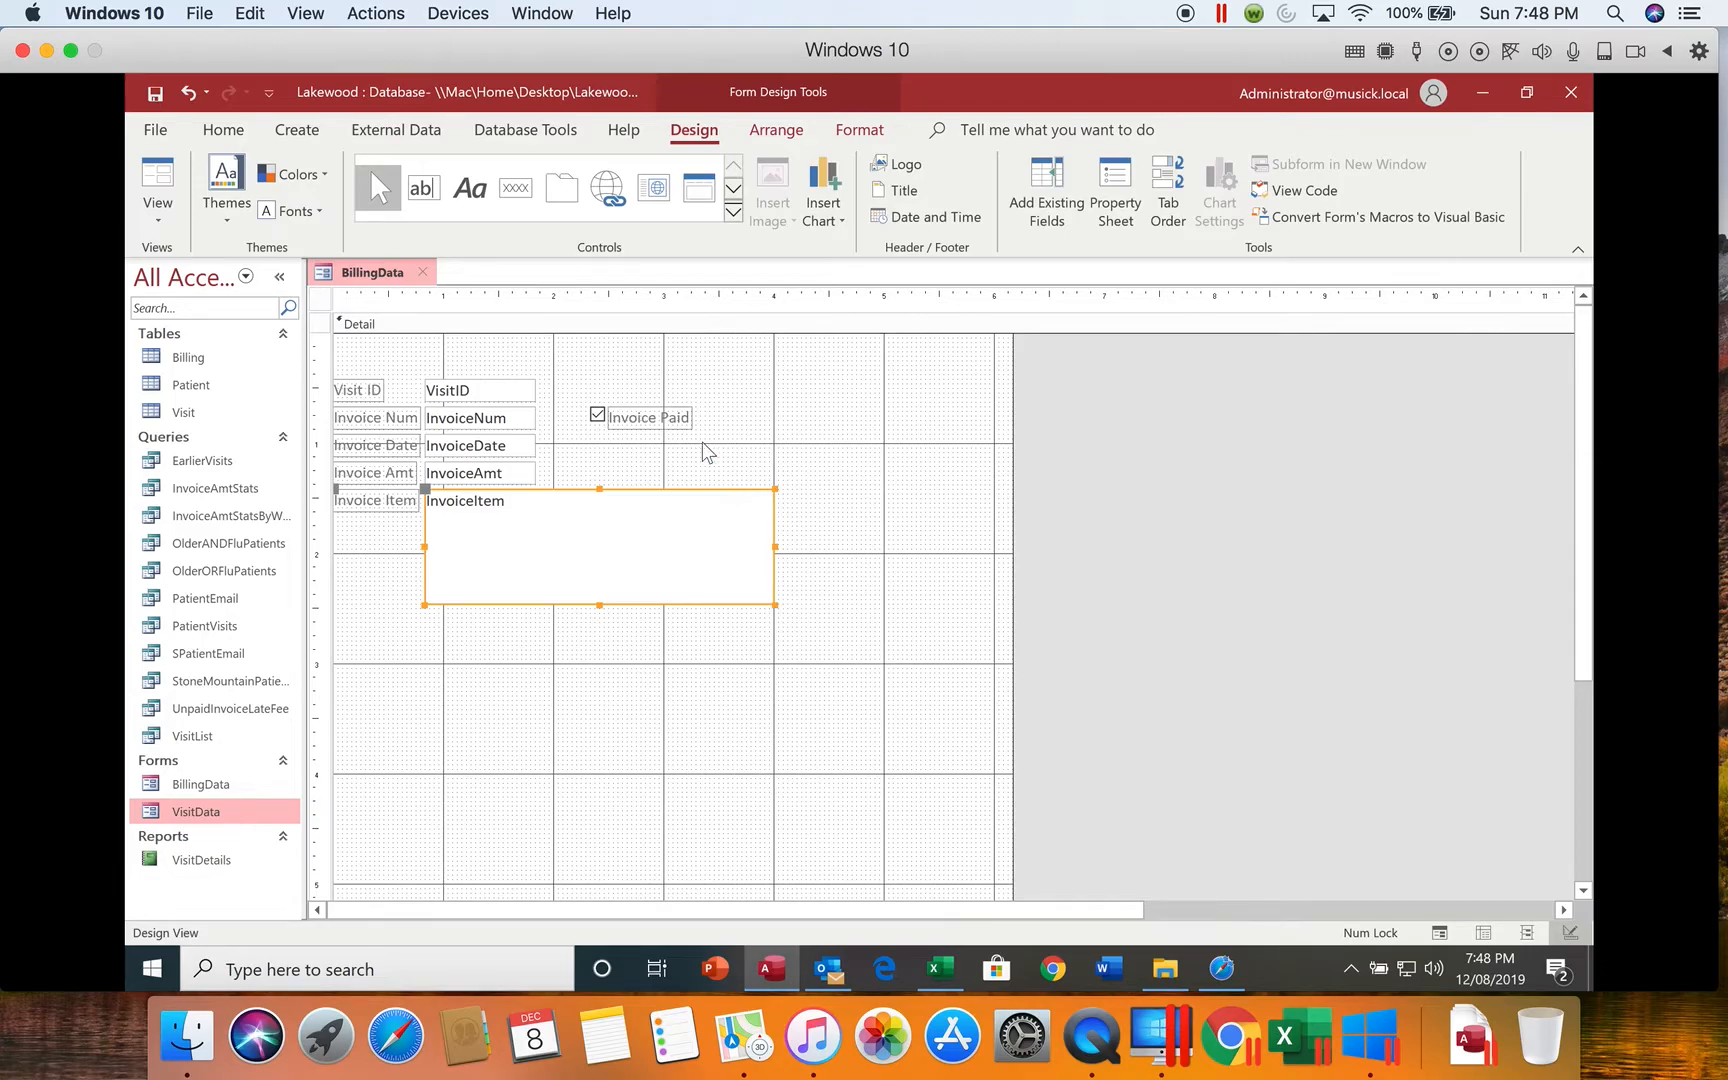
Step: Delete only the Visit ID label, and undo that deletion
left_click(368, 384)
right_click(370, 386)
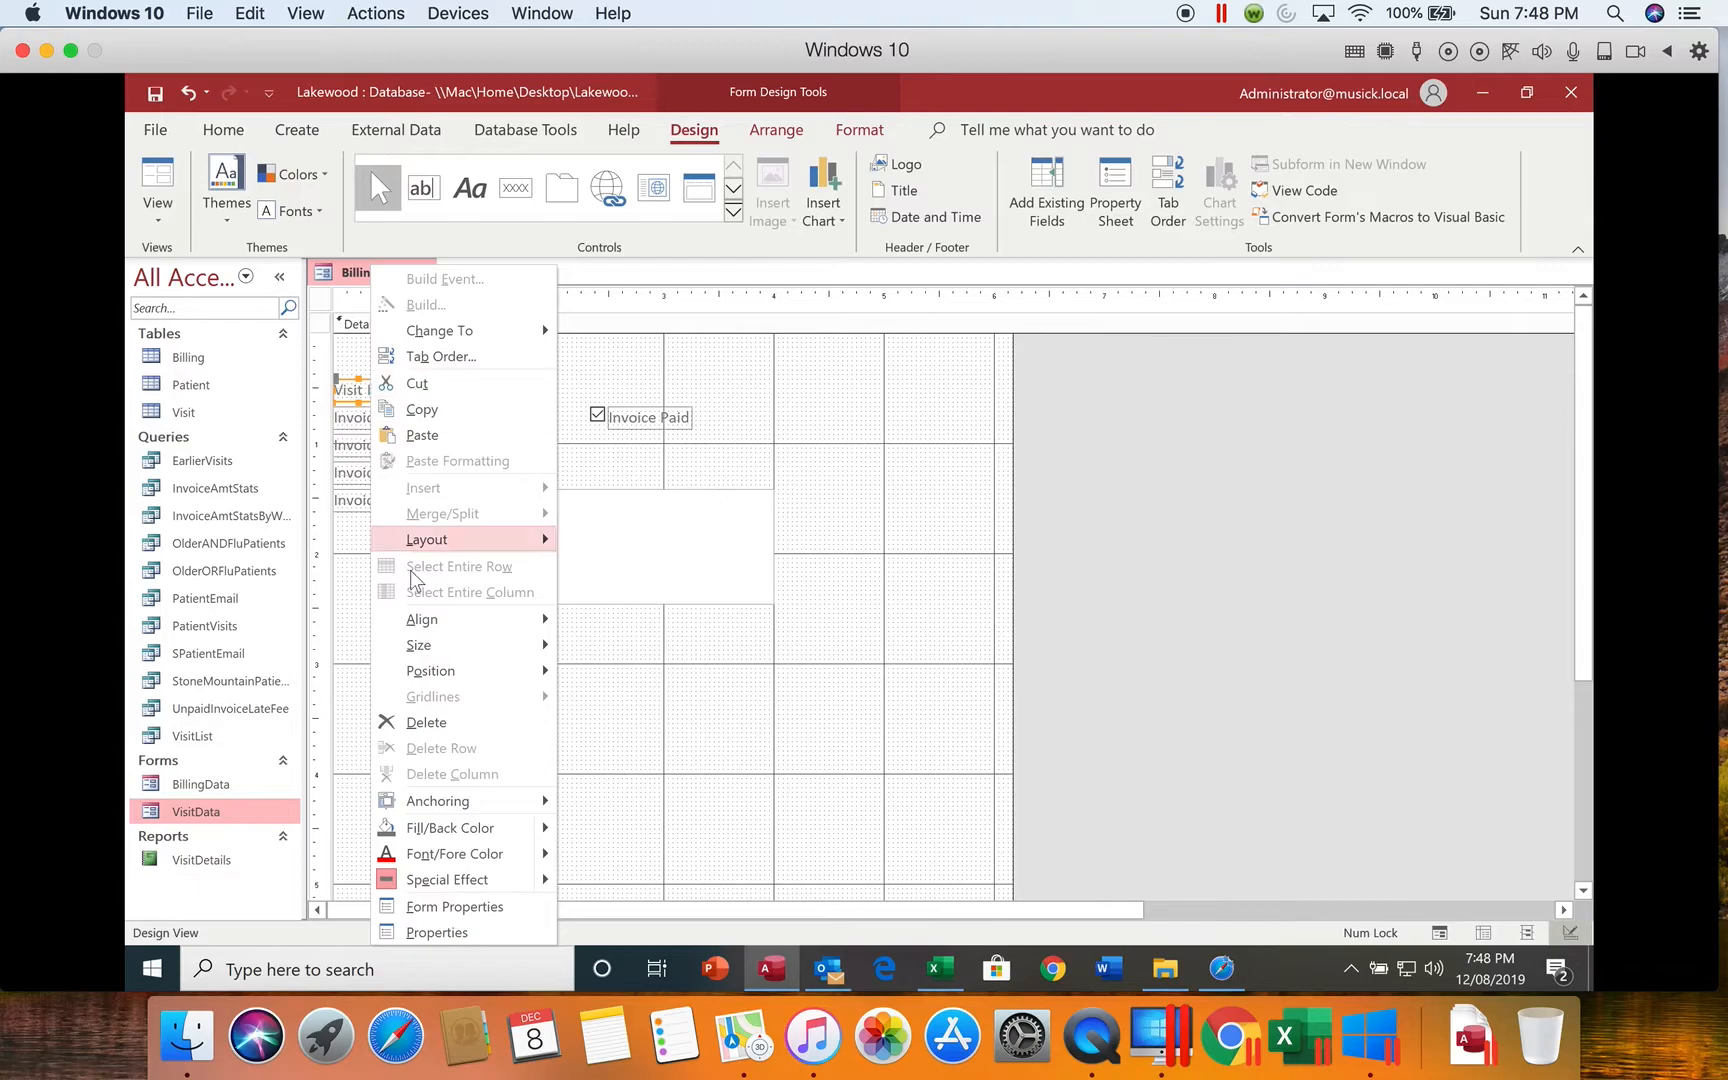
left_click(416, 722)
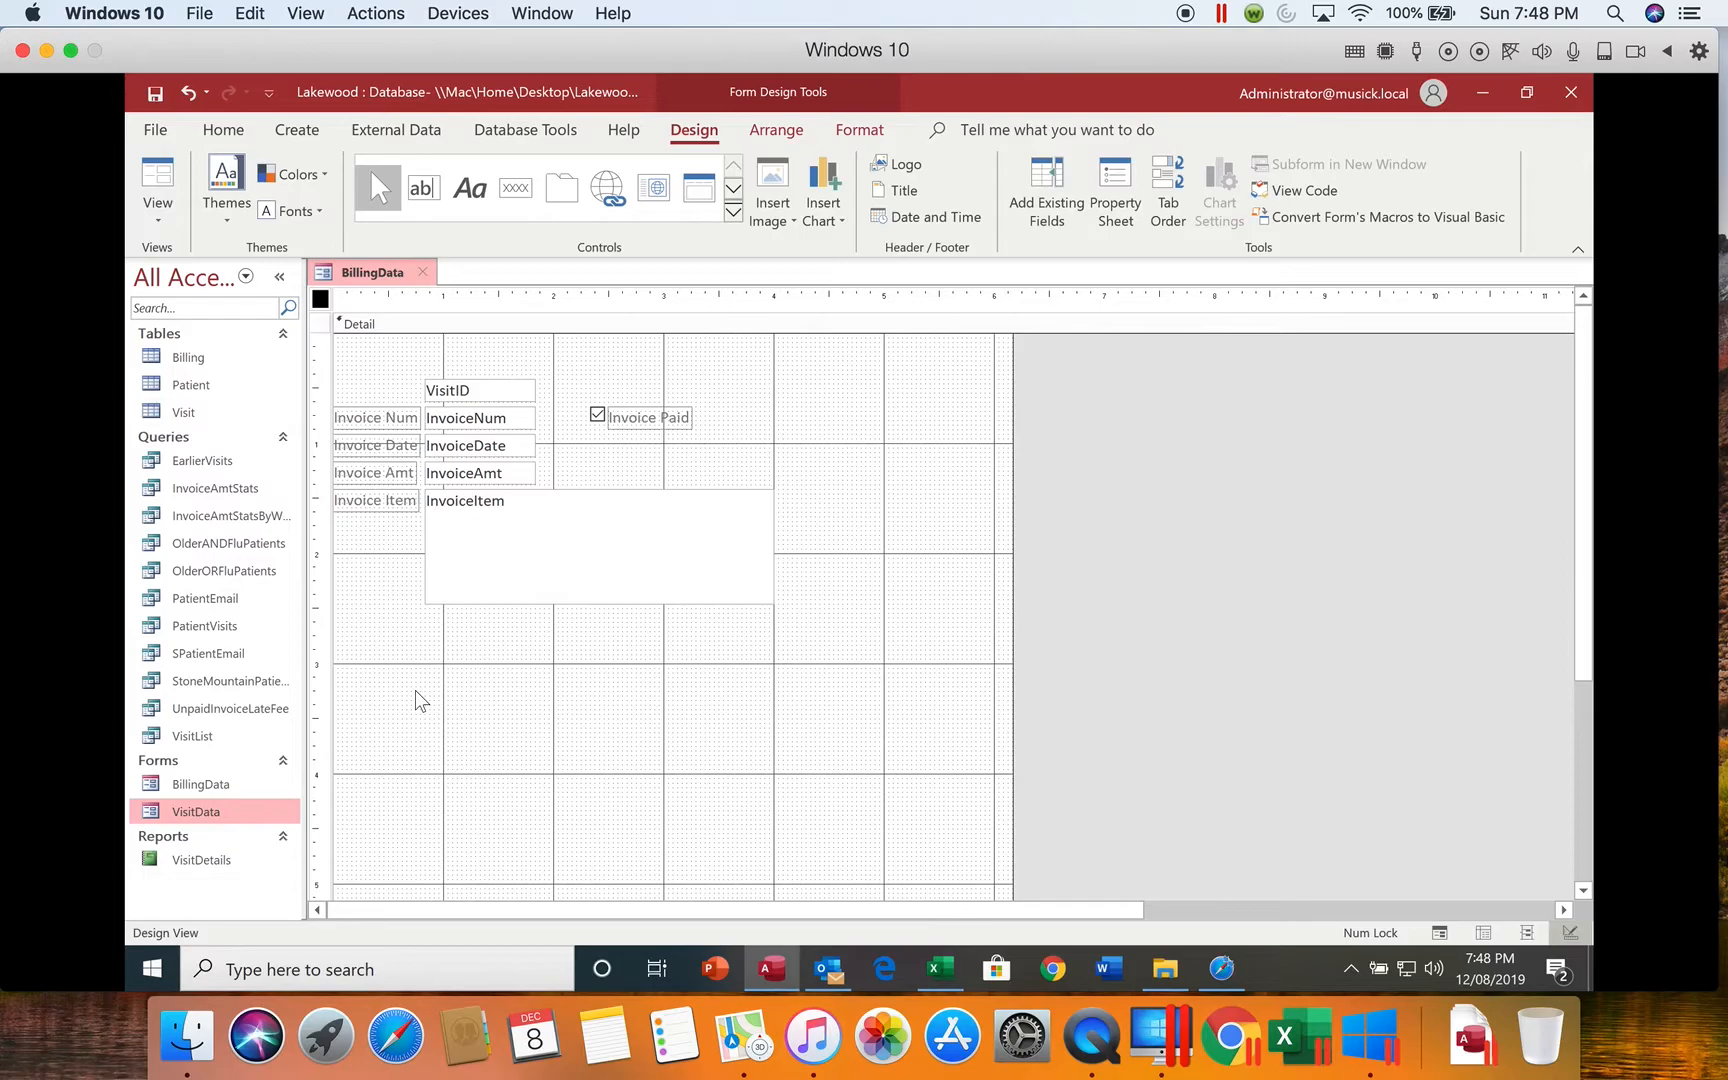
left_click(186, 95)
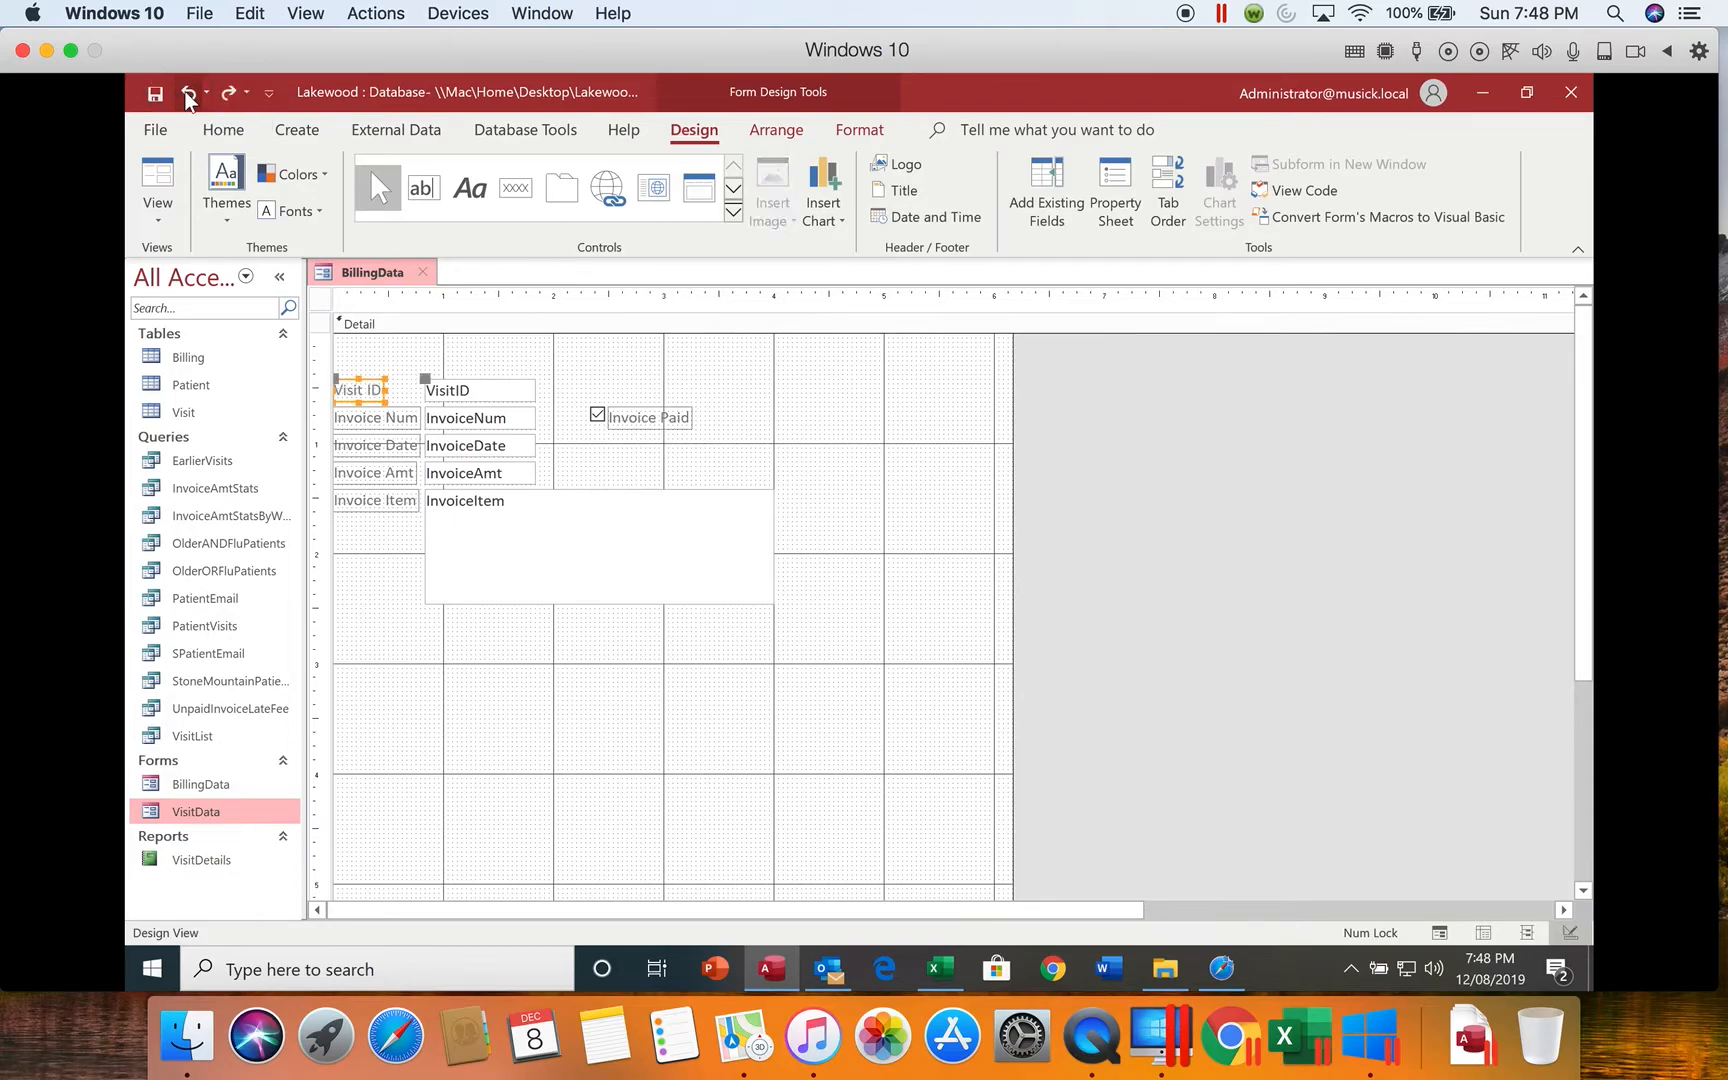
Step: Delete the VisitID text box together with its attached label from the Detail section
left_click(468, 389)
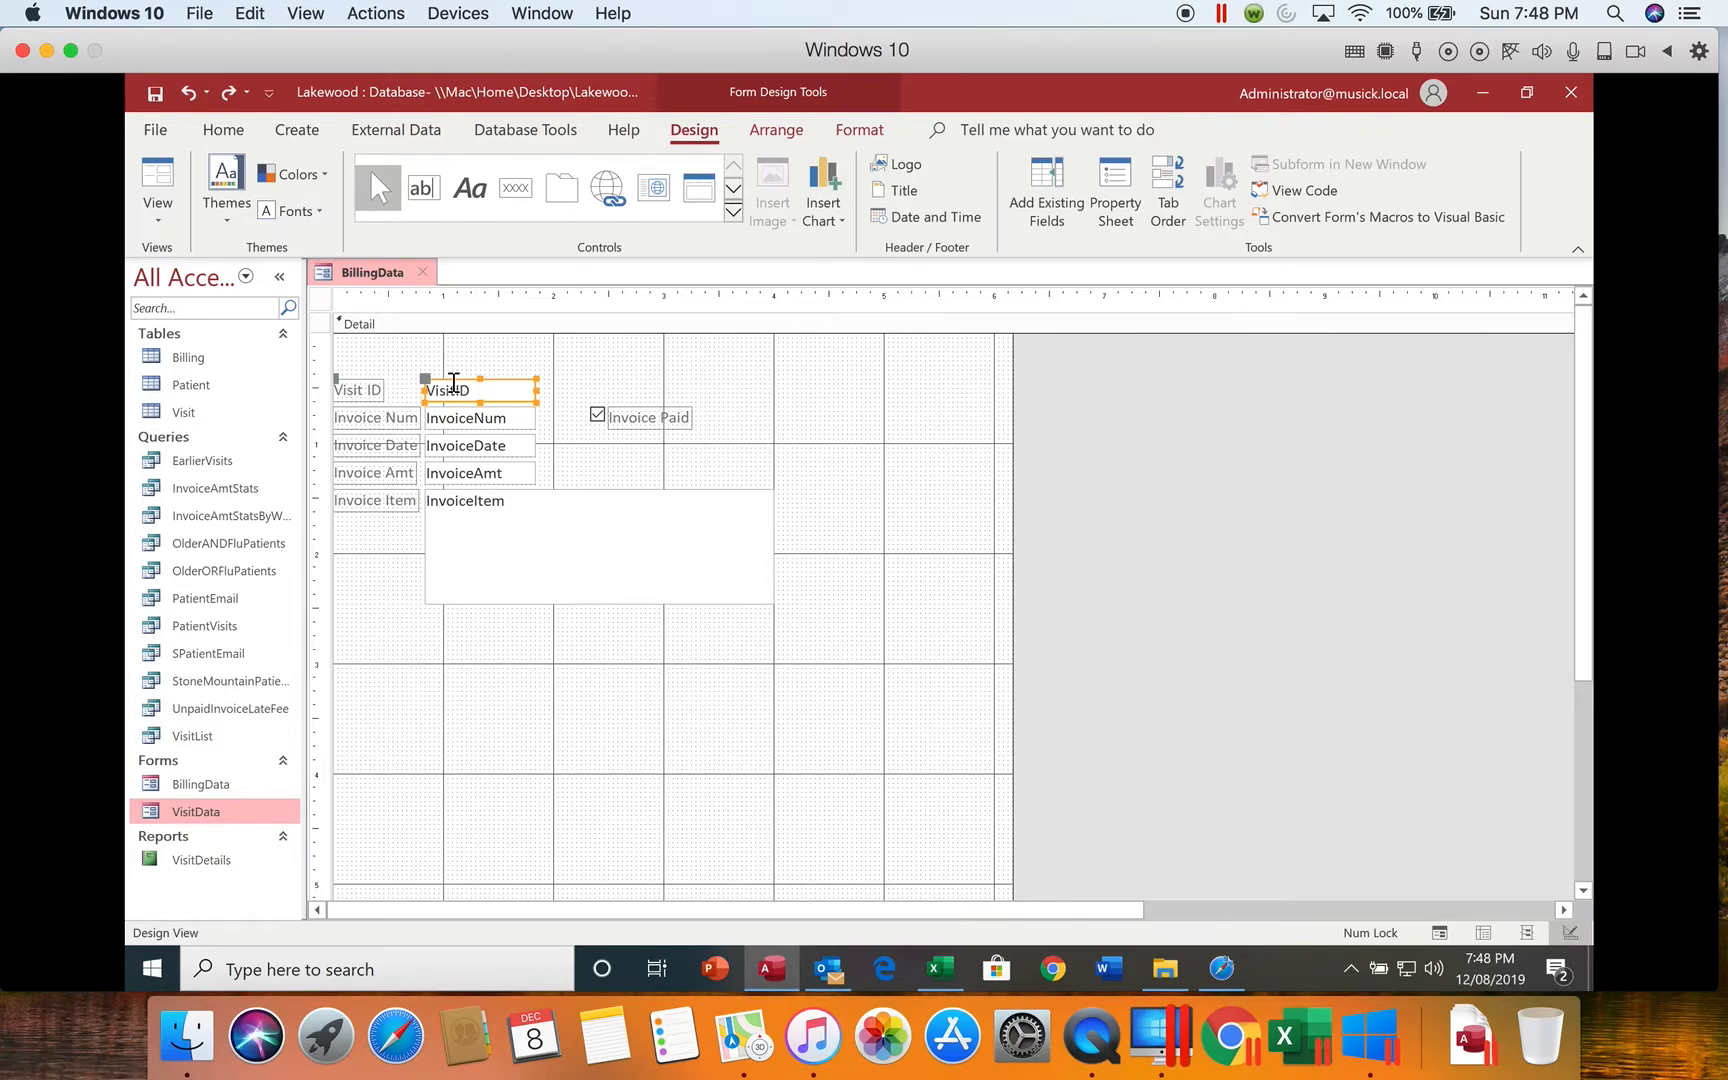
right_click(453, 383)
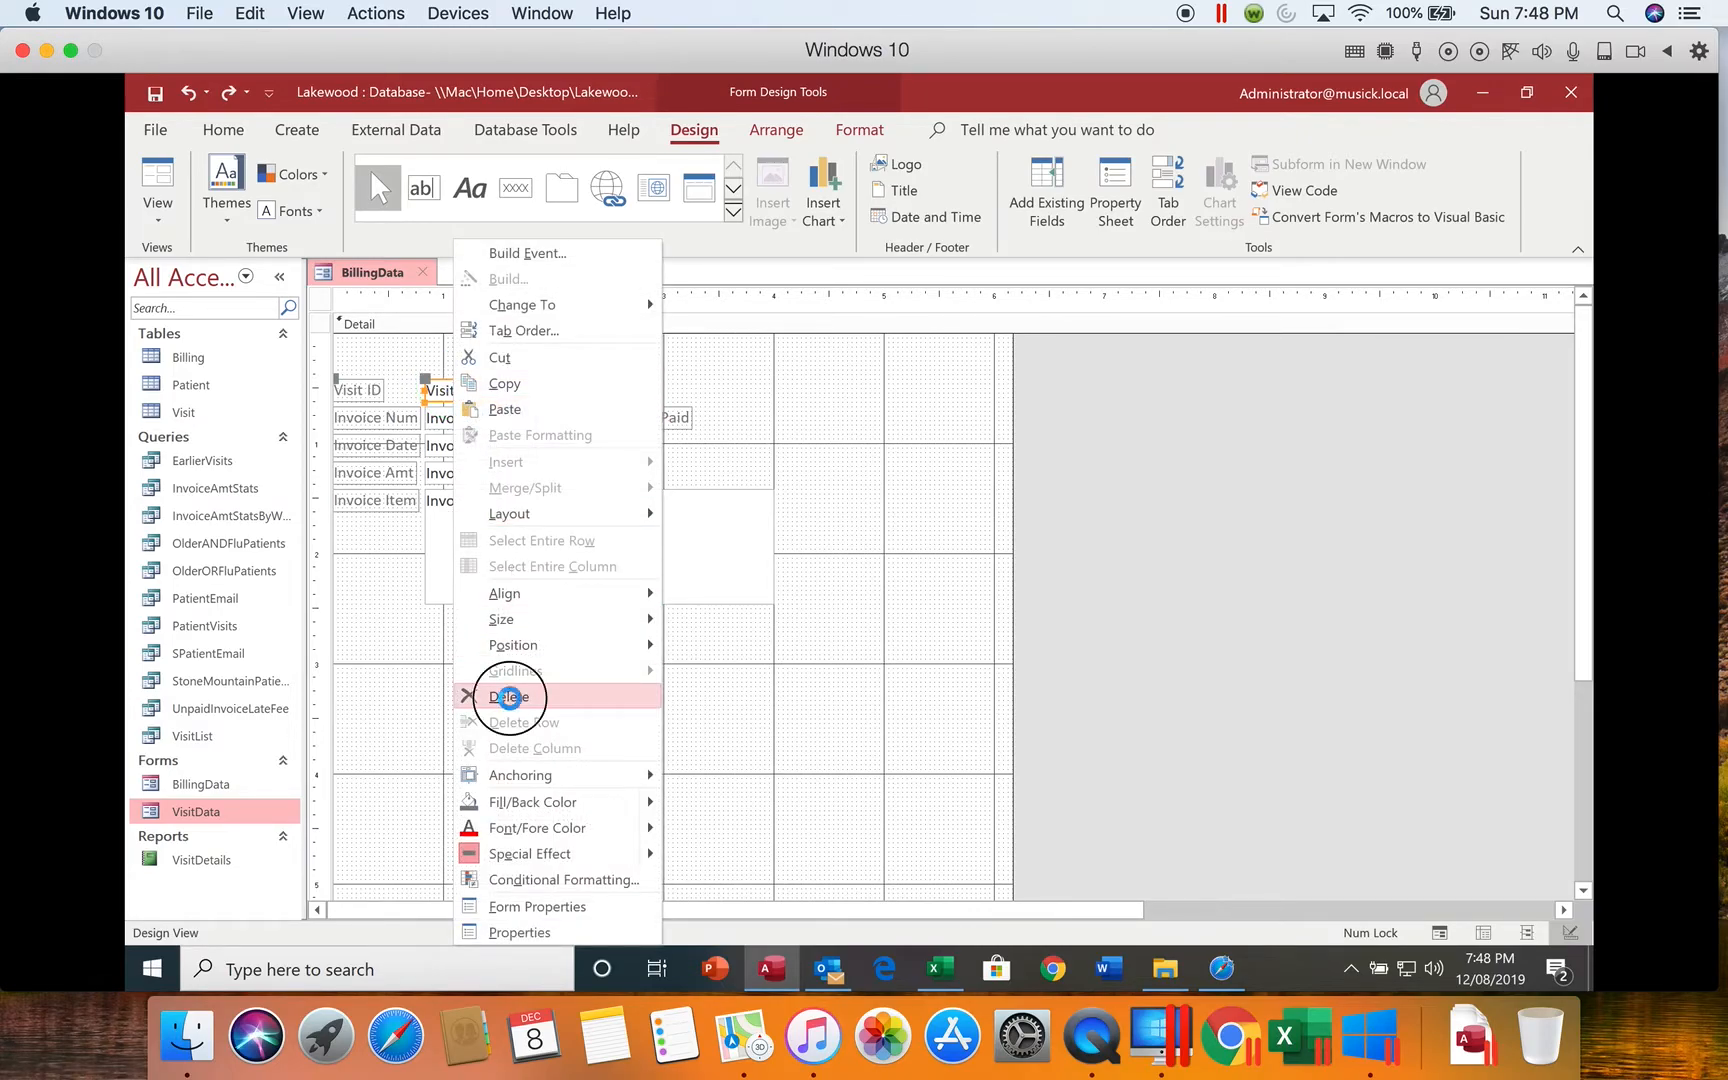
left_click(508, 696)
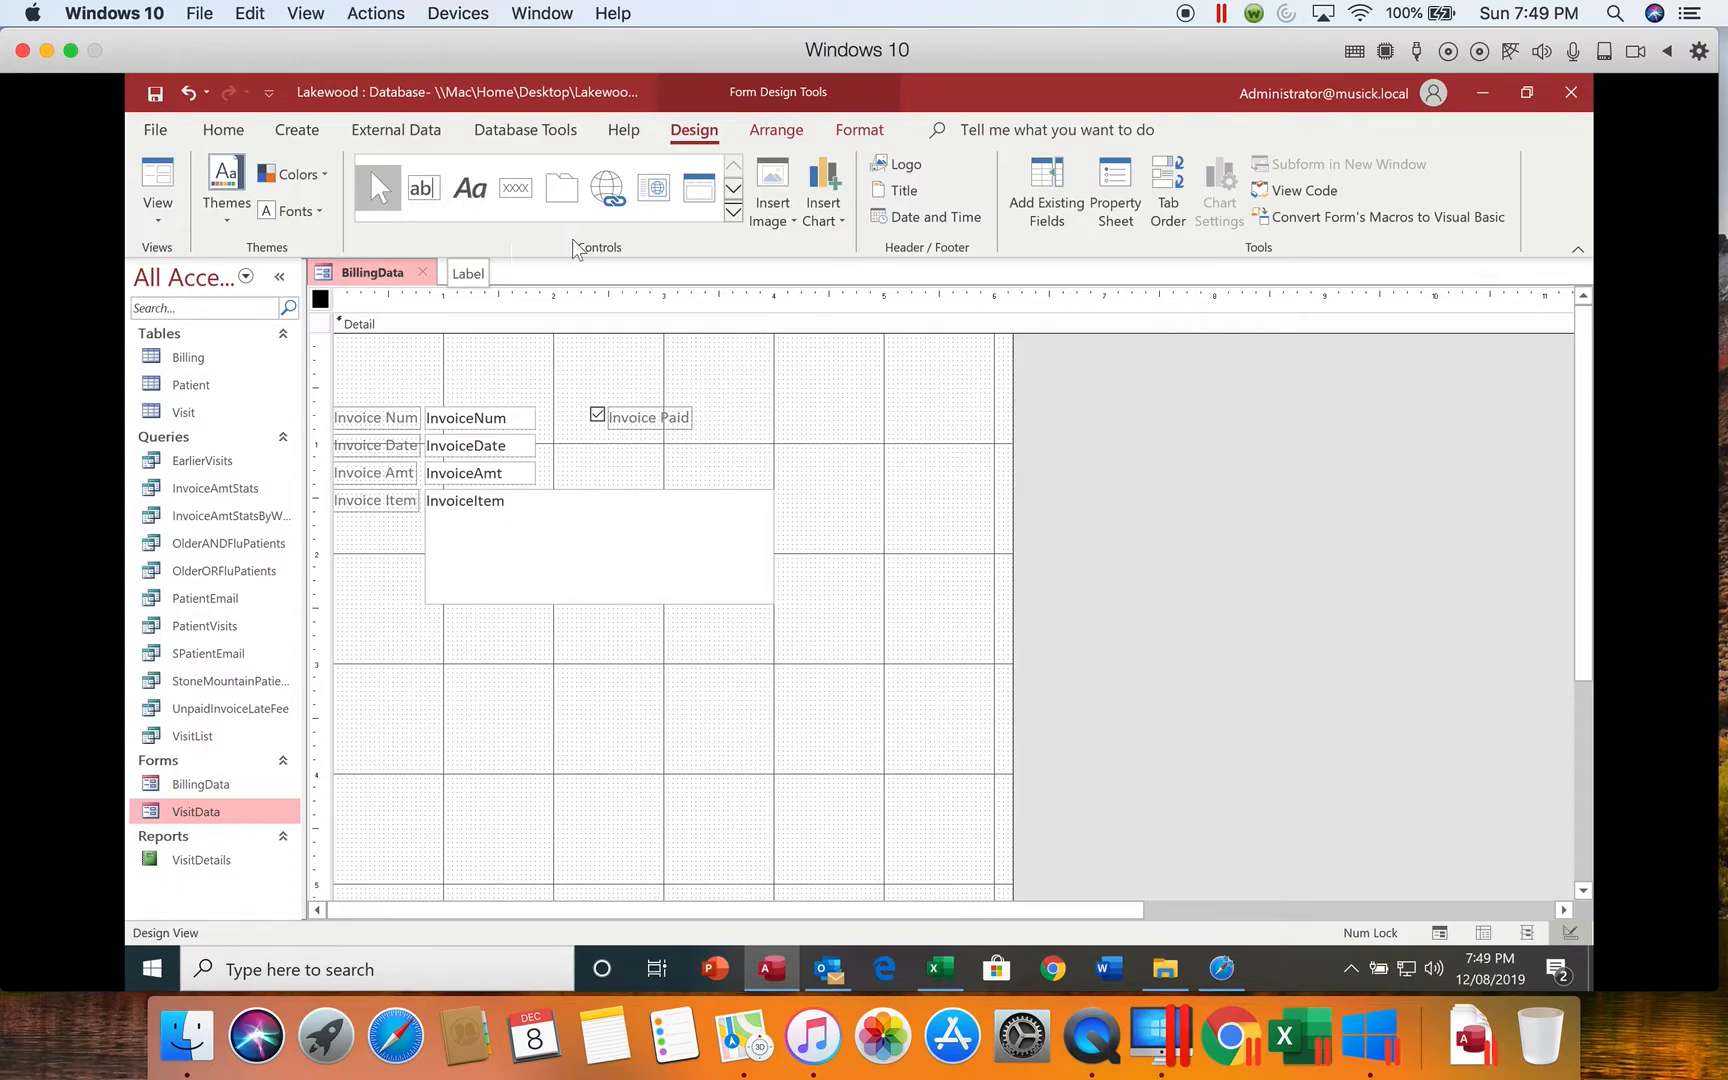
Step: Add a title to the form header with the text Billings
left_click(896, 190)
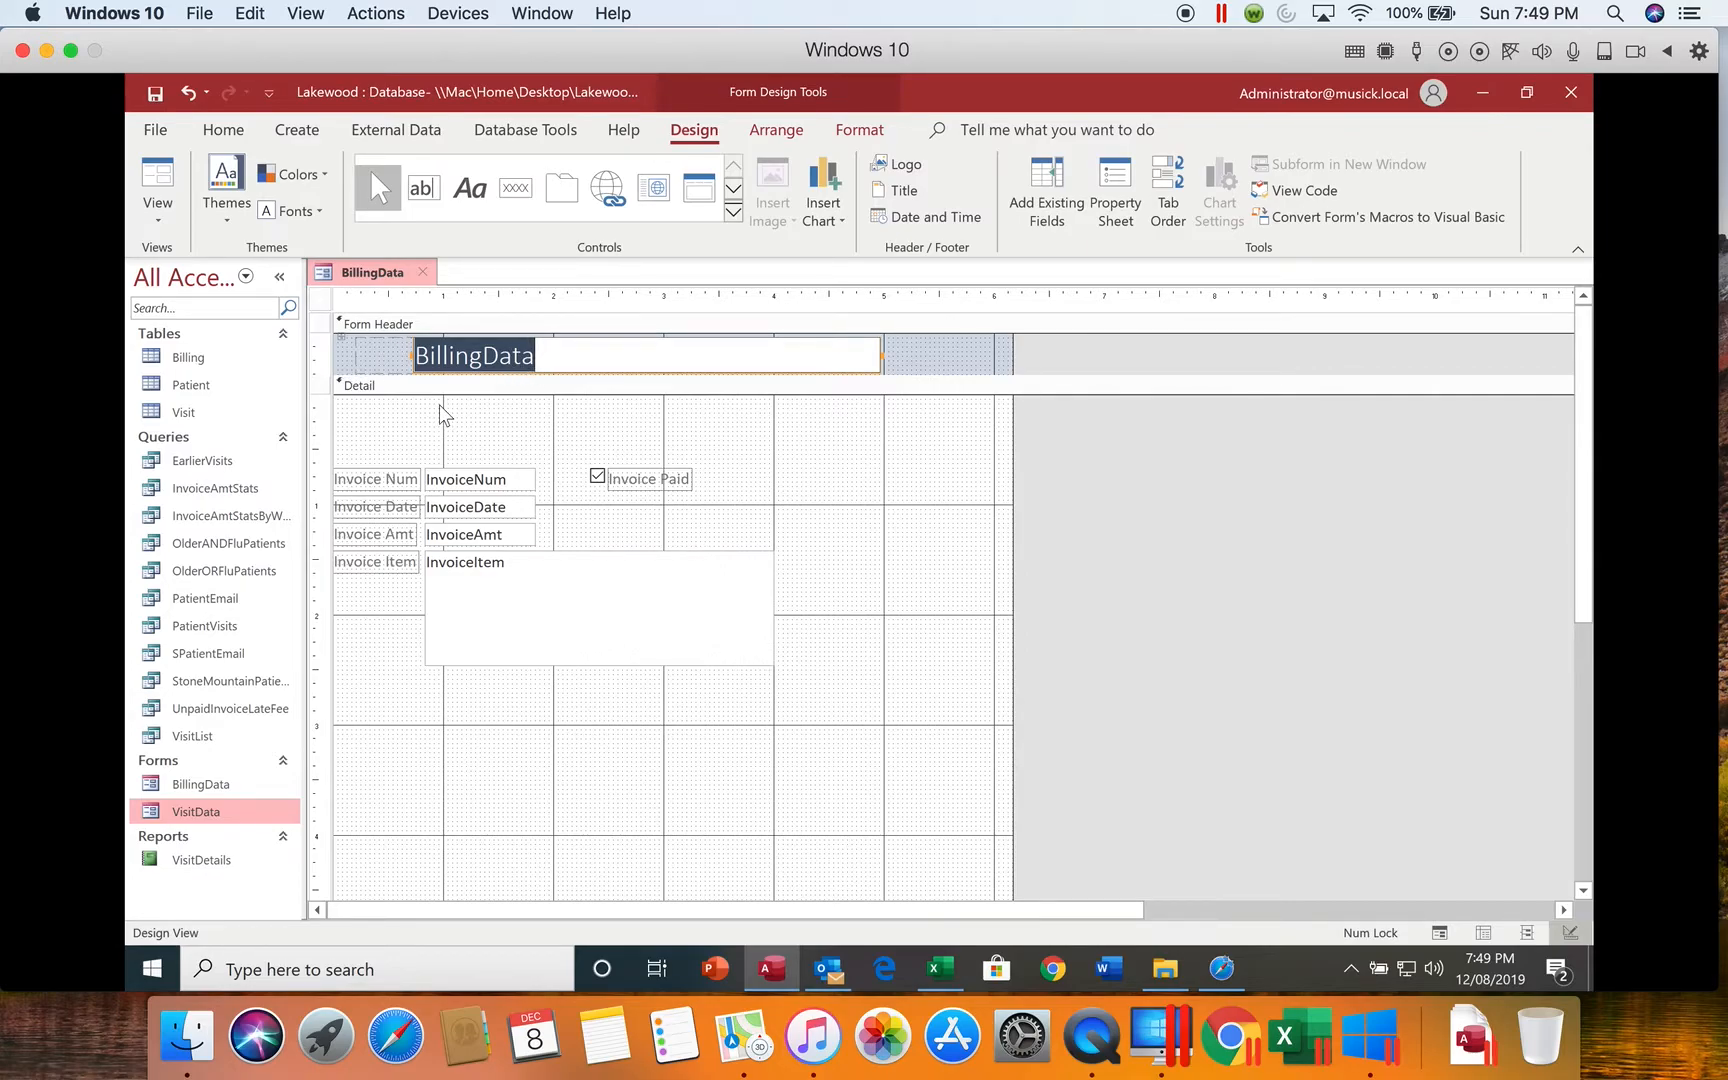
left_click(1581, 567)
left_click_drag(1581, 567, 1581, 747)
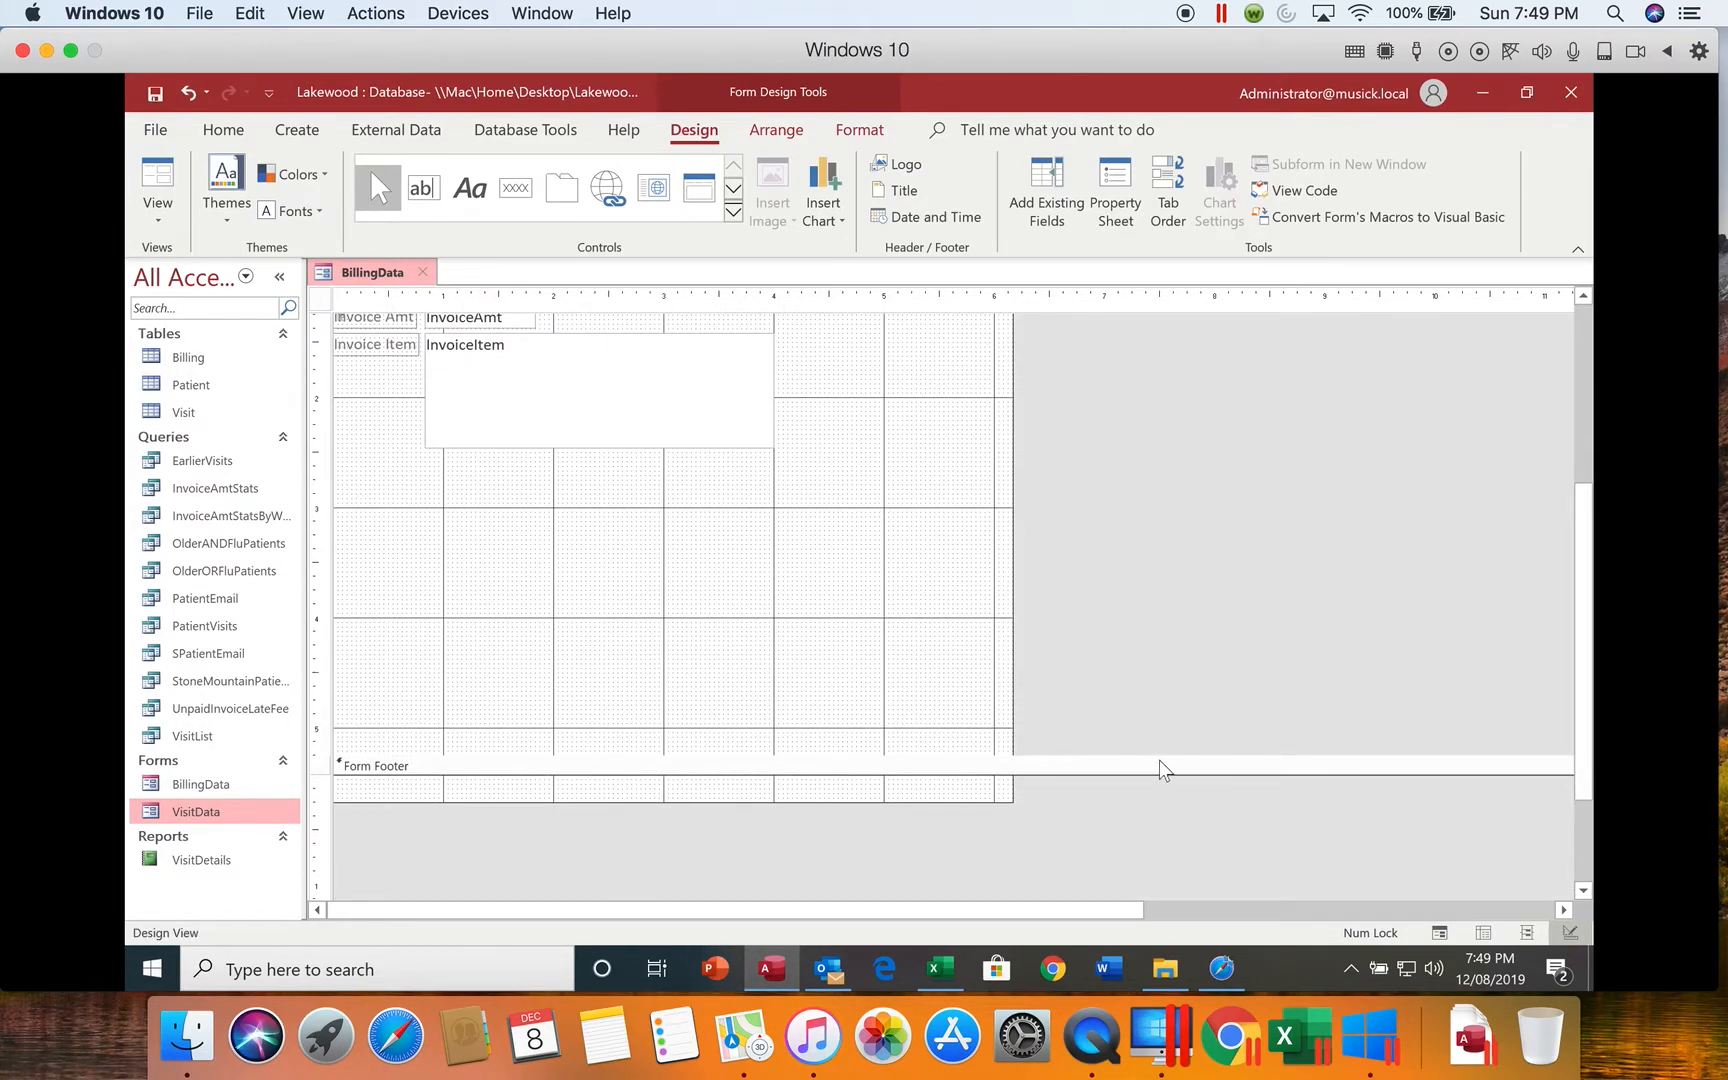
left_click_drag(1586, 760, 1573, 497)
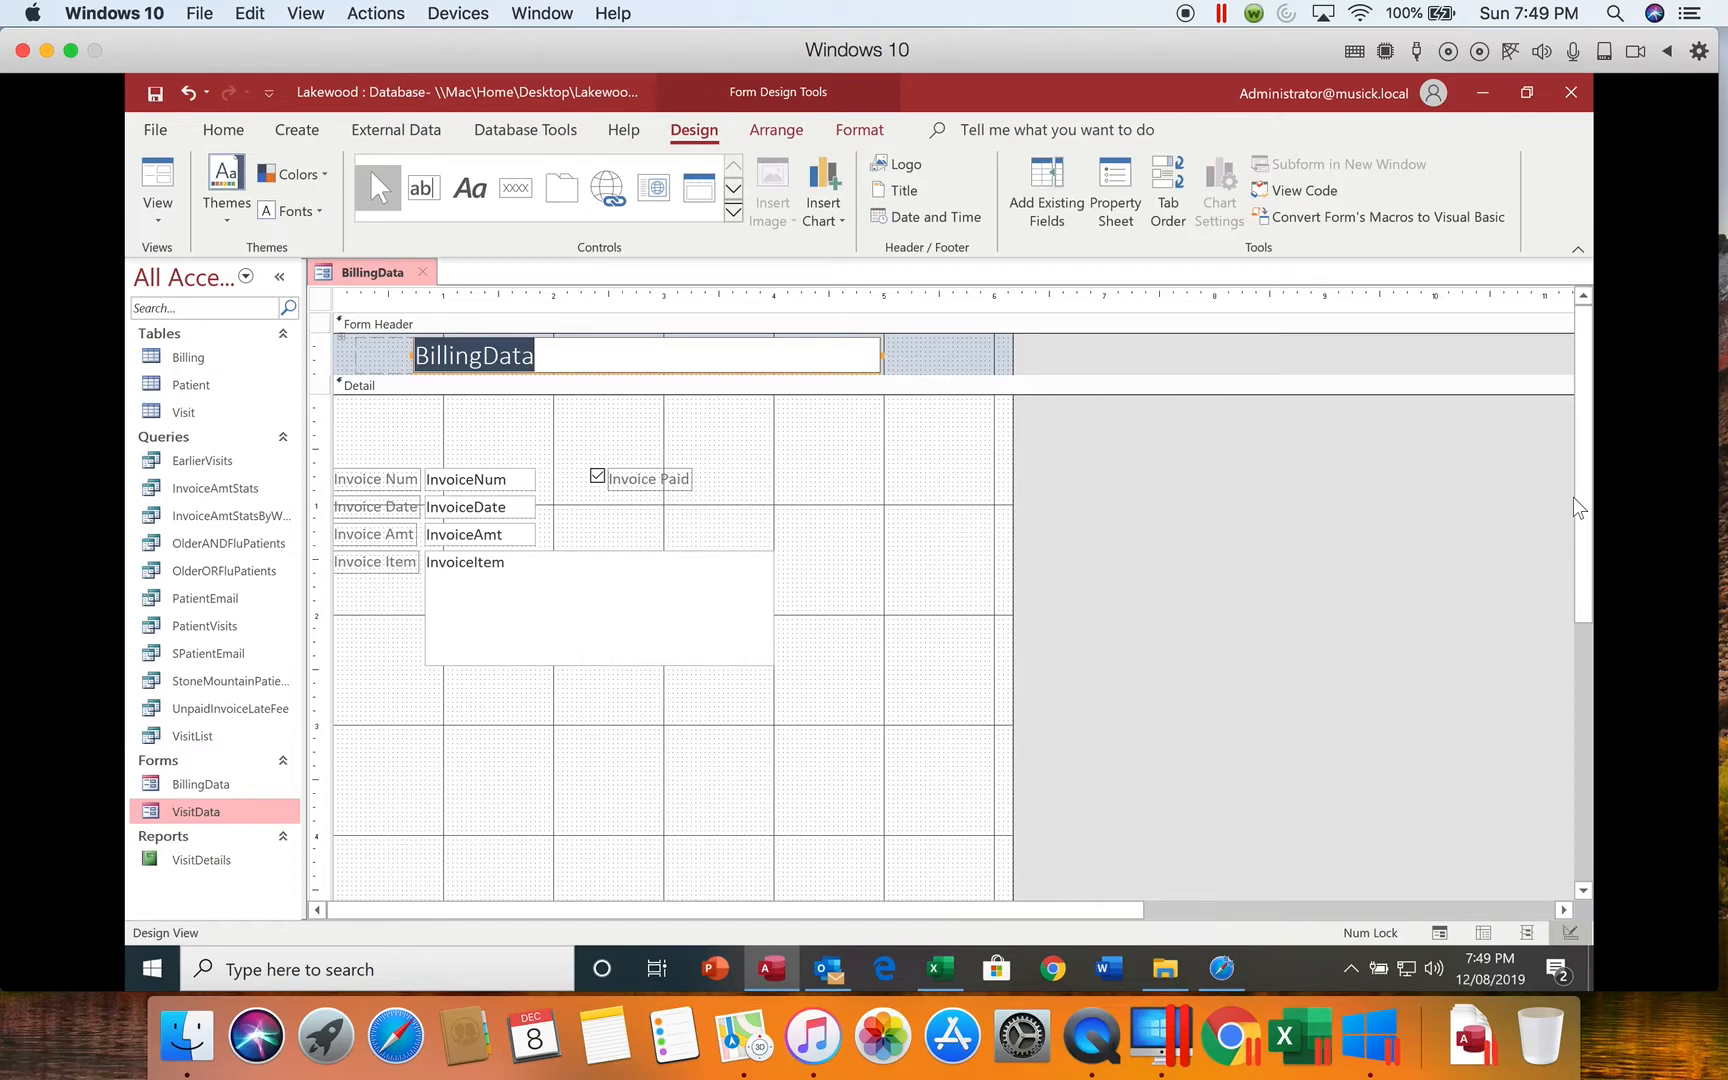
type("Billings")
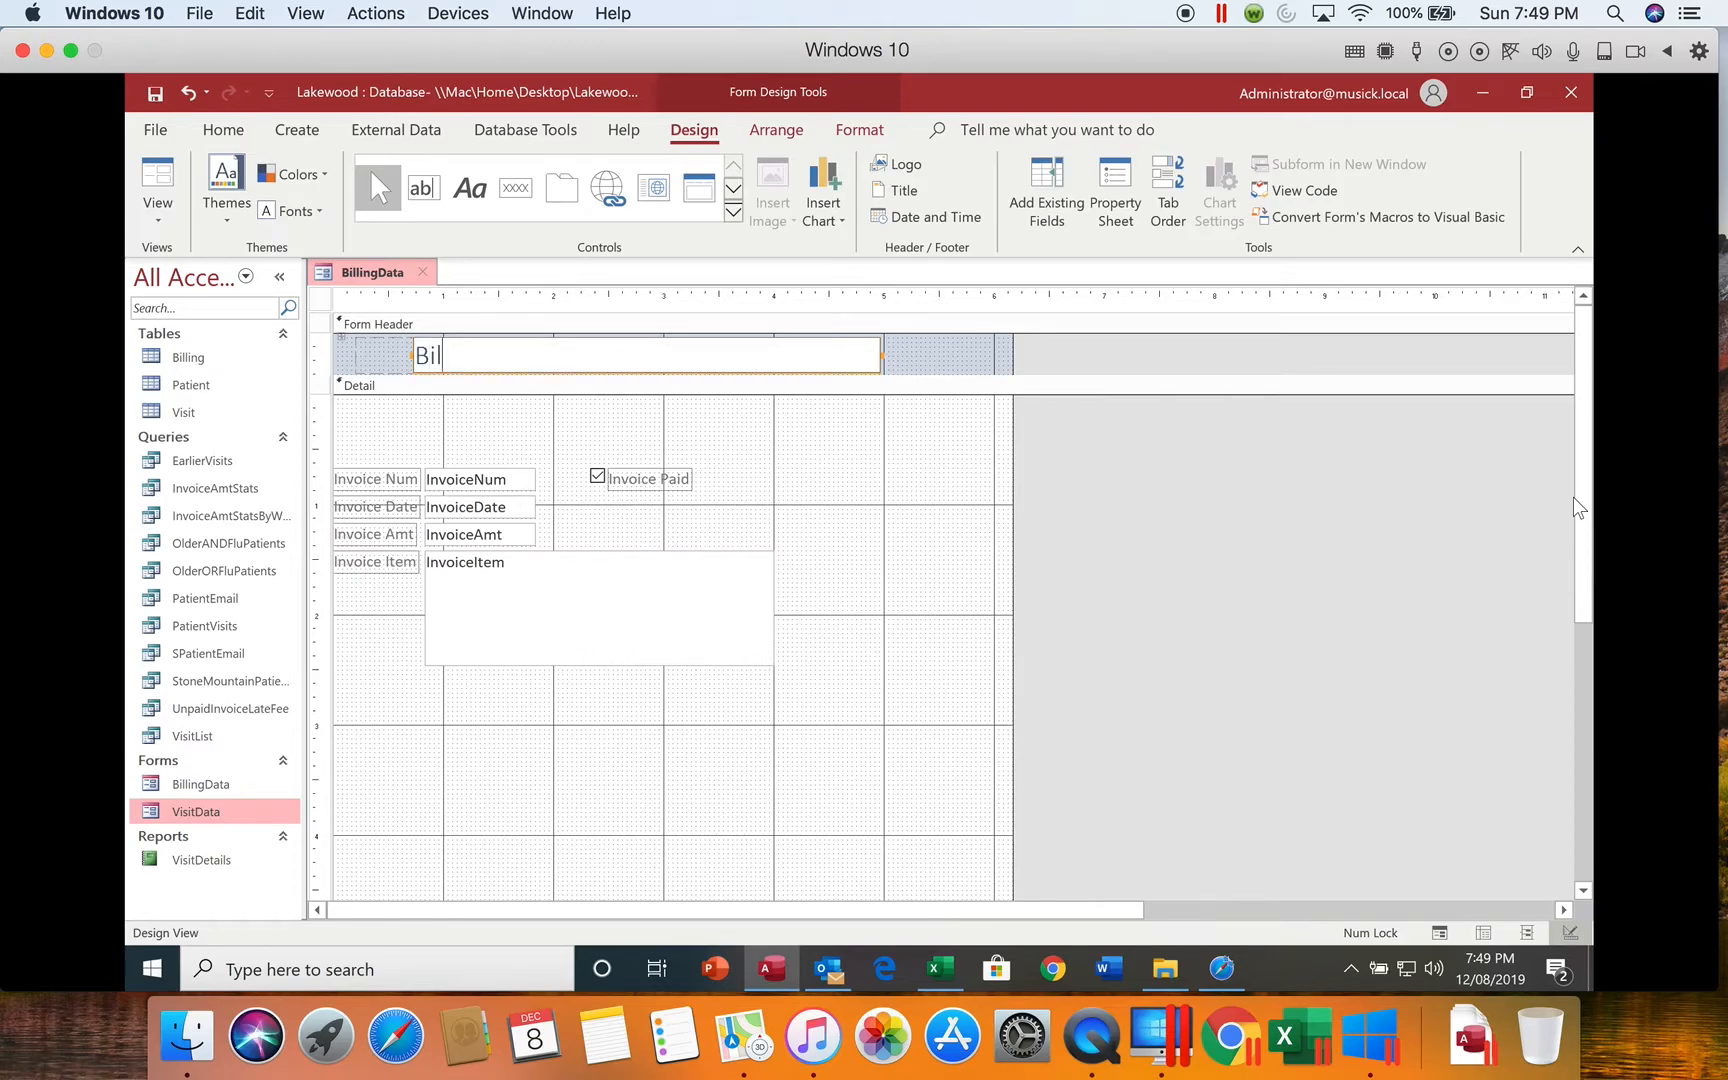
key("Return")
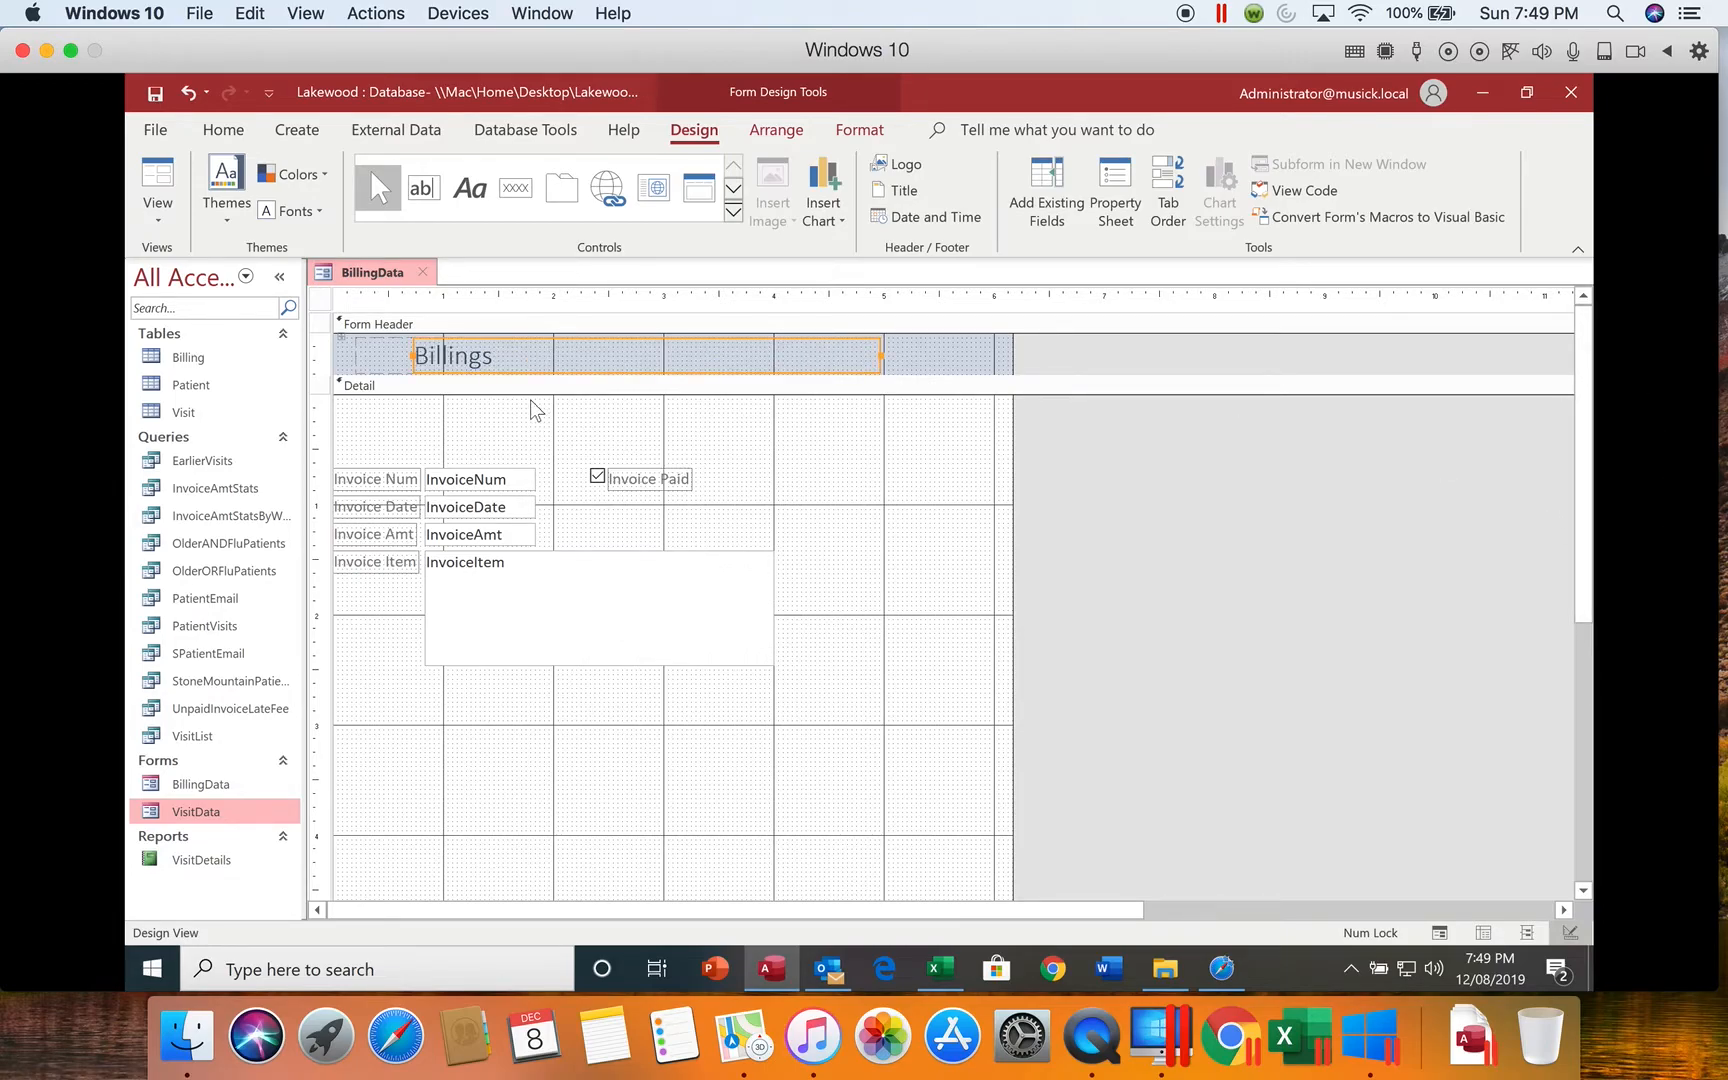
Step: Format the Billings title in the form header with dark red, bold text
left_click(507, 359)
left_click_drag(502, 348, 388, 358)
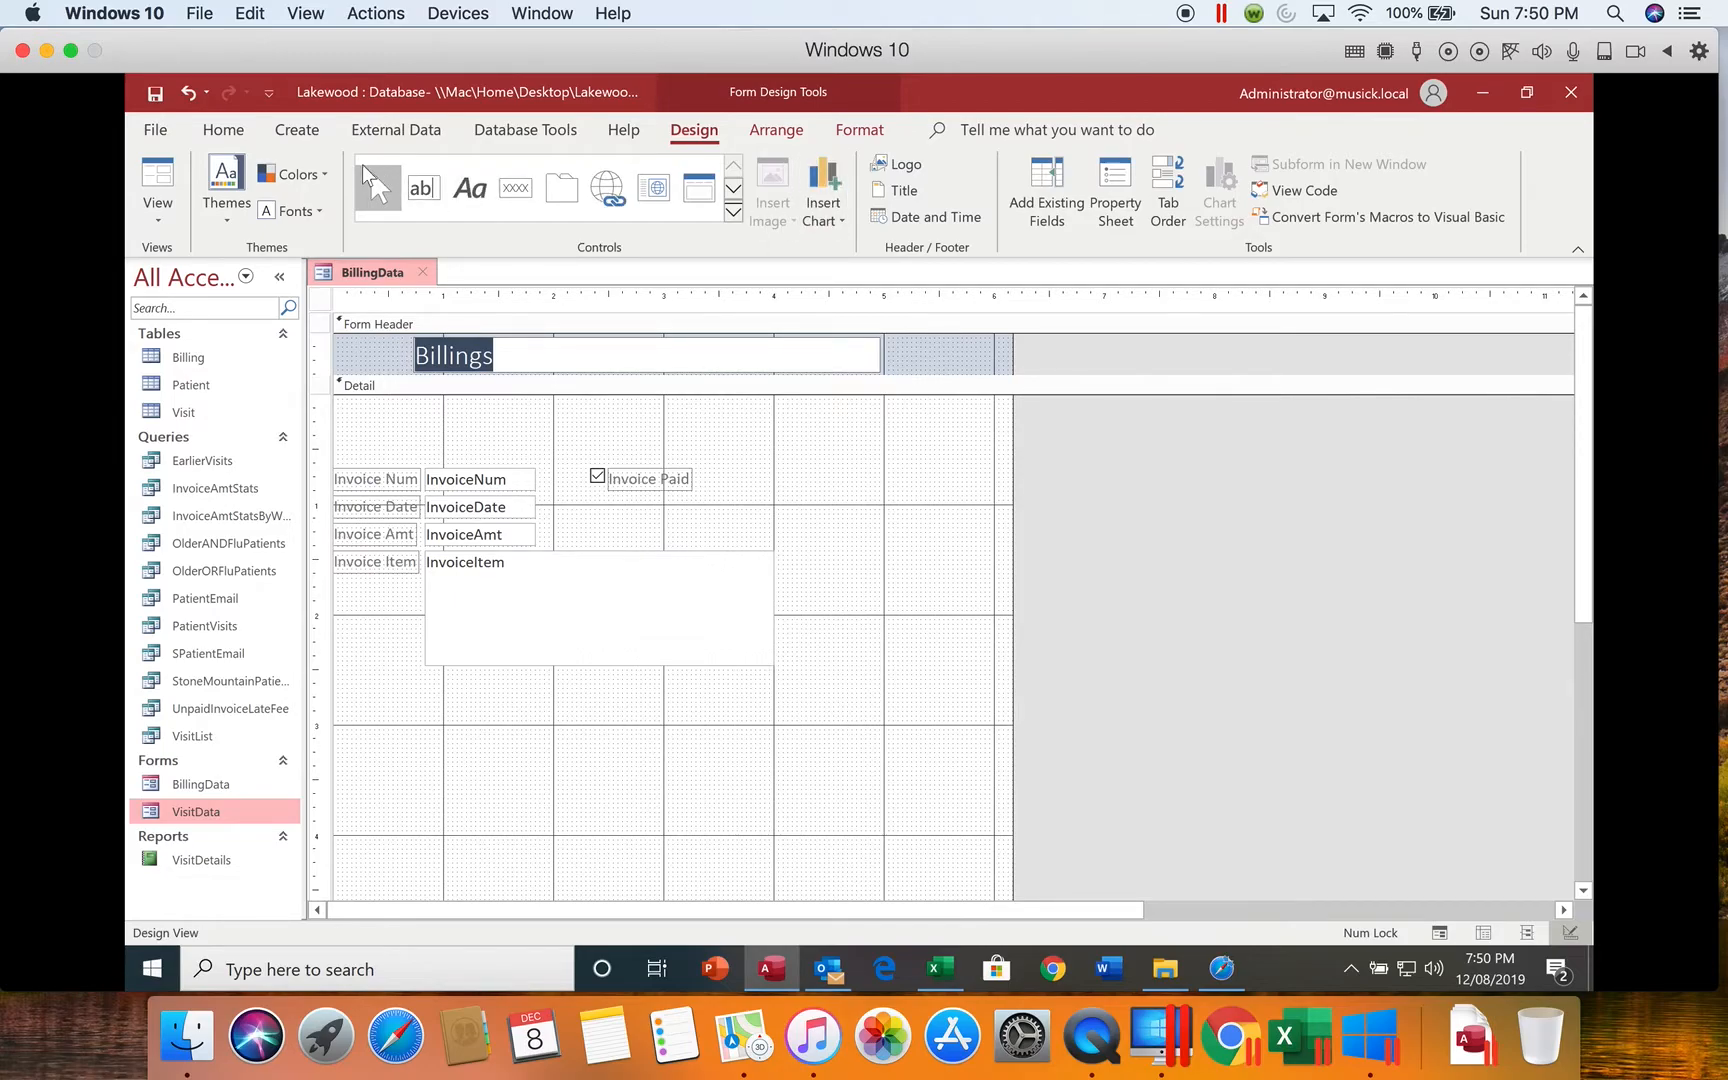
left_click(862, 131)
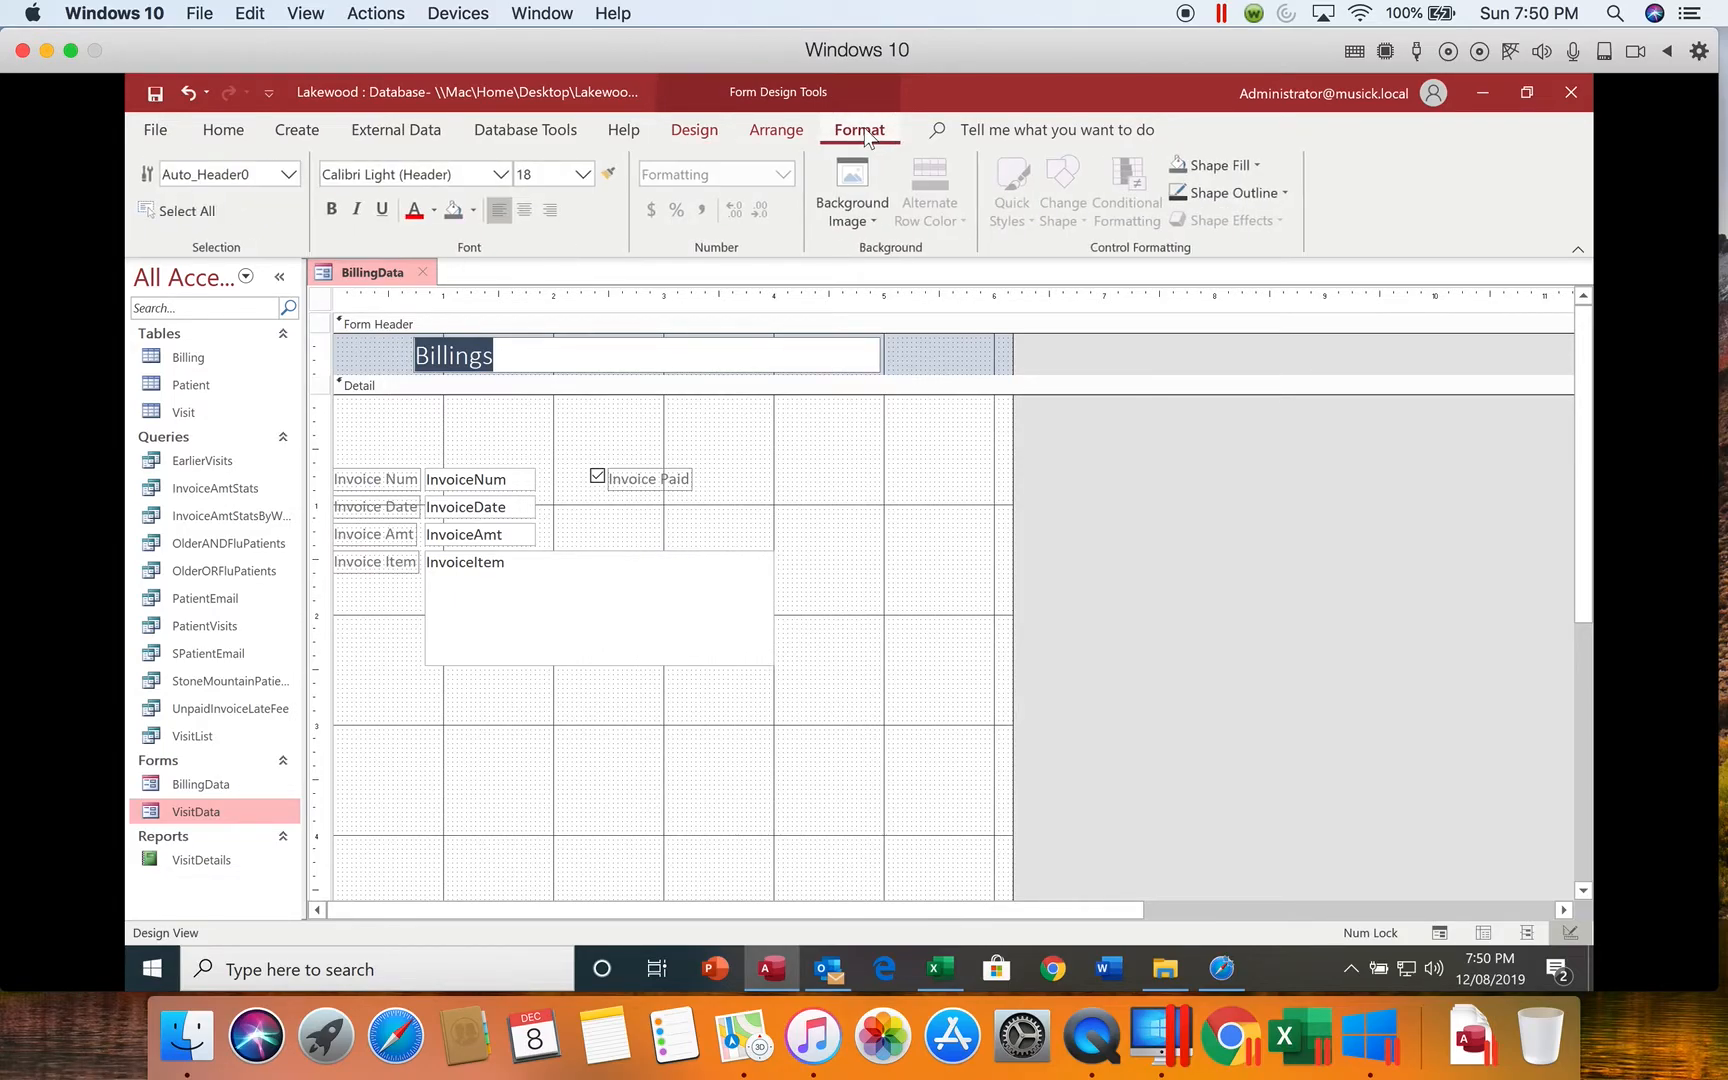
left_click(435, 211)
left_click(413, 580)
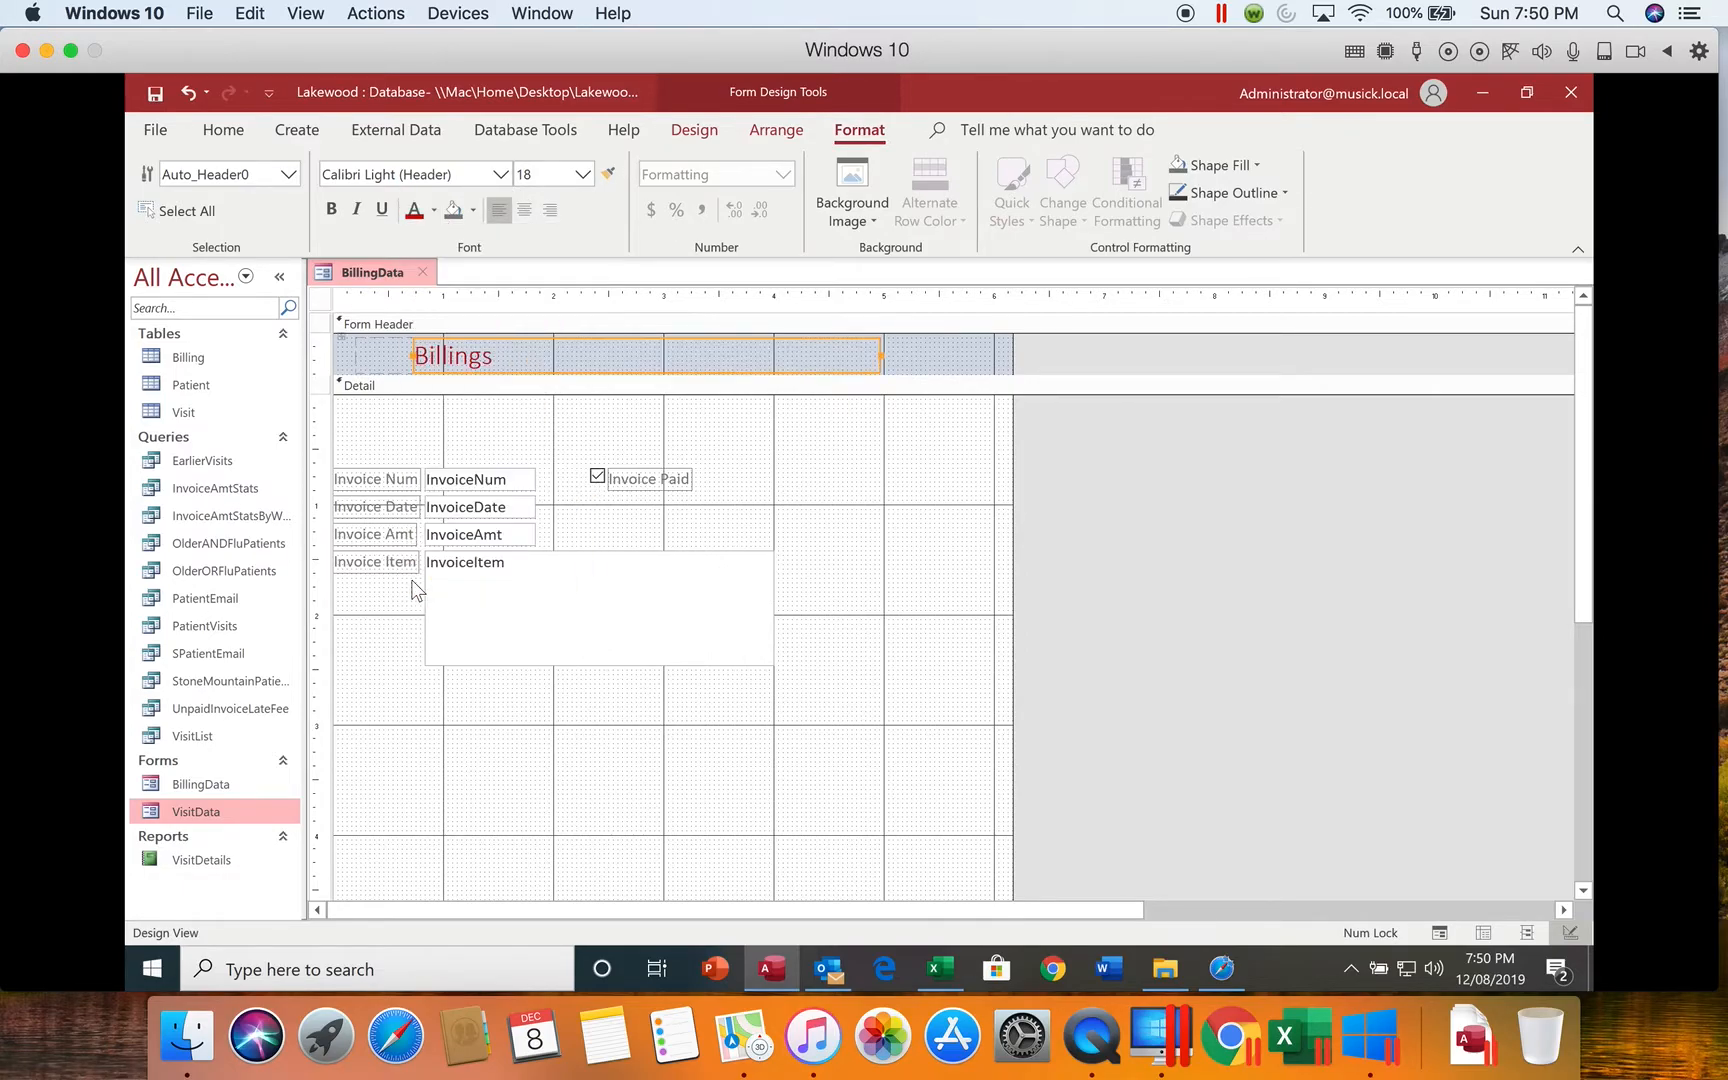
left_click(331, 210)
left_click(960, 343)
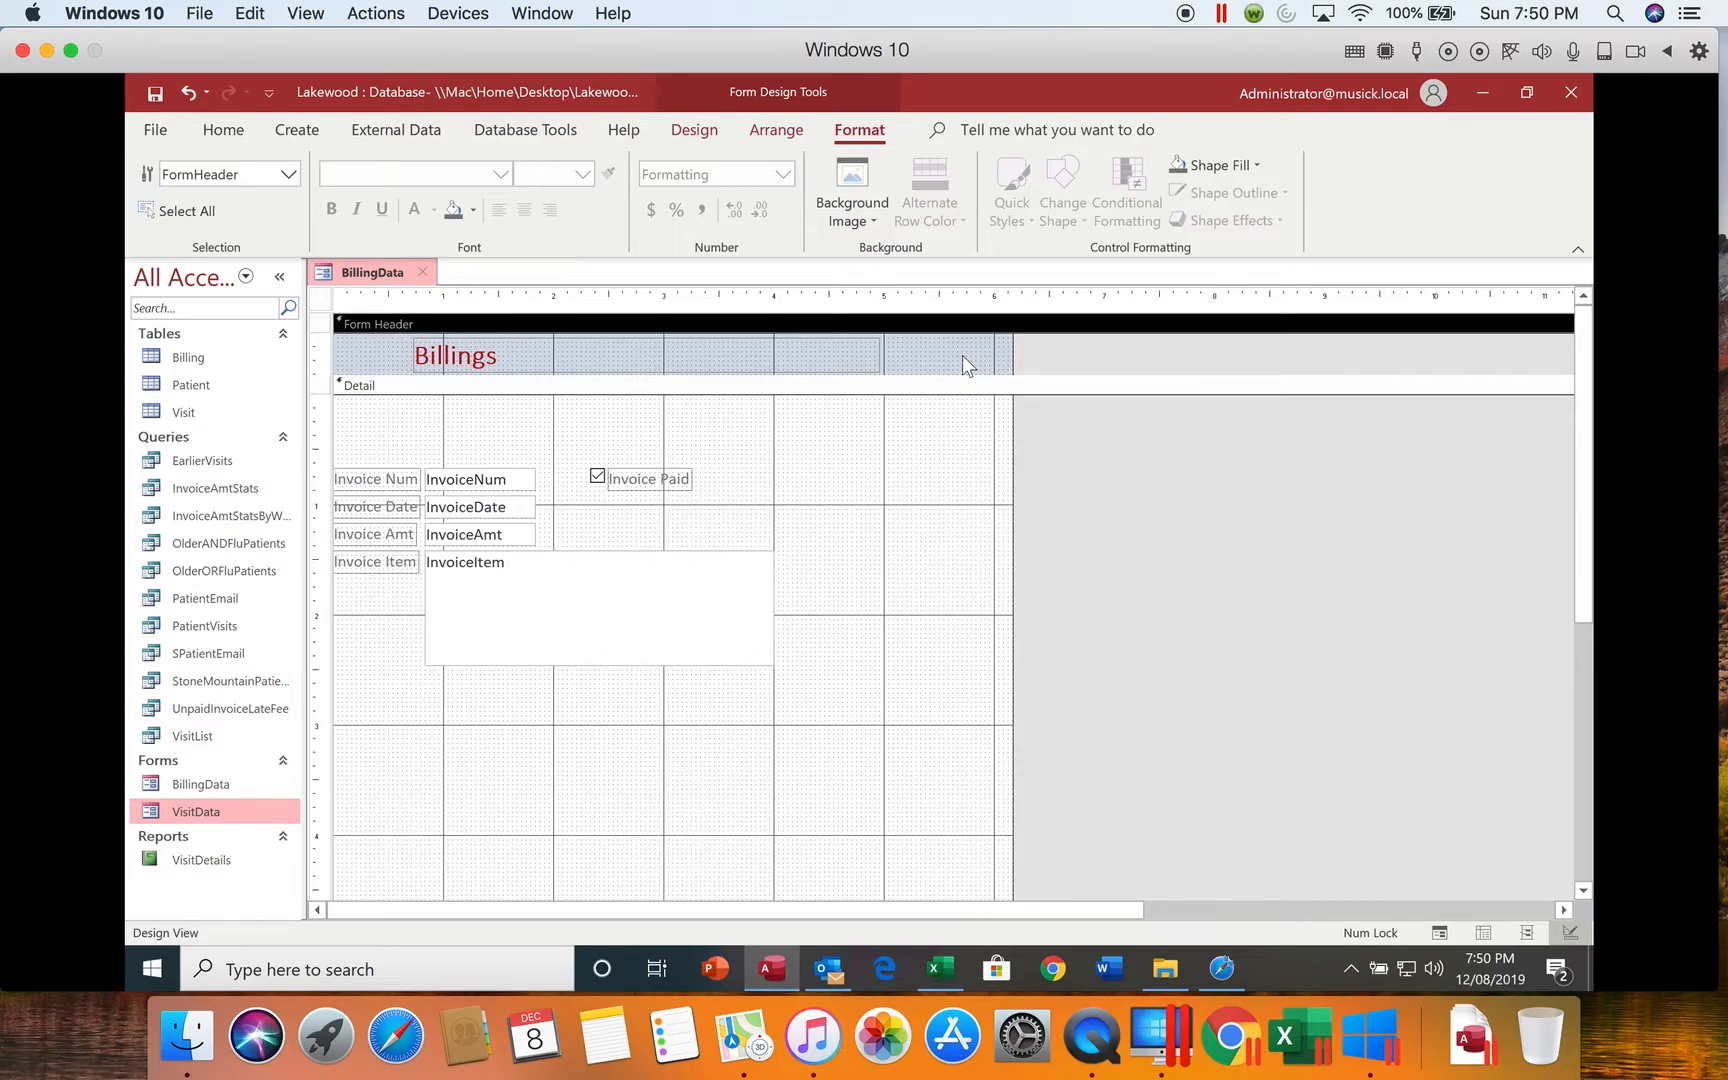
Step: Start inserting a logo and browse to C:\DATA WORK\IUPUI - NEW and its K201 Fall 2019 Student Files From Q folder
left_click(708, 136)
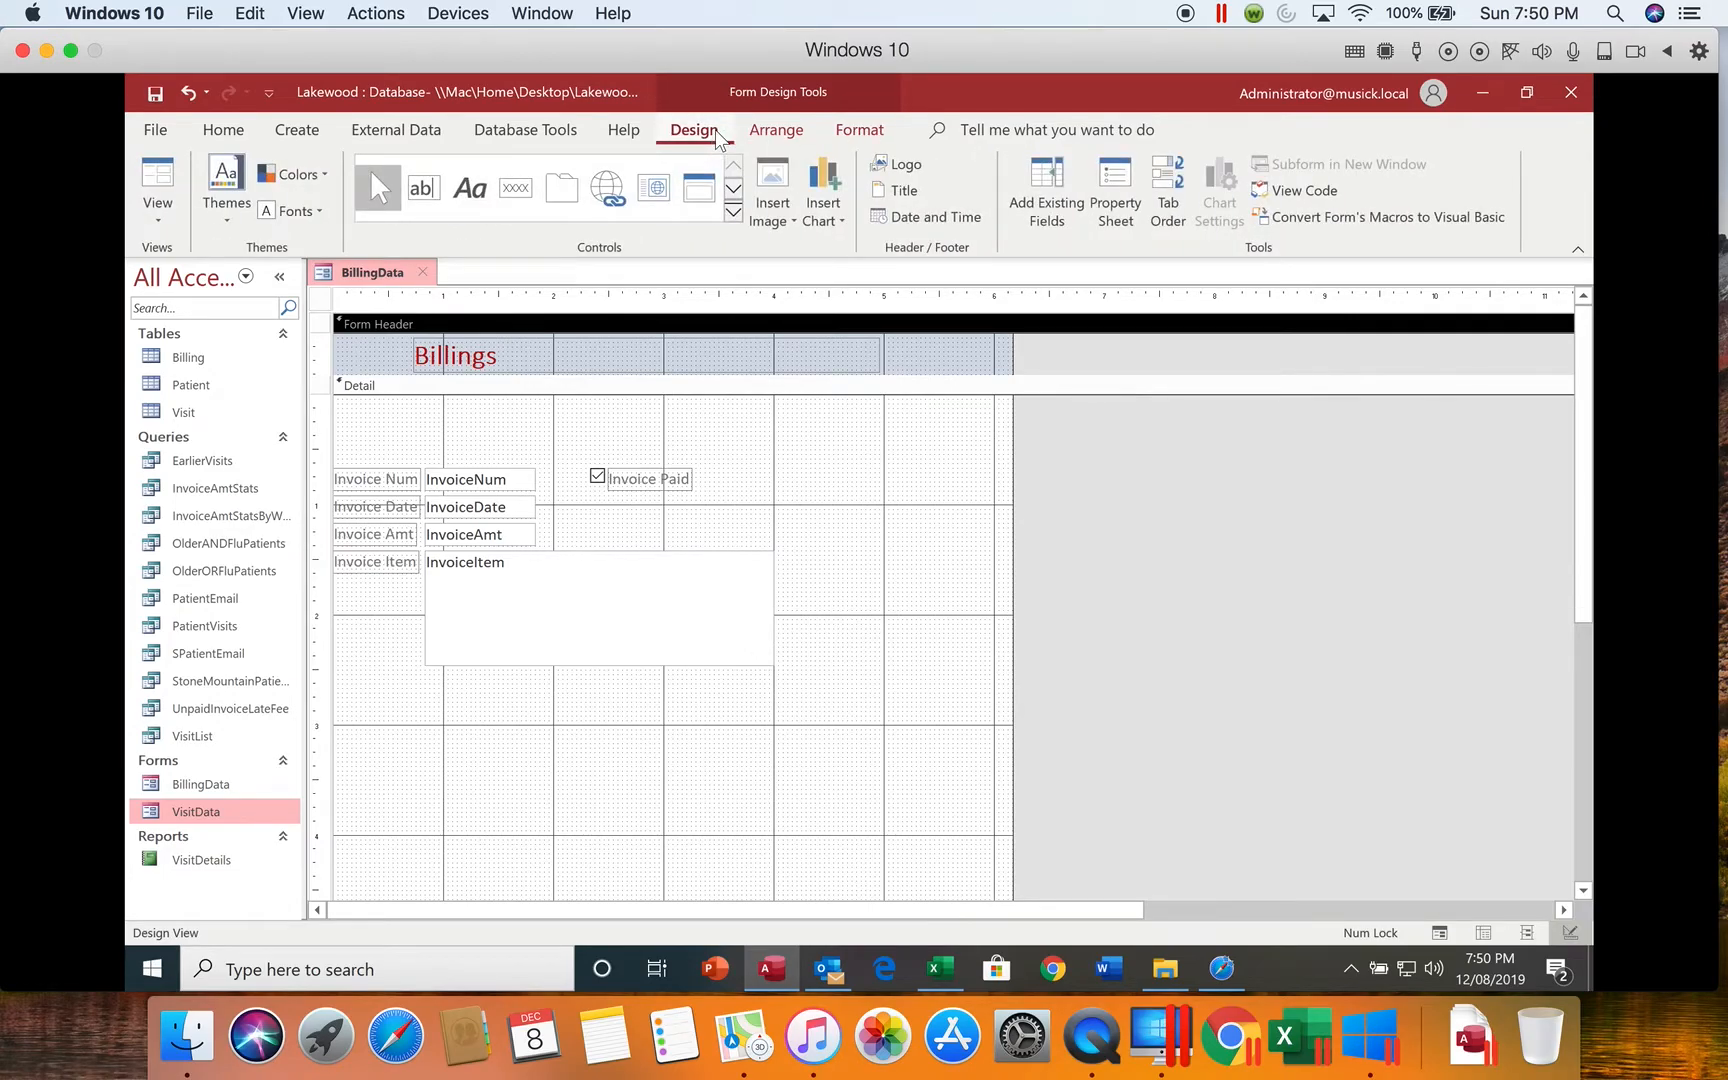
left_click(905, 164)
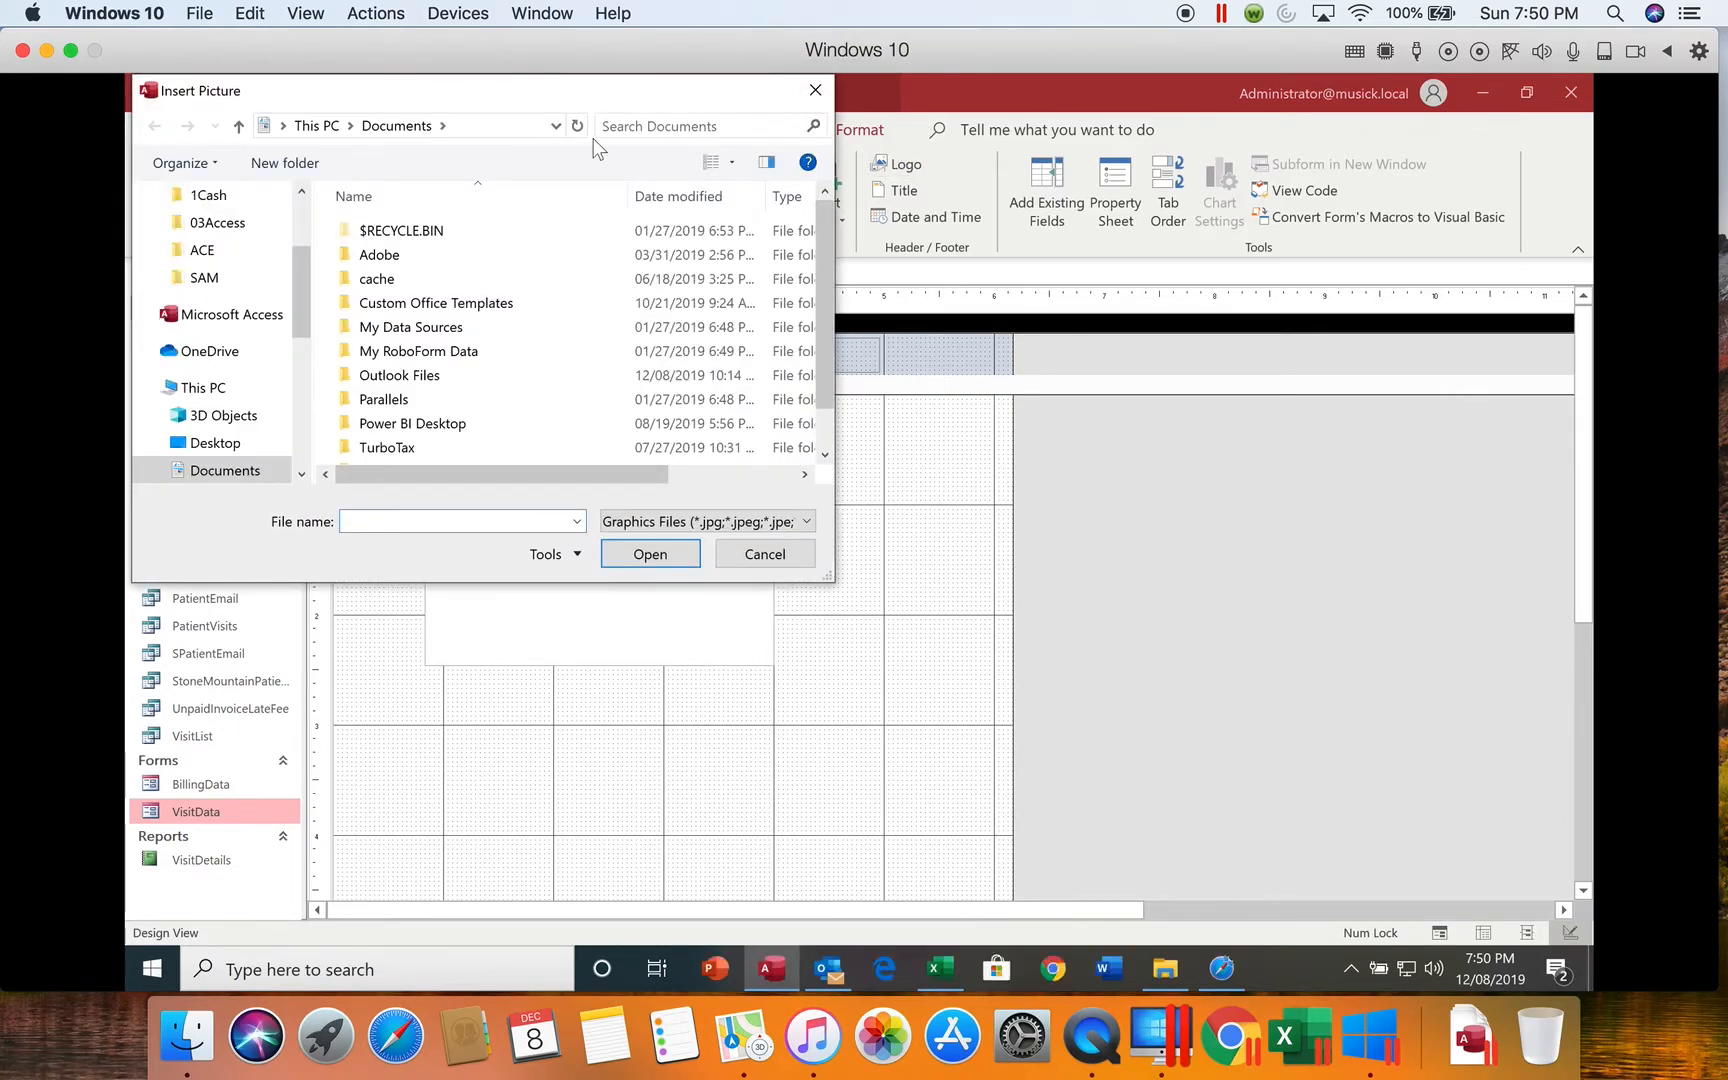
scroll(302, 421, "down", 4)
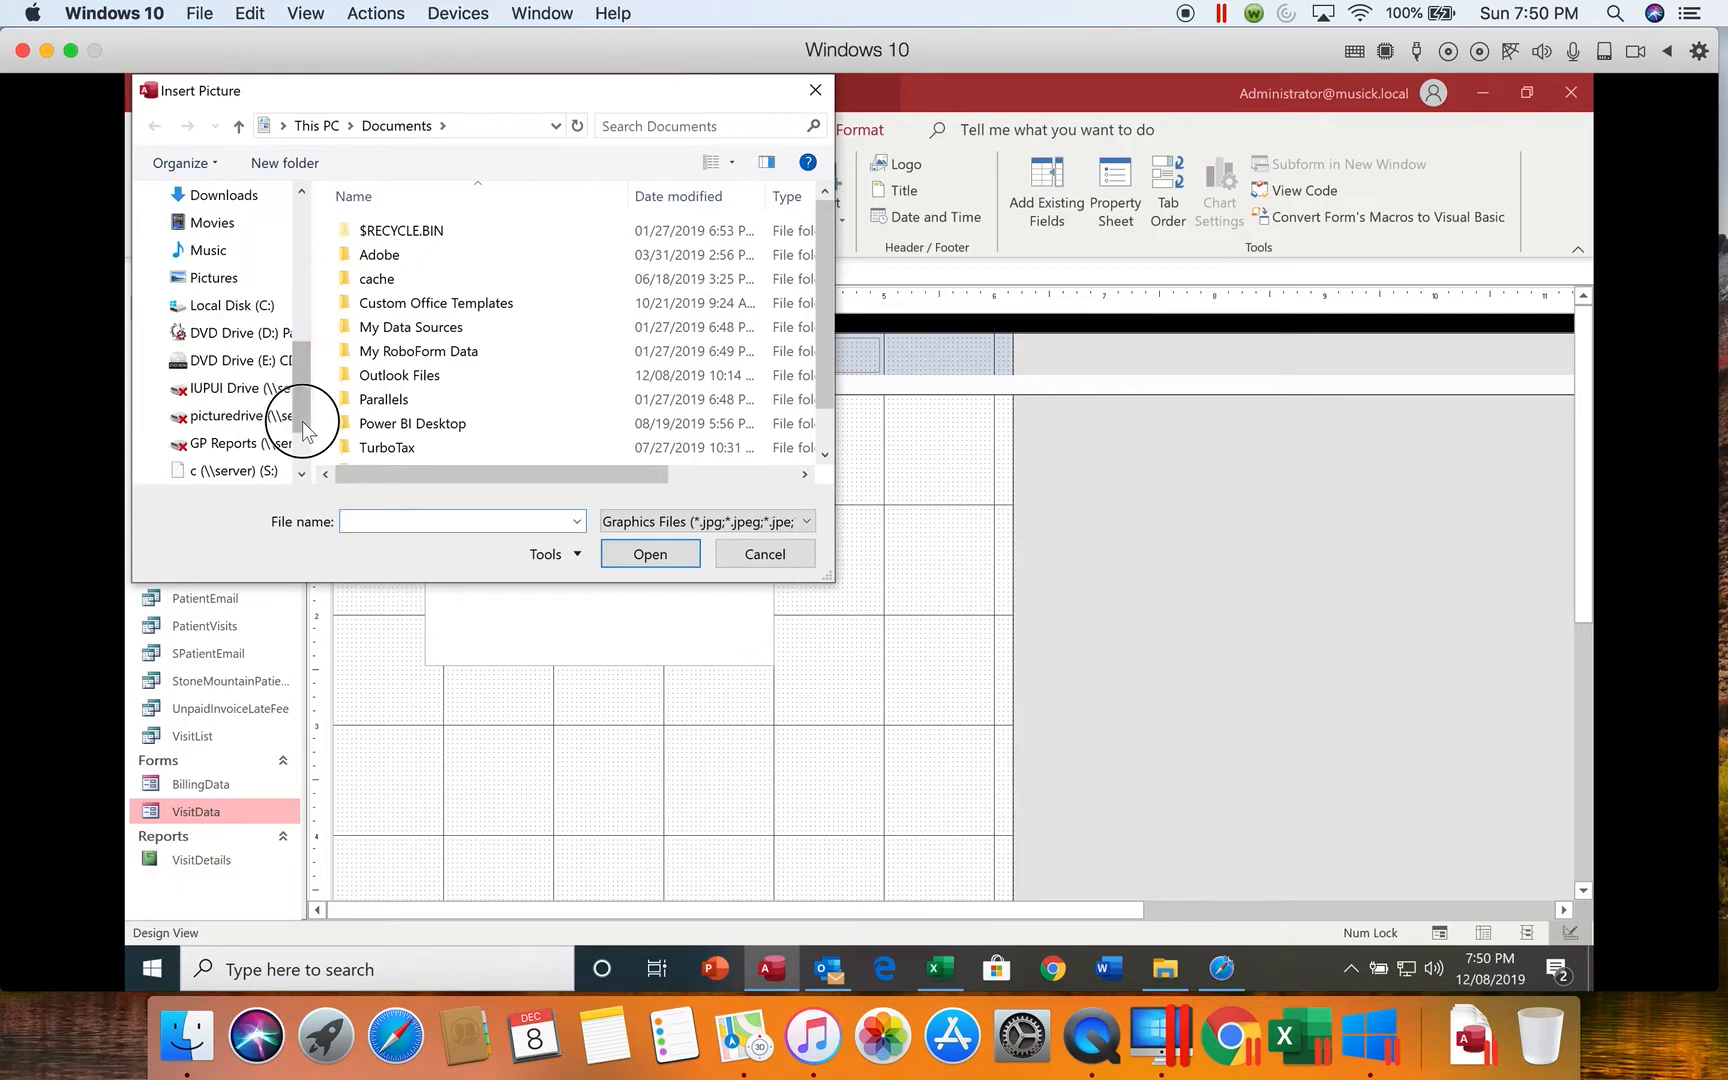
left_click(277, 312)
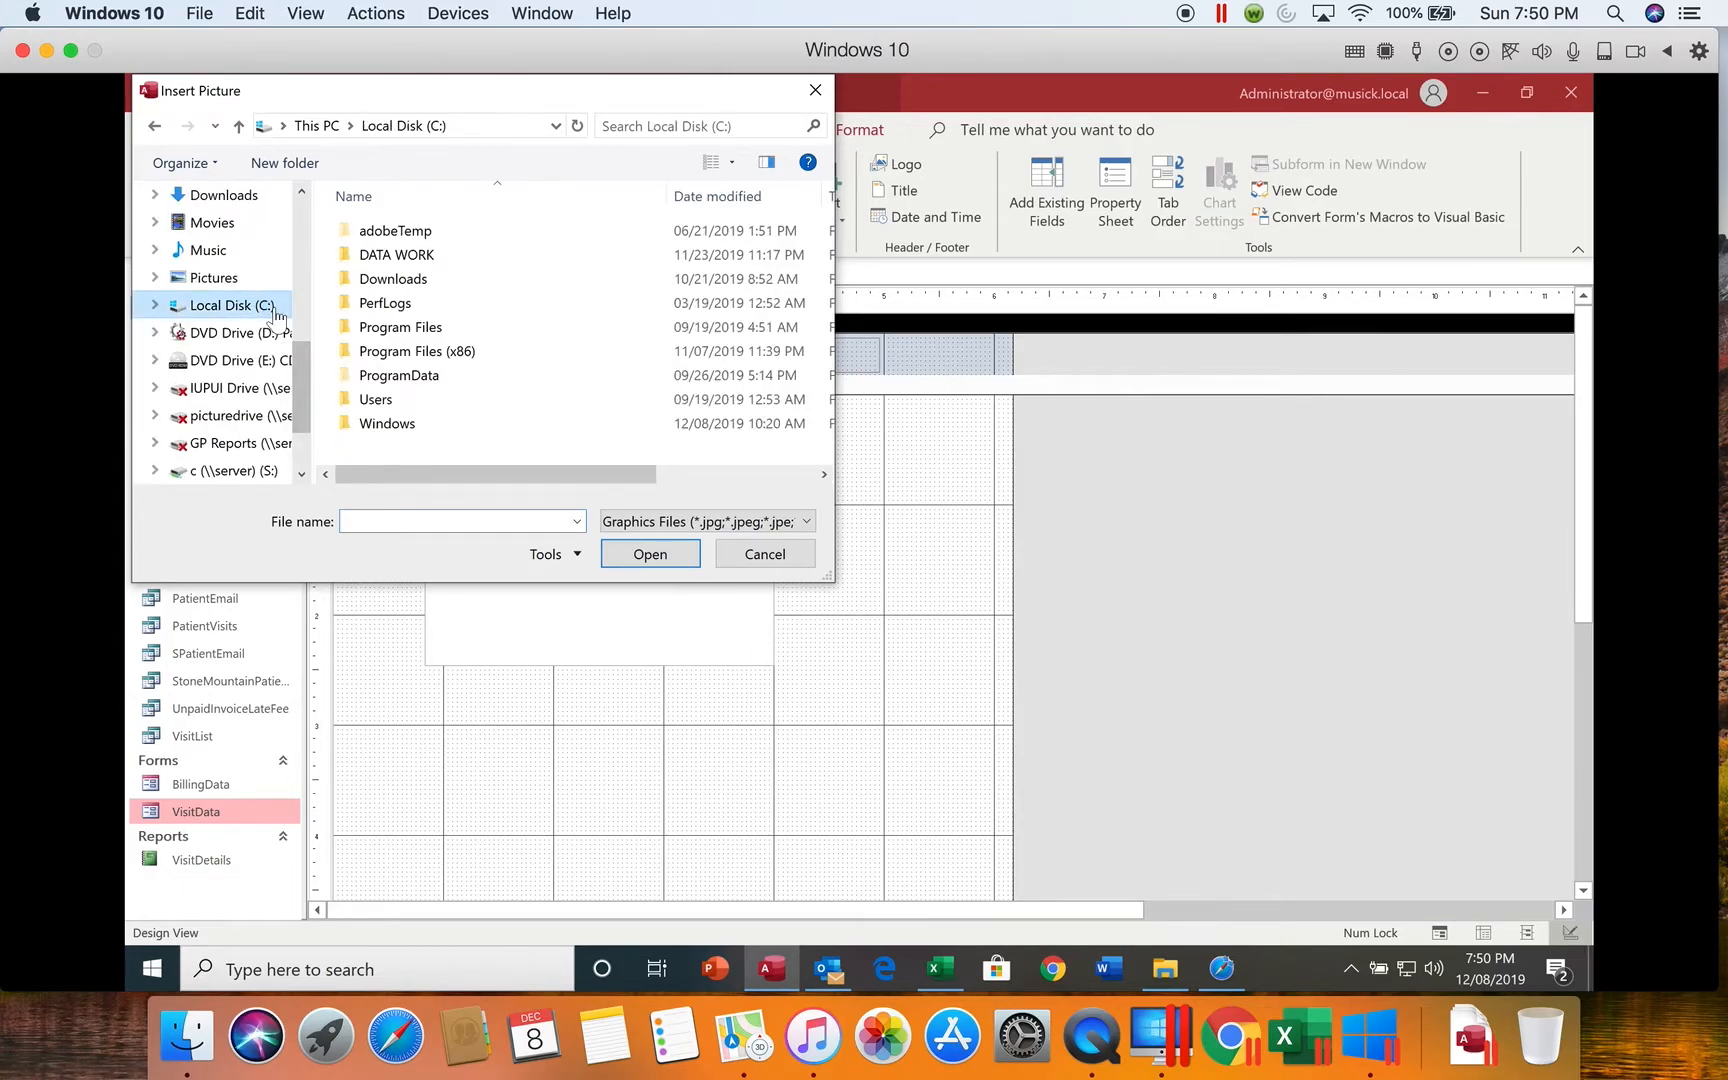
left_click(403, 262)
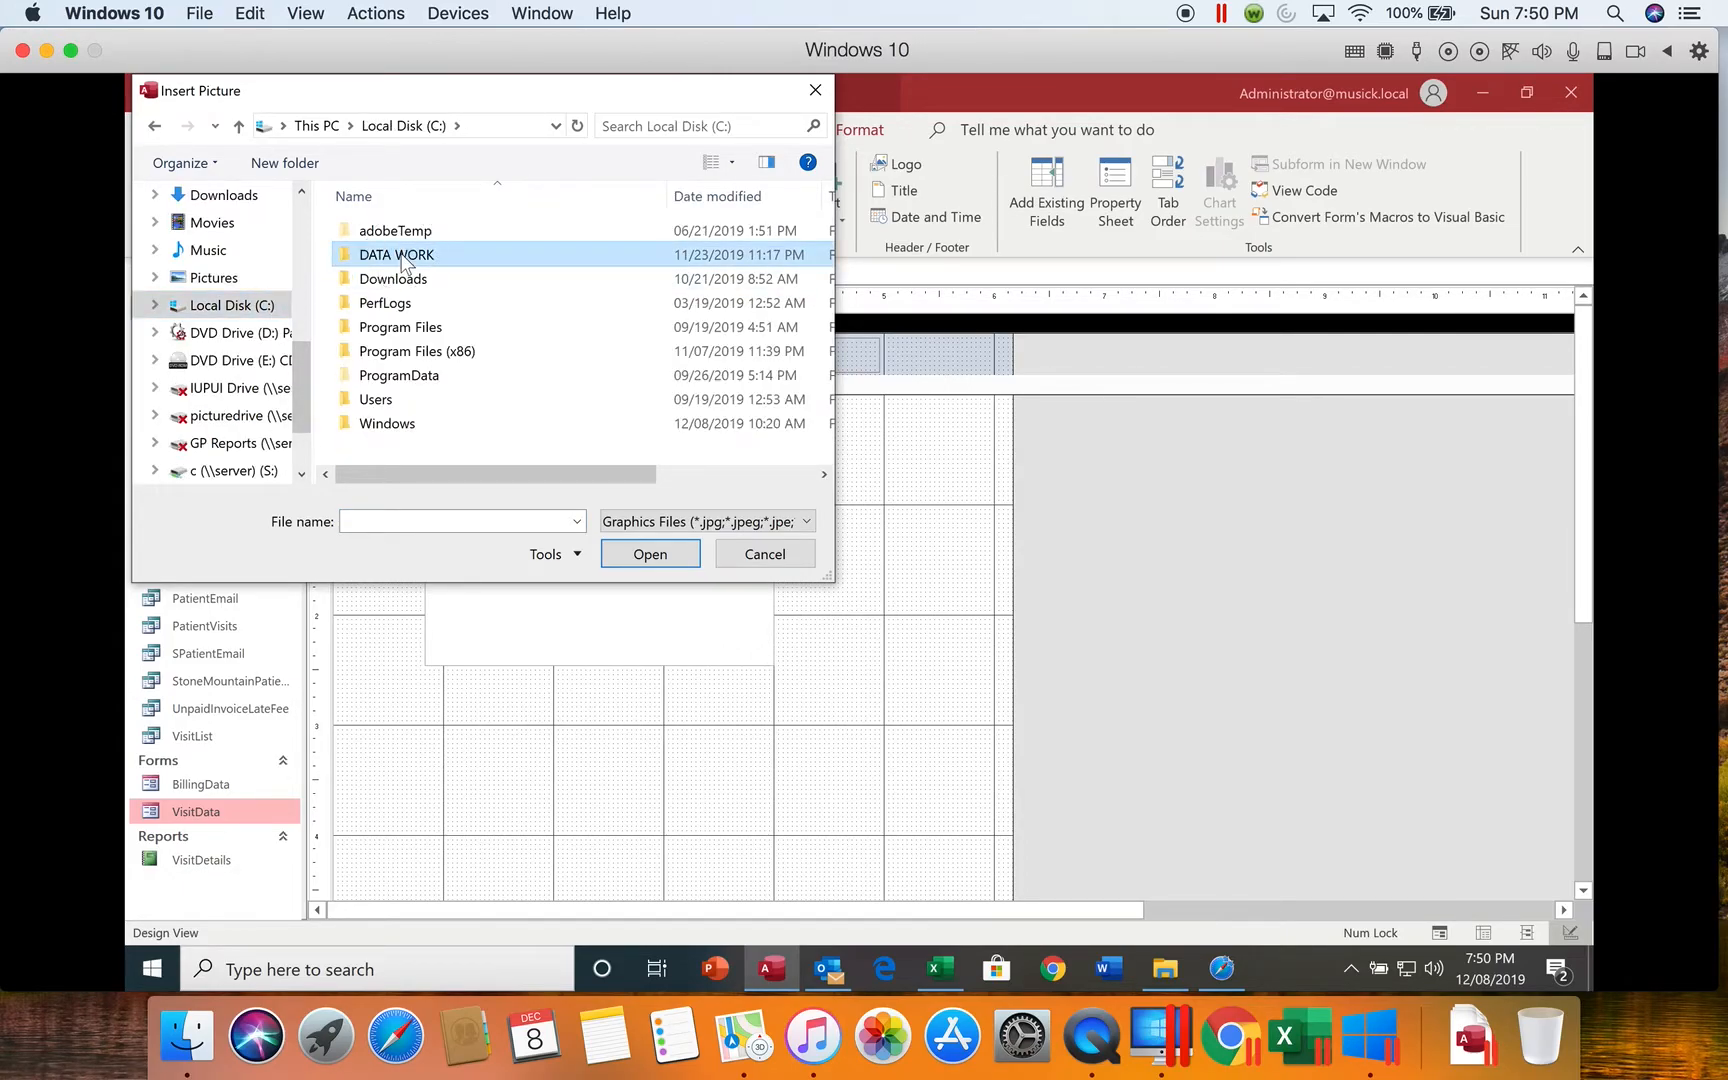
double_click(402, 260)
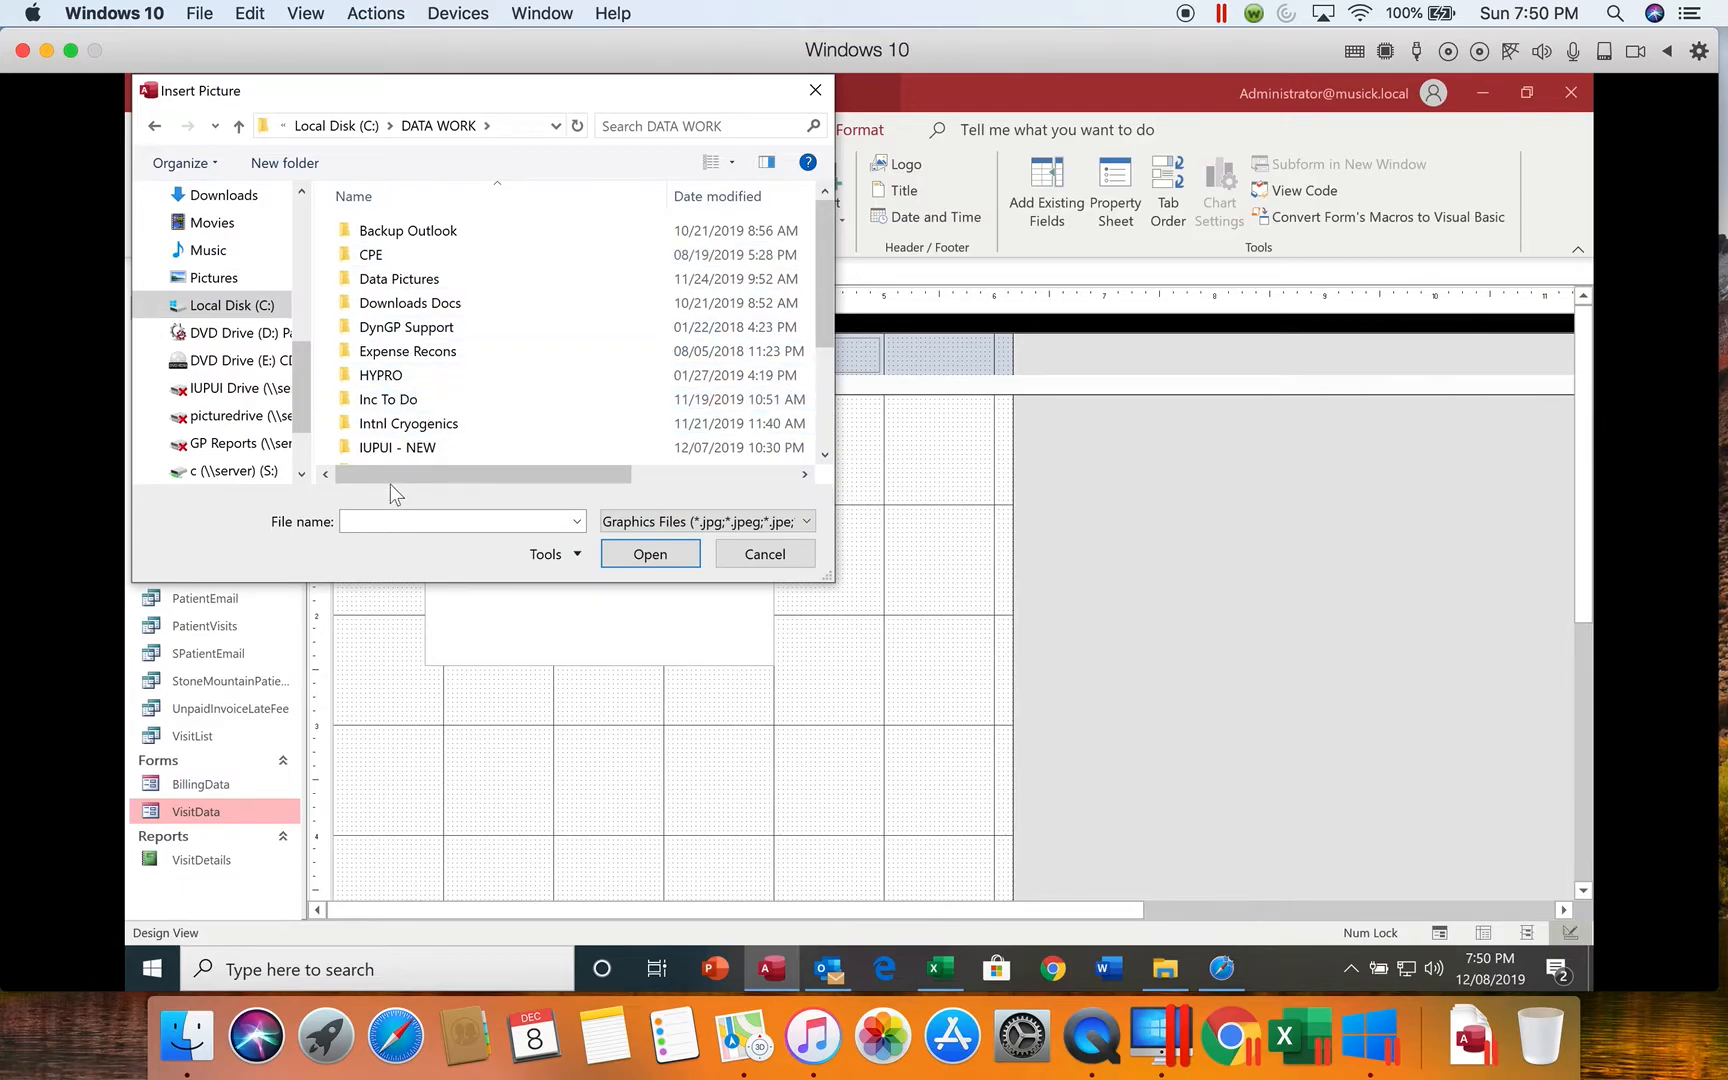
double_click(402, 448)
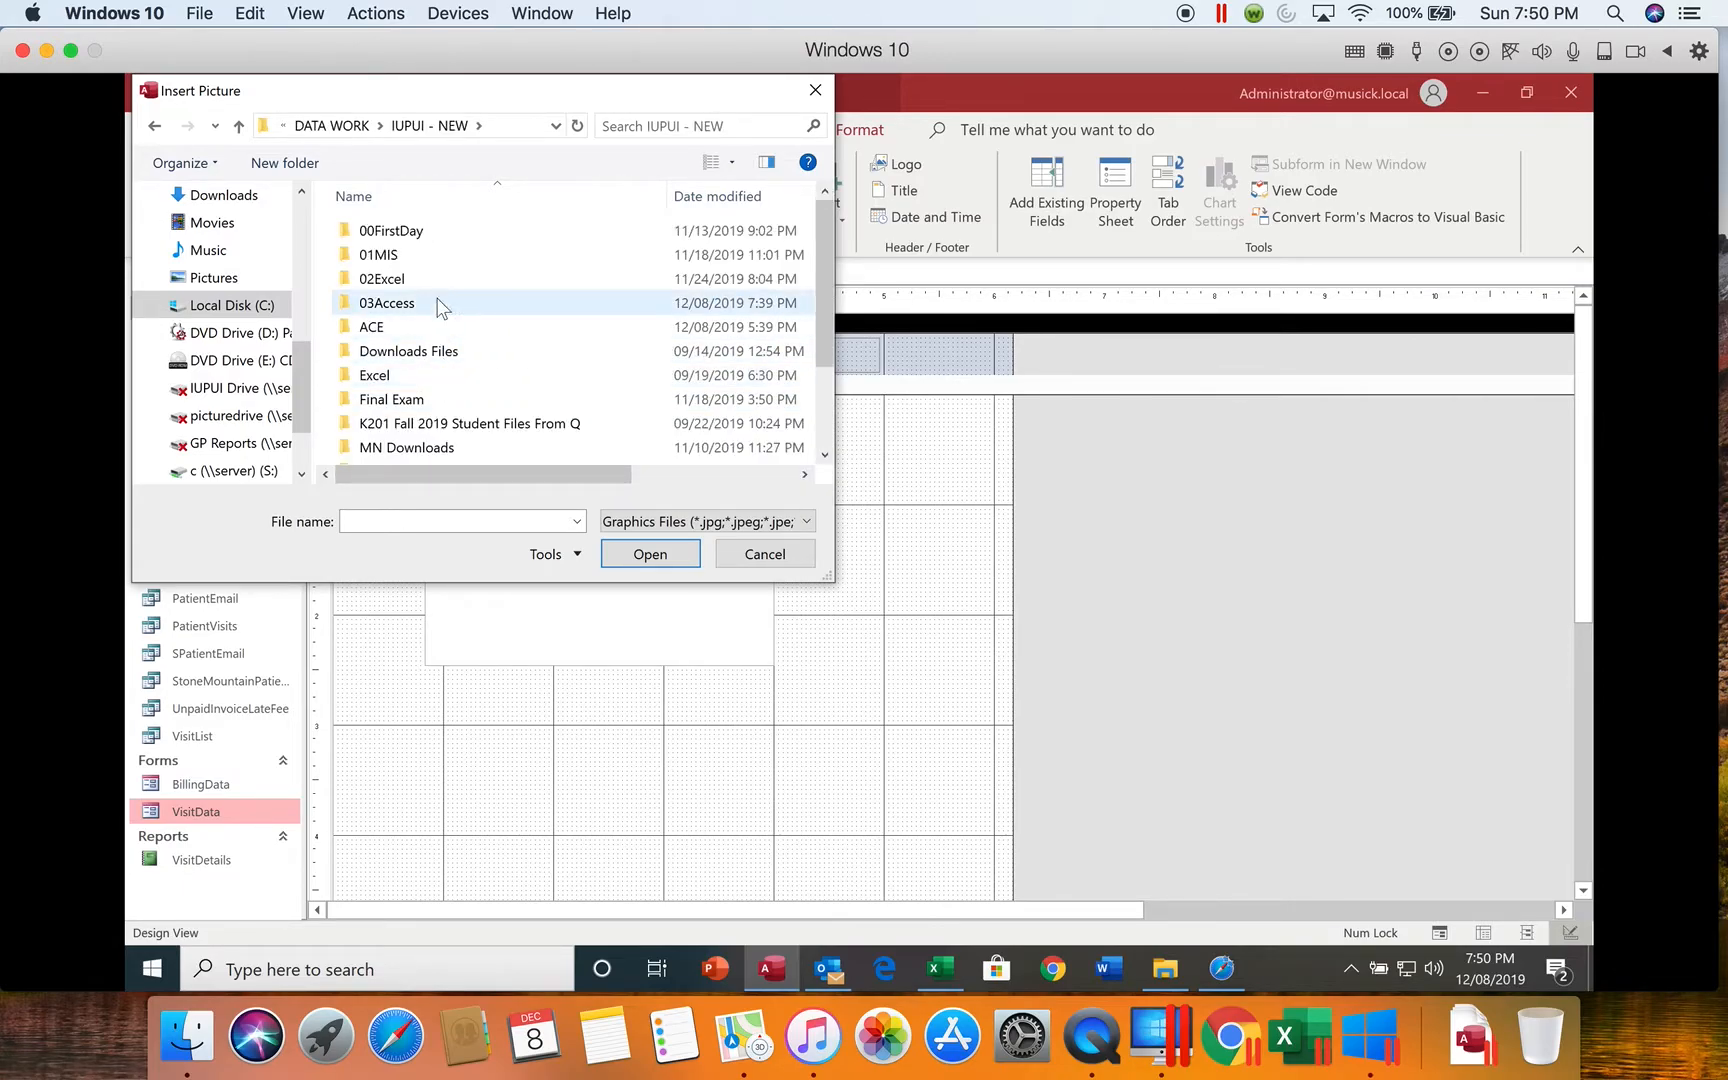
left_click(440, 423)
double_click(440, 423)
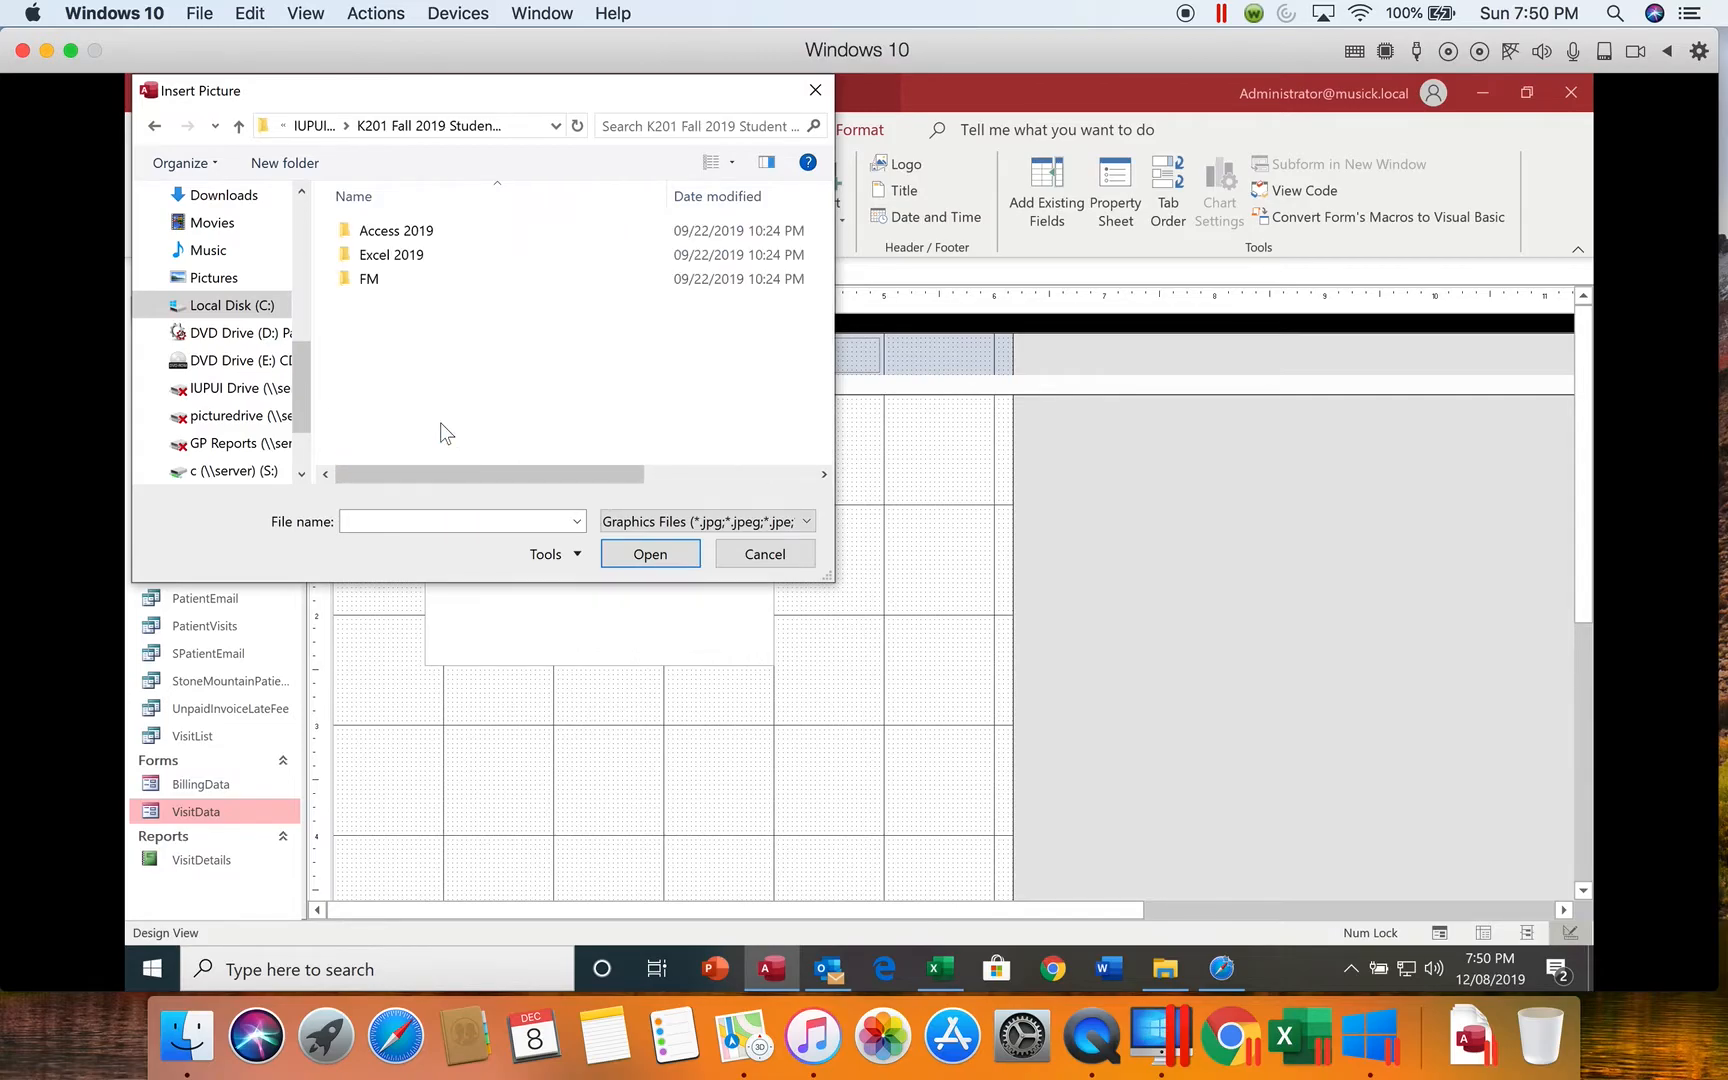
Step: Insert Support_AC_4_Medical.png from the Access 2019 Modules folder inside Access 2019 as the form header logo
left_click(447, 244)
double_click(450, 238)
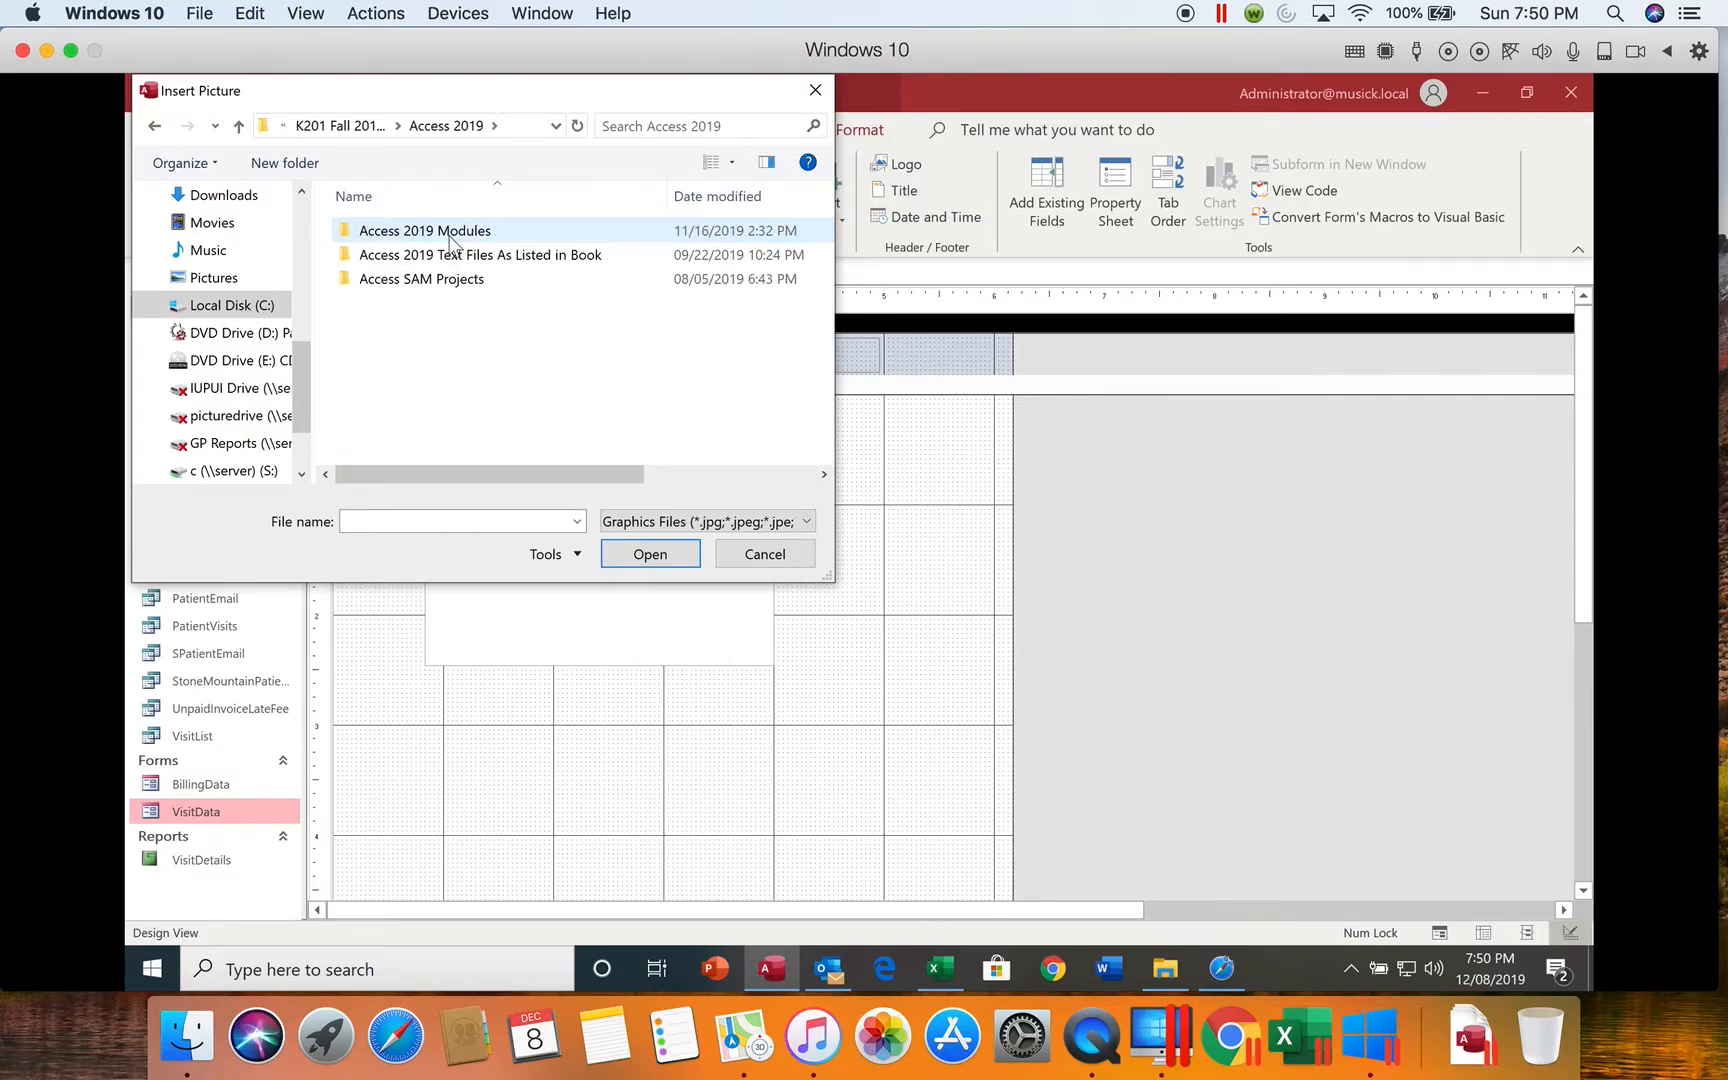
double_click(489, 236)
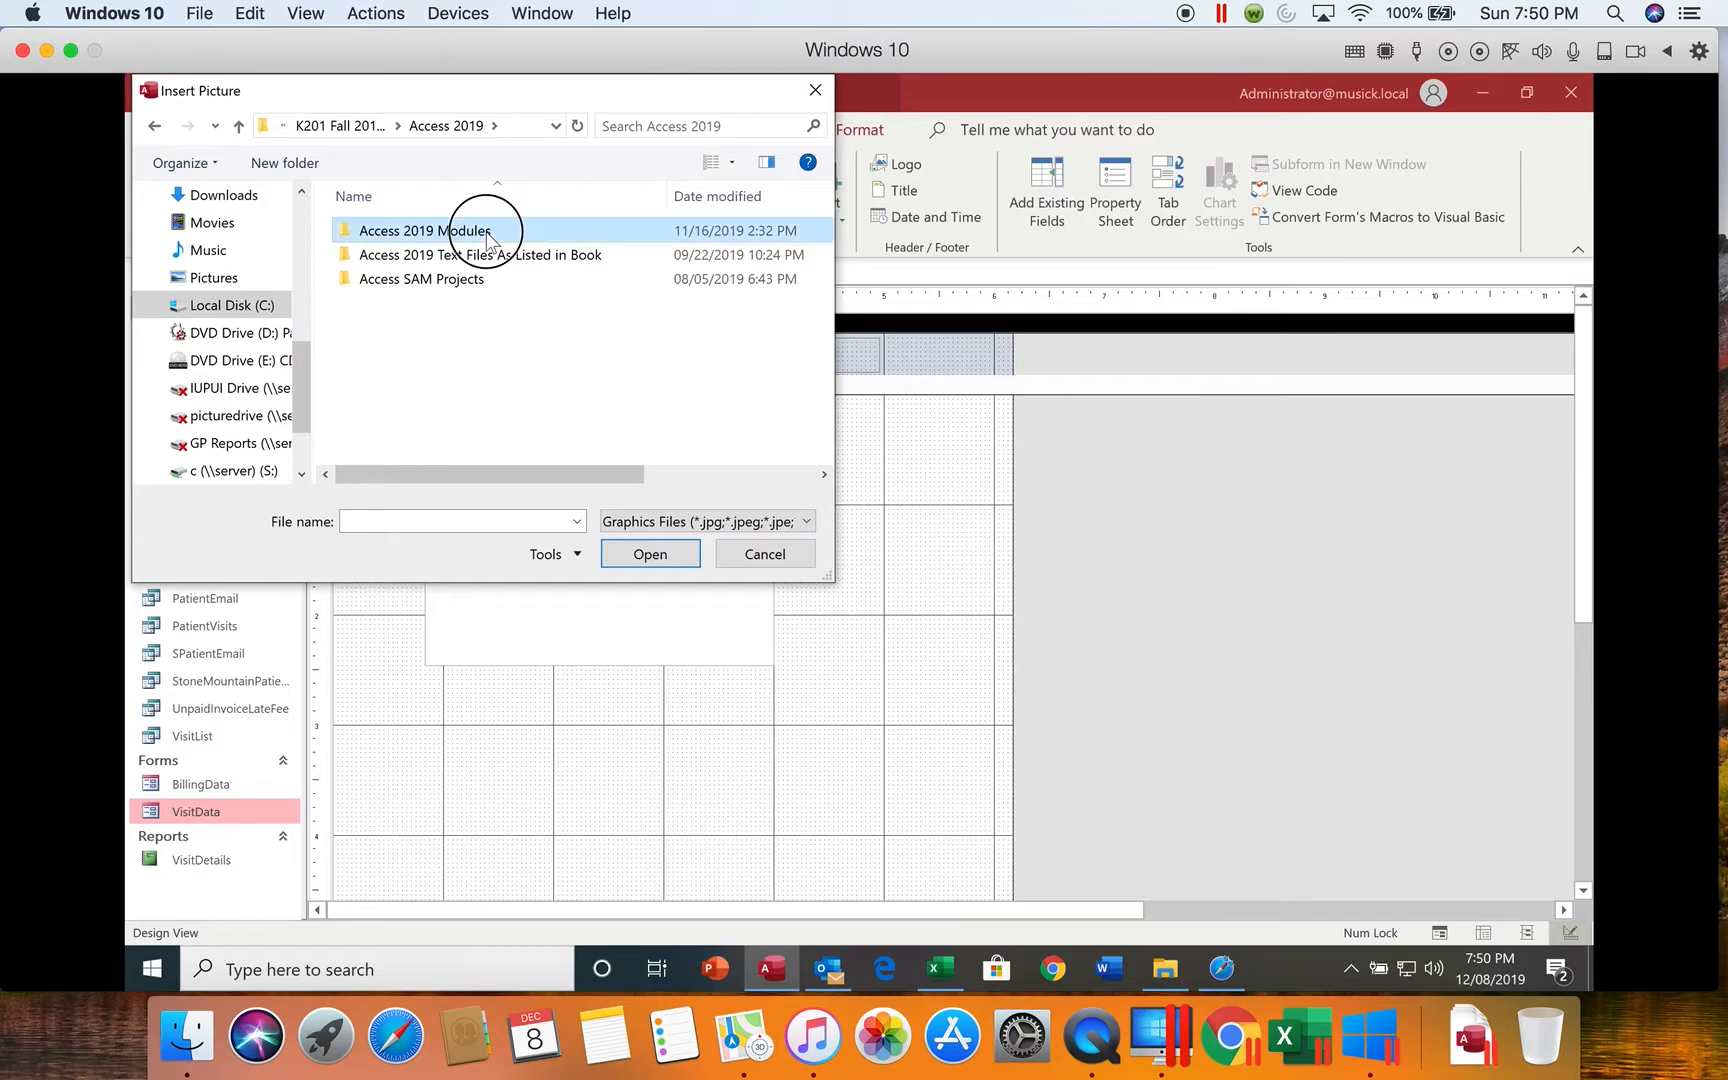
left_click(413, 280)
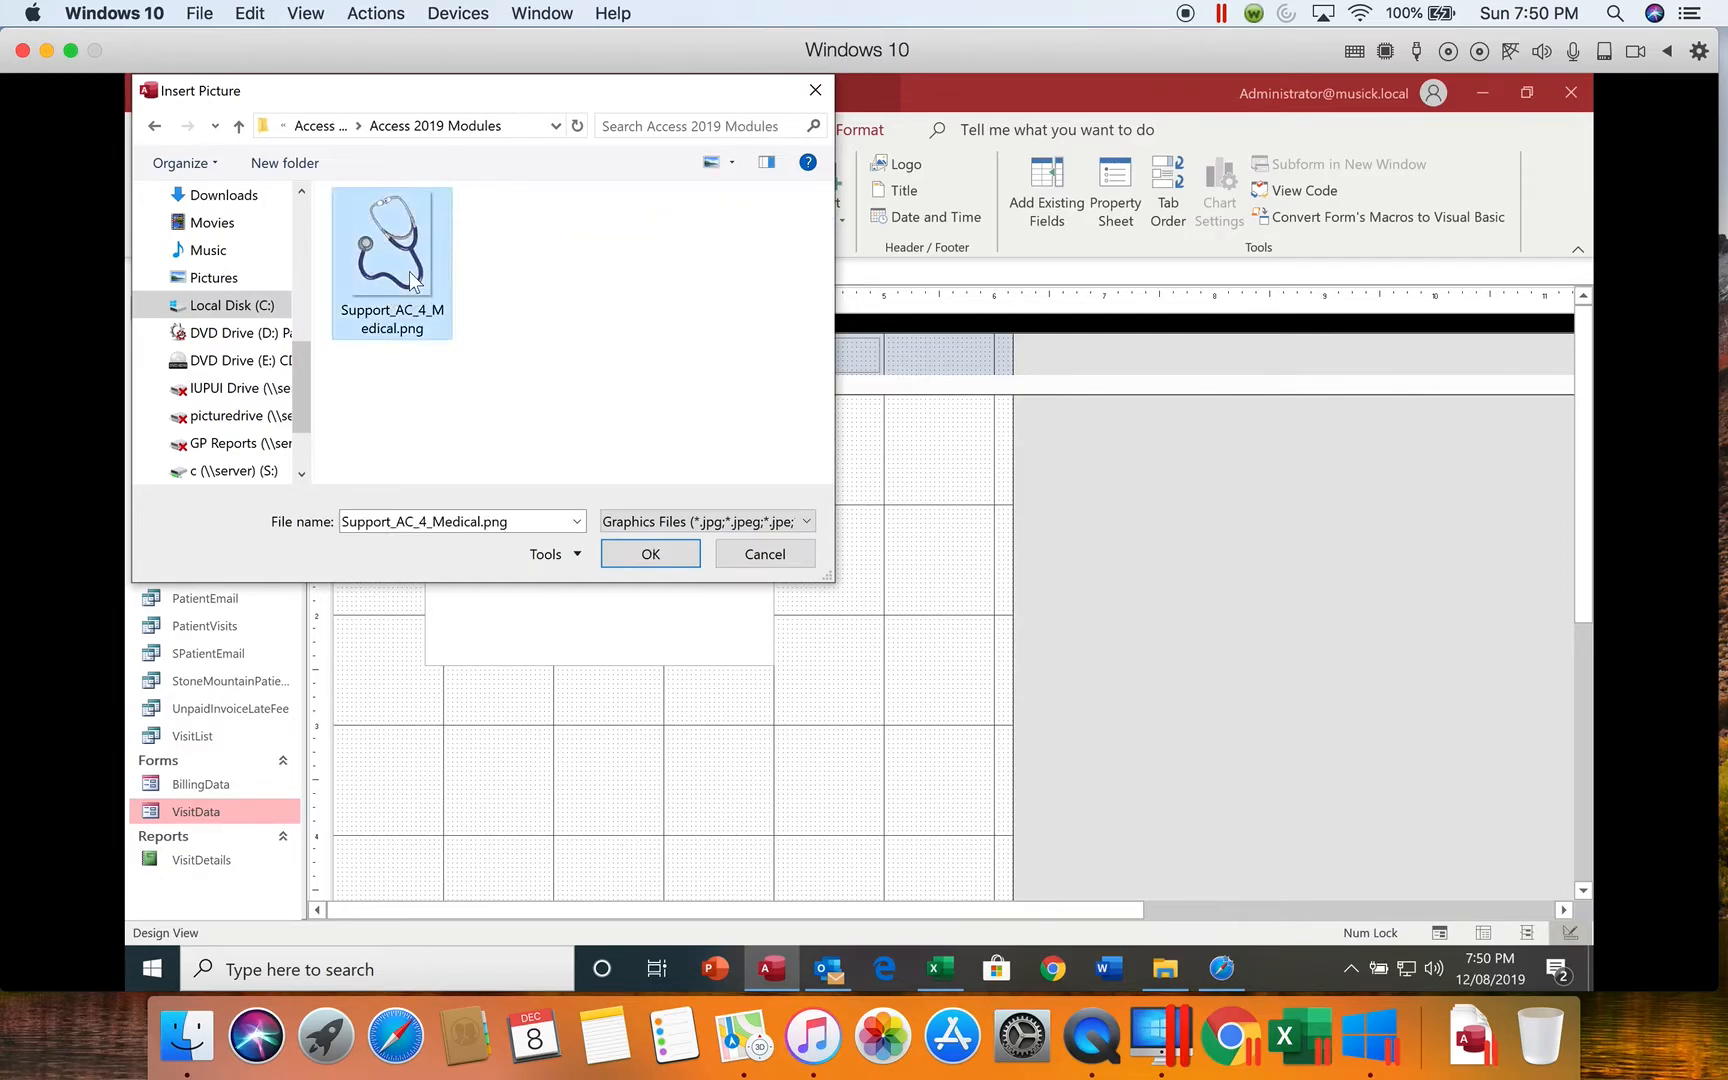
left_click(645, 556)
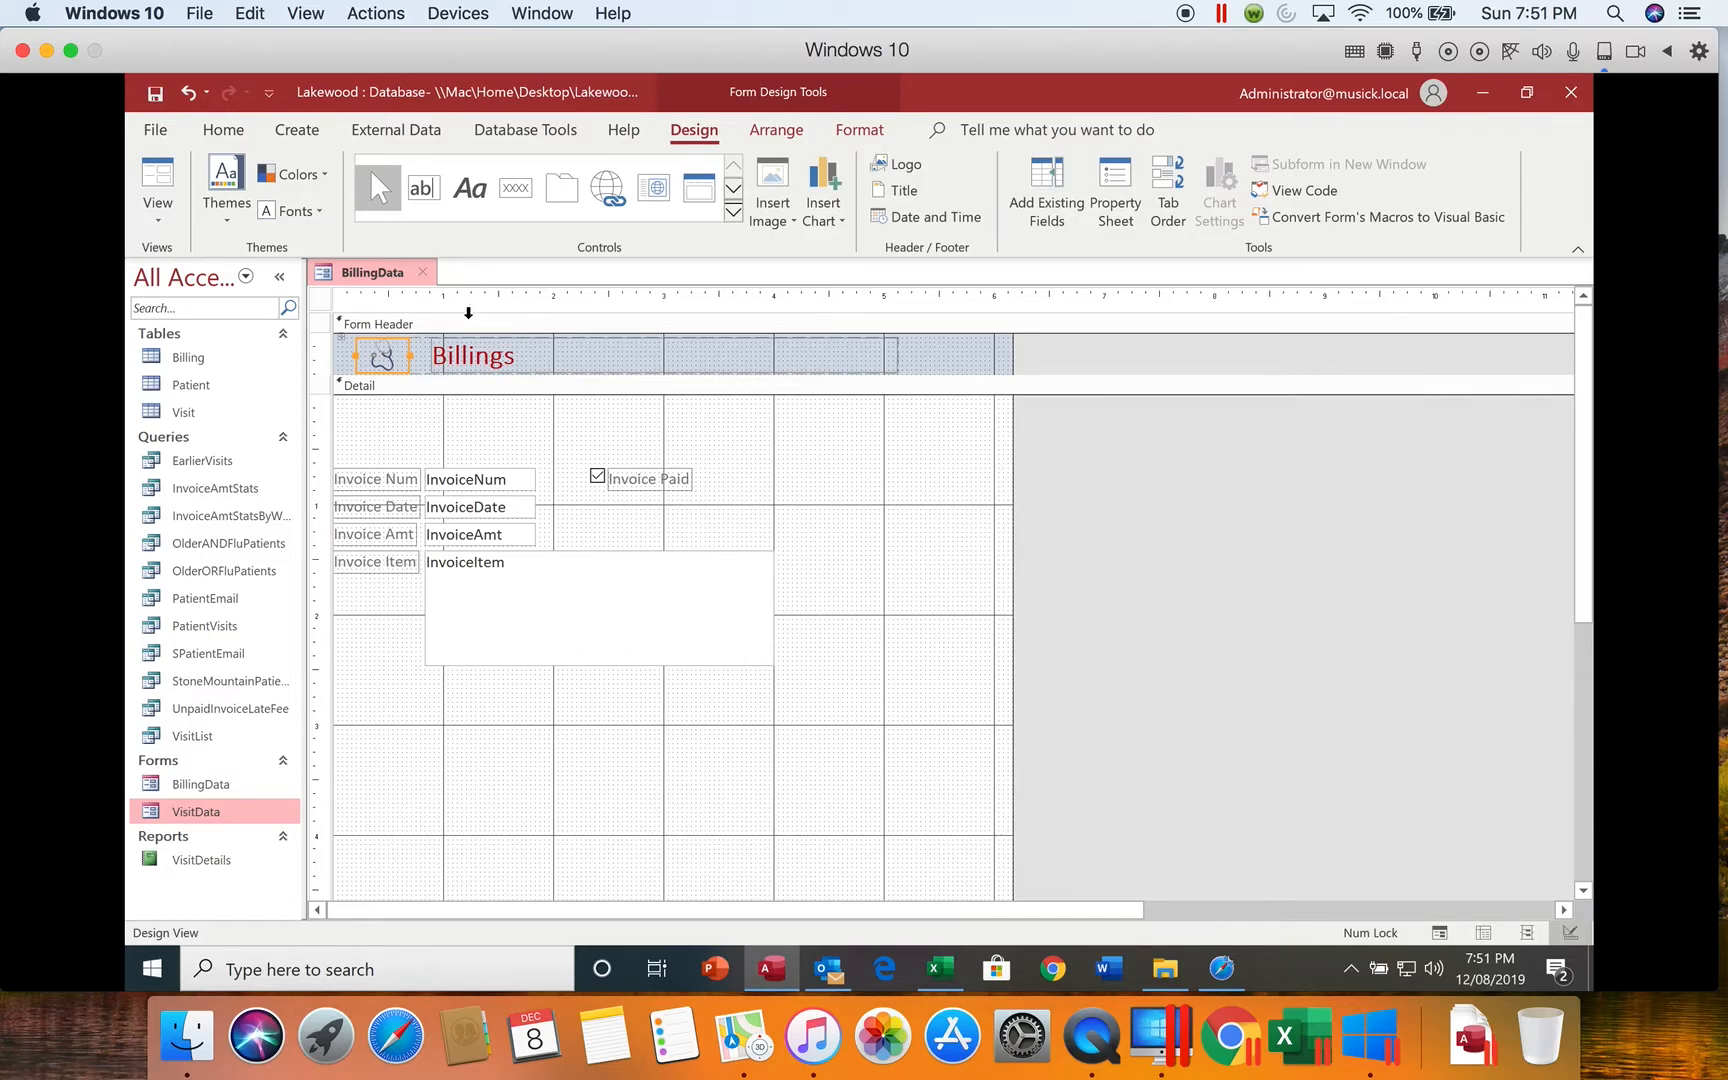
Step: Remove the control layout from the logo in the form header
right_click(392, 360)
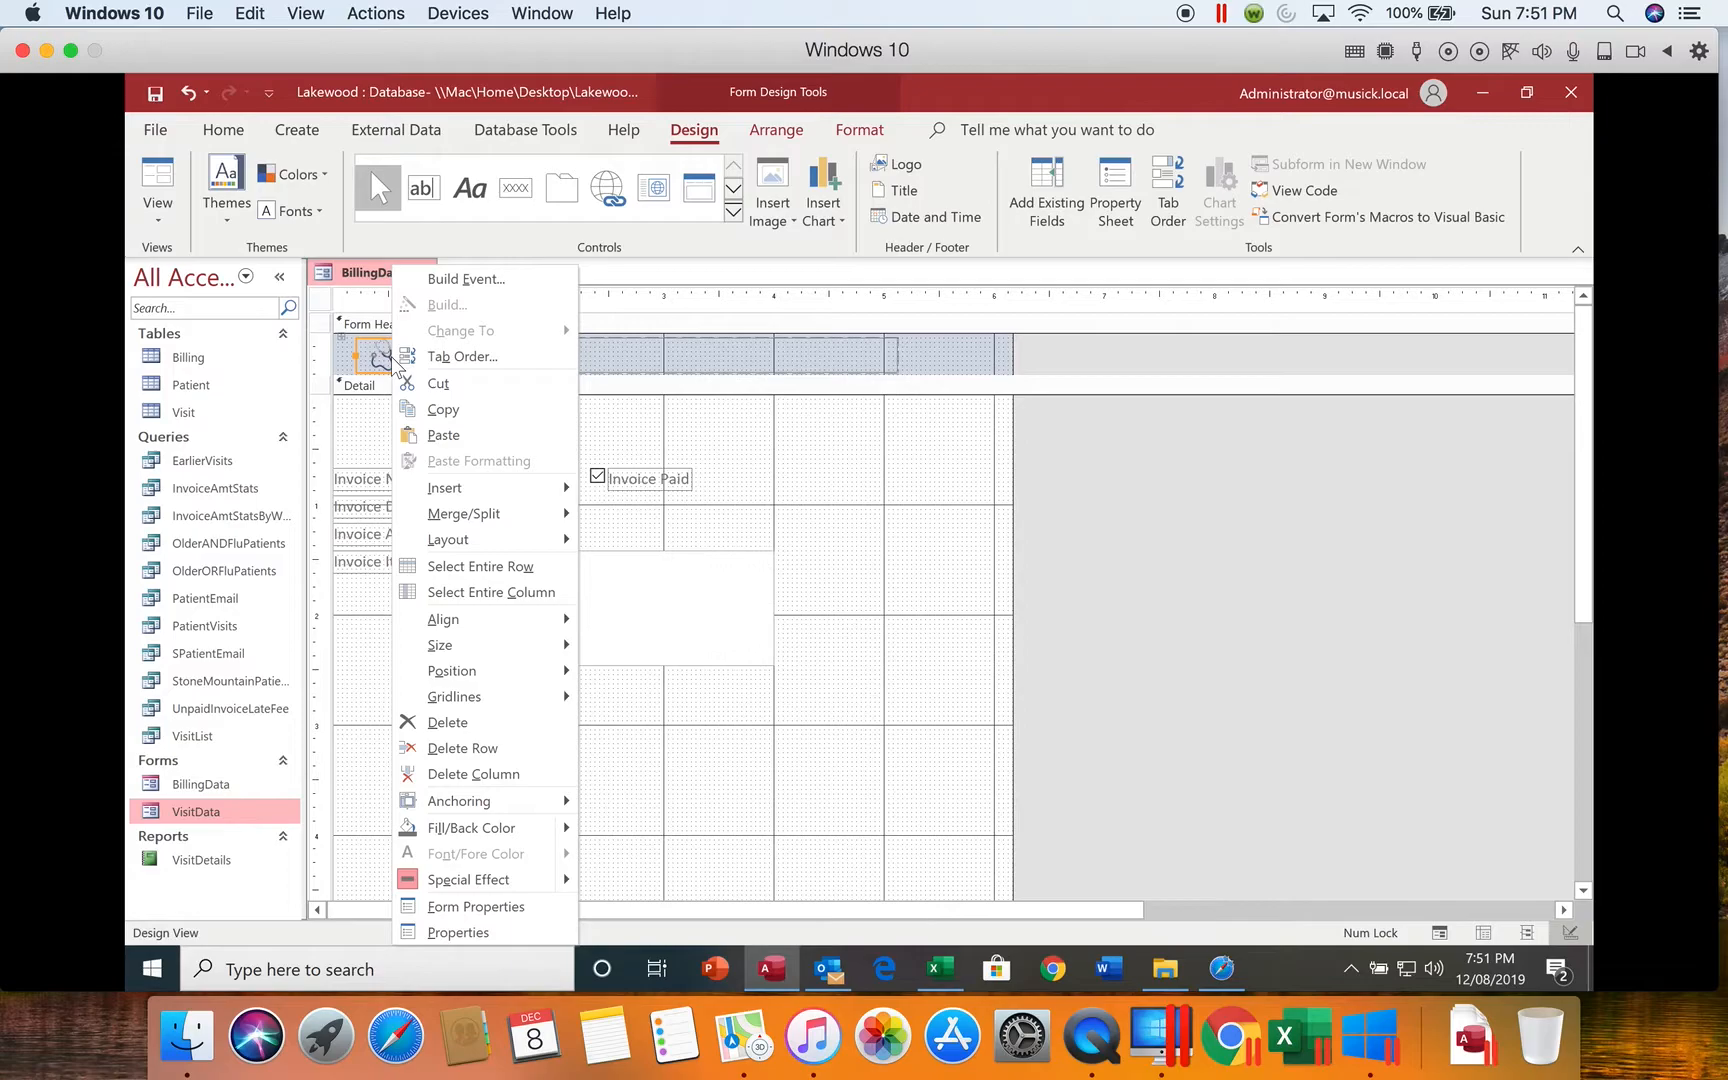
mouse_move(508, 540)
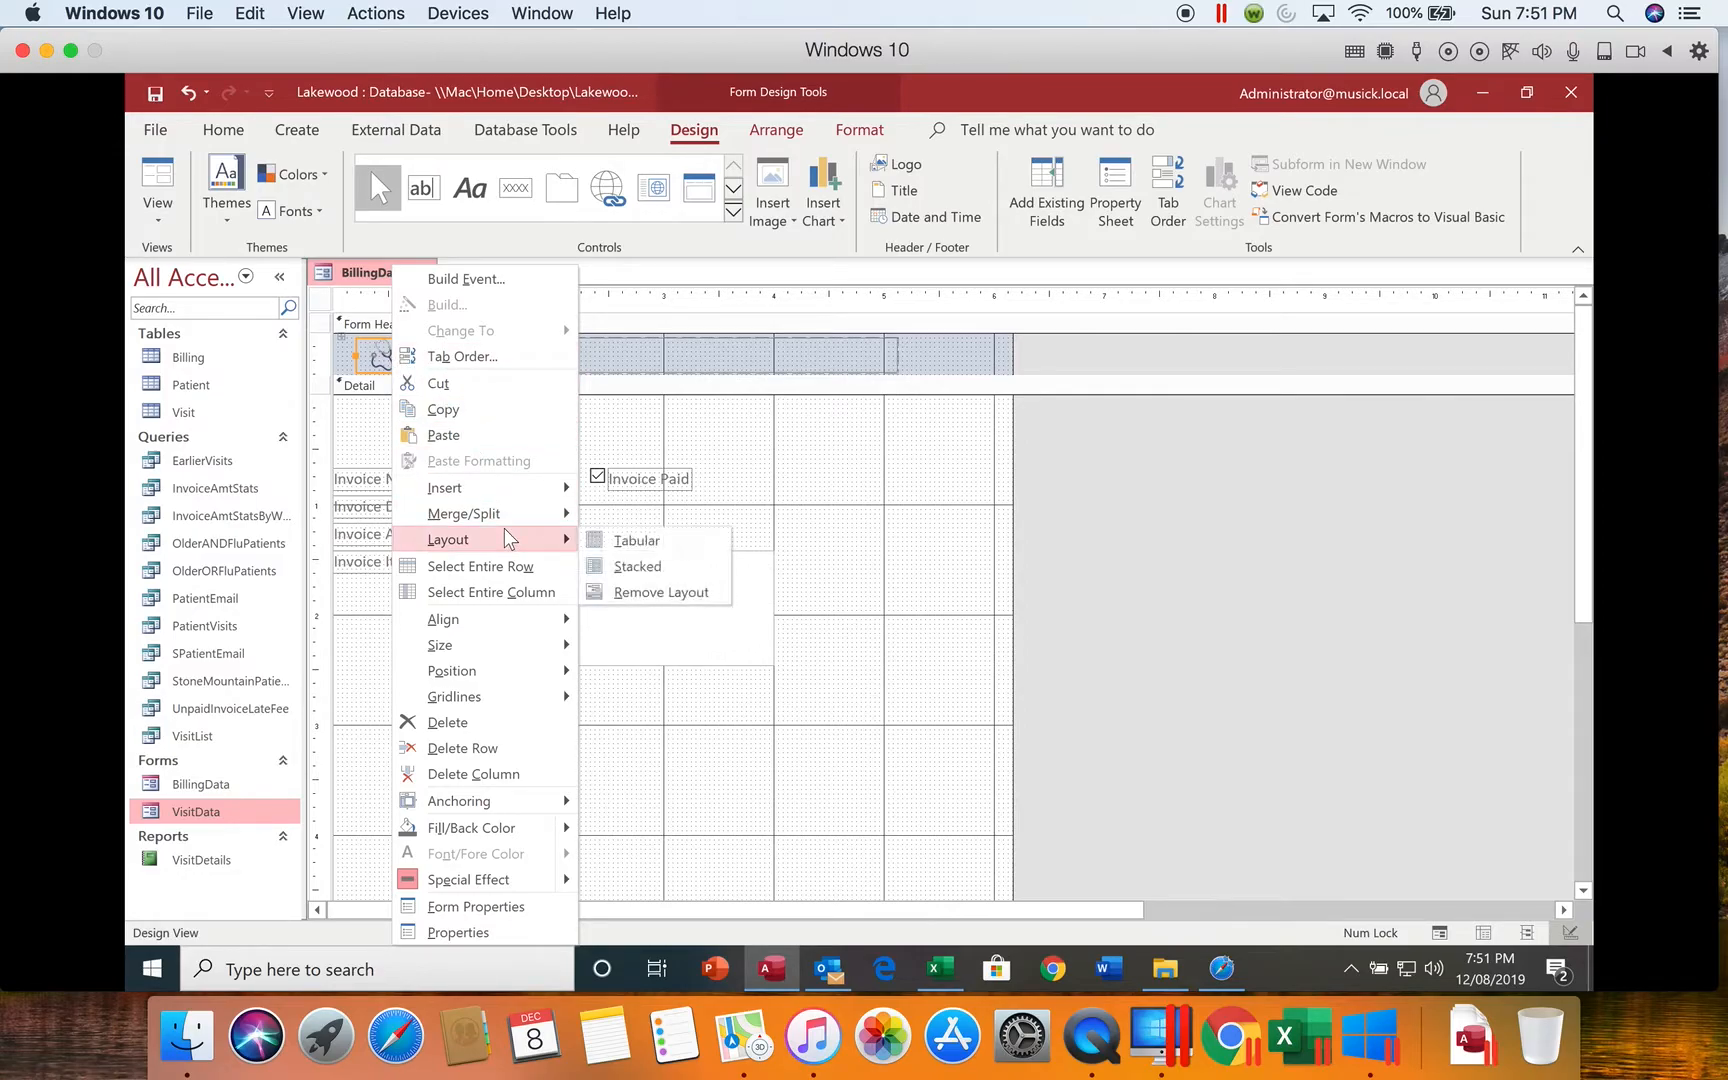
left_click(628, 593)
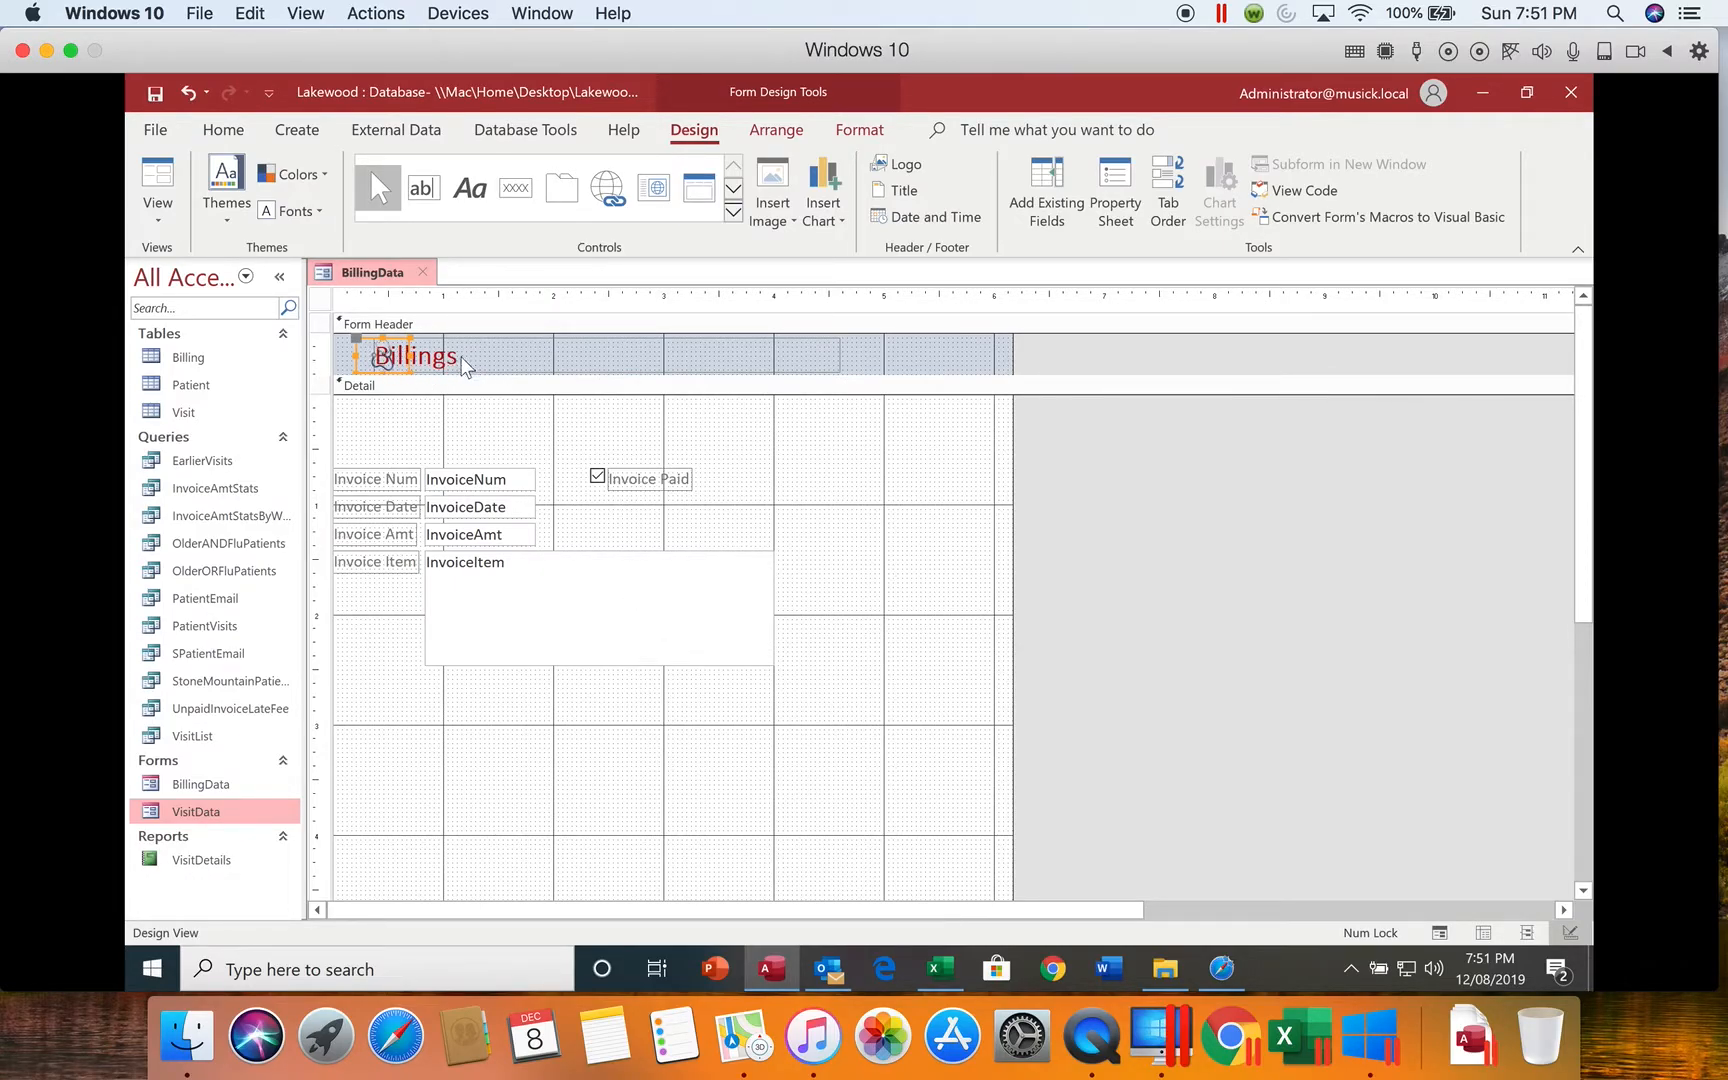
Step: Narrow the Billings title box so its right edge sits at about the 1.4-inch horizontal mark
left_click(664, 357)
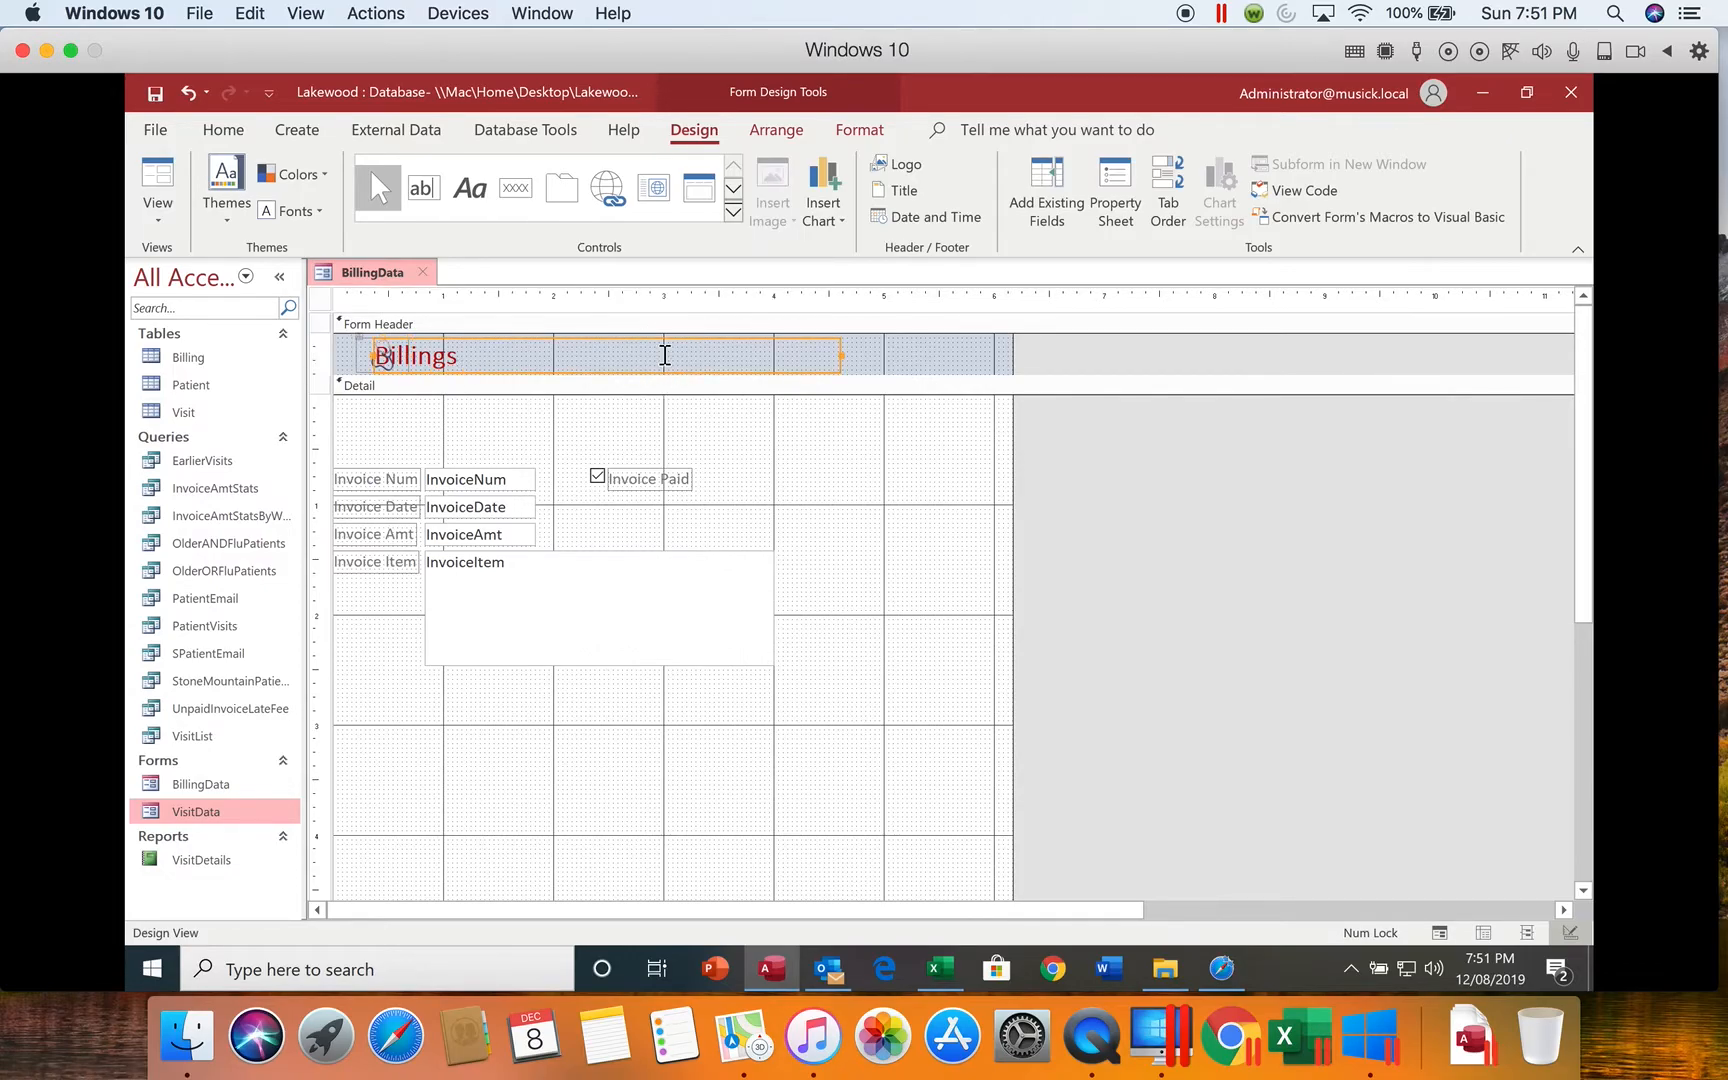
left_click(842, 355)
left_click_drag(842, 357, 485, 368)
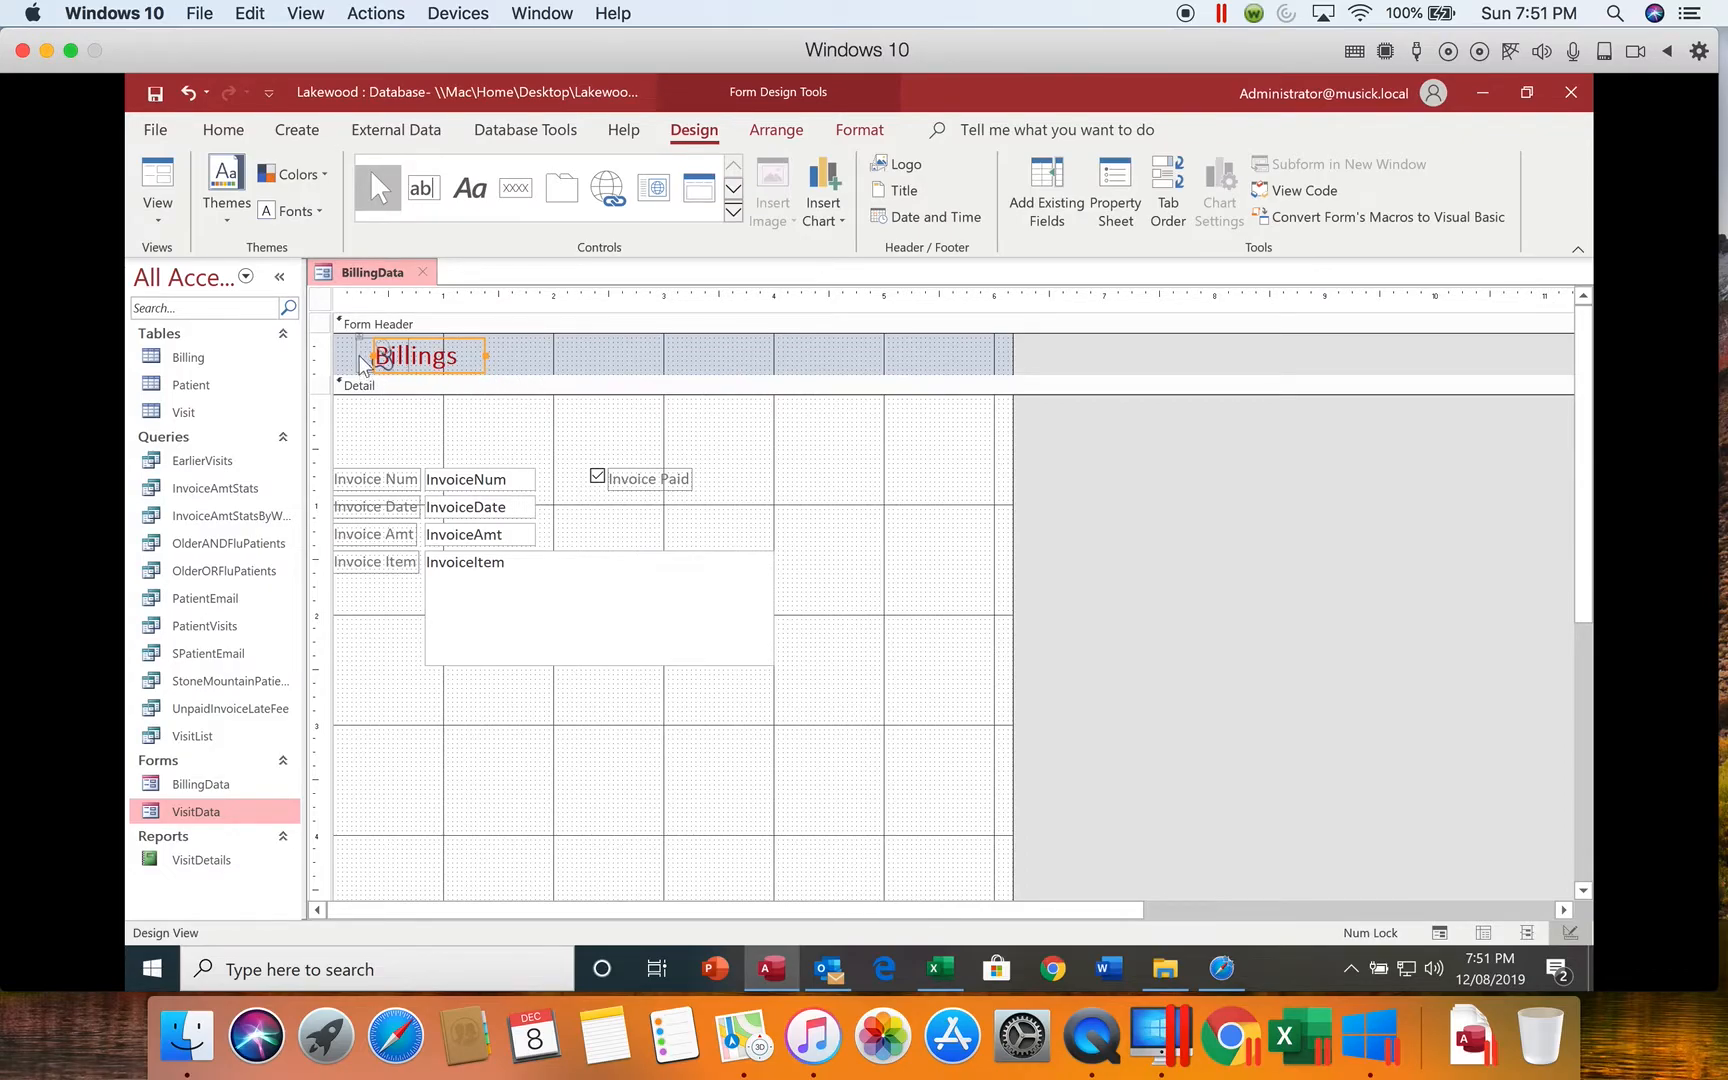
Step: Move the logo to the right of the Billings title, at about the 1.5-inch mark, and enlarge it slightly
left_click_drag(359, 352, 503, 350)
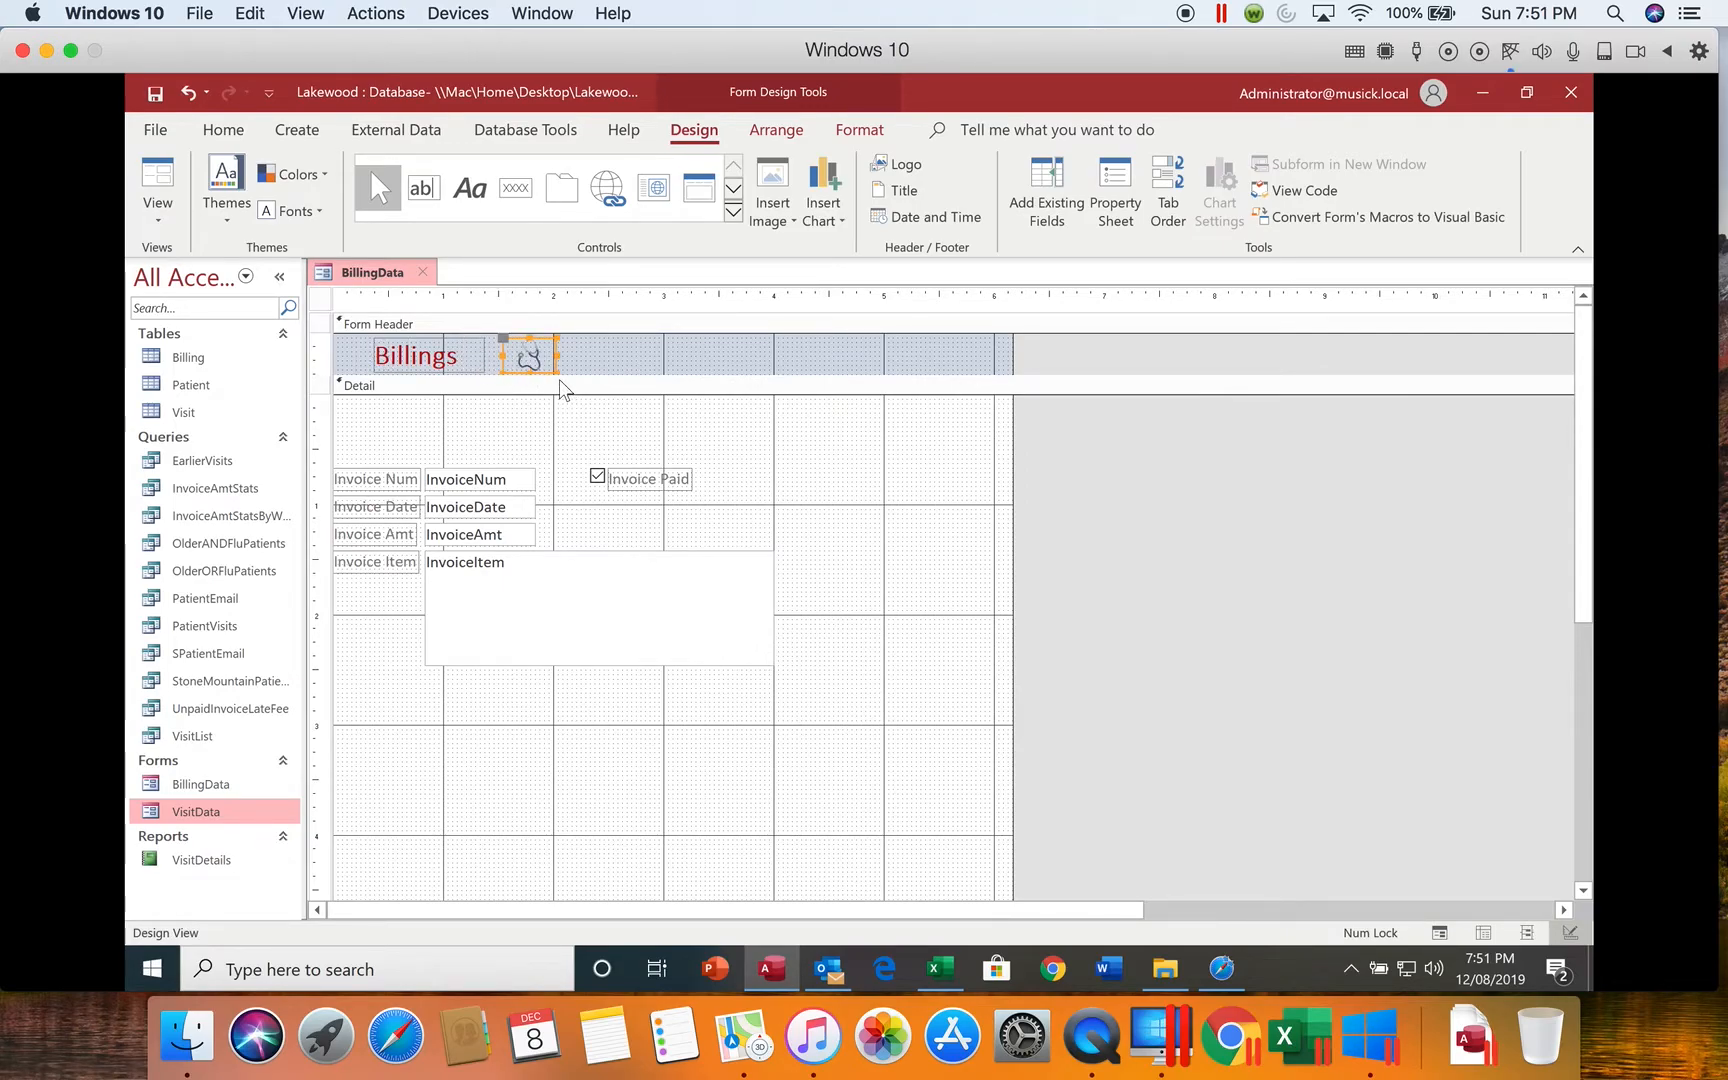
left_click_drag(558, 375, 568, 392)
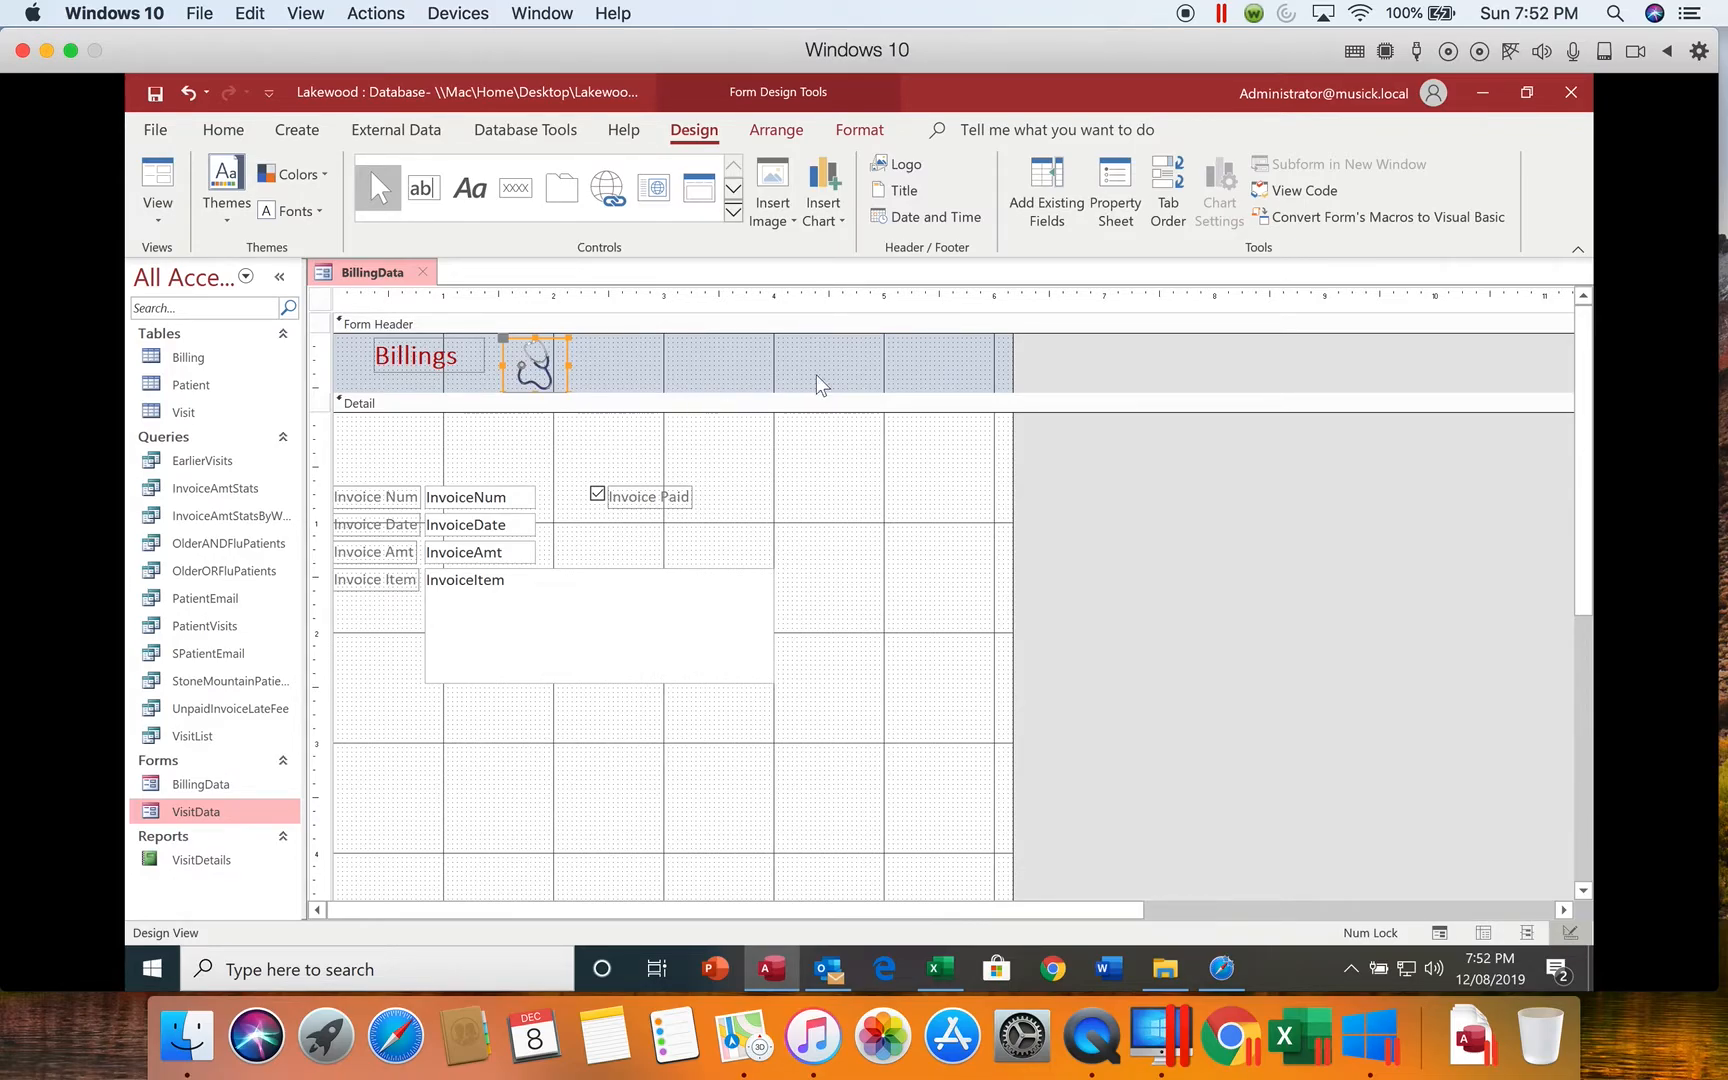
left_click(477, 194)
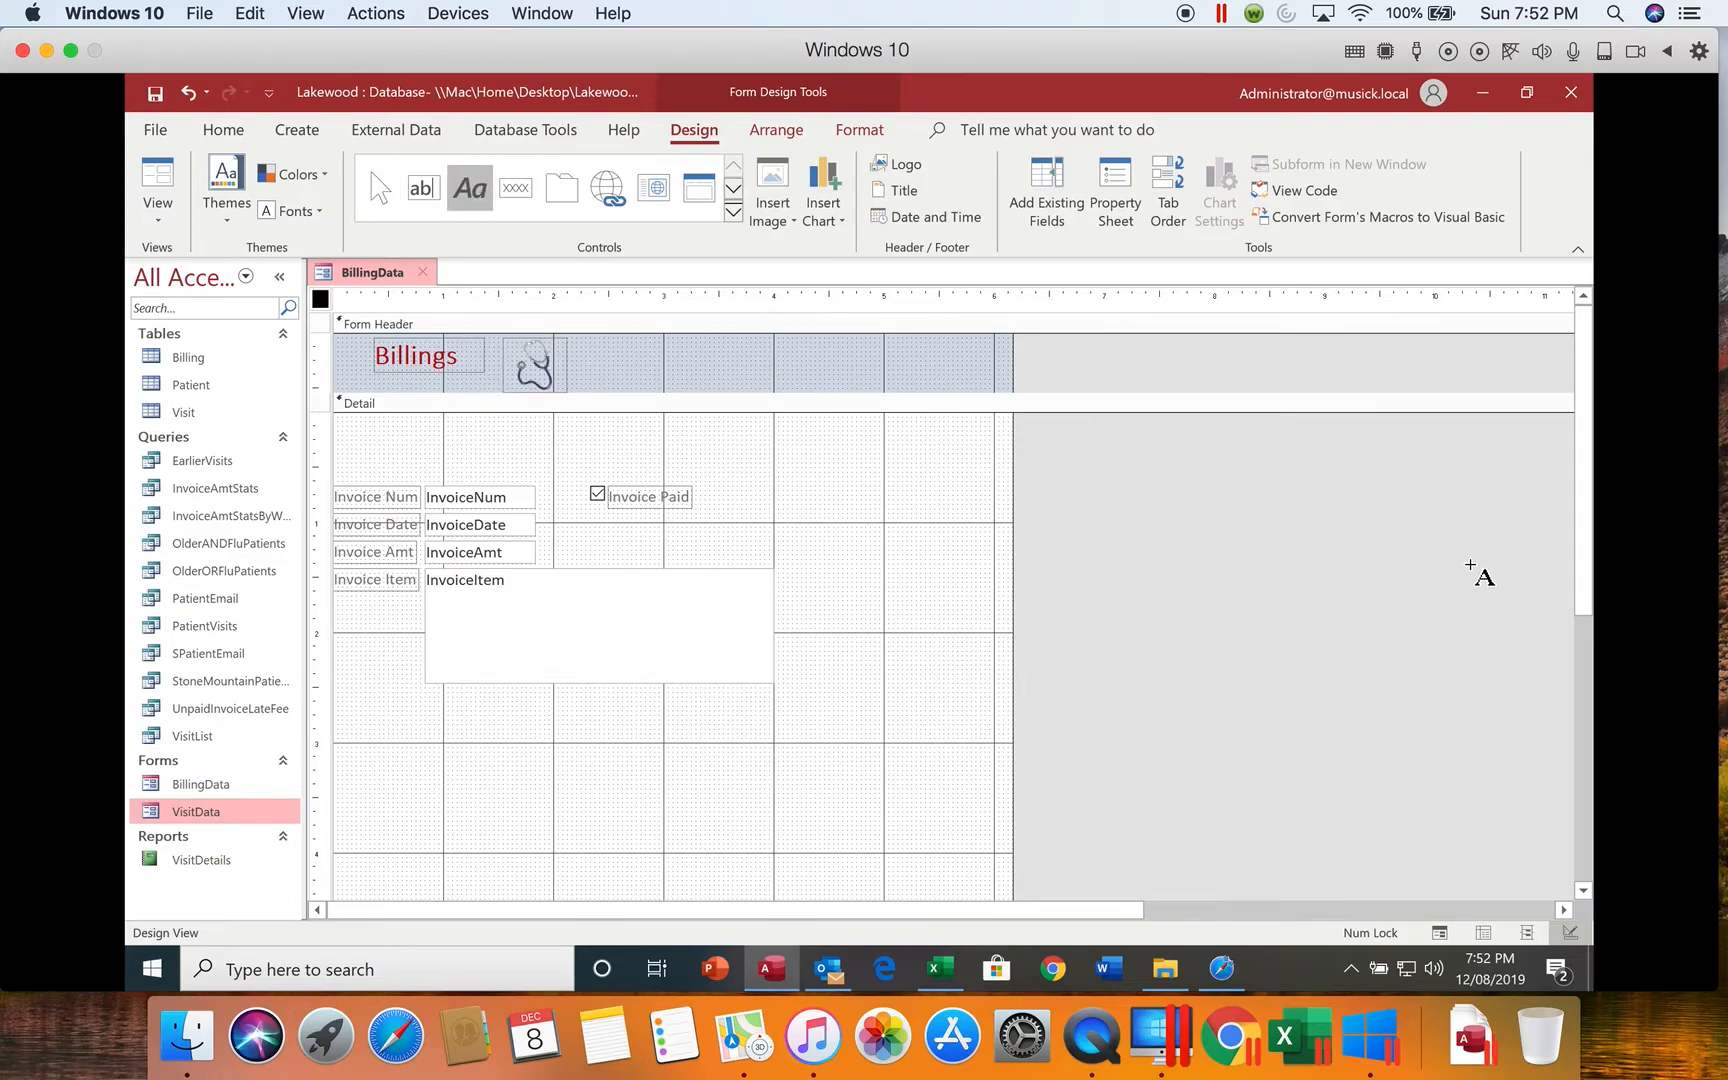
mouse_move(1573, 525)
left_mouse_down()
mouse_move(1595, 647)
mouse_move(1583, 590)
left_mouse_up()
left_click(1570, 540)
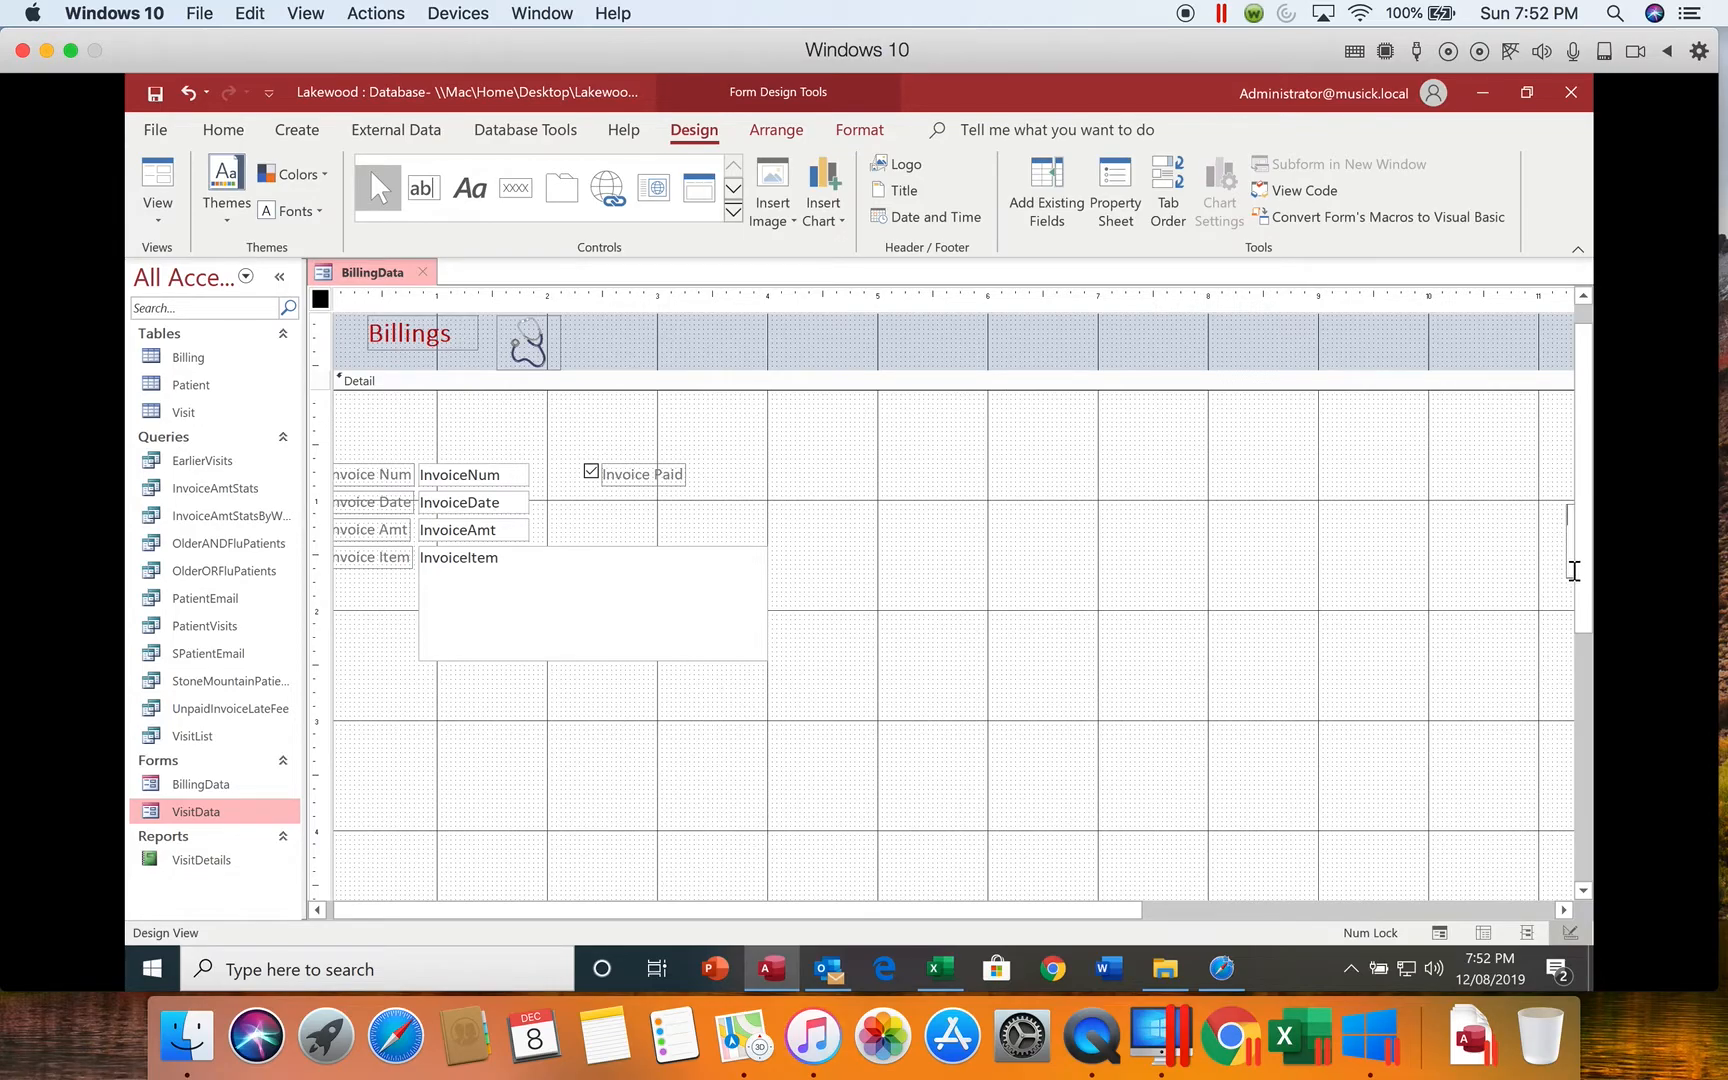
left_click(1554, 910)
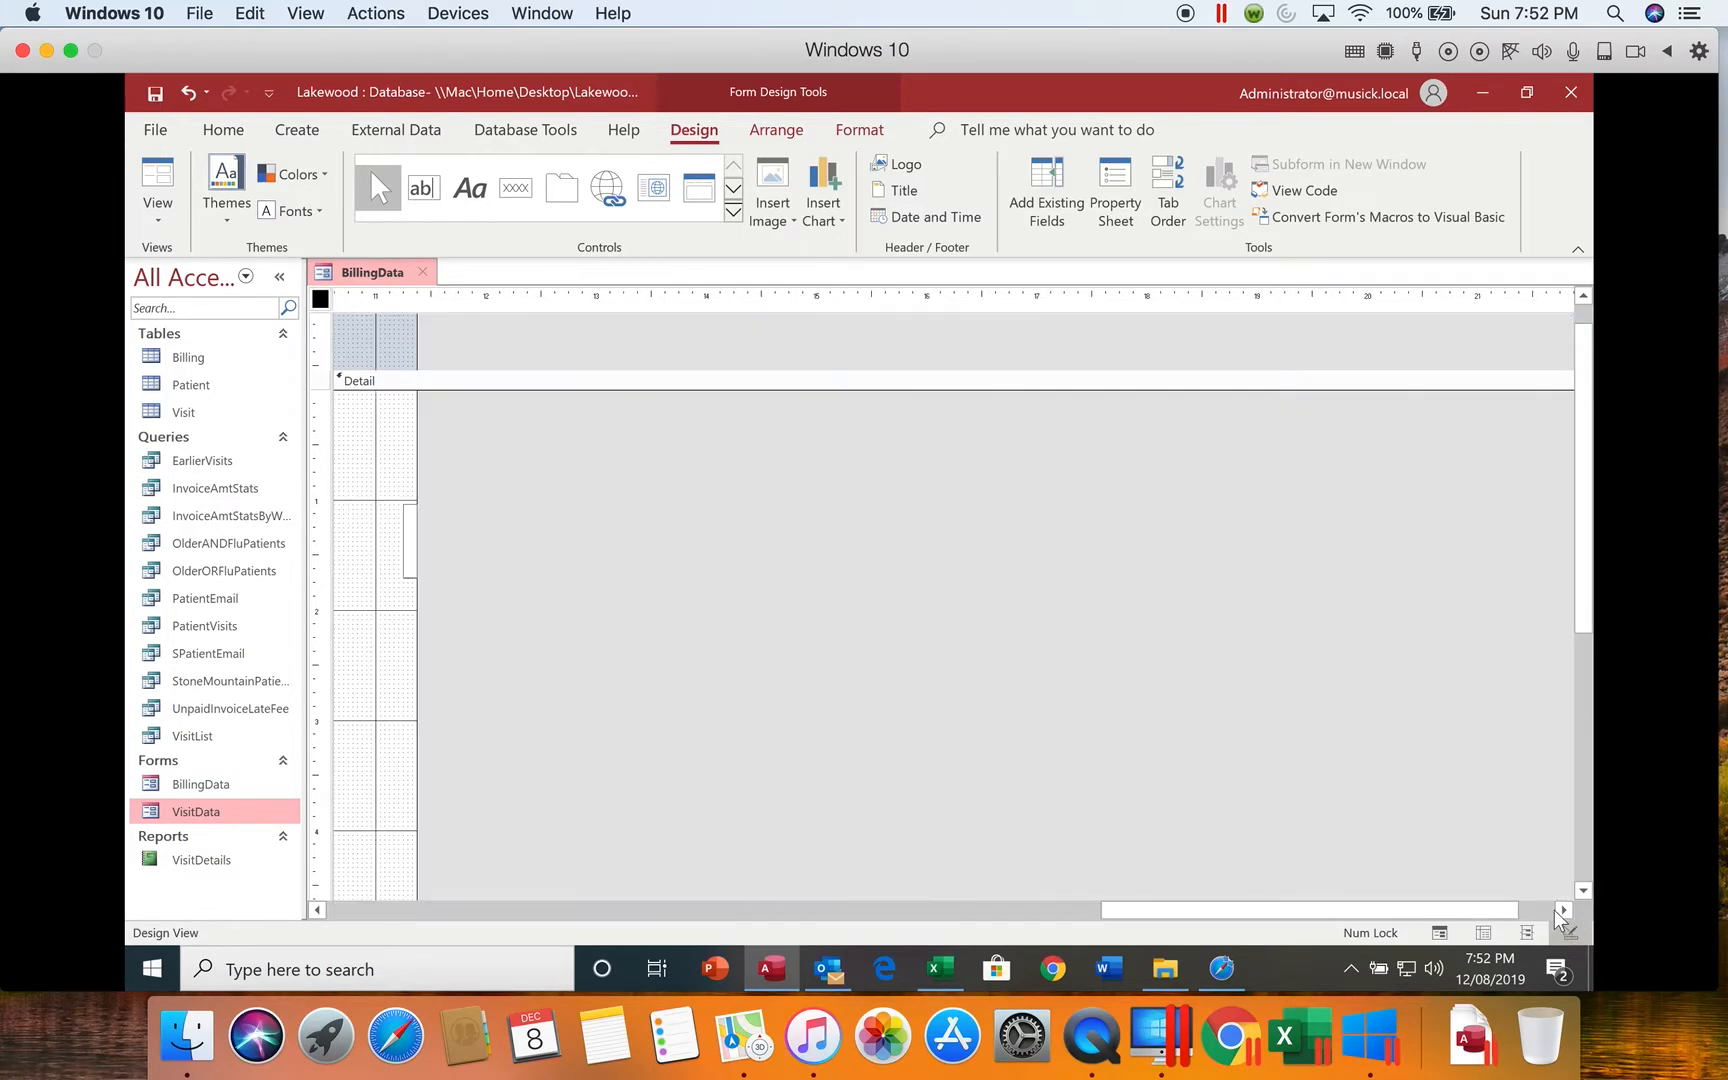
left_click(404, 536)
left_click(409, 547)
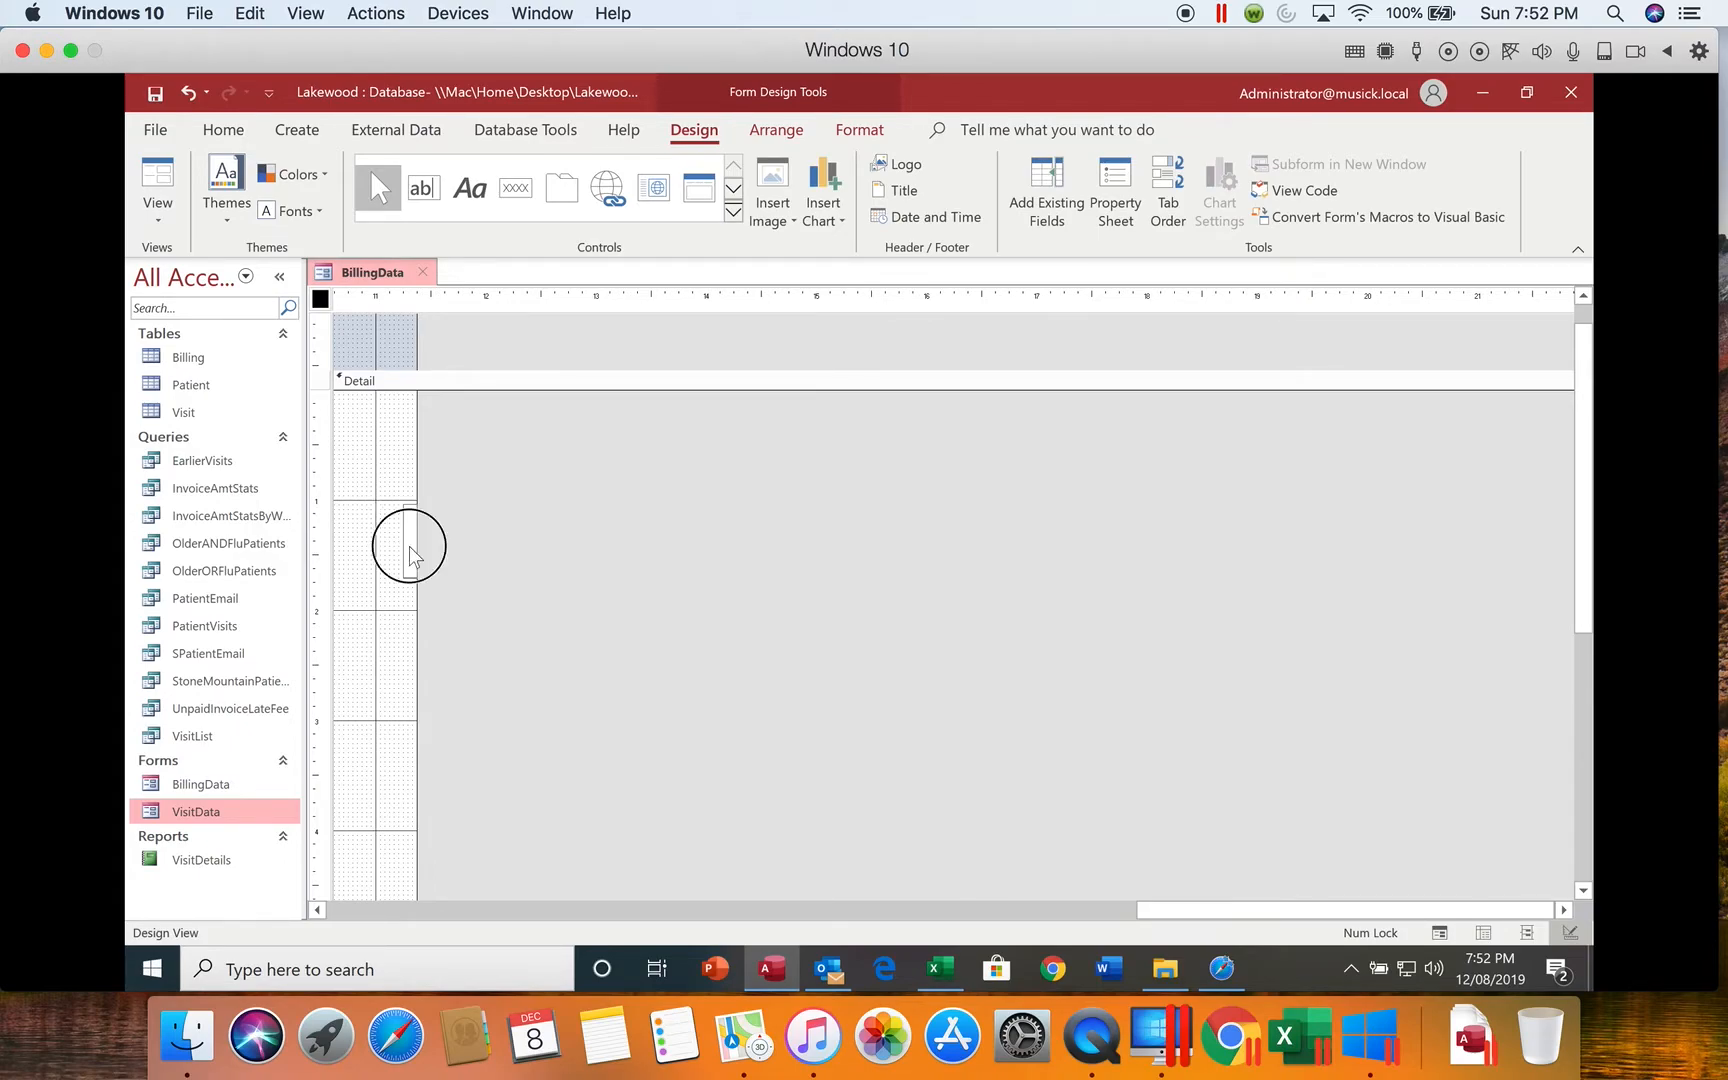
left_click(404, 548)
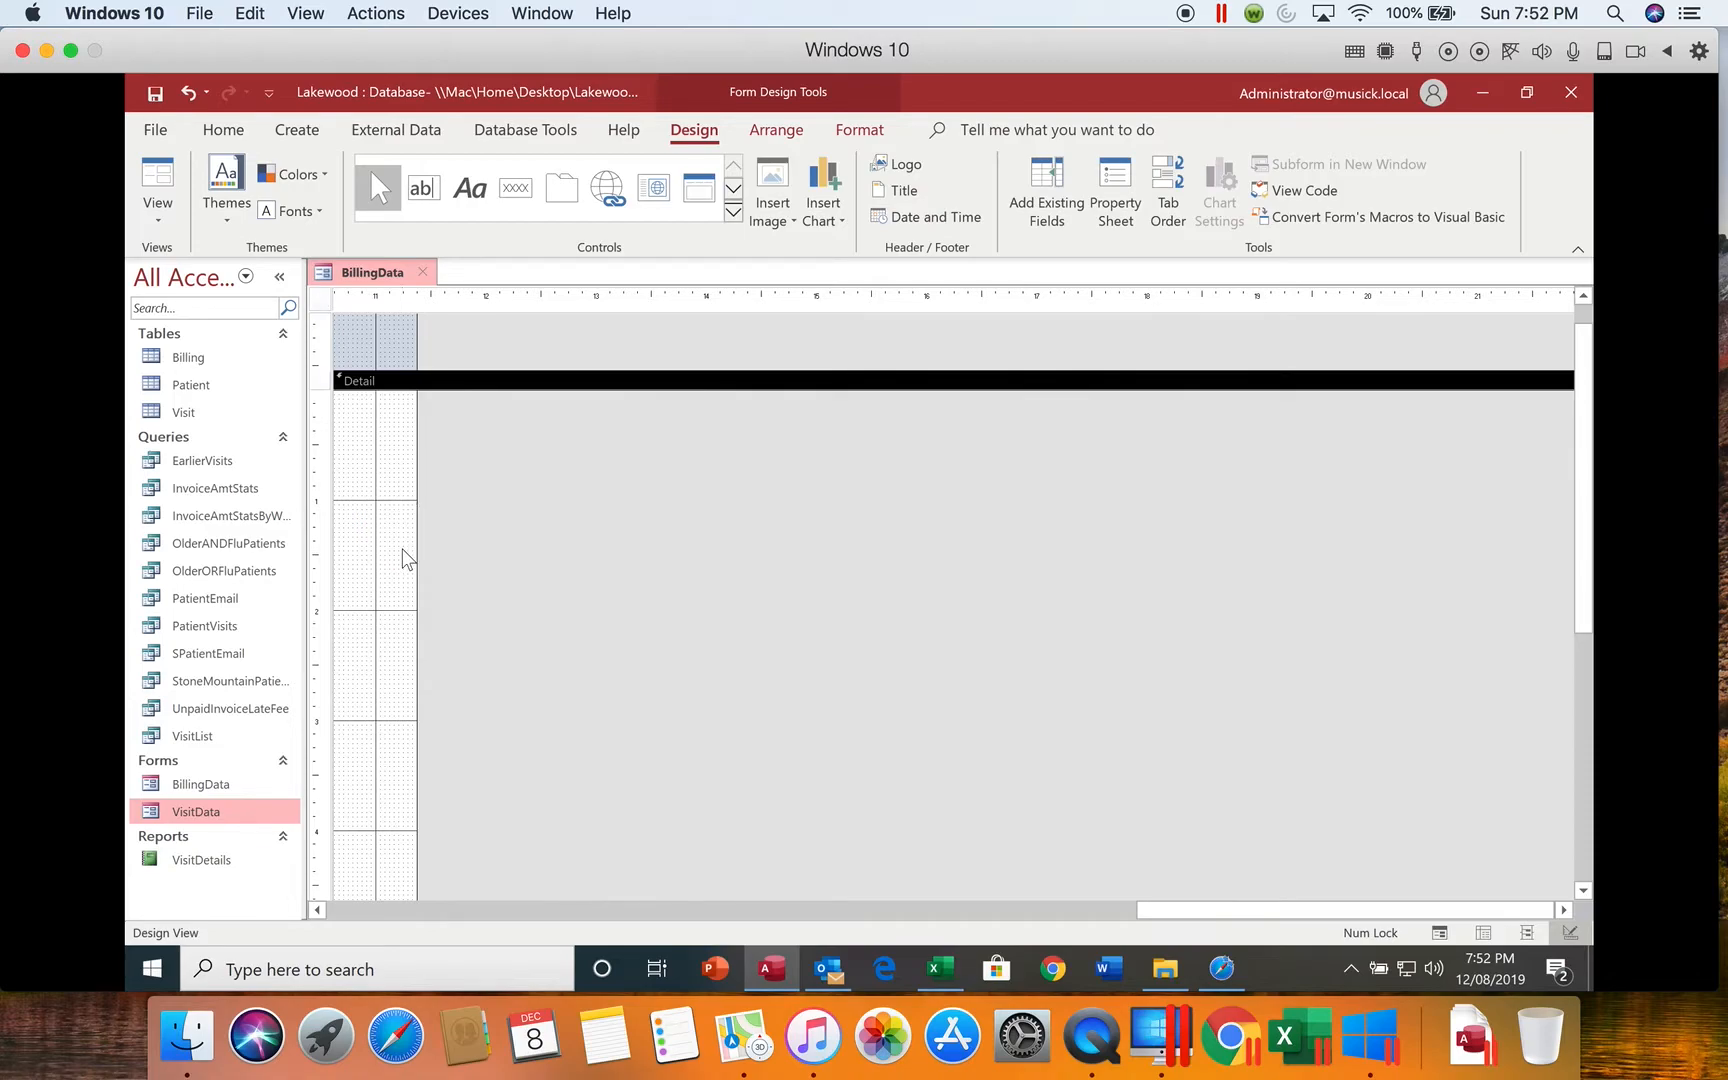
left_click_drag(1148, 910, 278, 900)
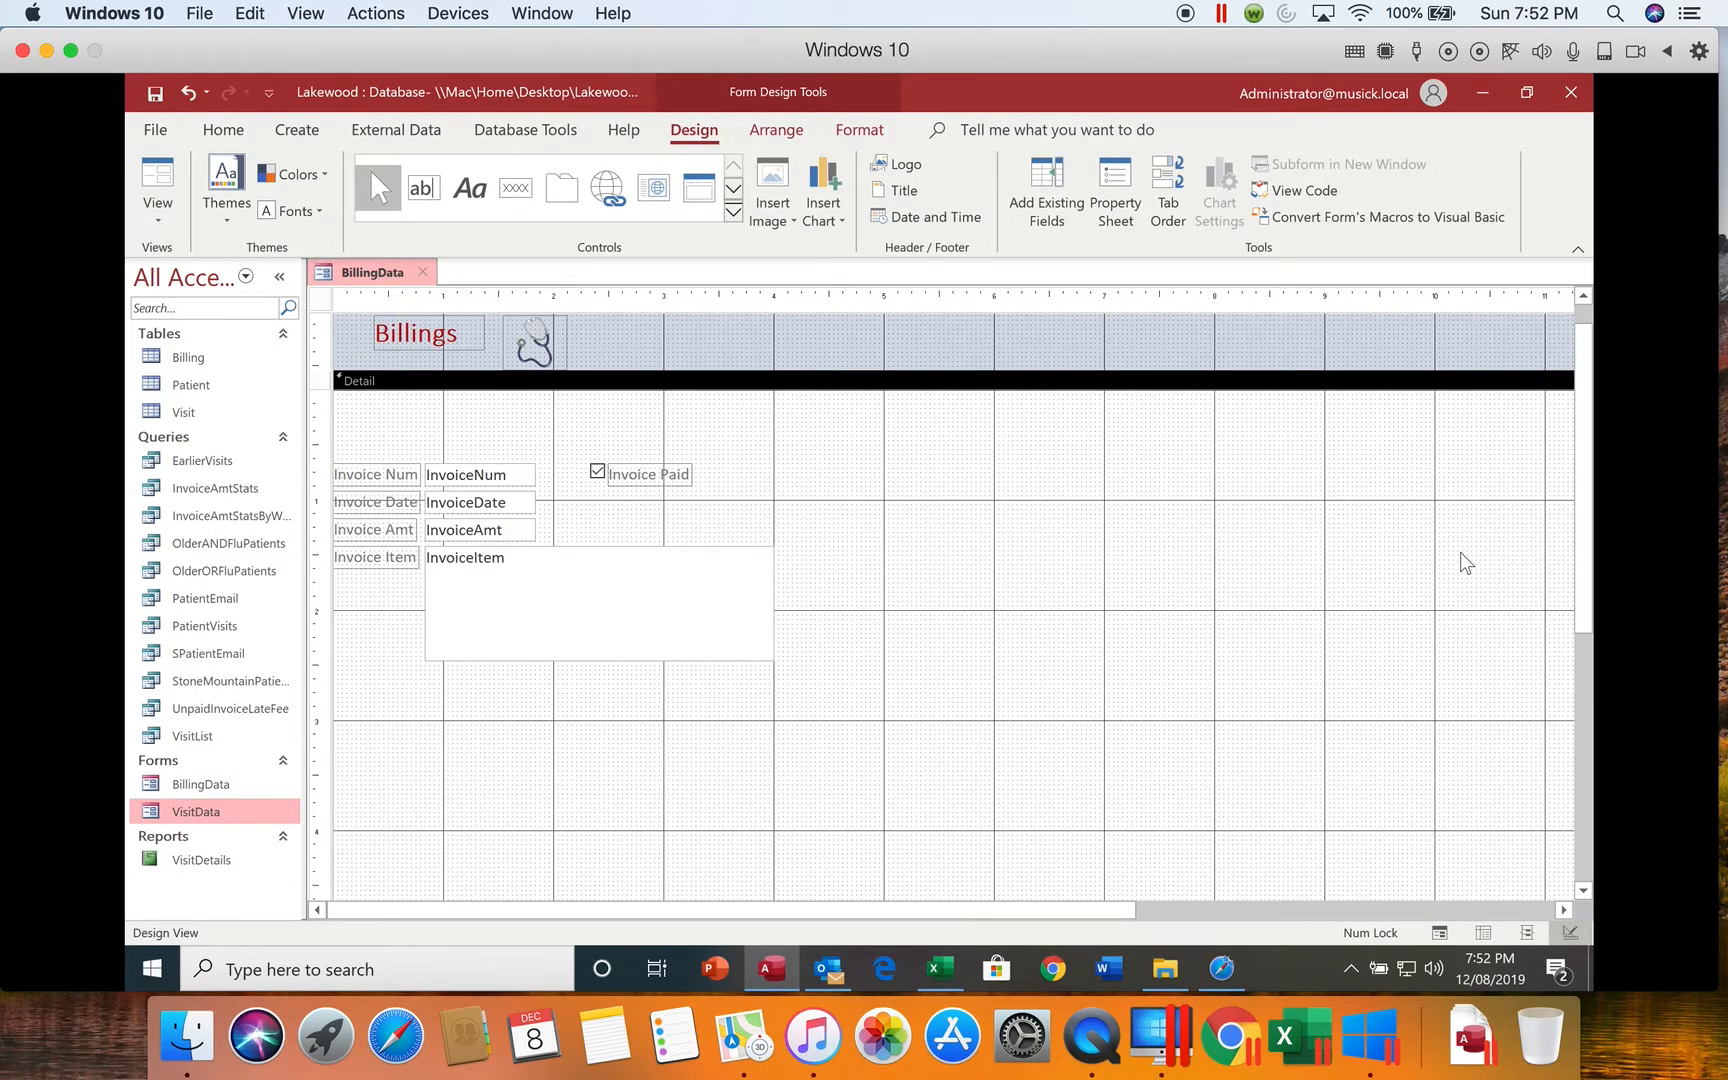
Step: Add a label about 3.3 inches wide in the form footer reading "Prepared by" followed by the preparer's full name
left_click(468, 192)
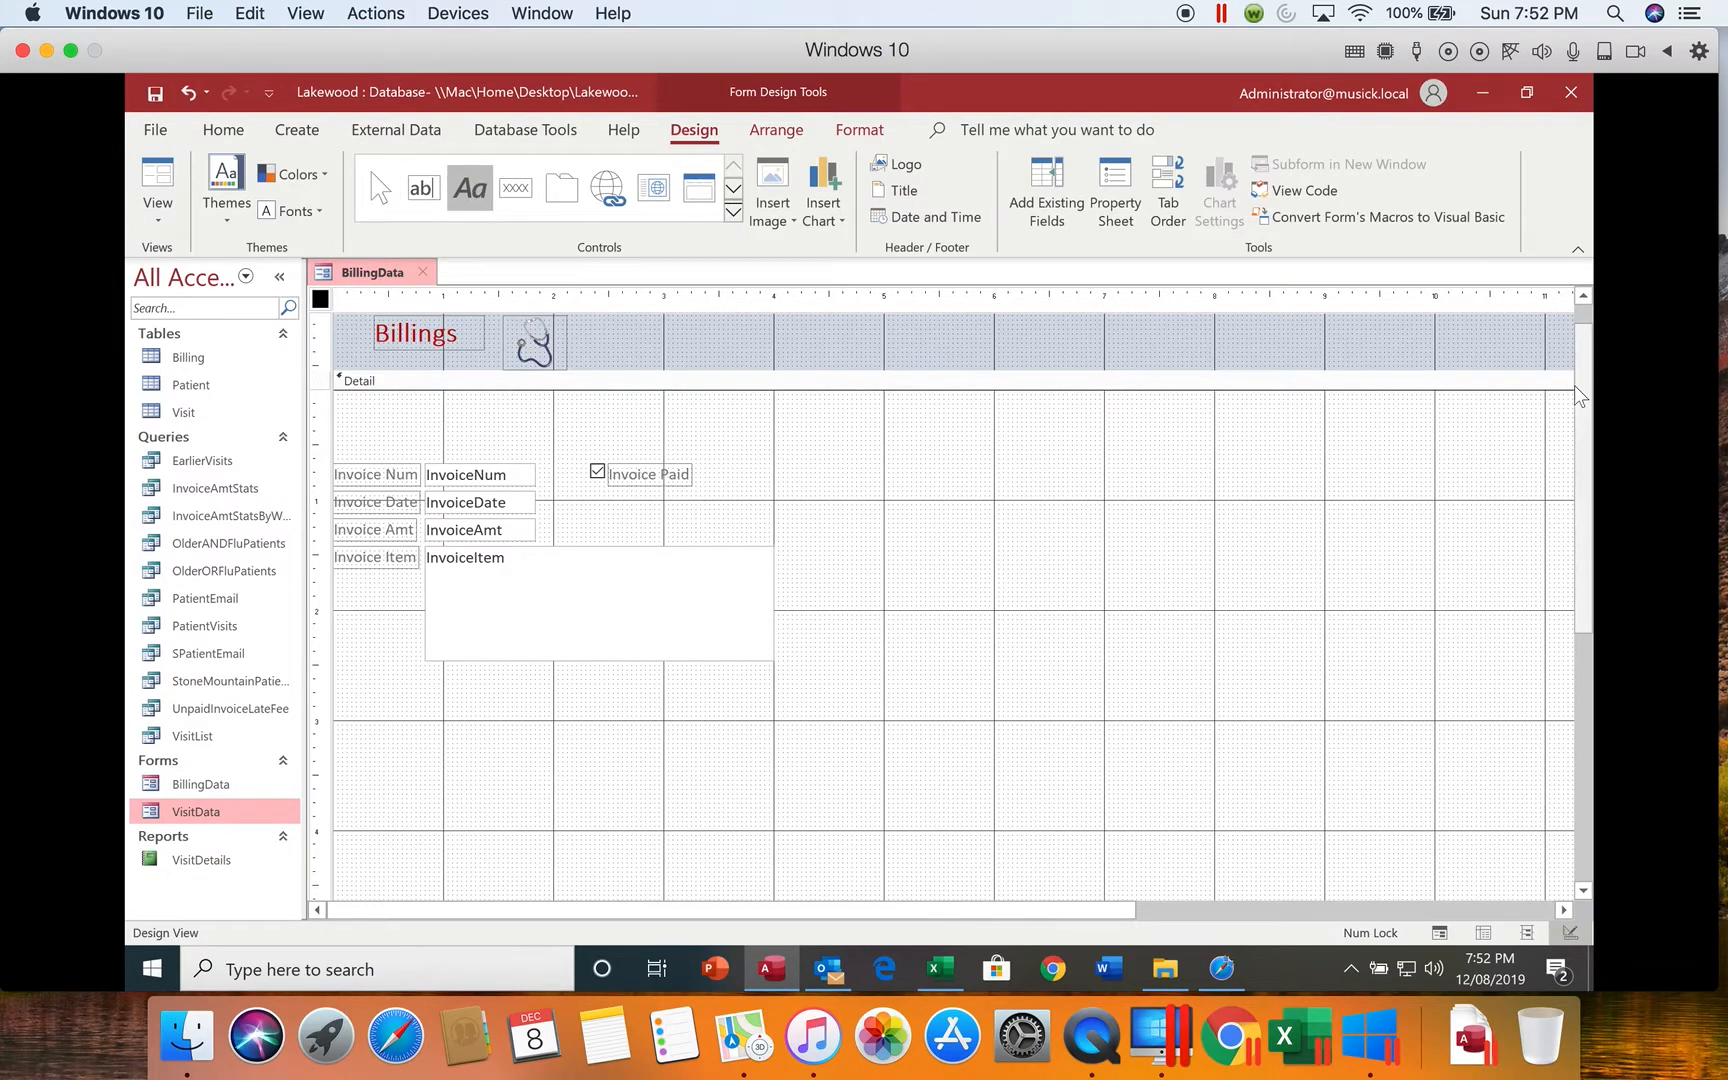
left_click_drag(1590, 410, 1590, 650)
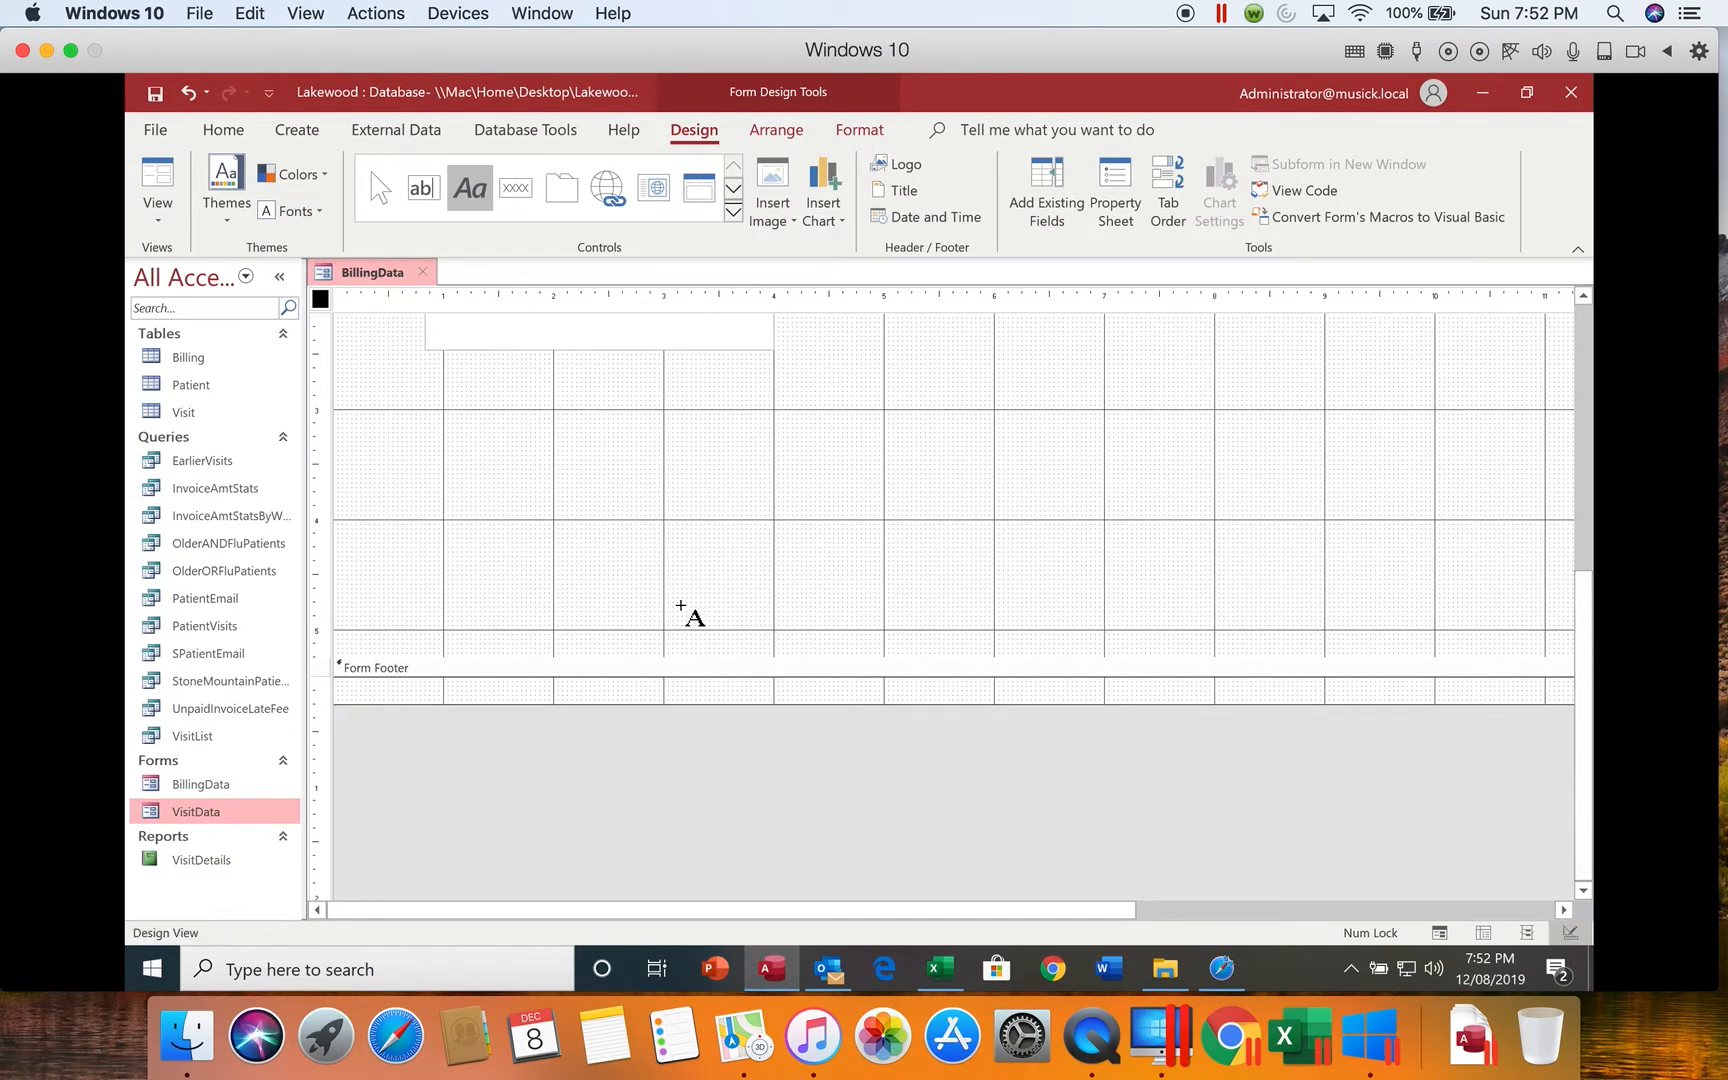
left_click_drag(421, 693, 780, 765)
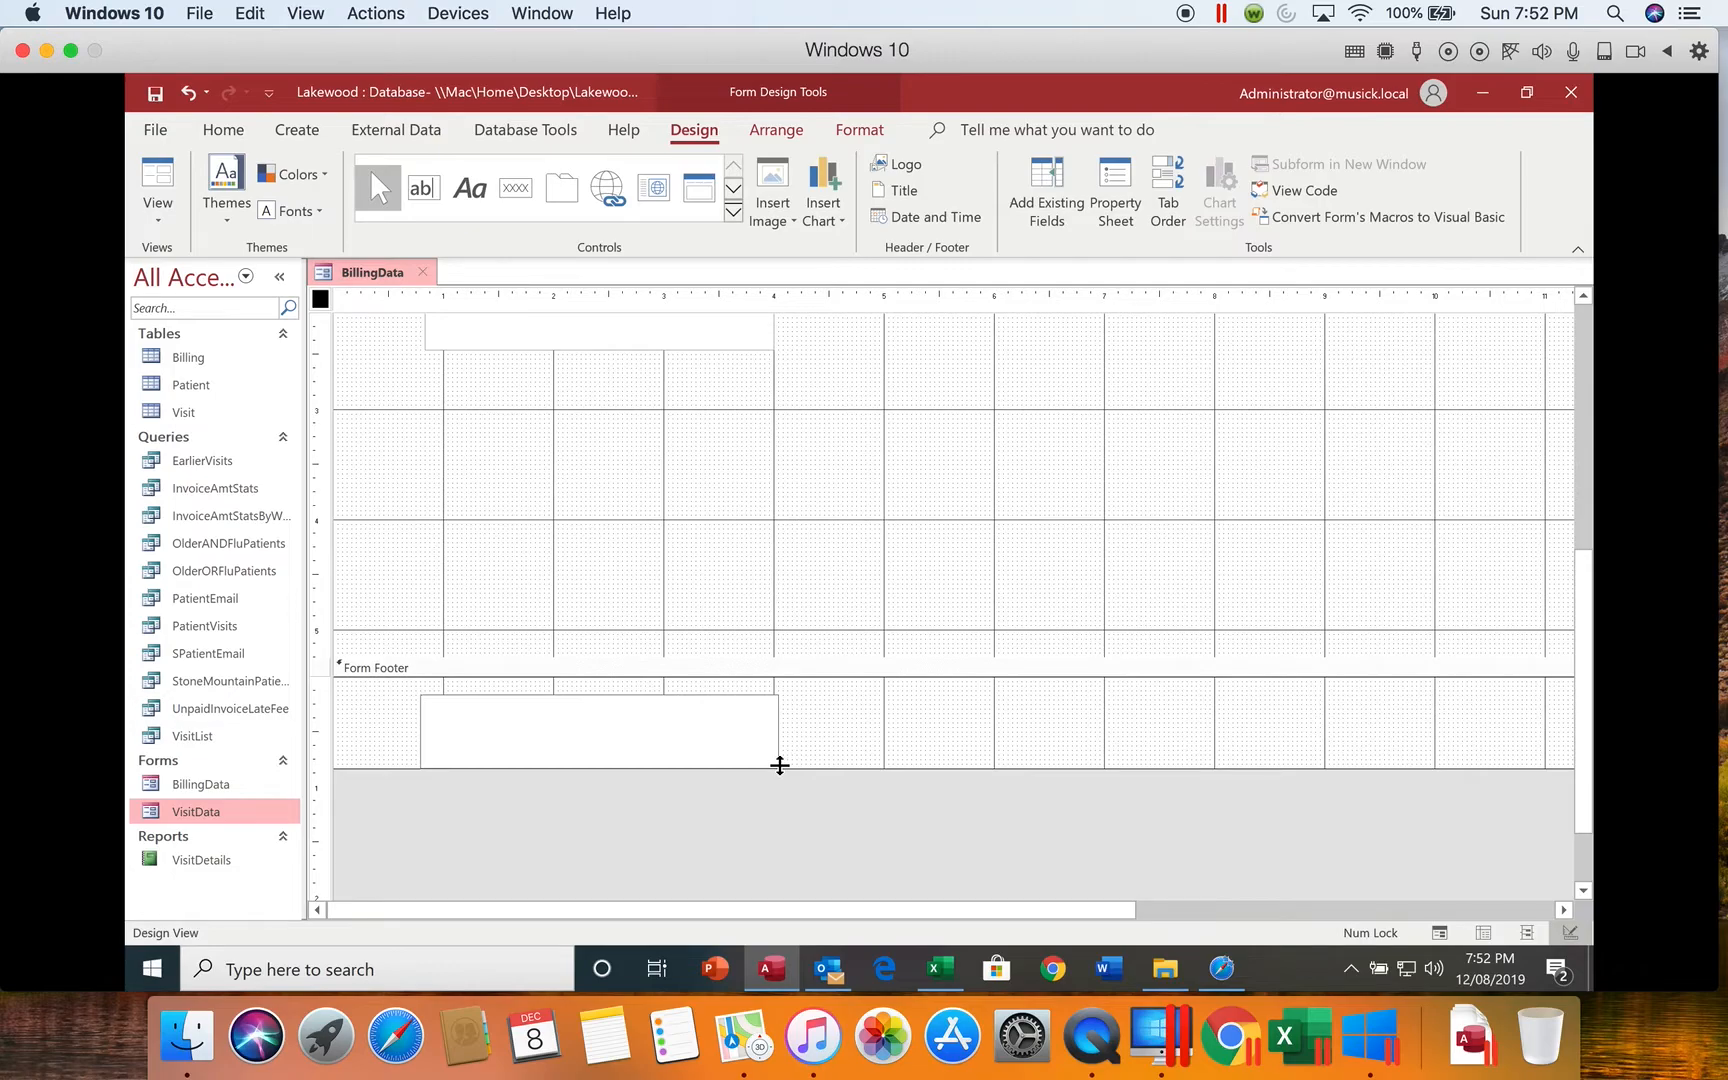
type("Prepared by Karen Musick")
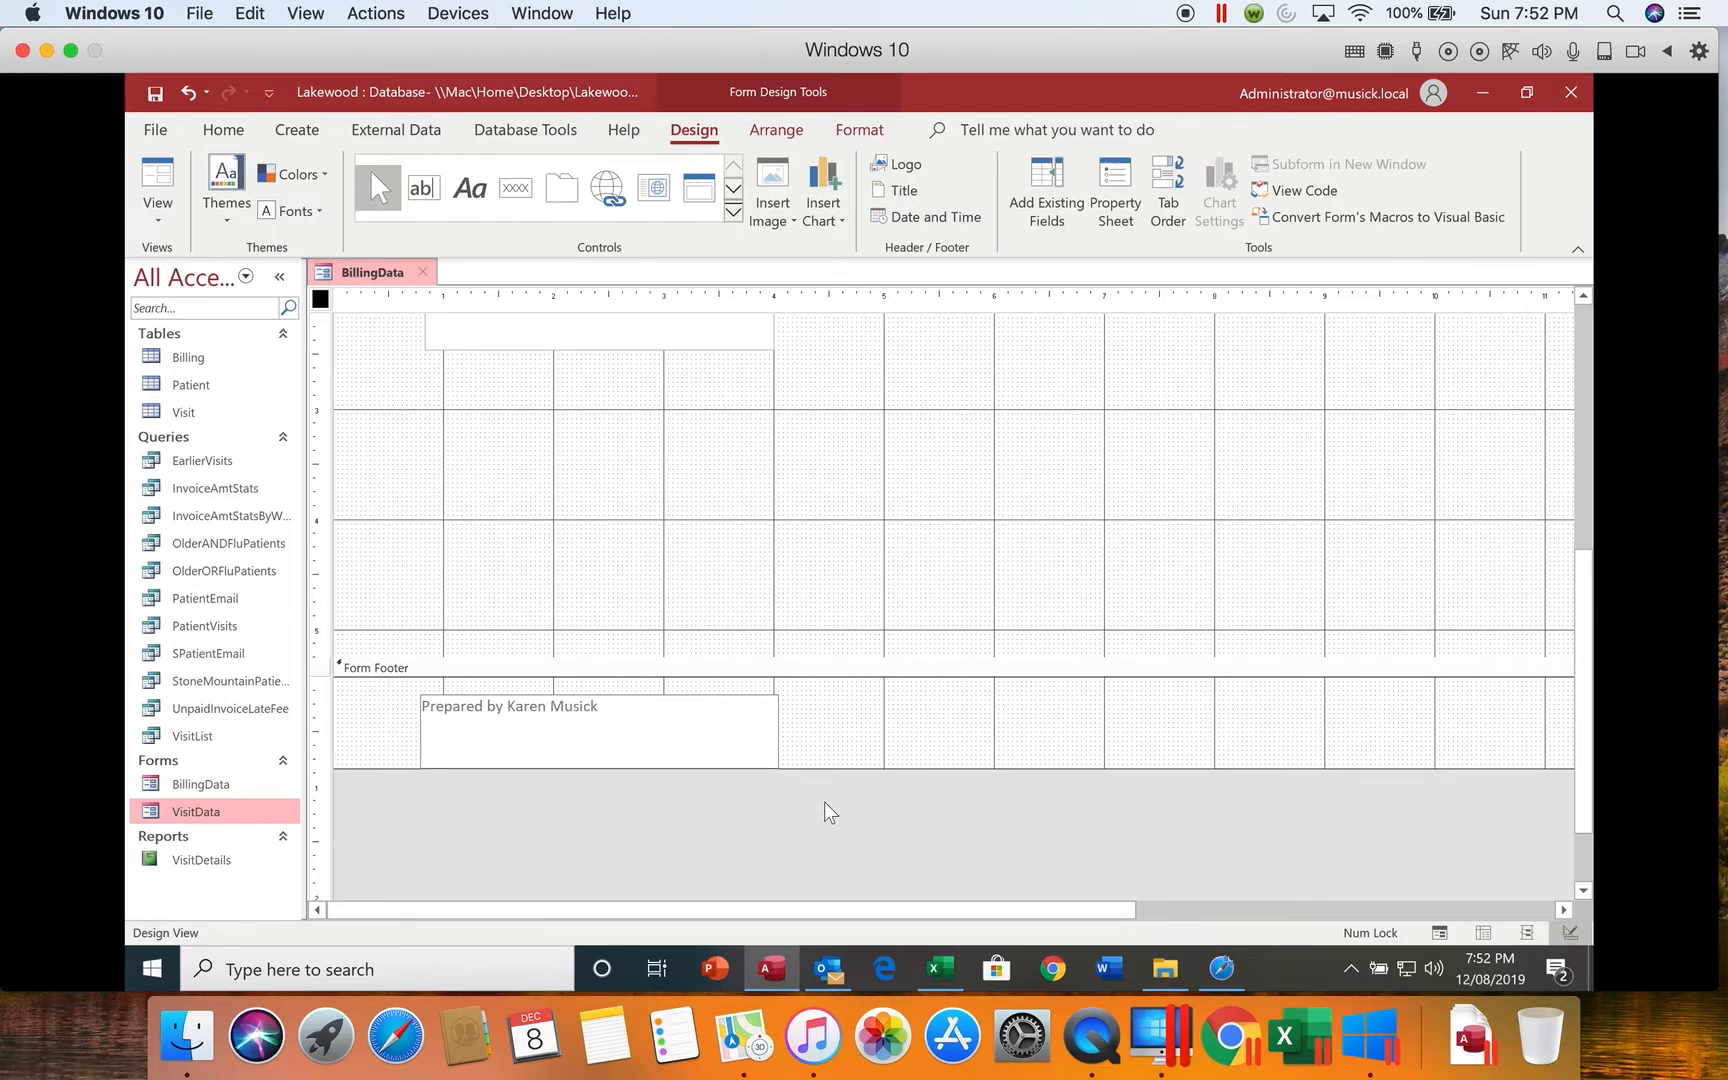
left_click(690, 714)
left_click(909, 716)
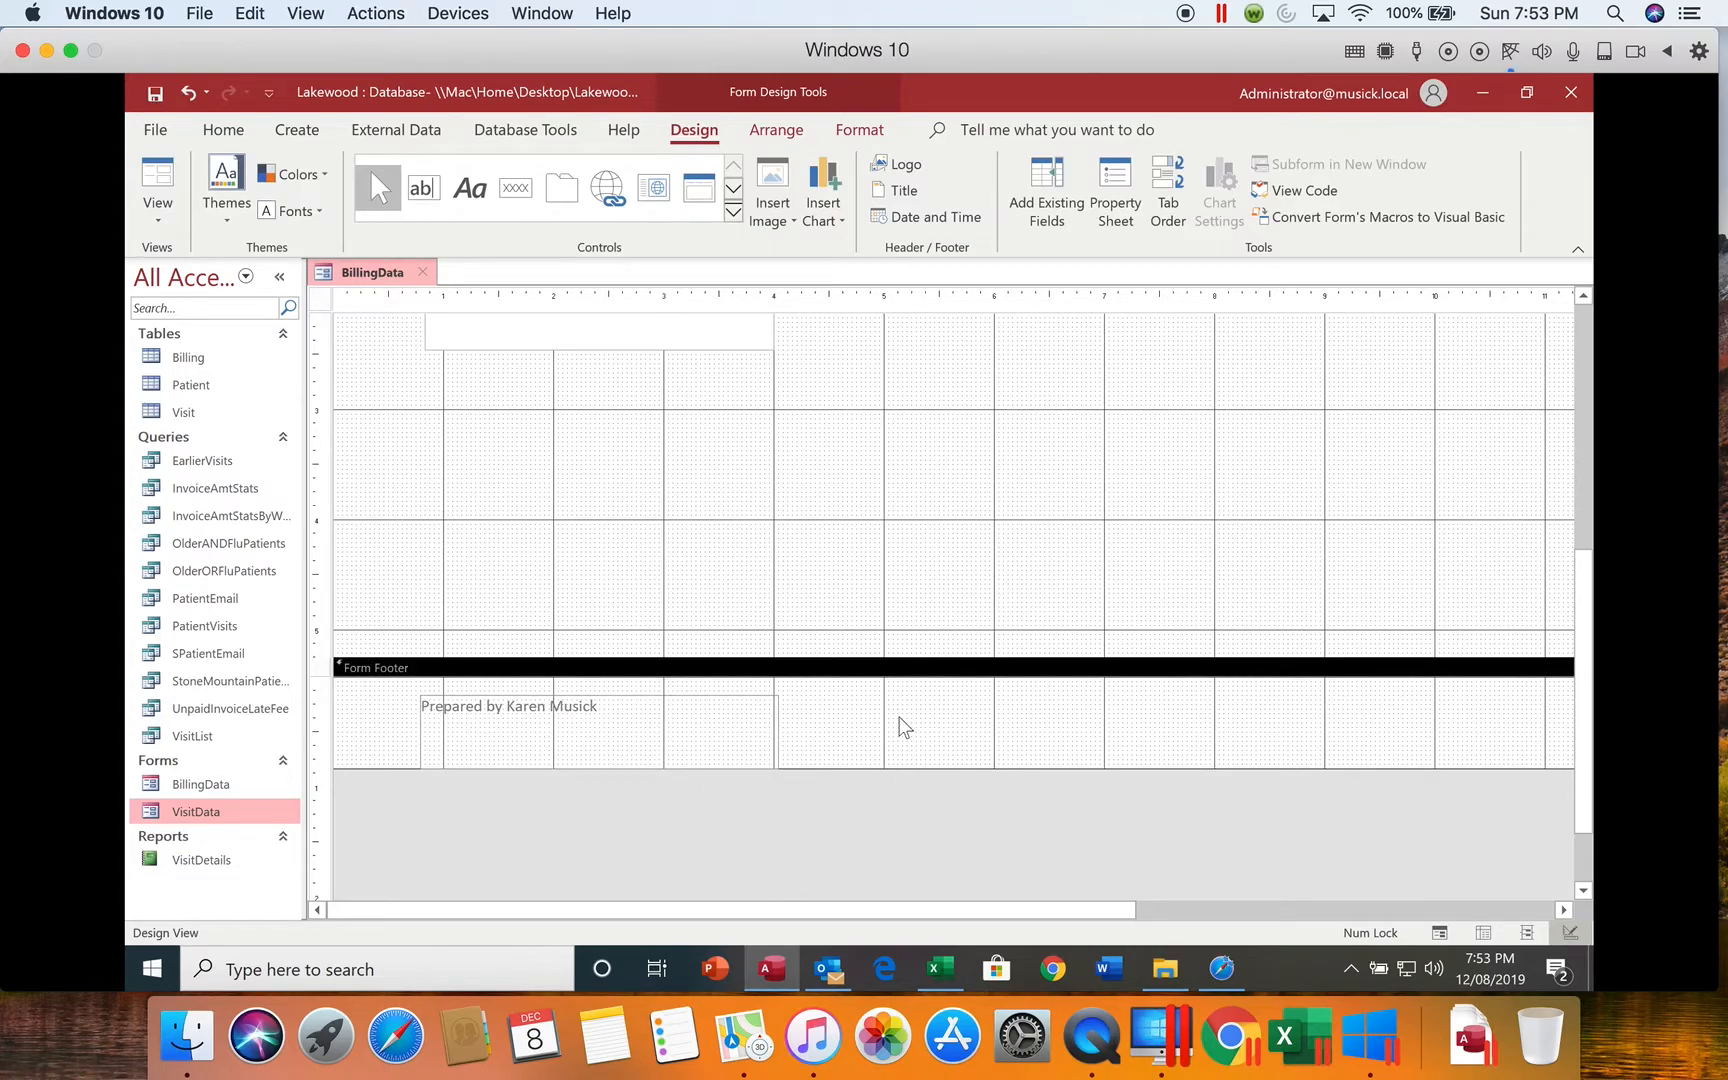
Step: Format the "Prepared by" footer label in 12-point bold dark red text
left_click(600, 707)
left_click_drag(617, 704, 405, 710)
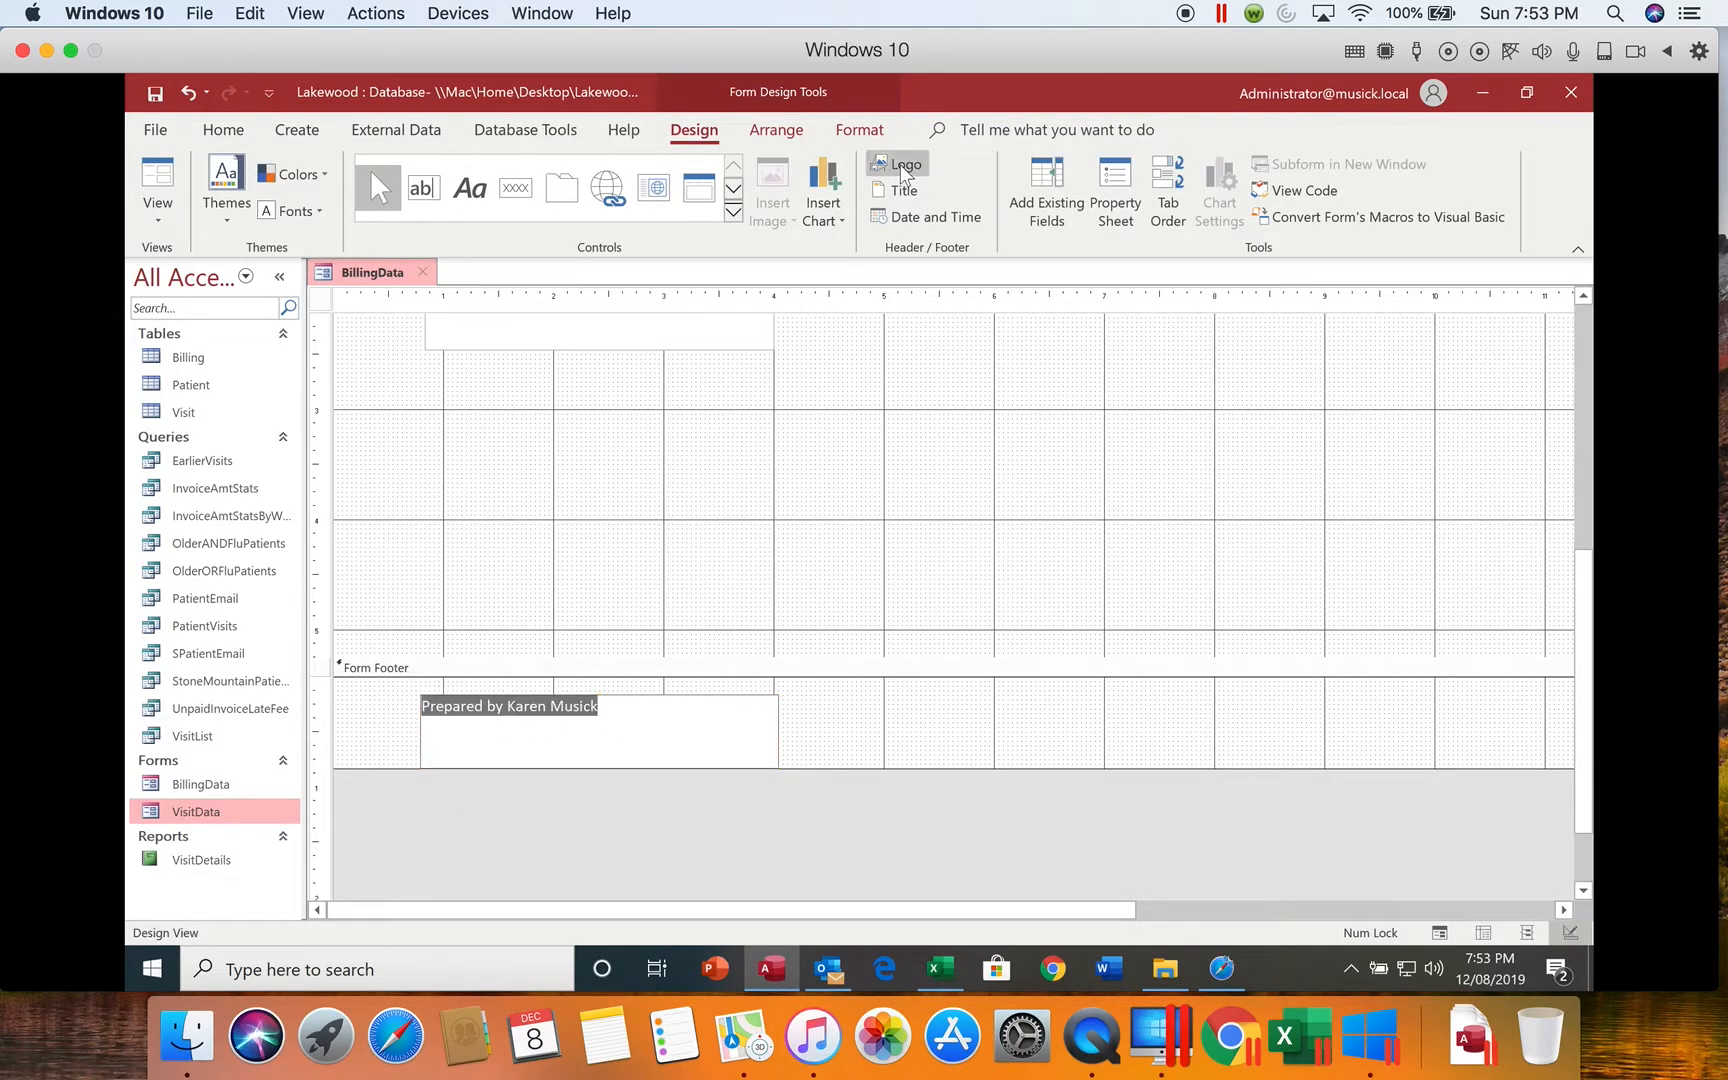
left_click(864, 134)
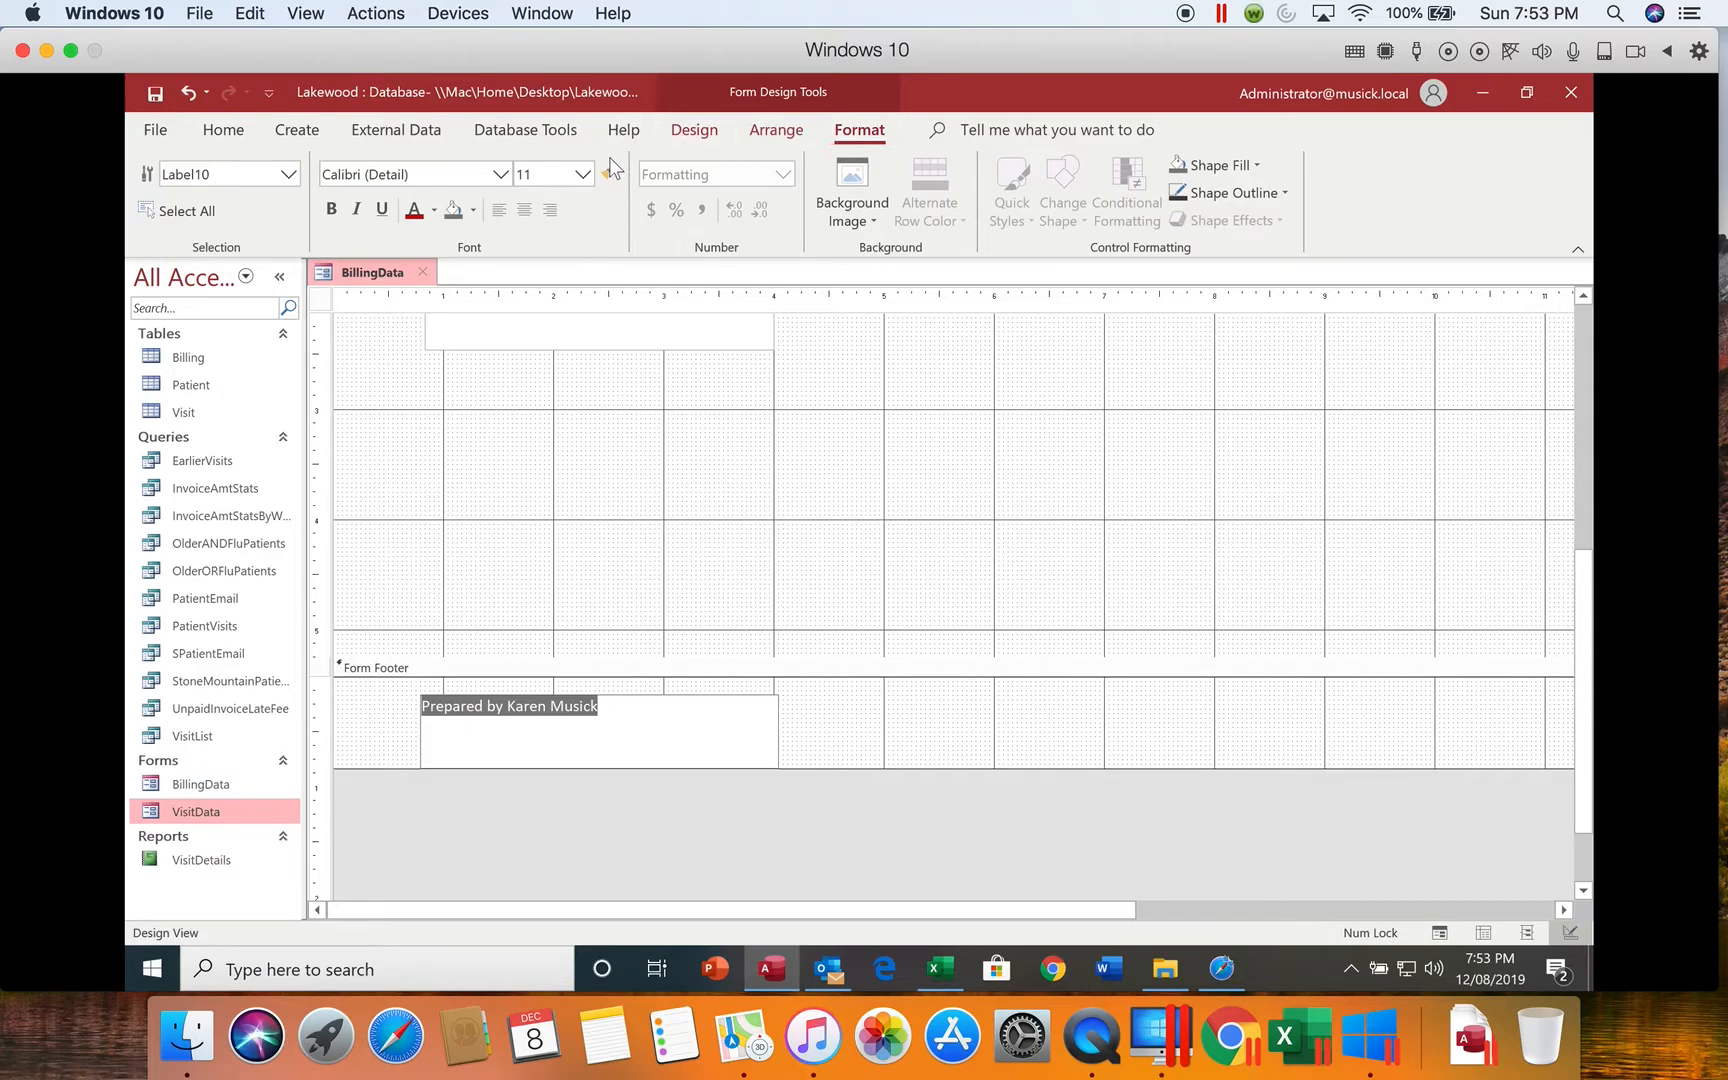
left_click(583, 175)
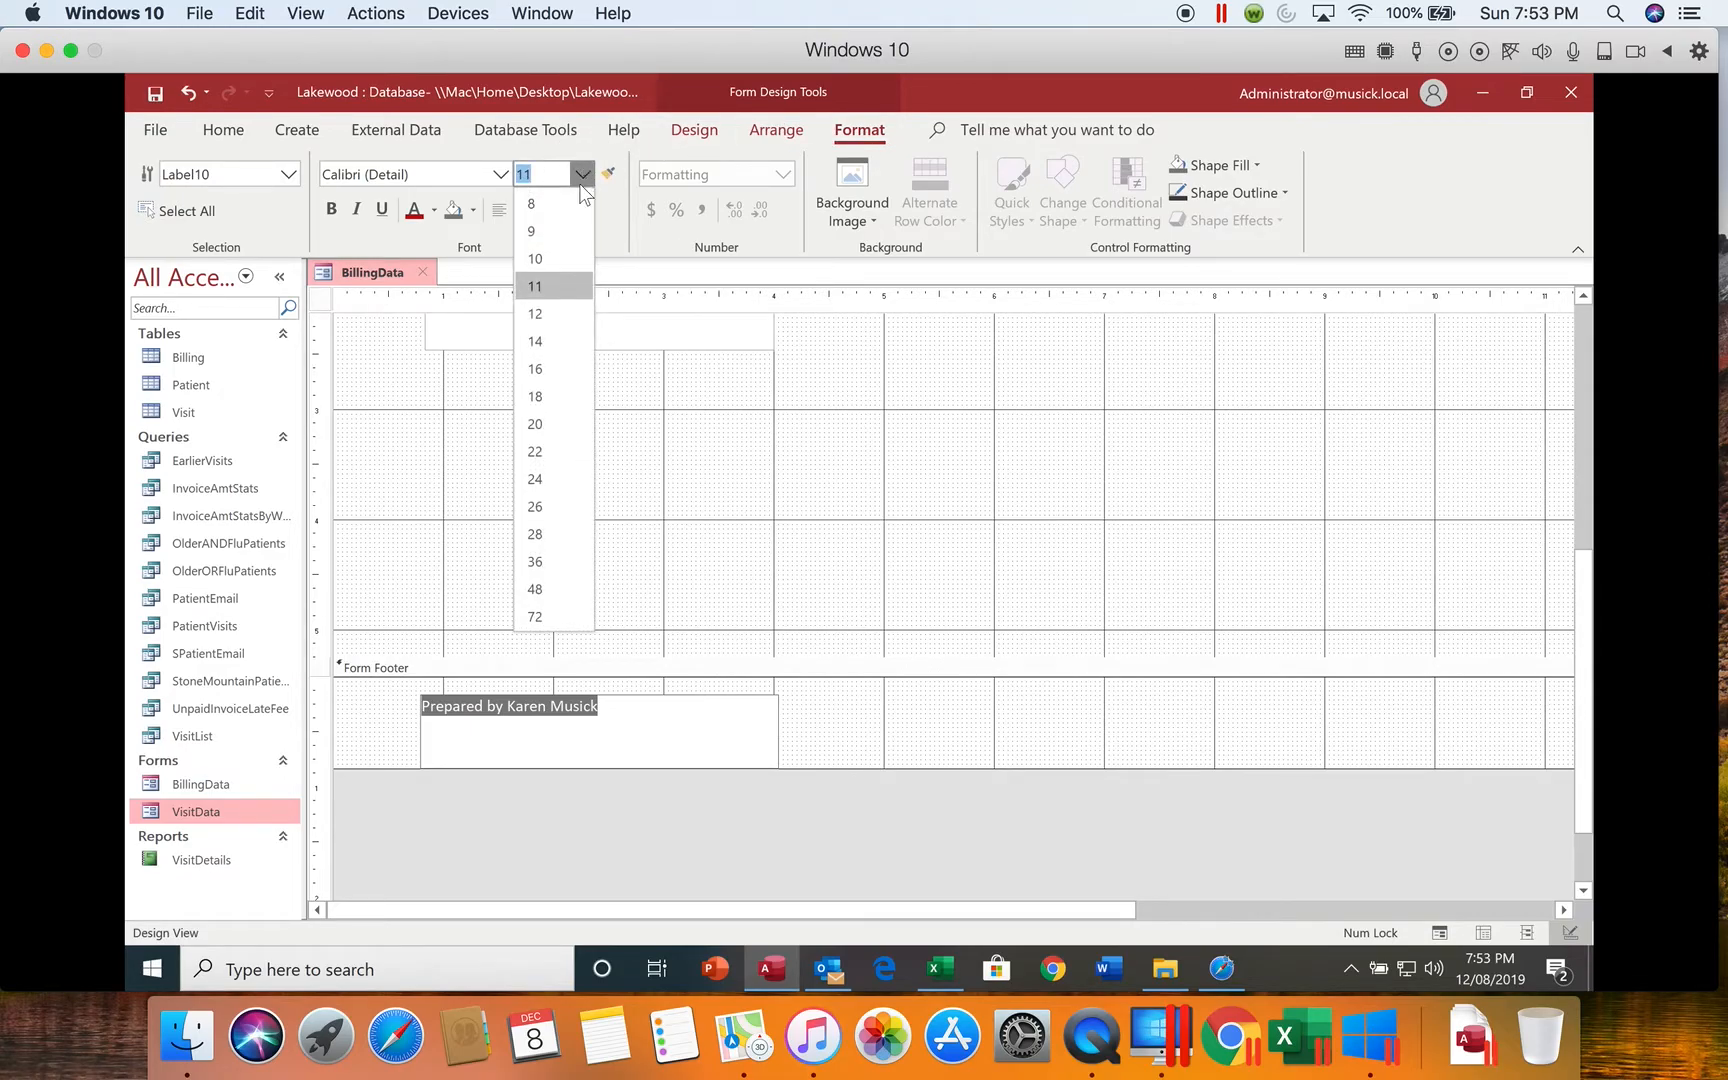
left_click(552, 310)
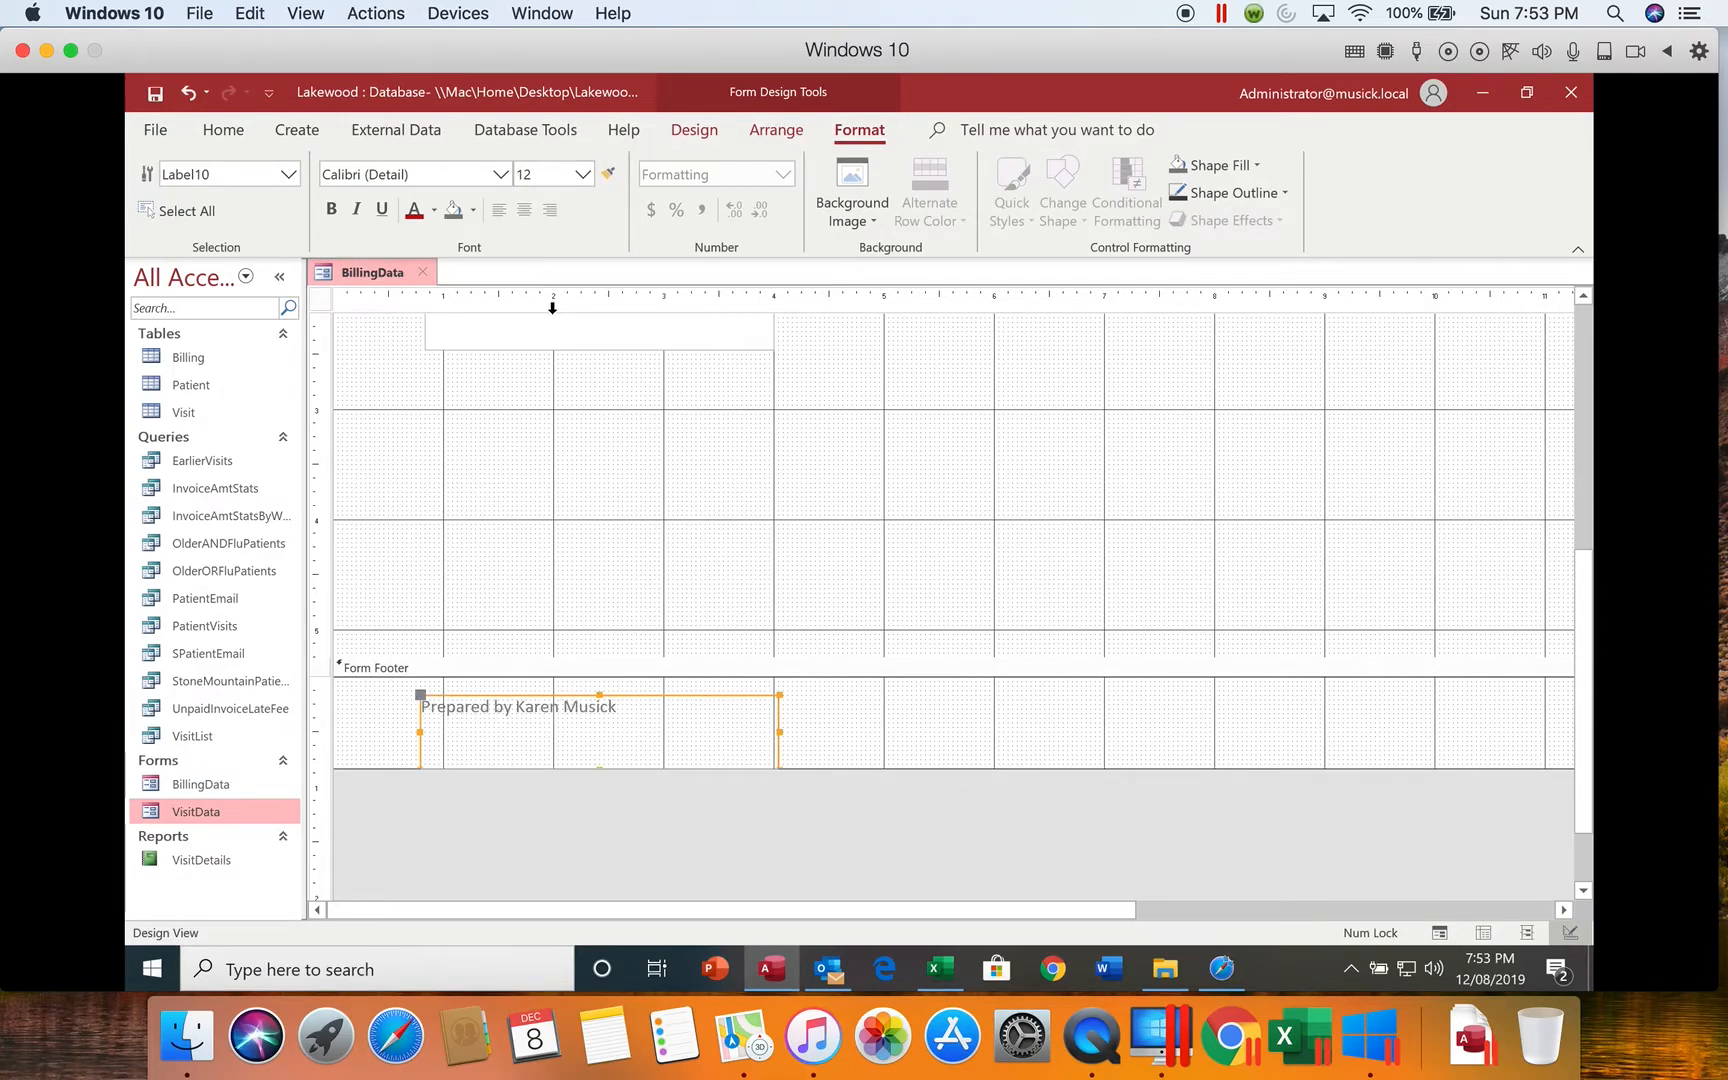
left_click(329, 211)
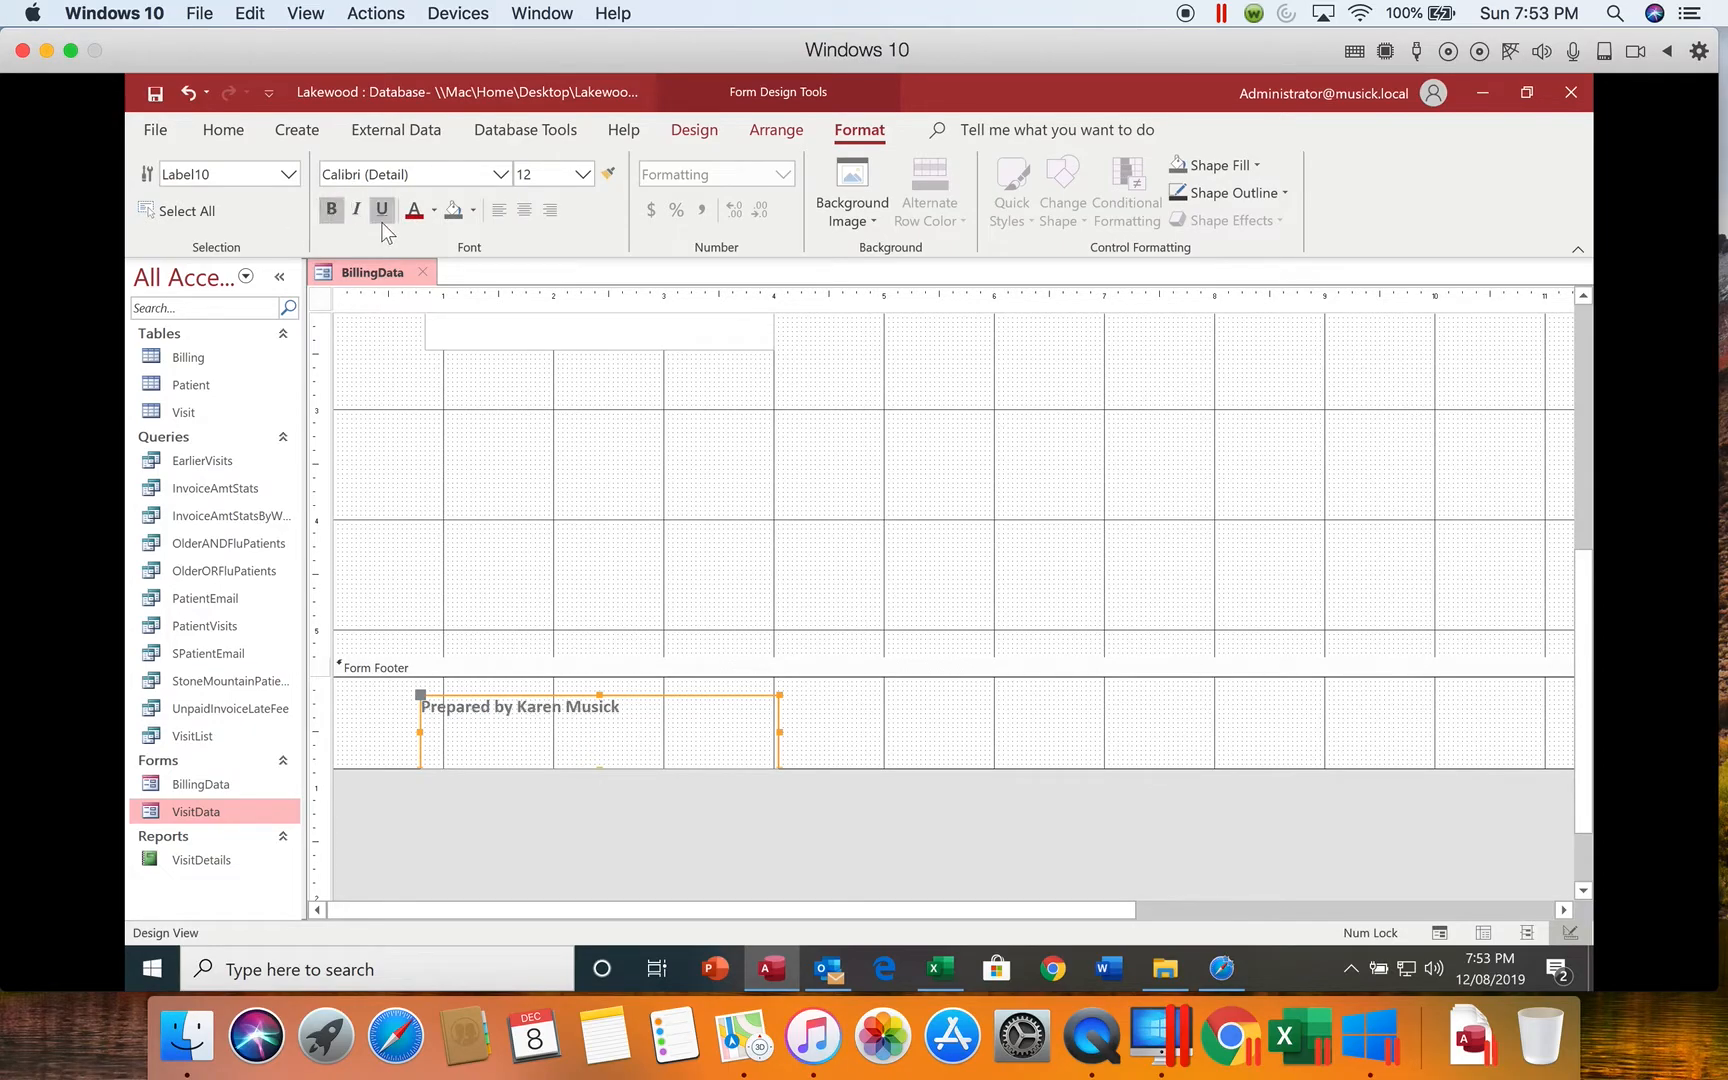
left_click(413, 212)
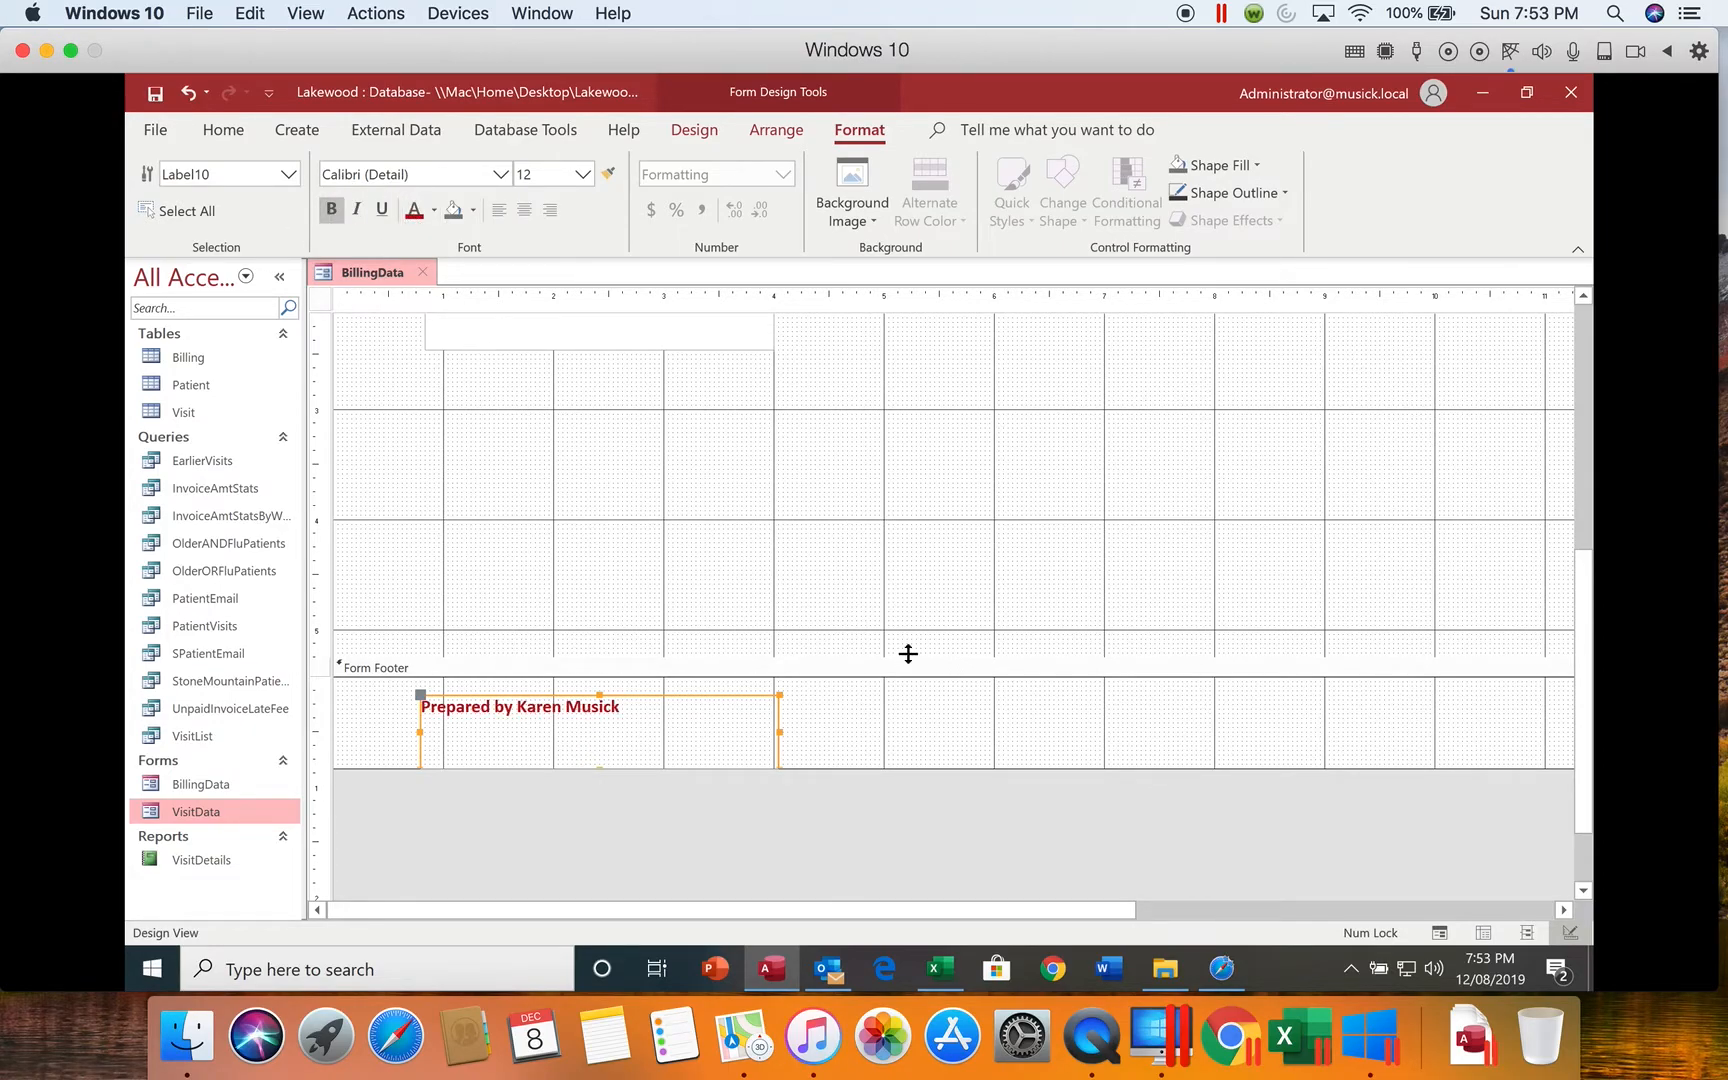
left_click(1583, 655)
left_click(1253, 749)
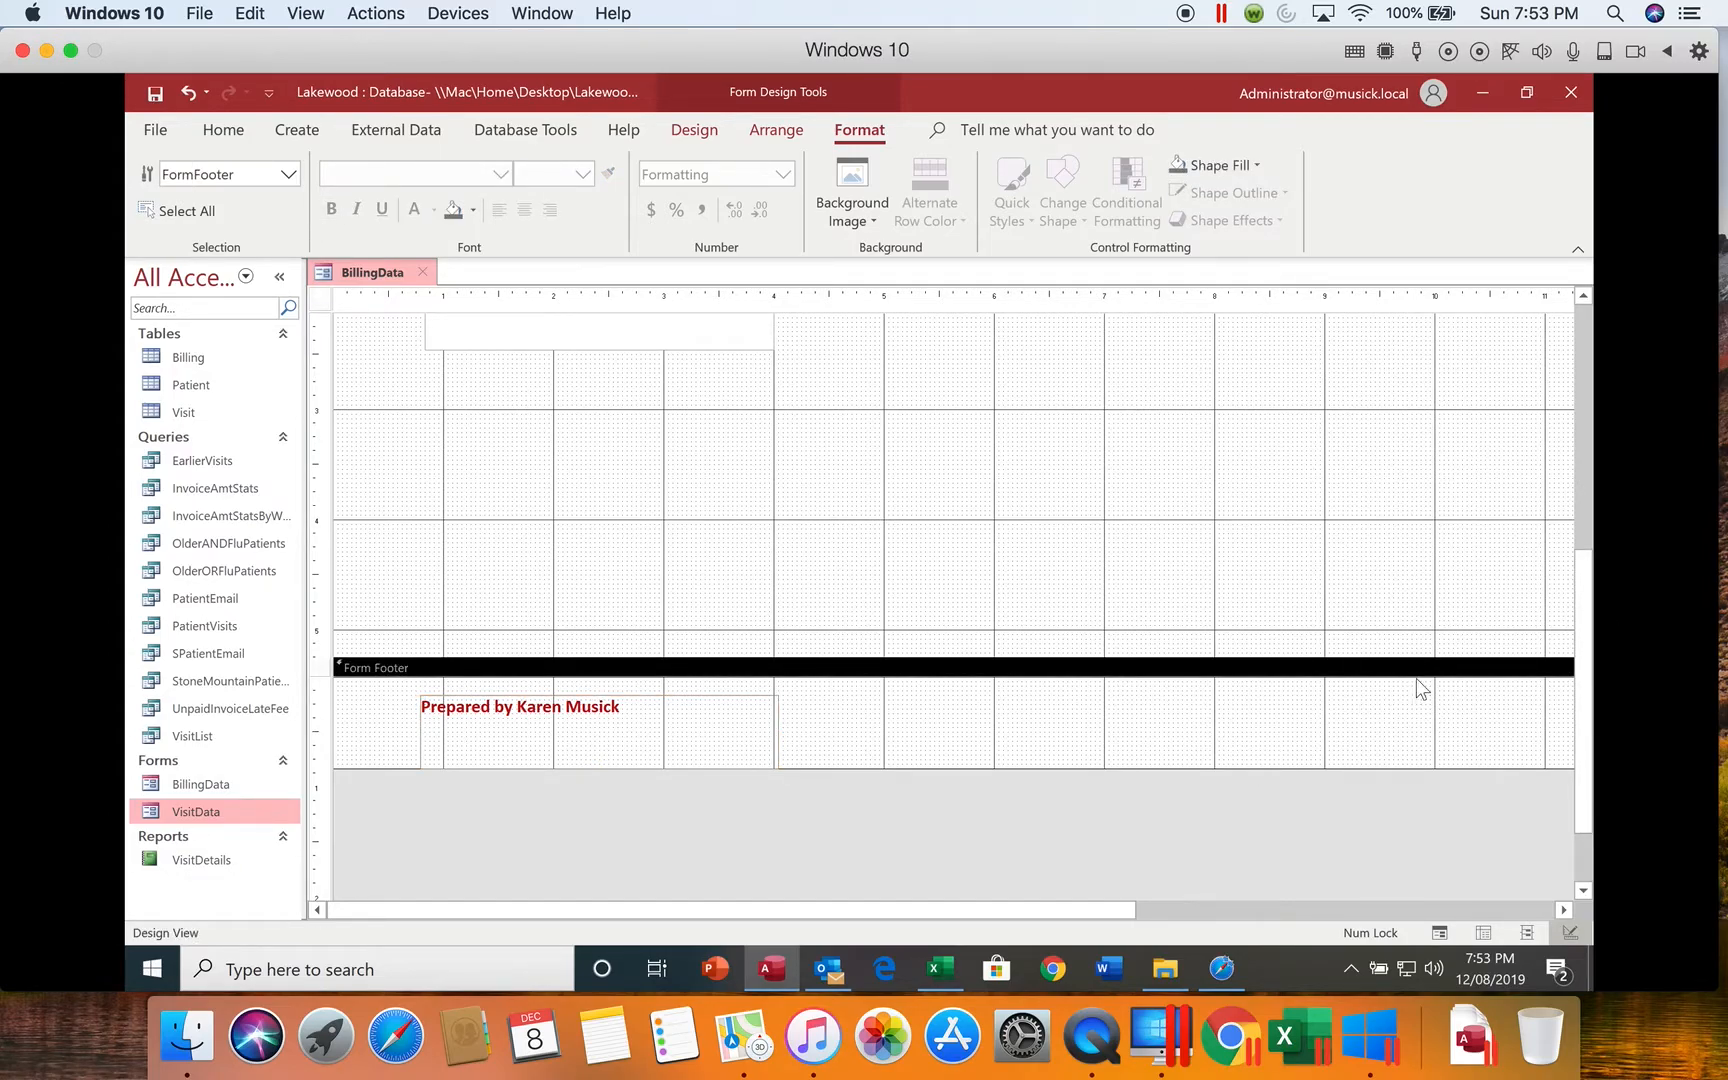
Step: Draw a text box about 2.4 inches wide and 0.4 inches high below InvoiceItem in the Detail section, starting at the 2-inch mark
left_click_drag(1586, 652, 1580, 388)
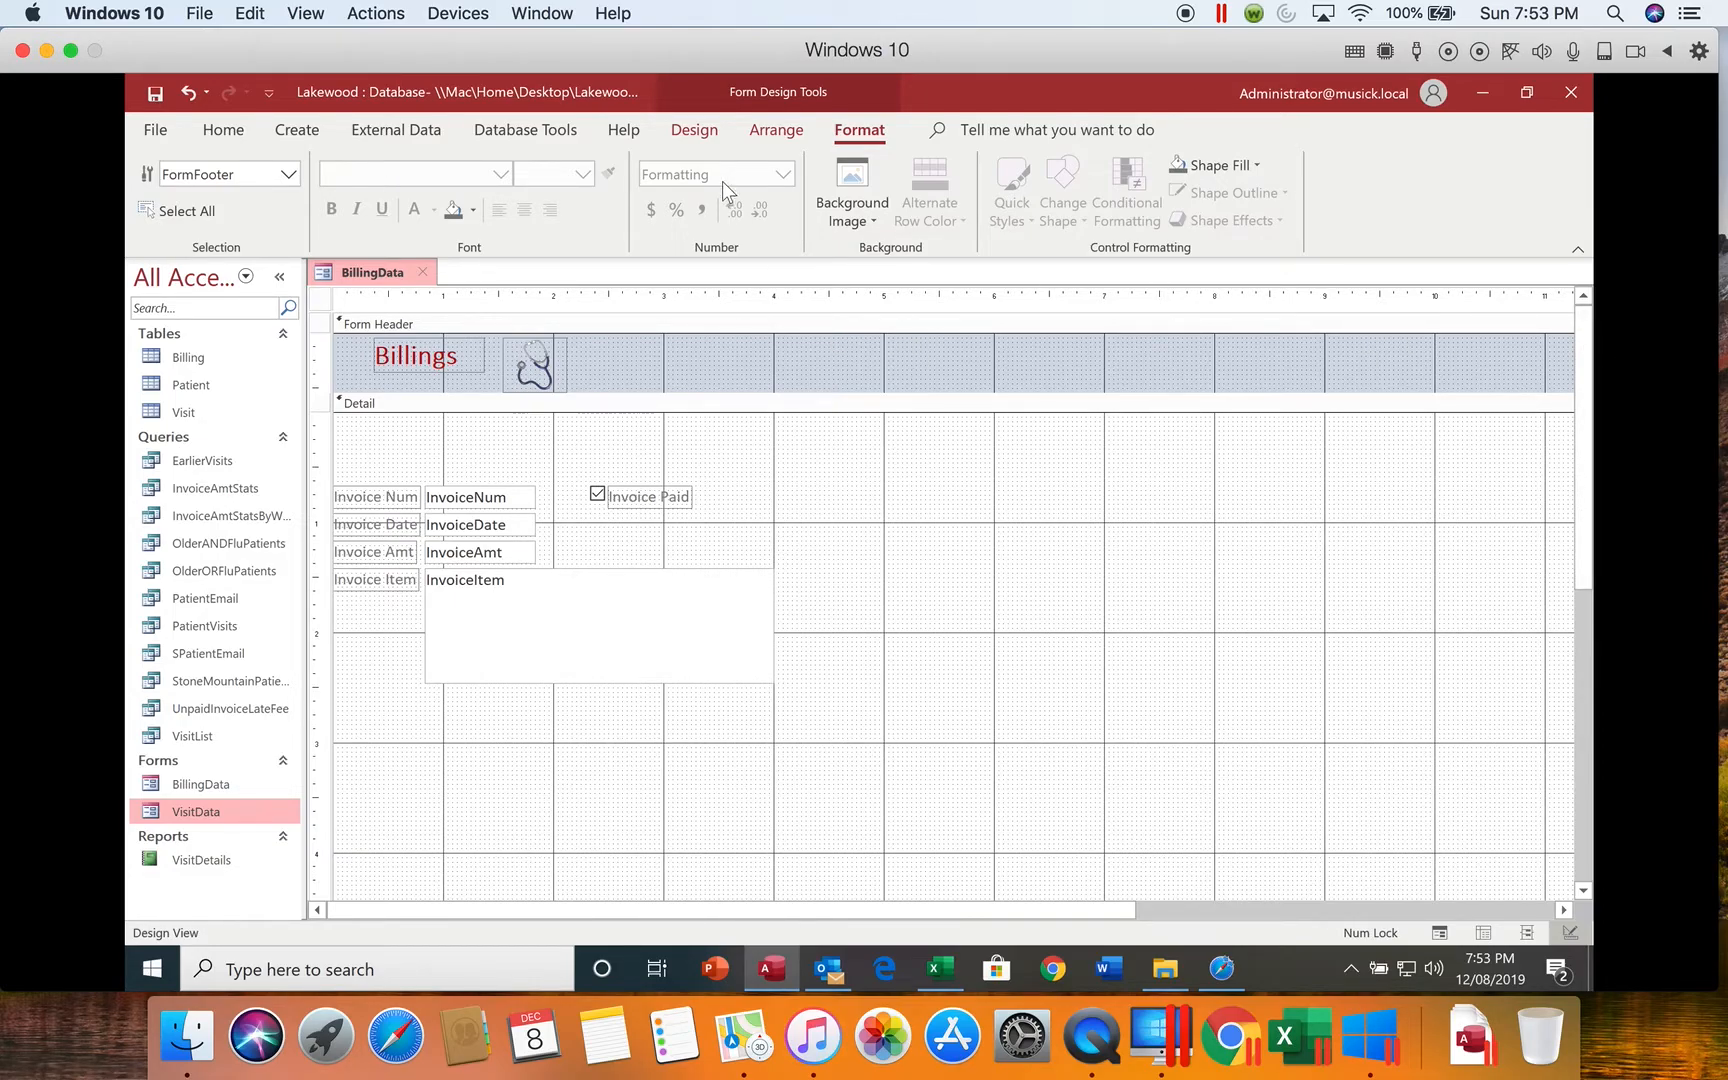
left_click(695, 131)
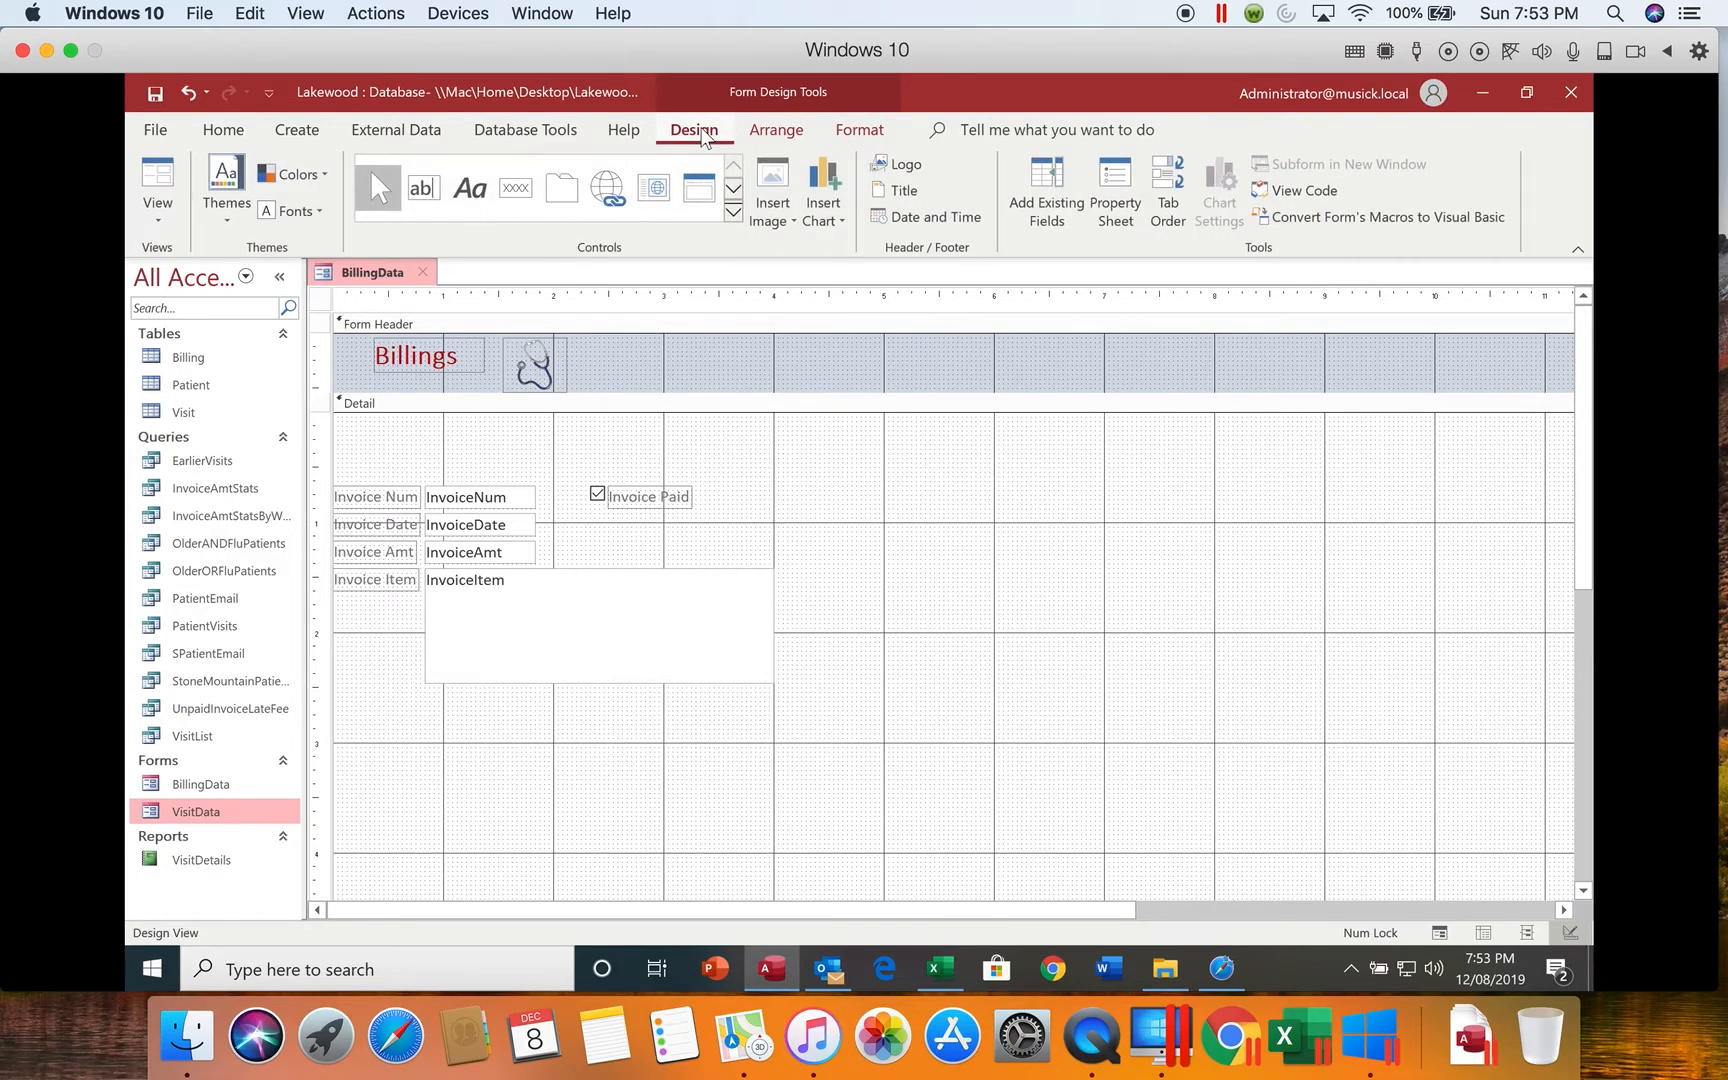
left_click(422, 190)
left_click_drag(553, 729, 817, 775)
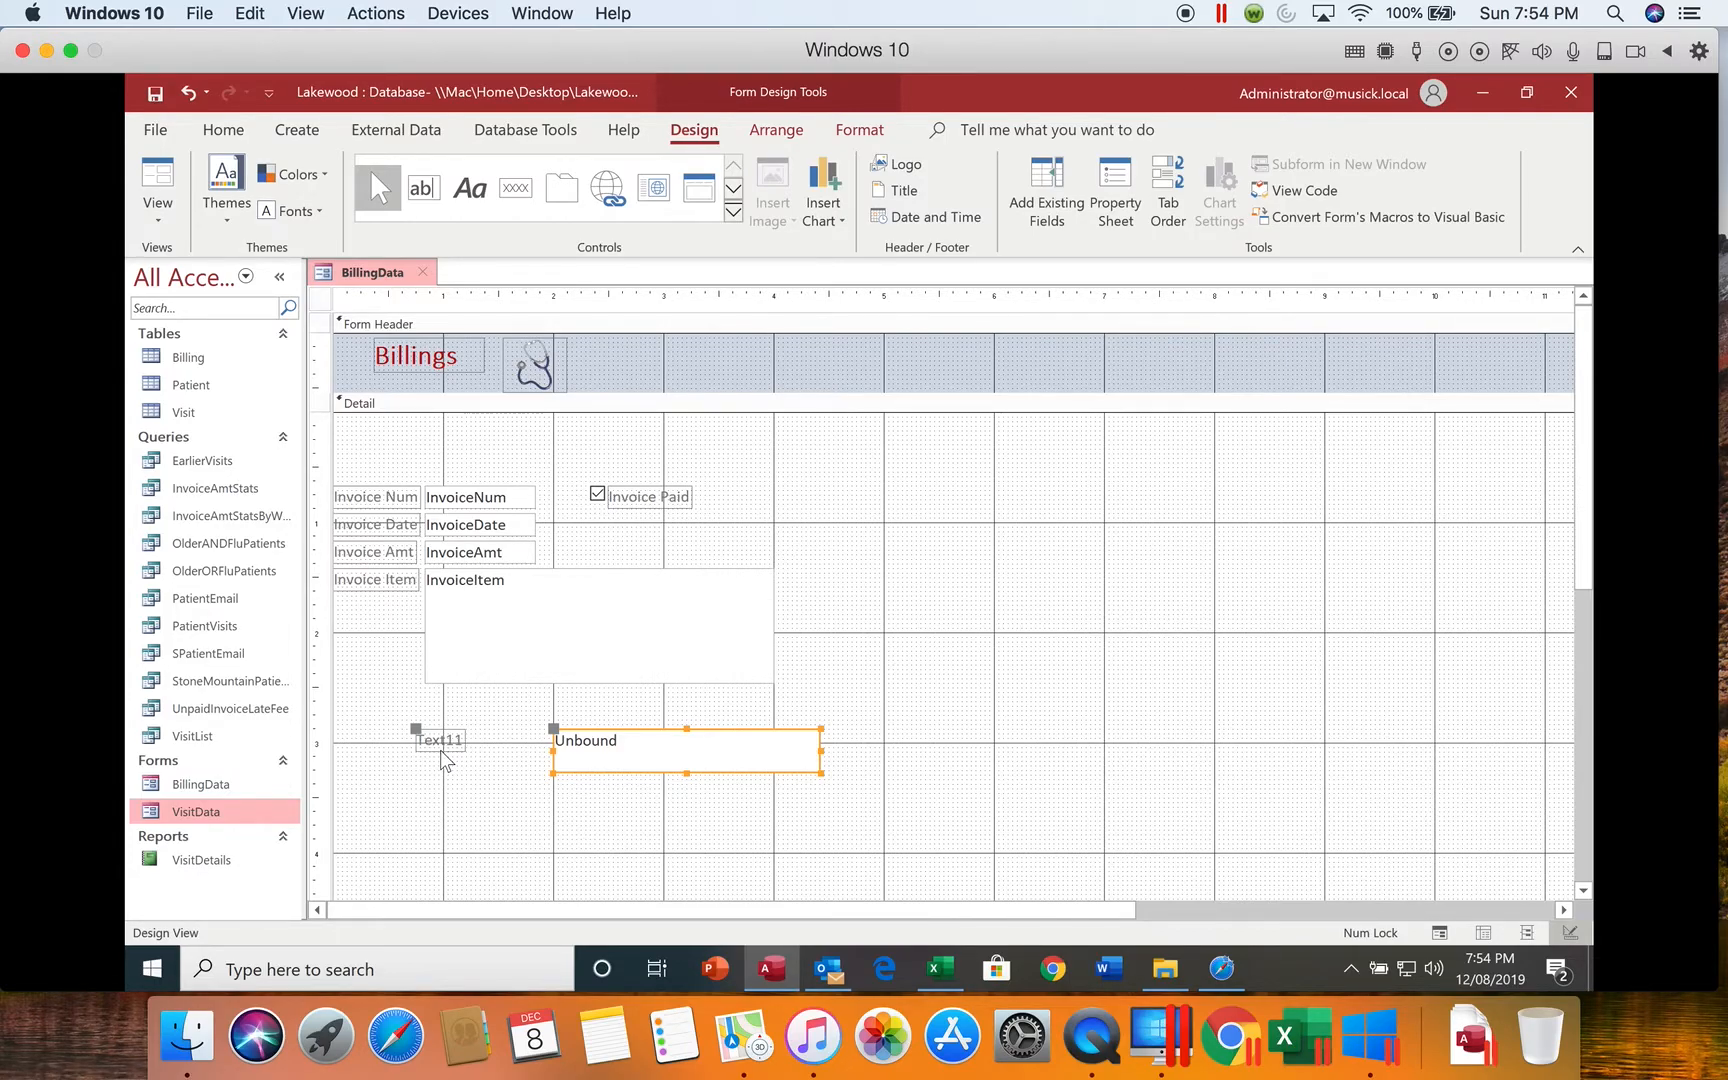
Step: Name the new unbound text box txtInvoiceAmtSum in its properties
left_click(650, 746)
left_click(652, 750)
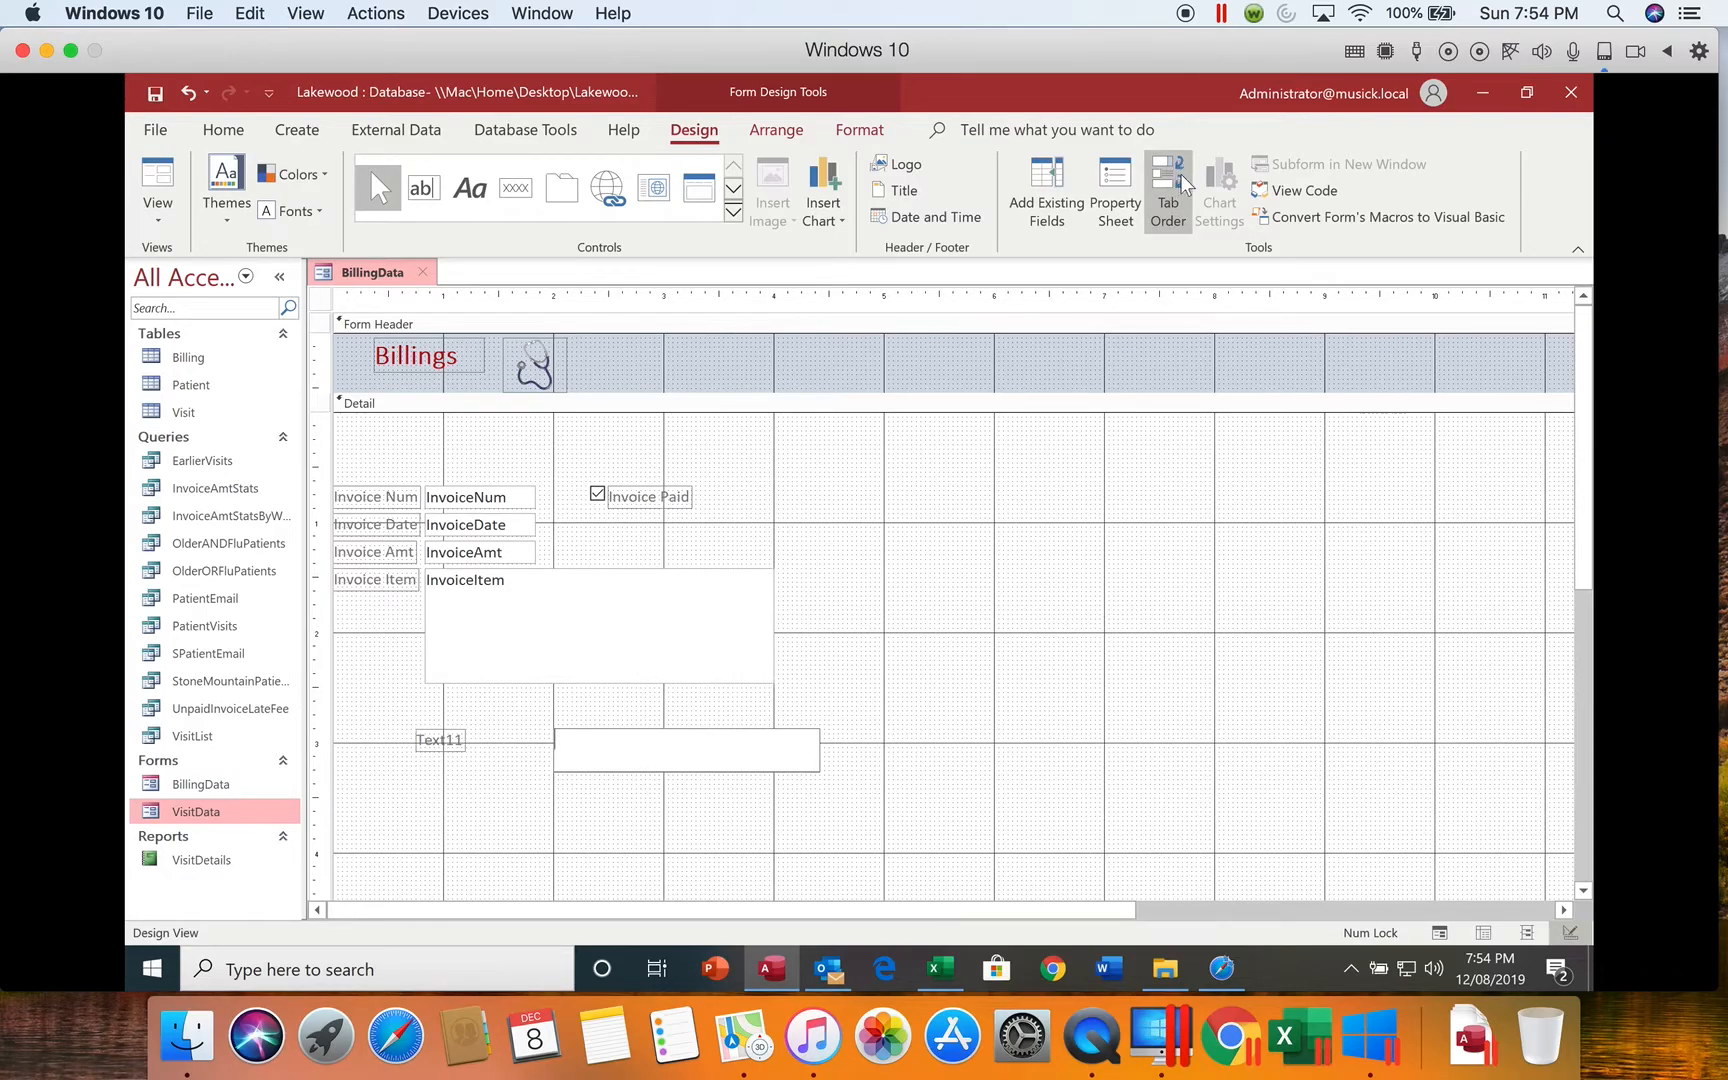
left_click(1116, 188)
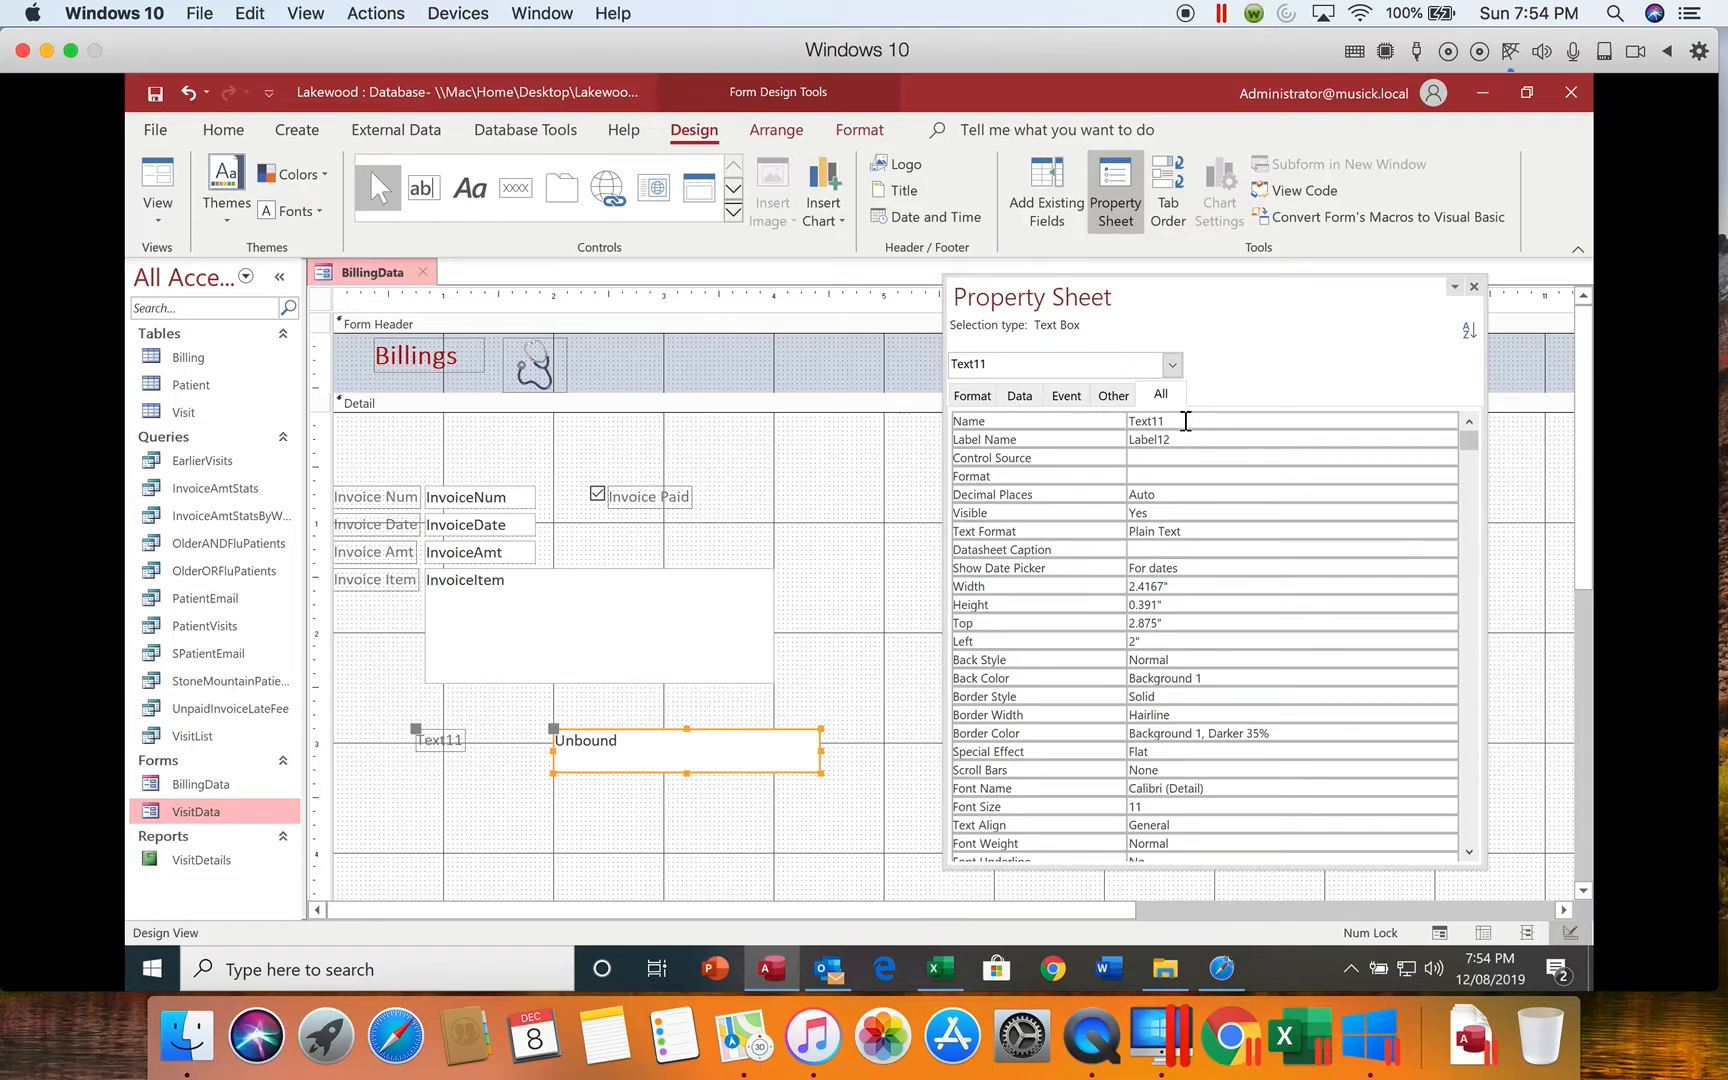
left_click(1116, 428)
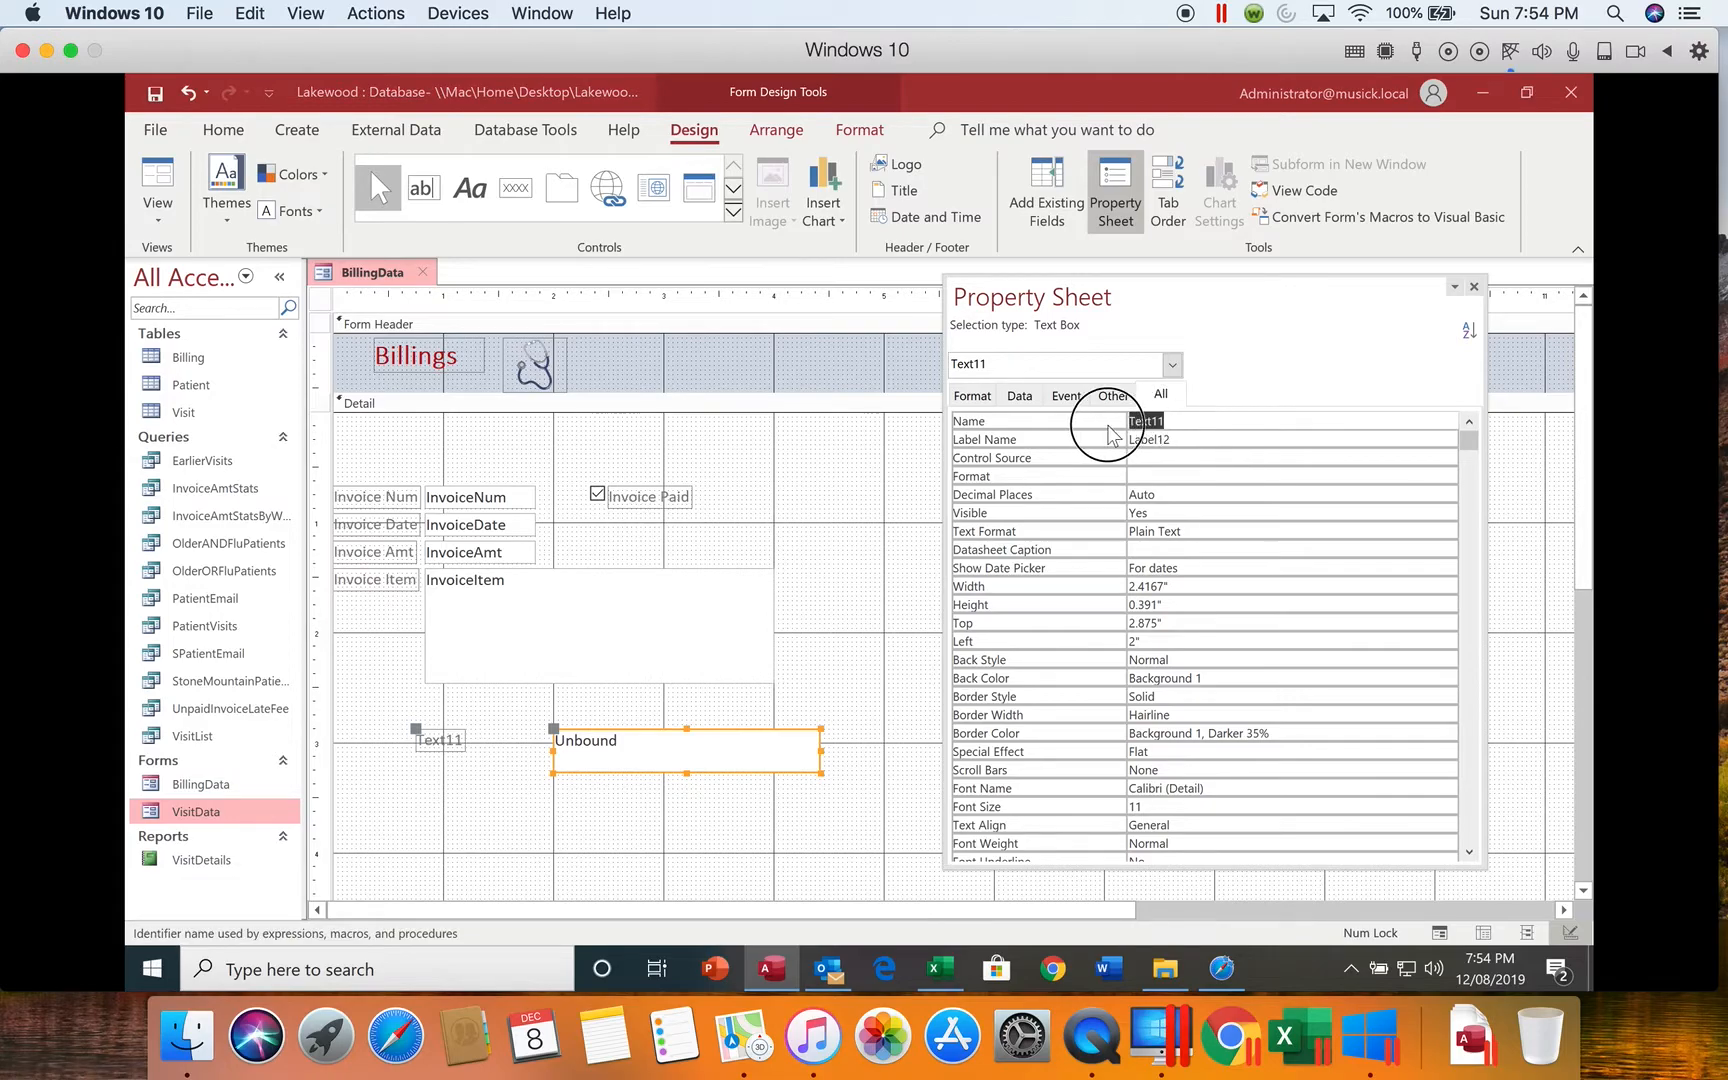
type("txtInvoiceAmtSum")
Step: Set the control source of txtInvoiceAmtSum to =Sum([InvoiceAmt])
left_click(1158, 460)
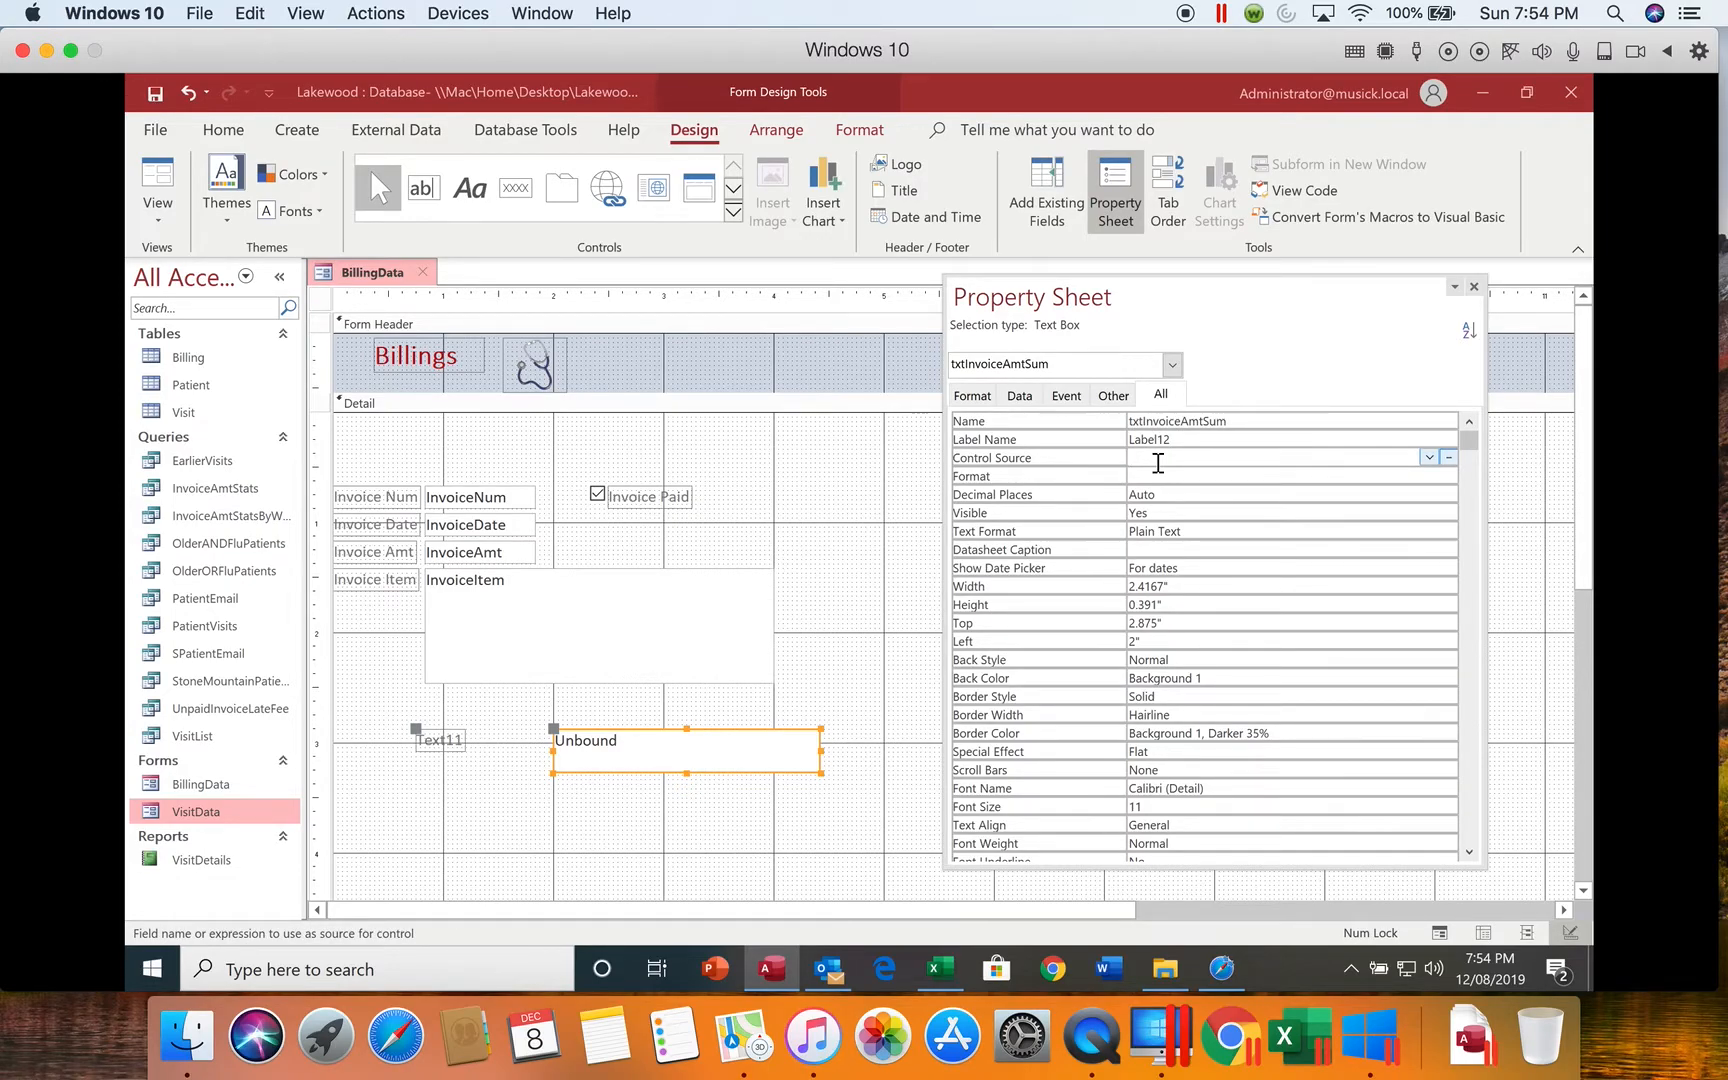
type("=sum")
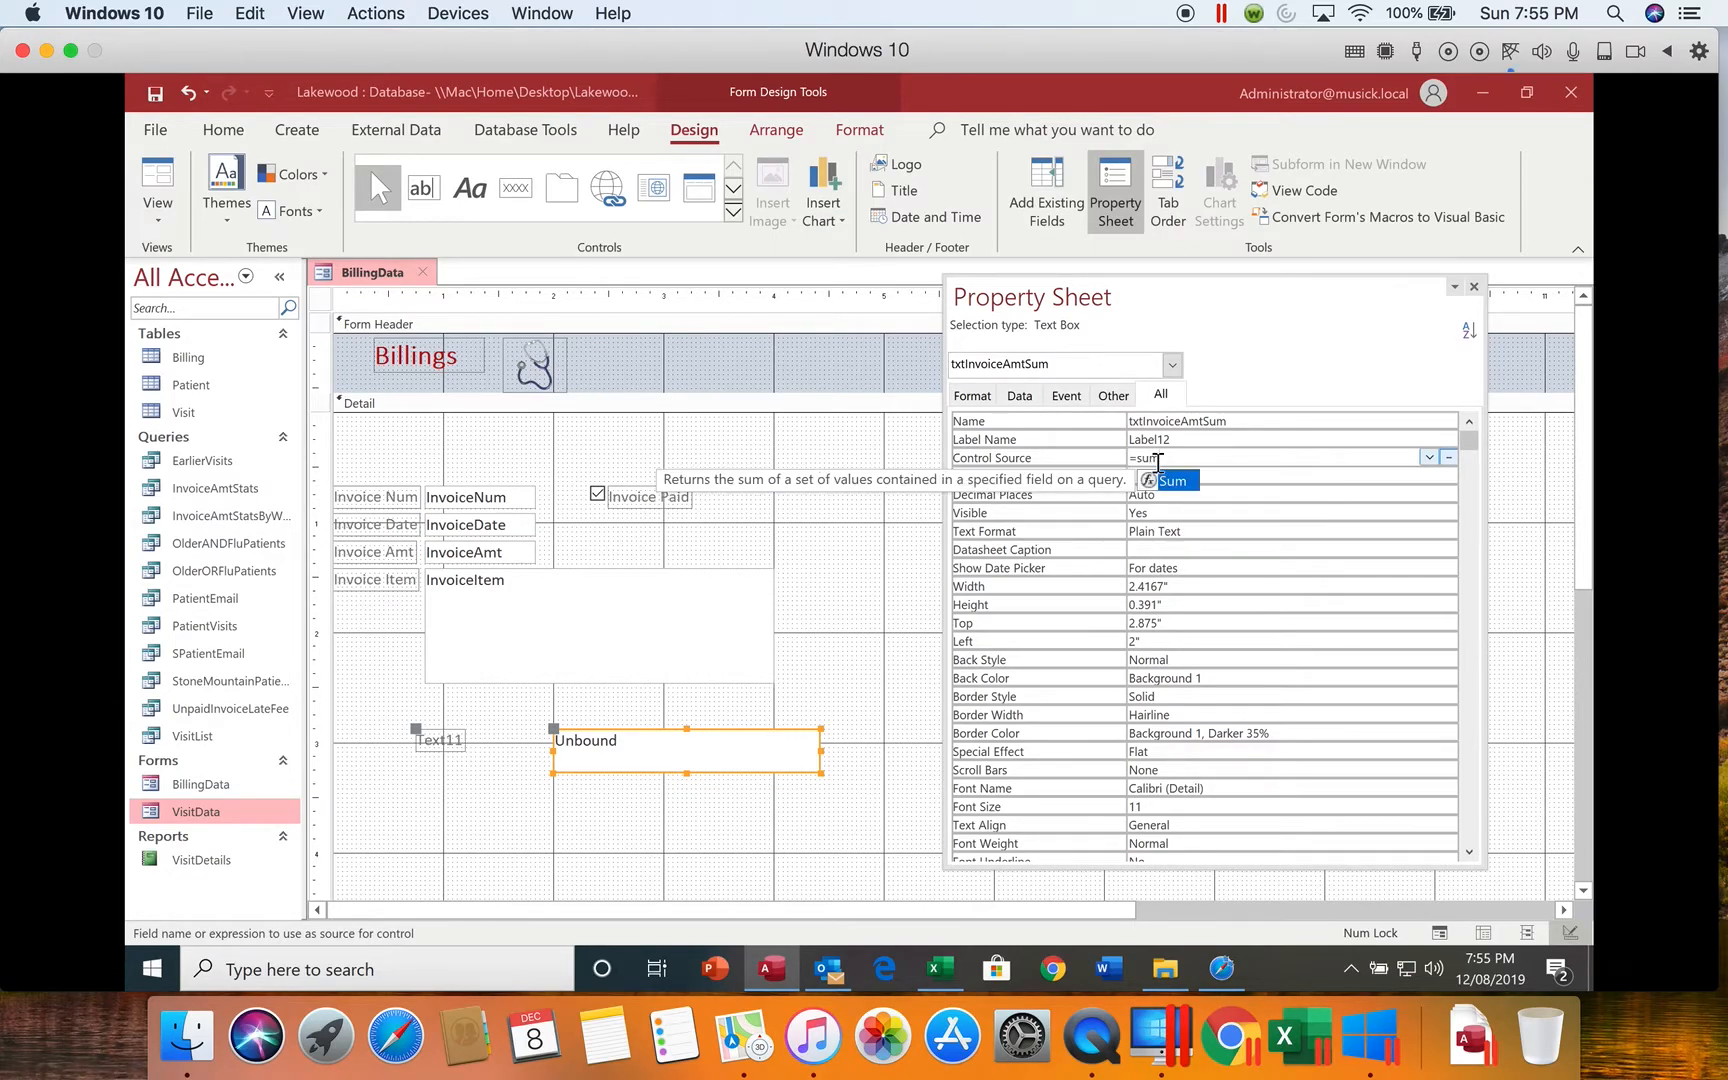
type("(Invoice")
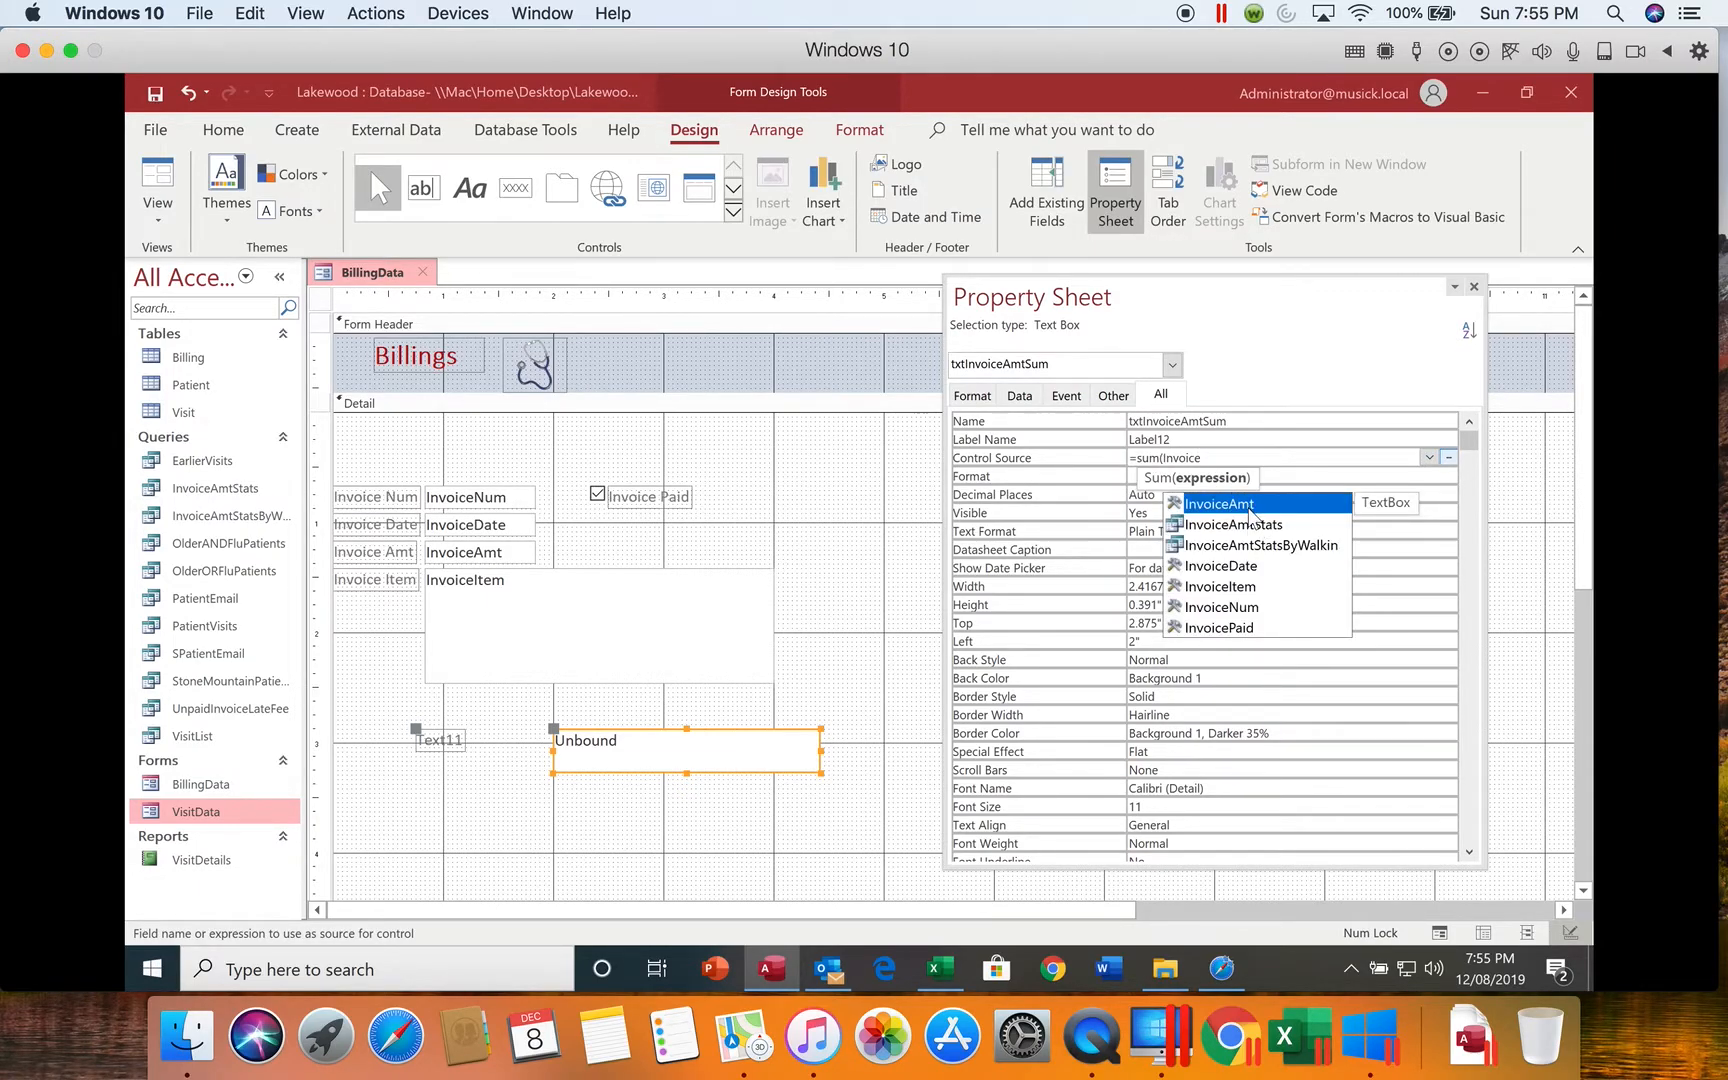
double_click(1251, 508)
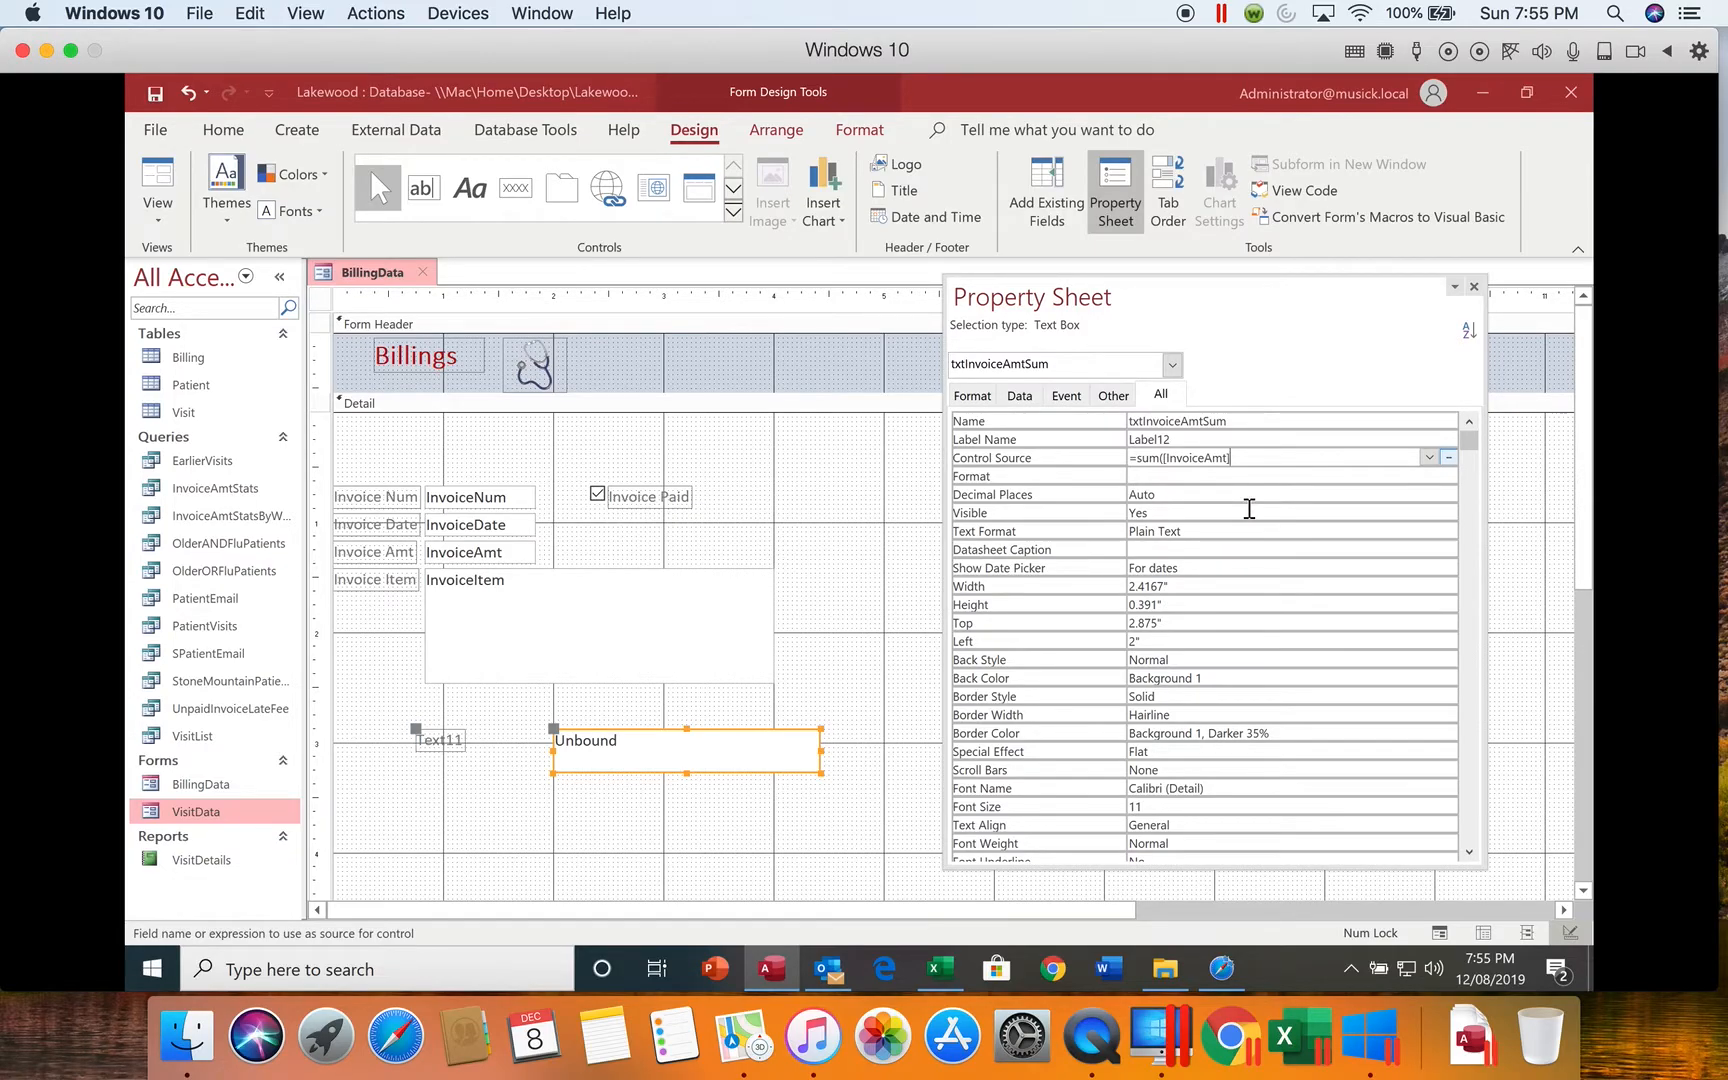
type(")")
Step: Set the format of txtInvoiceAmtSum to Currency with 2 decimal places and close its properties
left_click(1309, 480)
left_click(1450, 477)
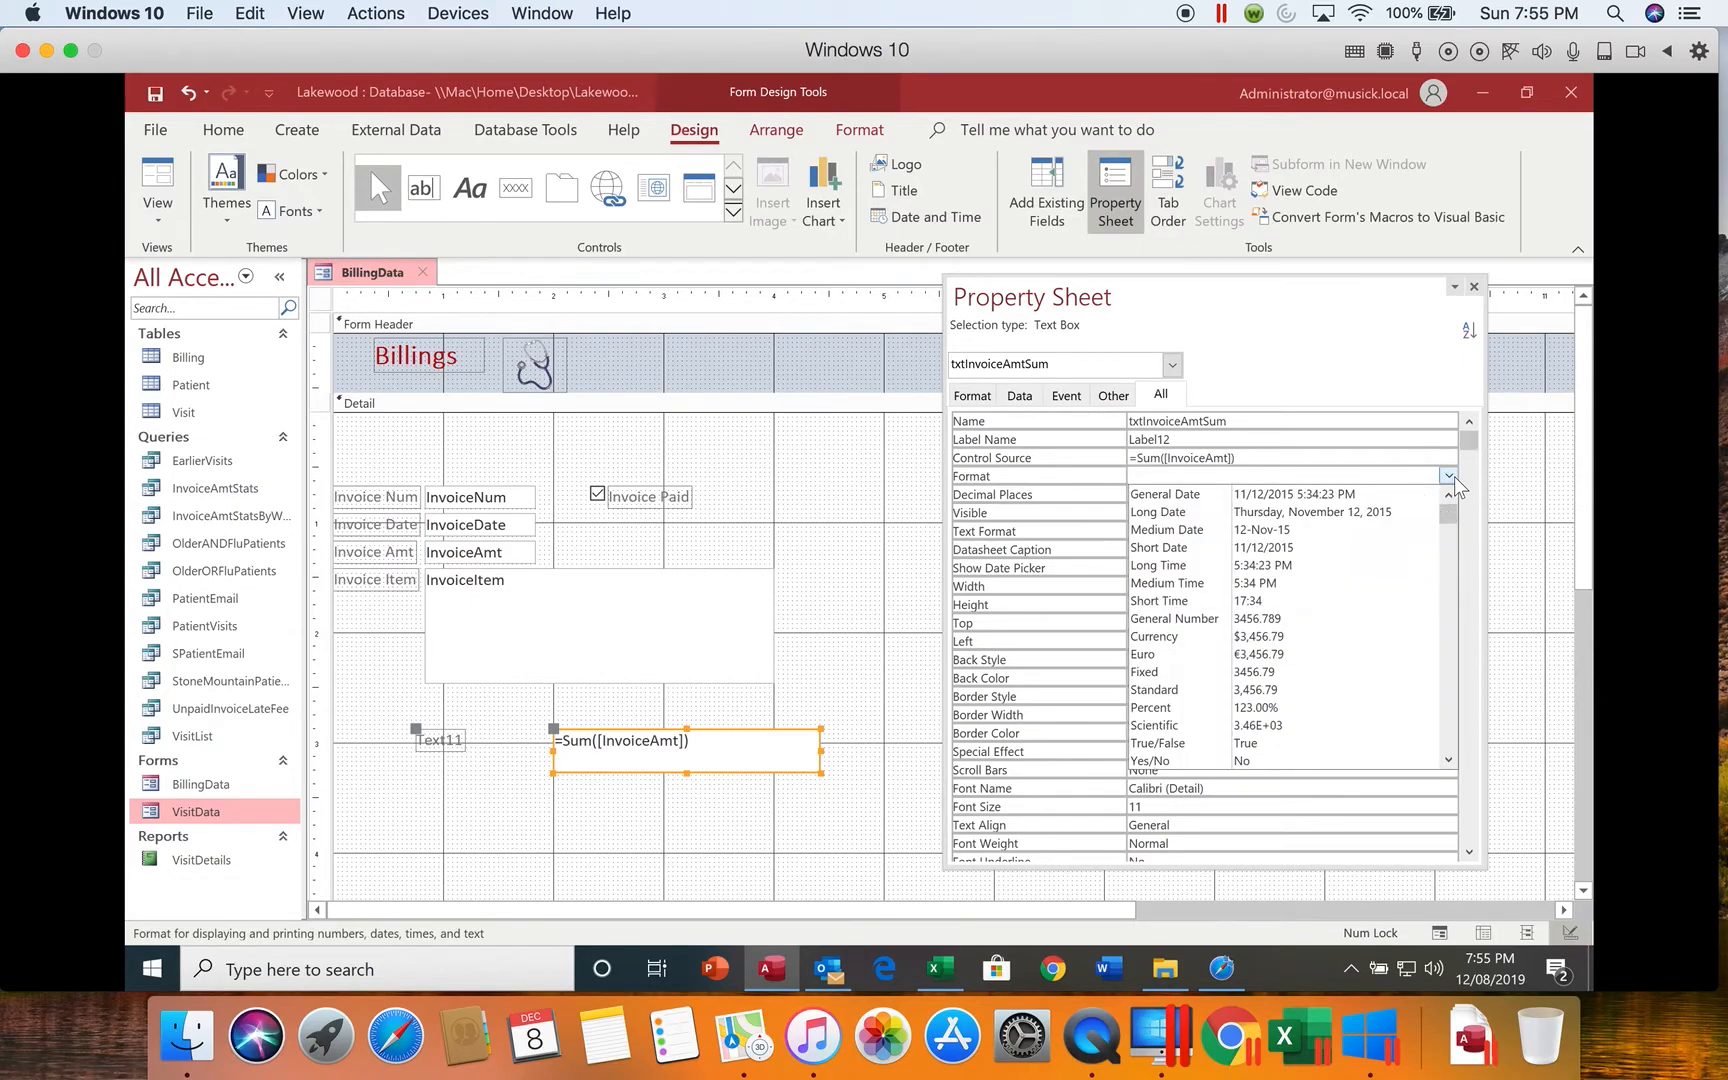
left_click(1222, 637)
left_click(1256, 497)
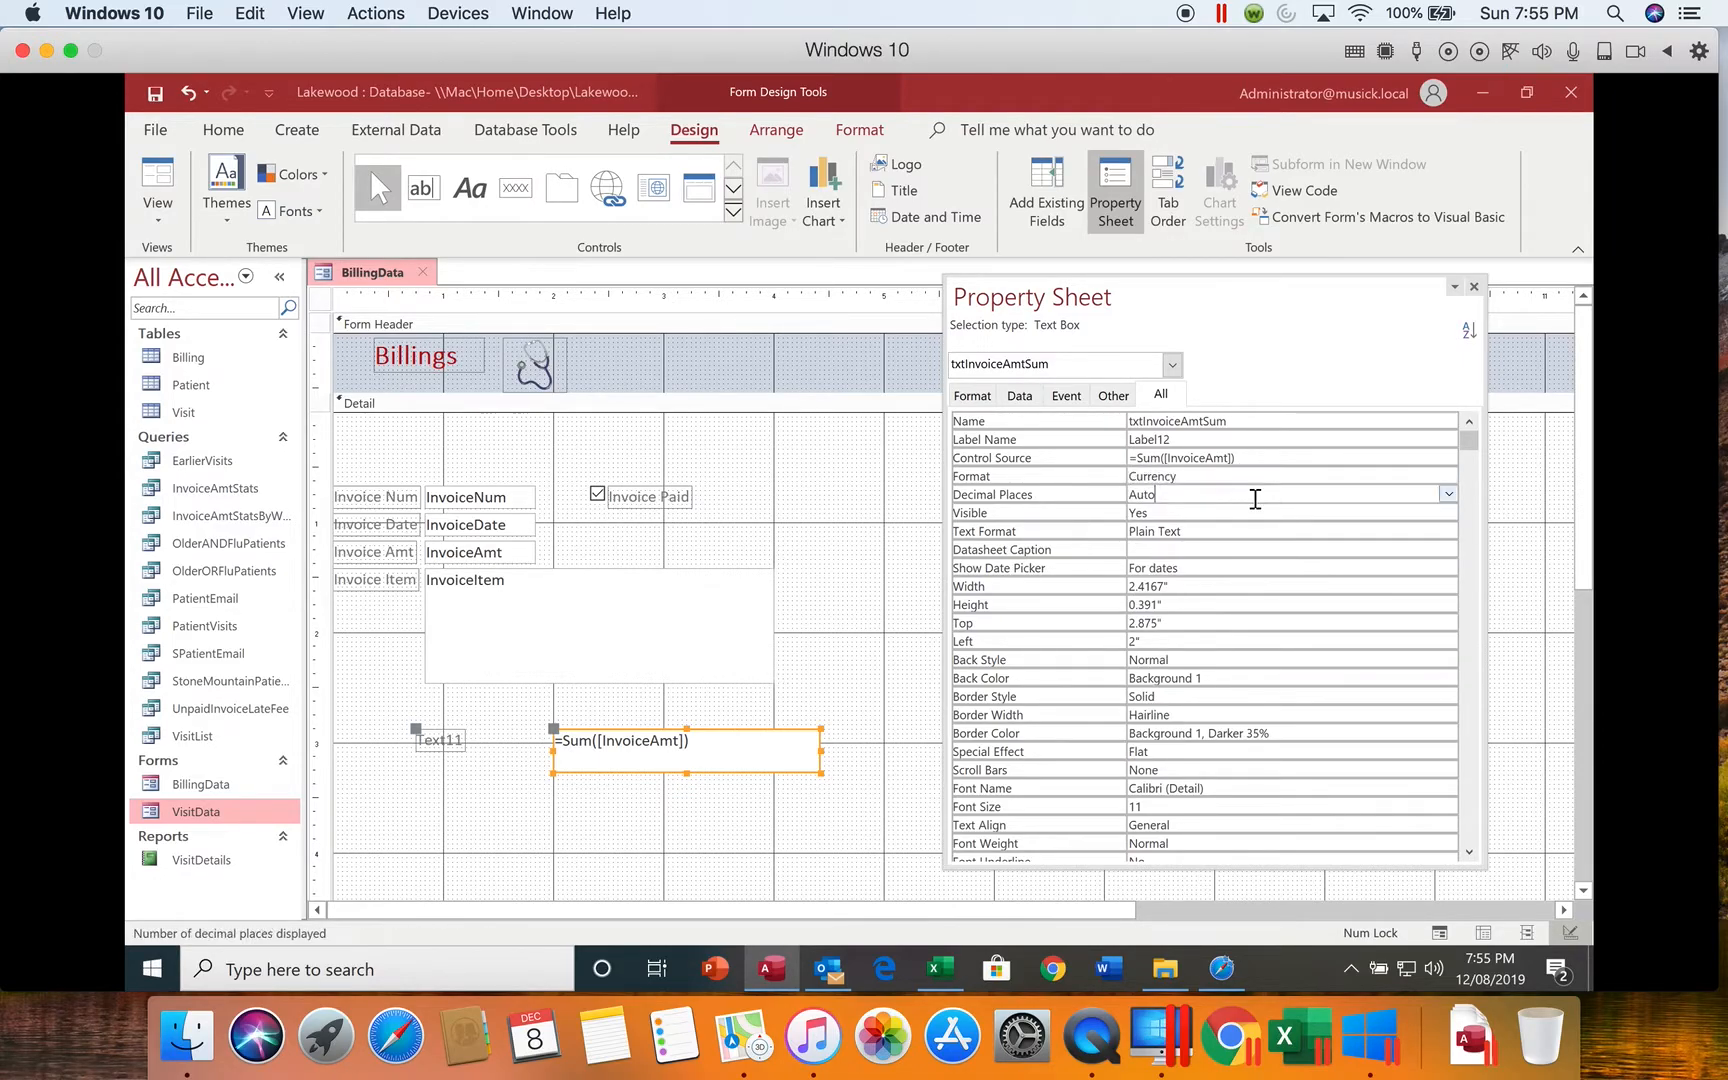
left_click(1449, 493)
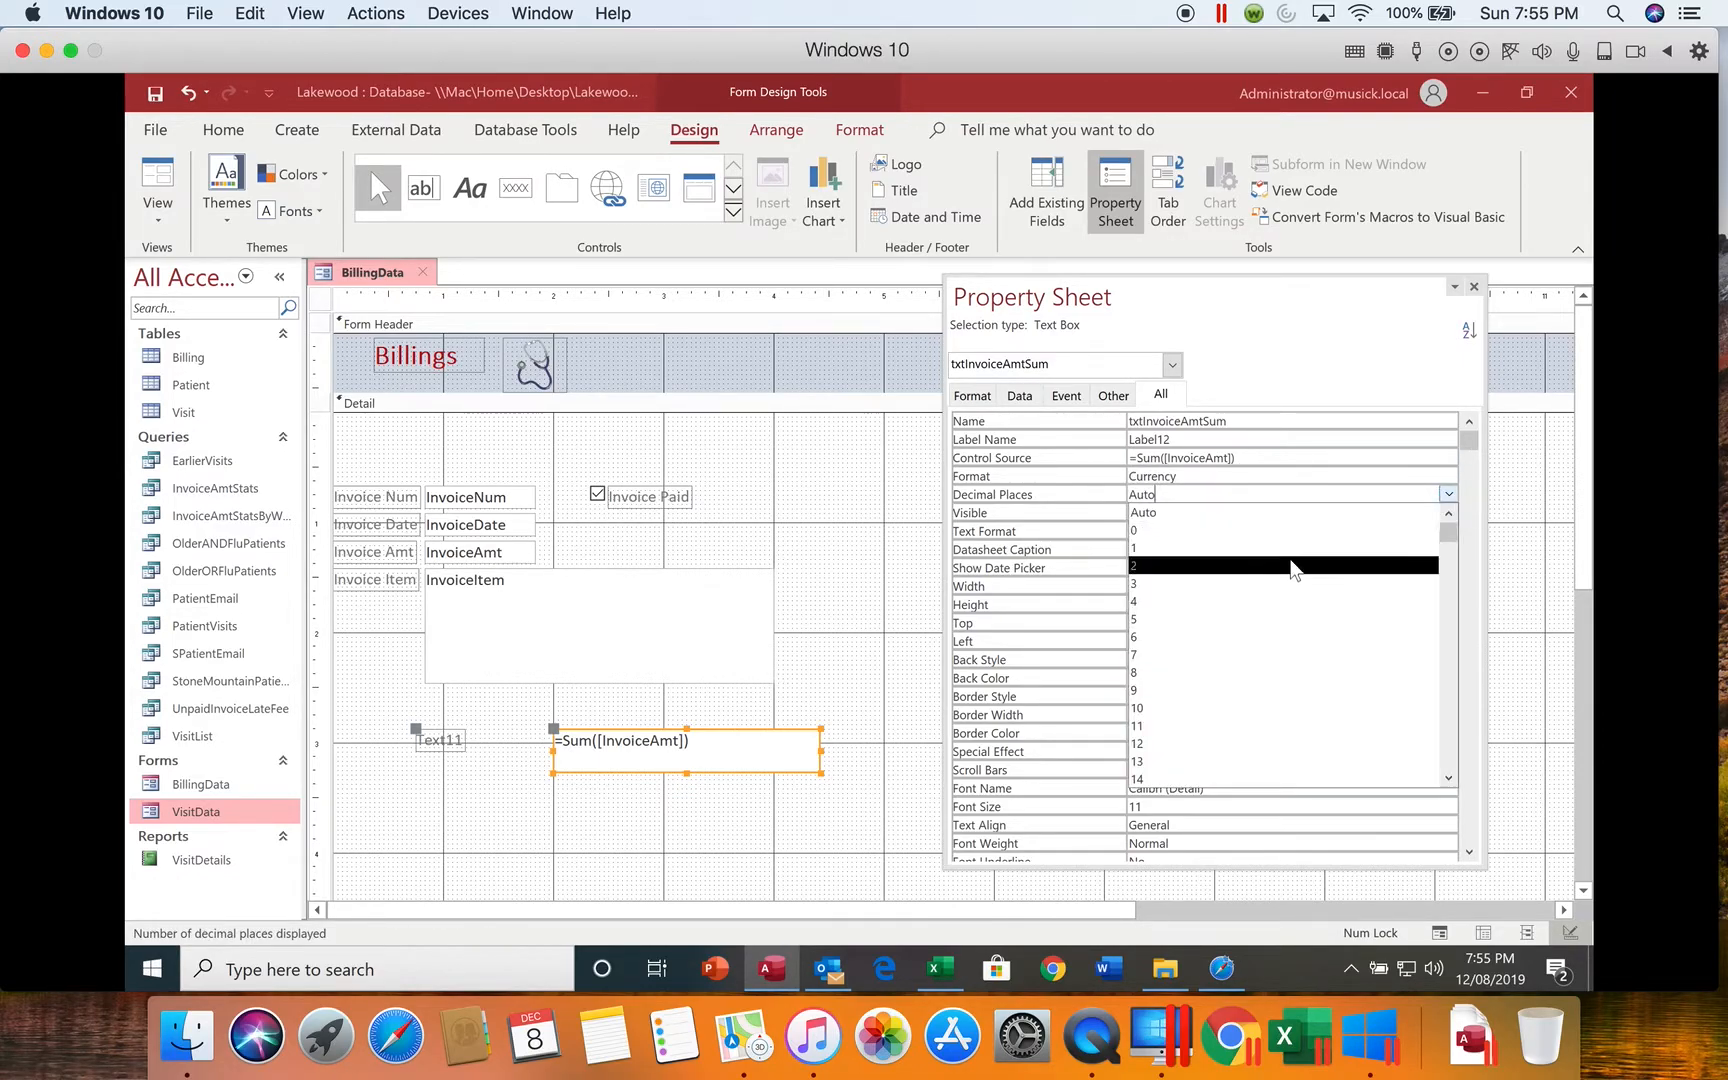
left_click(1290, 565)
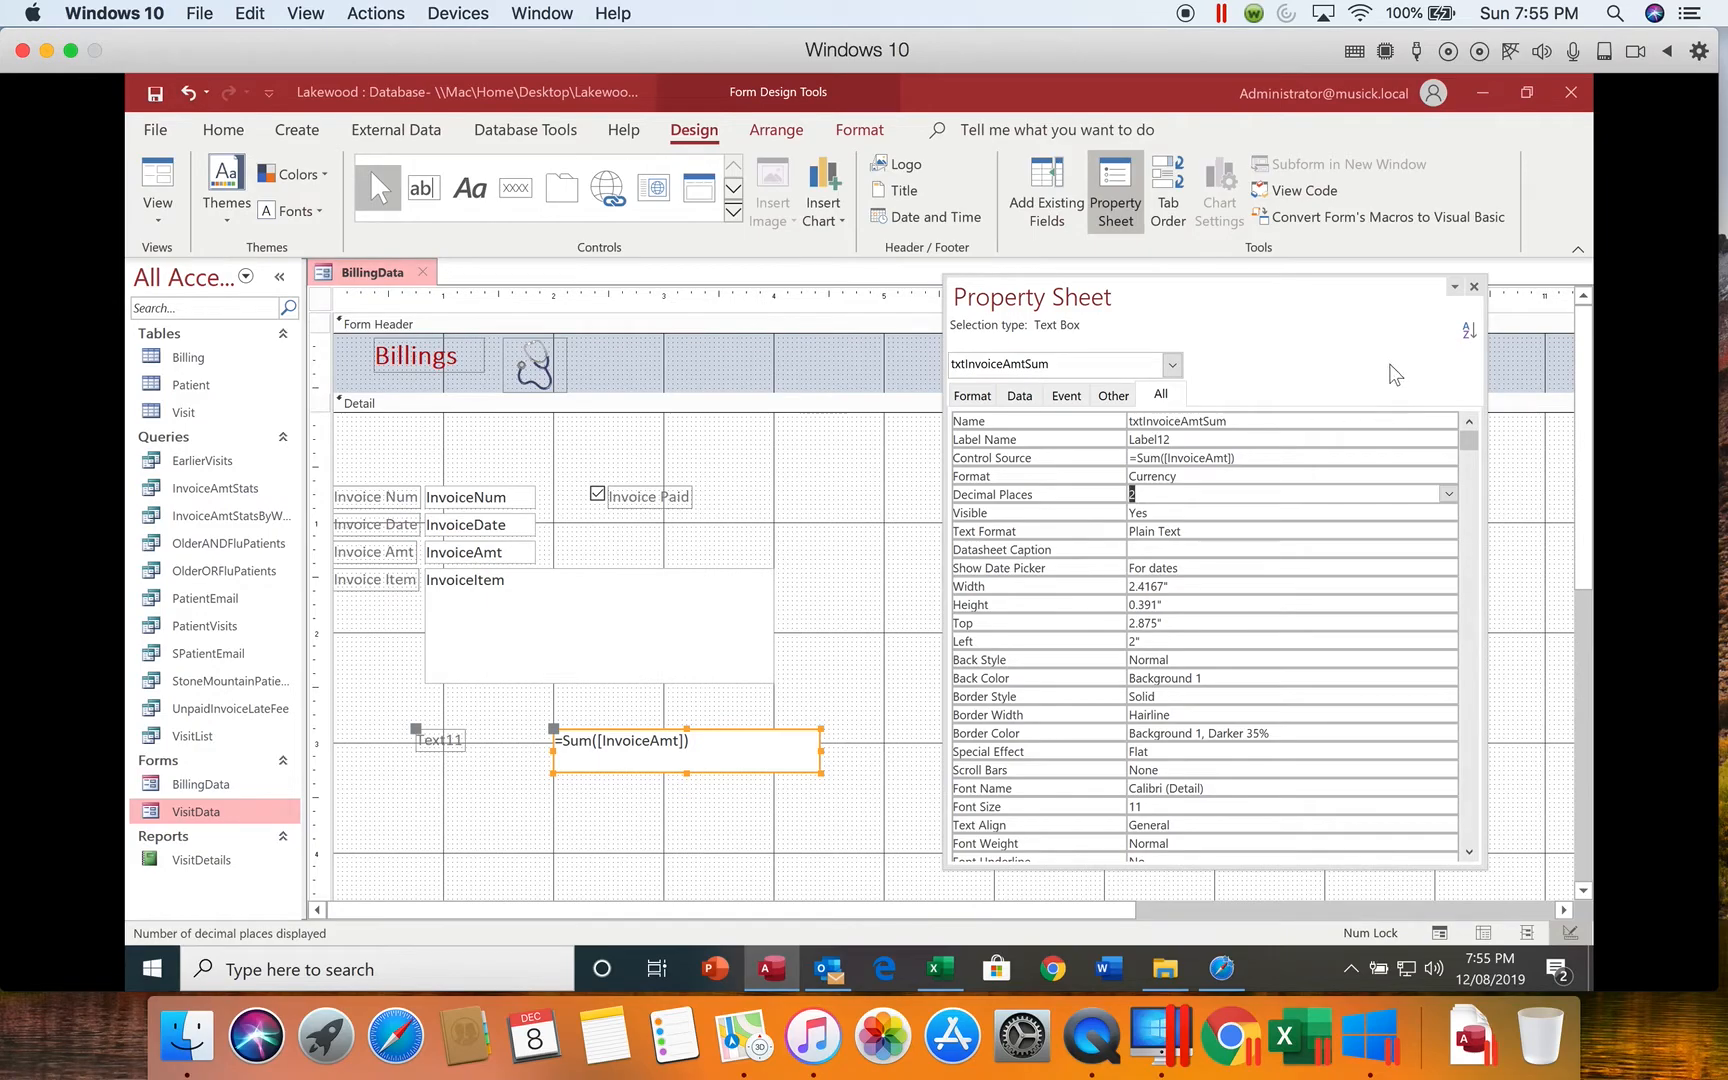
left_click(1474, 287)
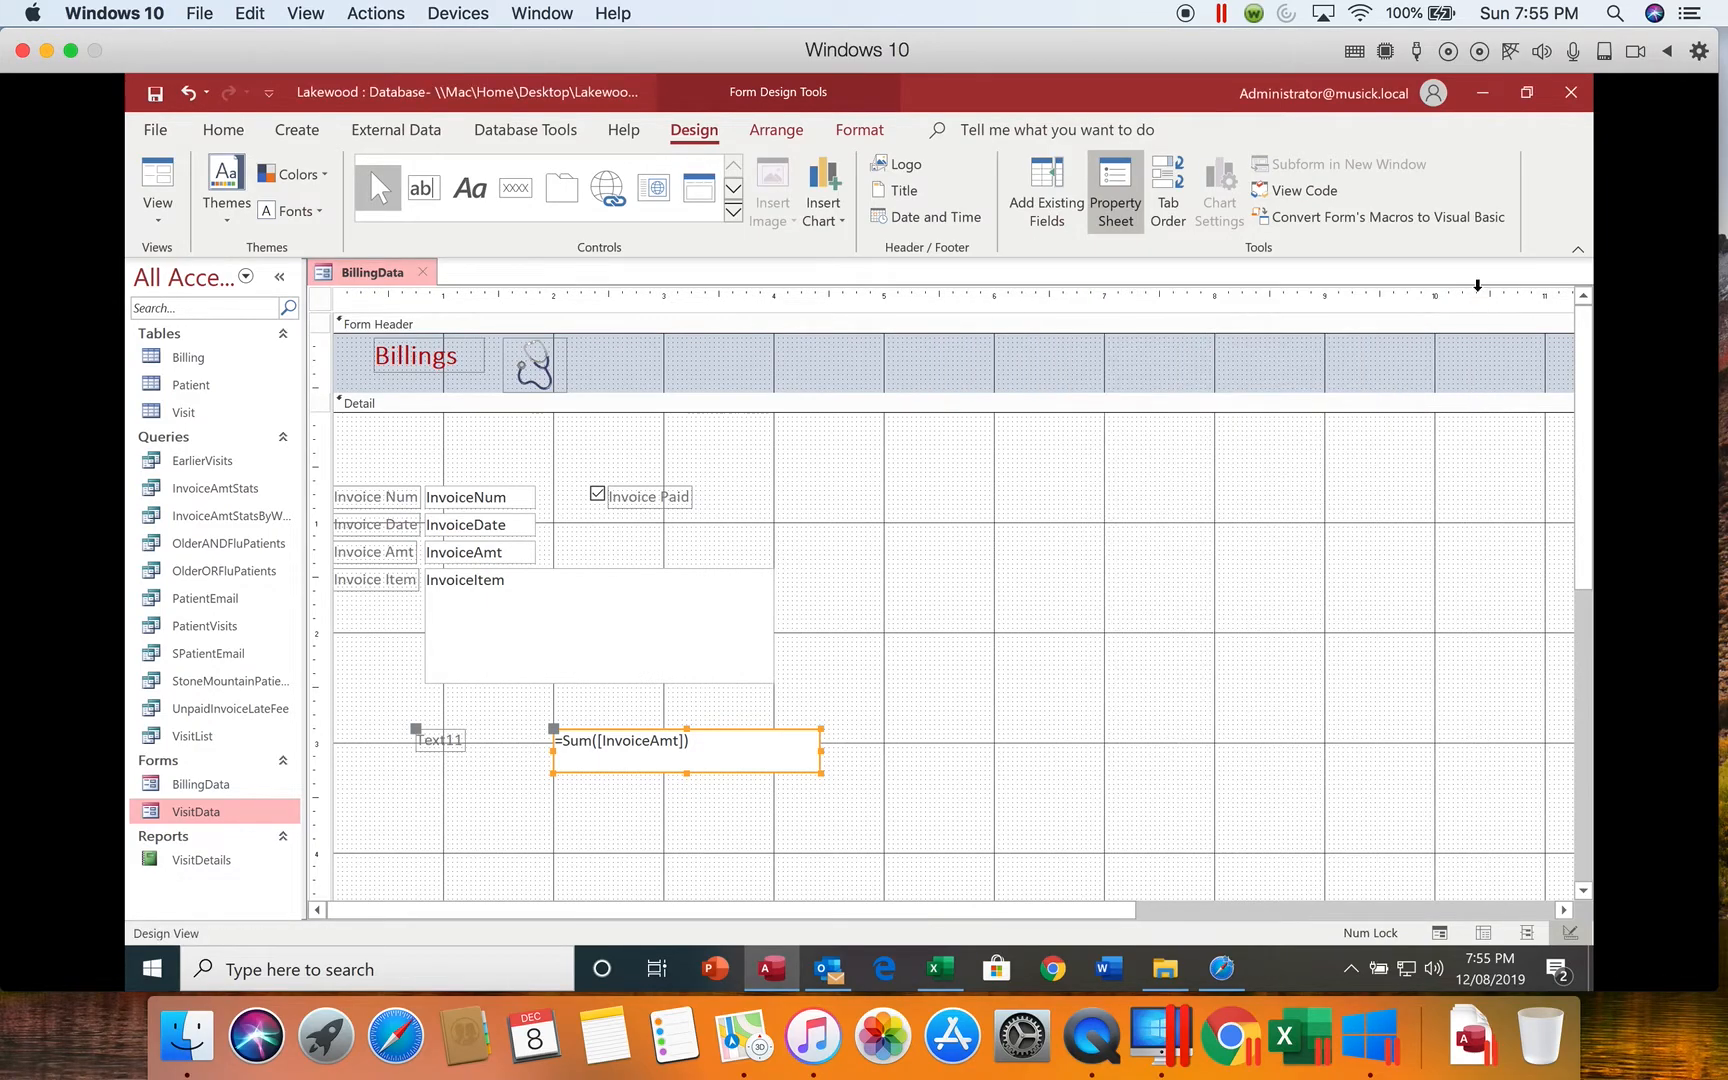
Step: Change the caption of the label attached to the sum text box to "Total all Invoices"
left_click(463, 752)
left_click_drag(462, 751, 408, 749)
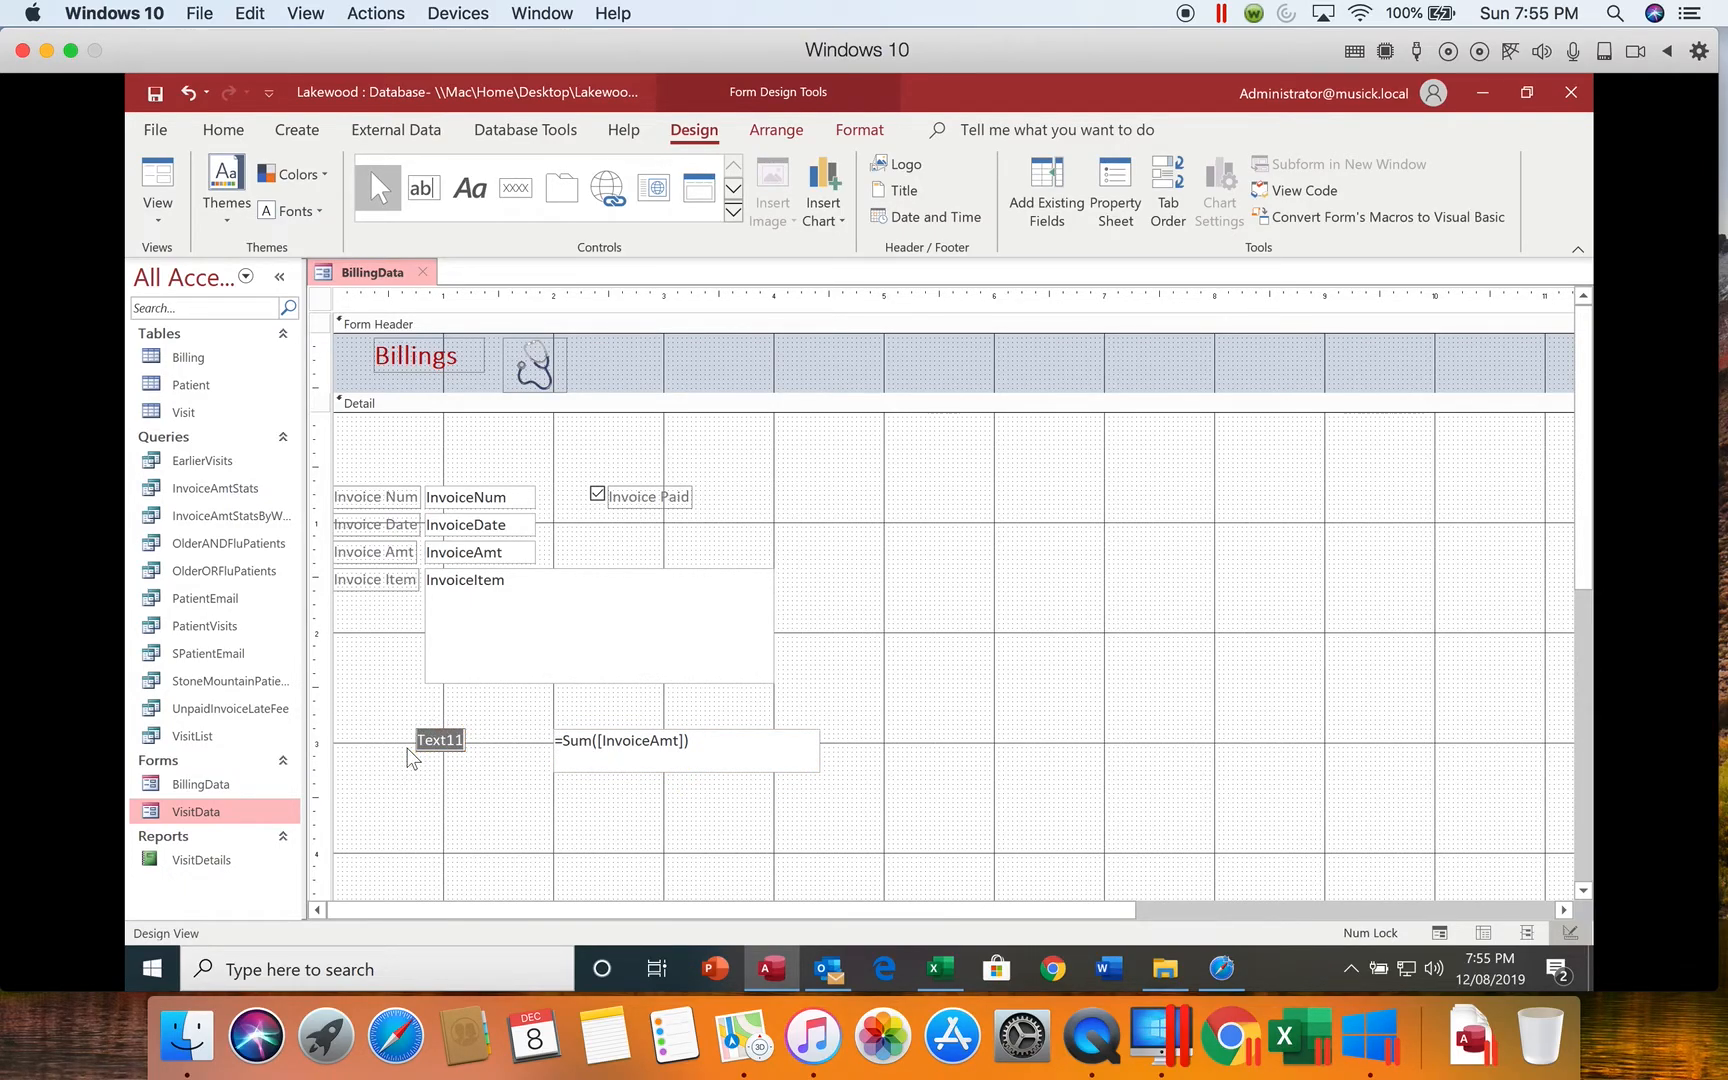
type("Total all Invoices")
key("Return")
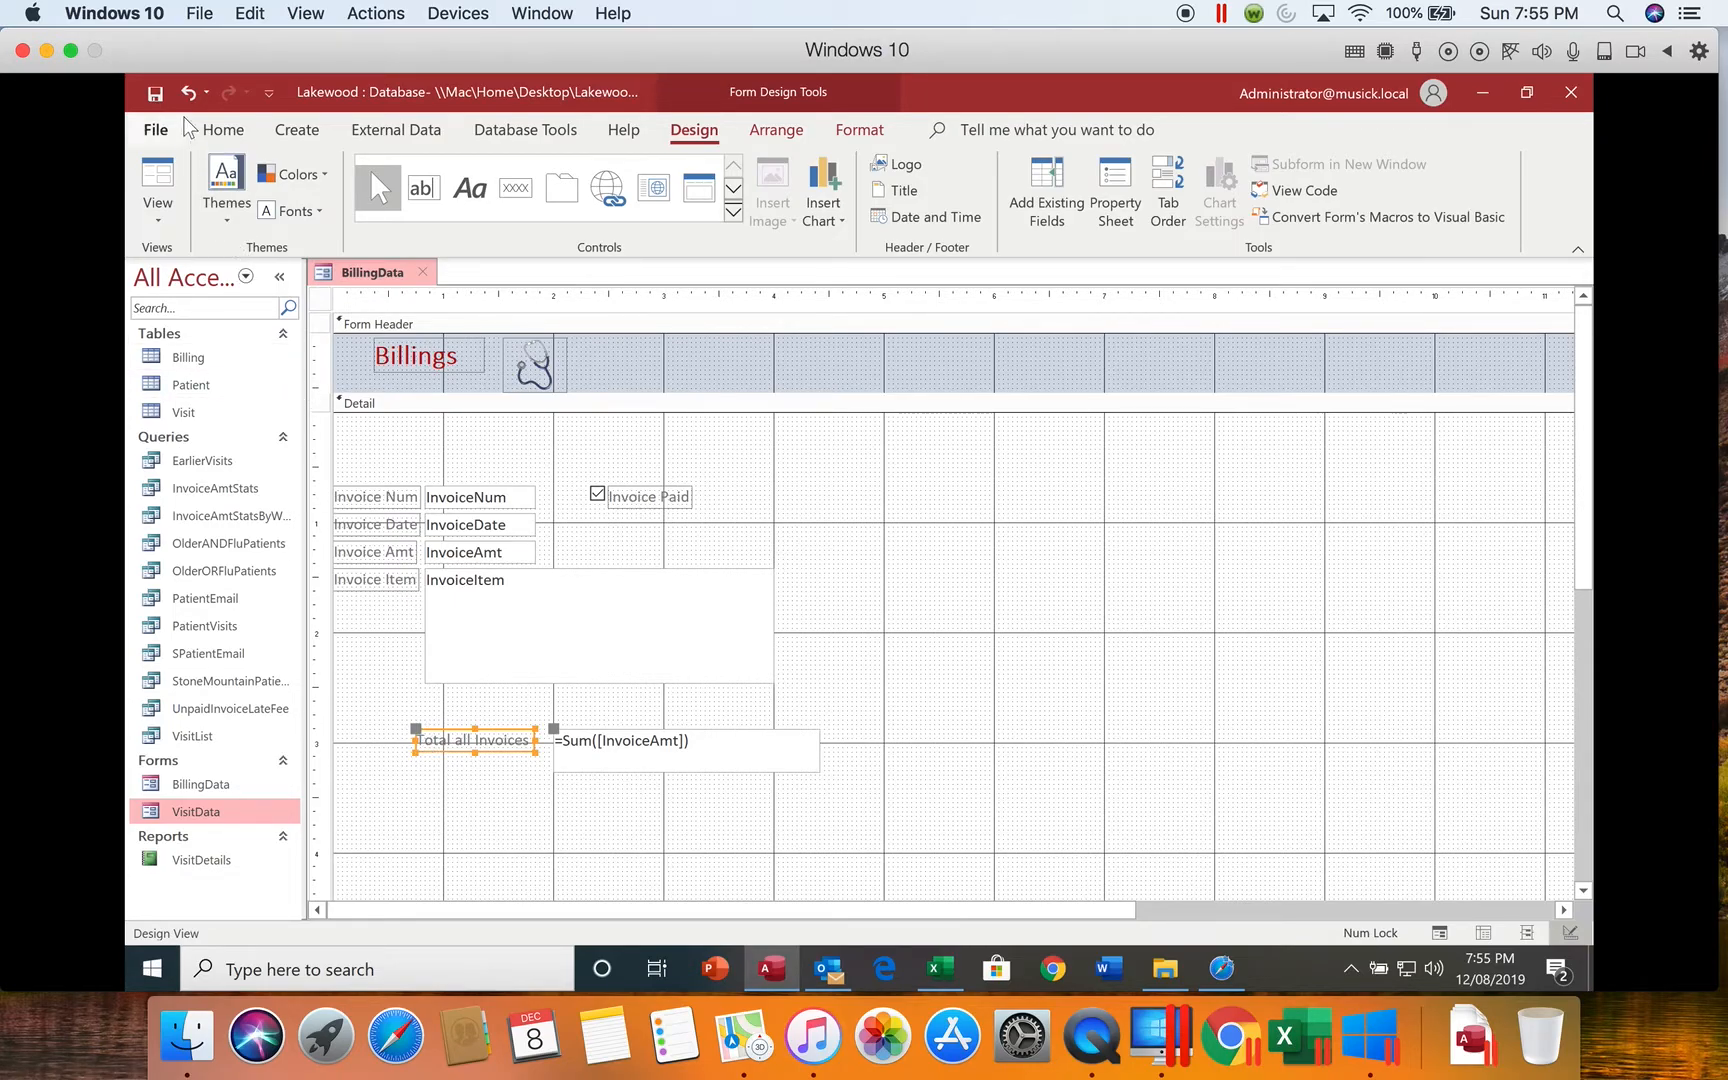
Step: Save the BillingData form and display it in Form view
left_click(155, 96)
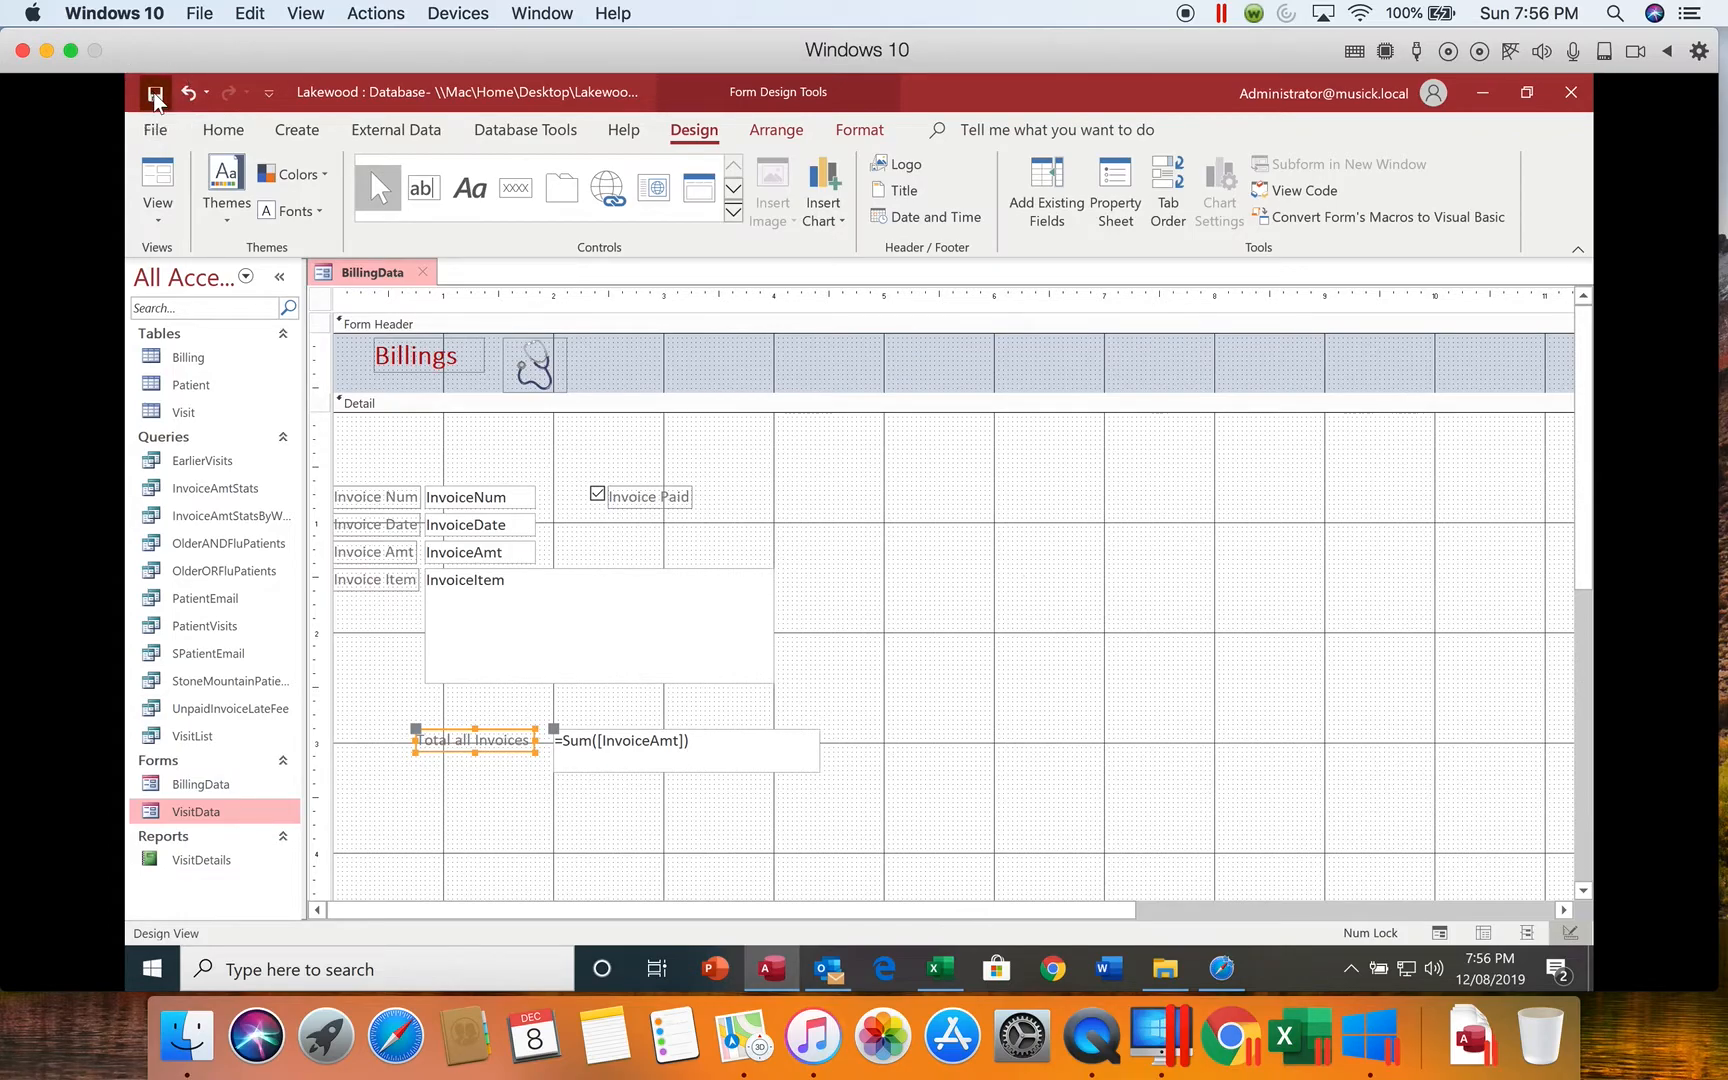
left_click(161, 215)
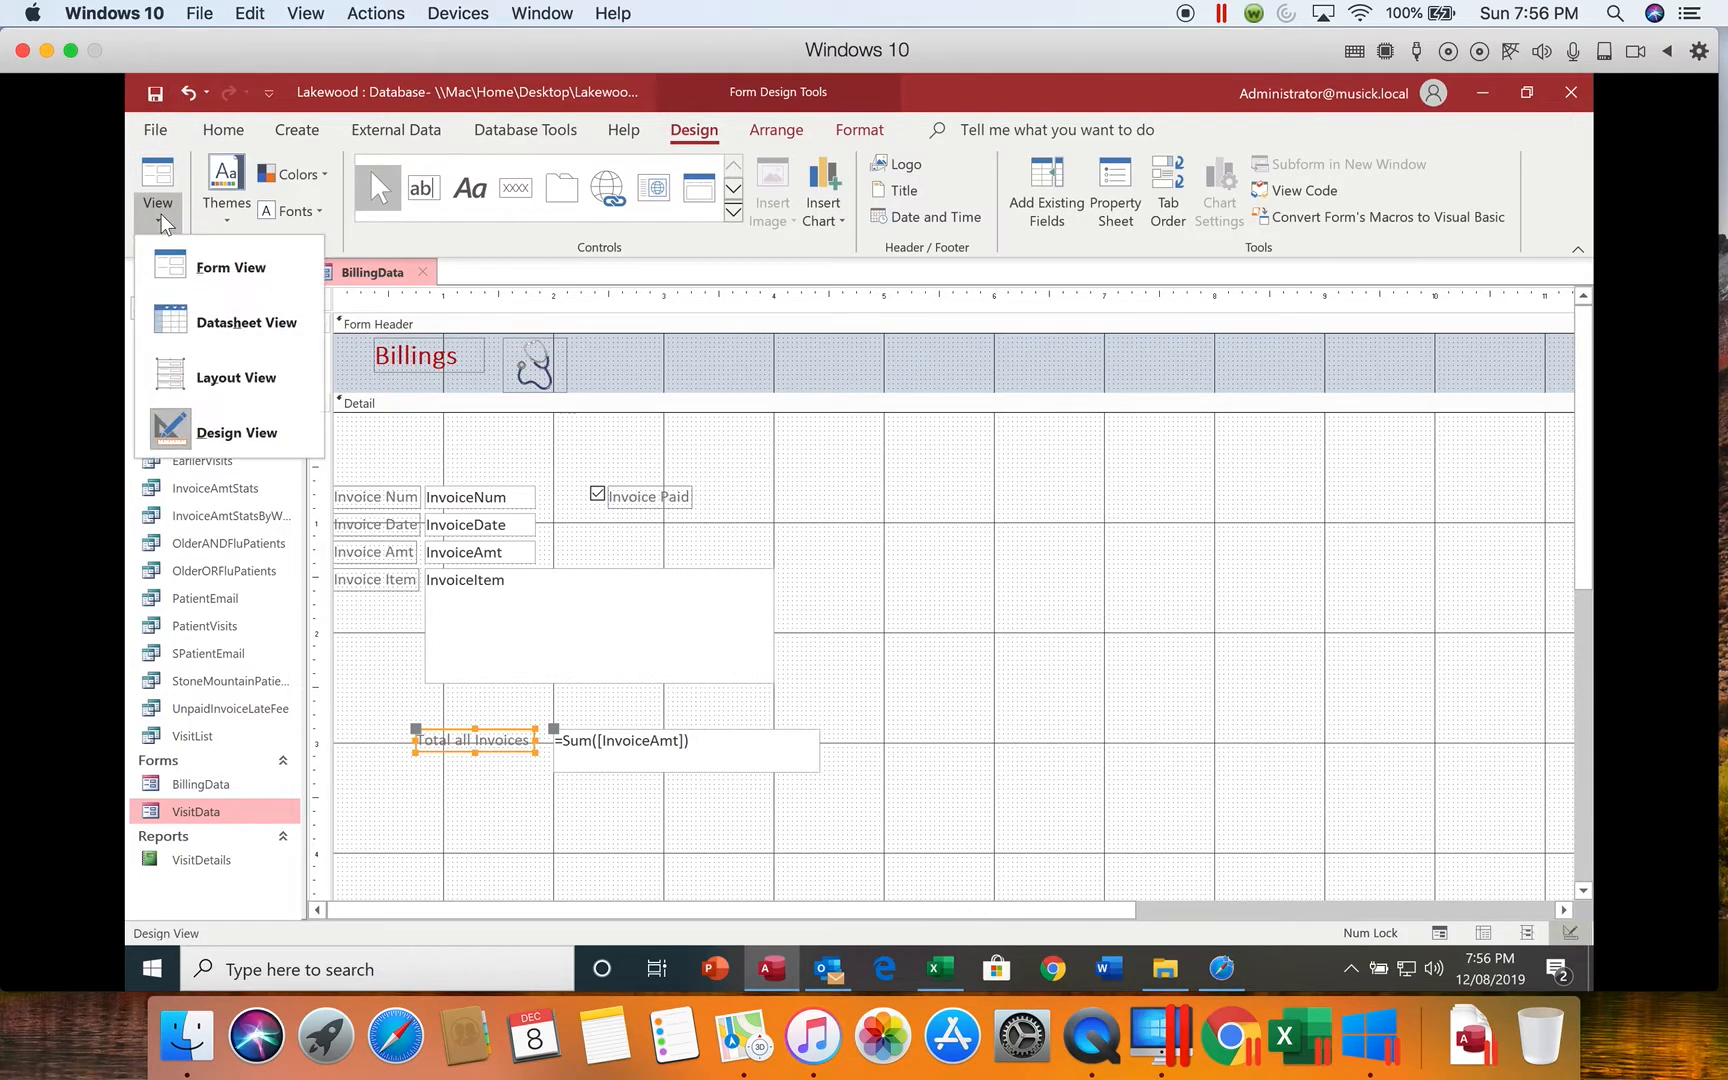
left_click(170, 271)
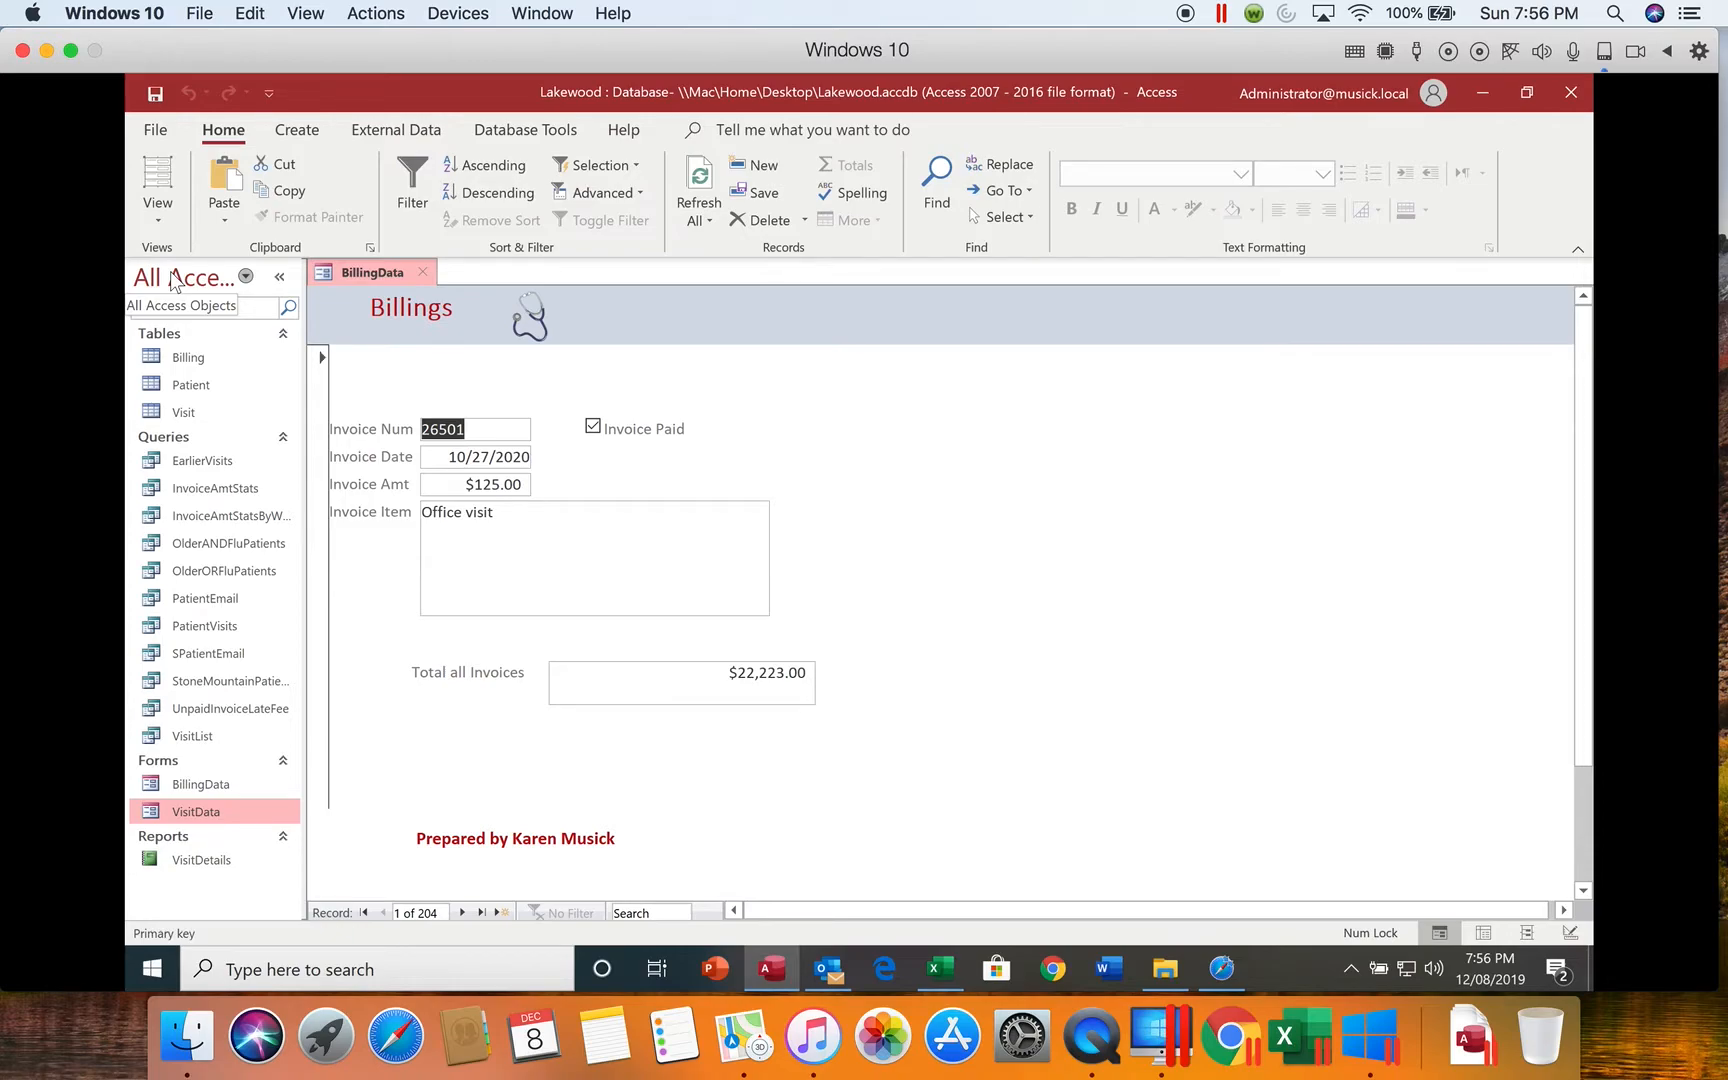
Step: Move through the fields of the first record into the second to check the form's current tab order
key("Tab")
key("Tab")
key("Tab")
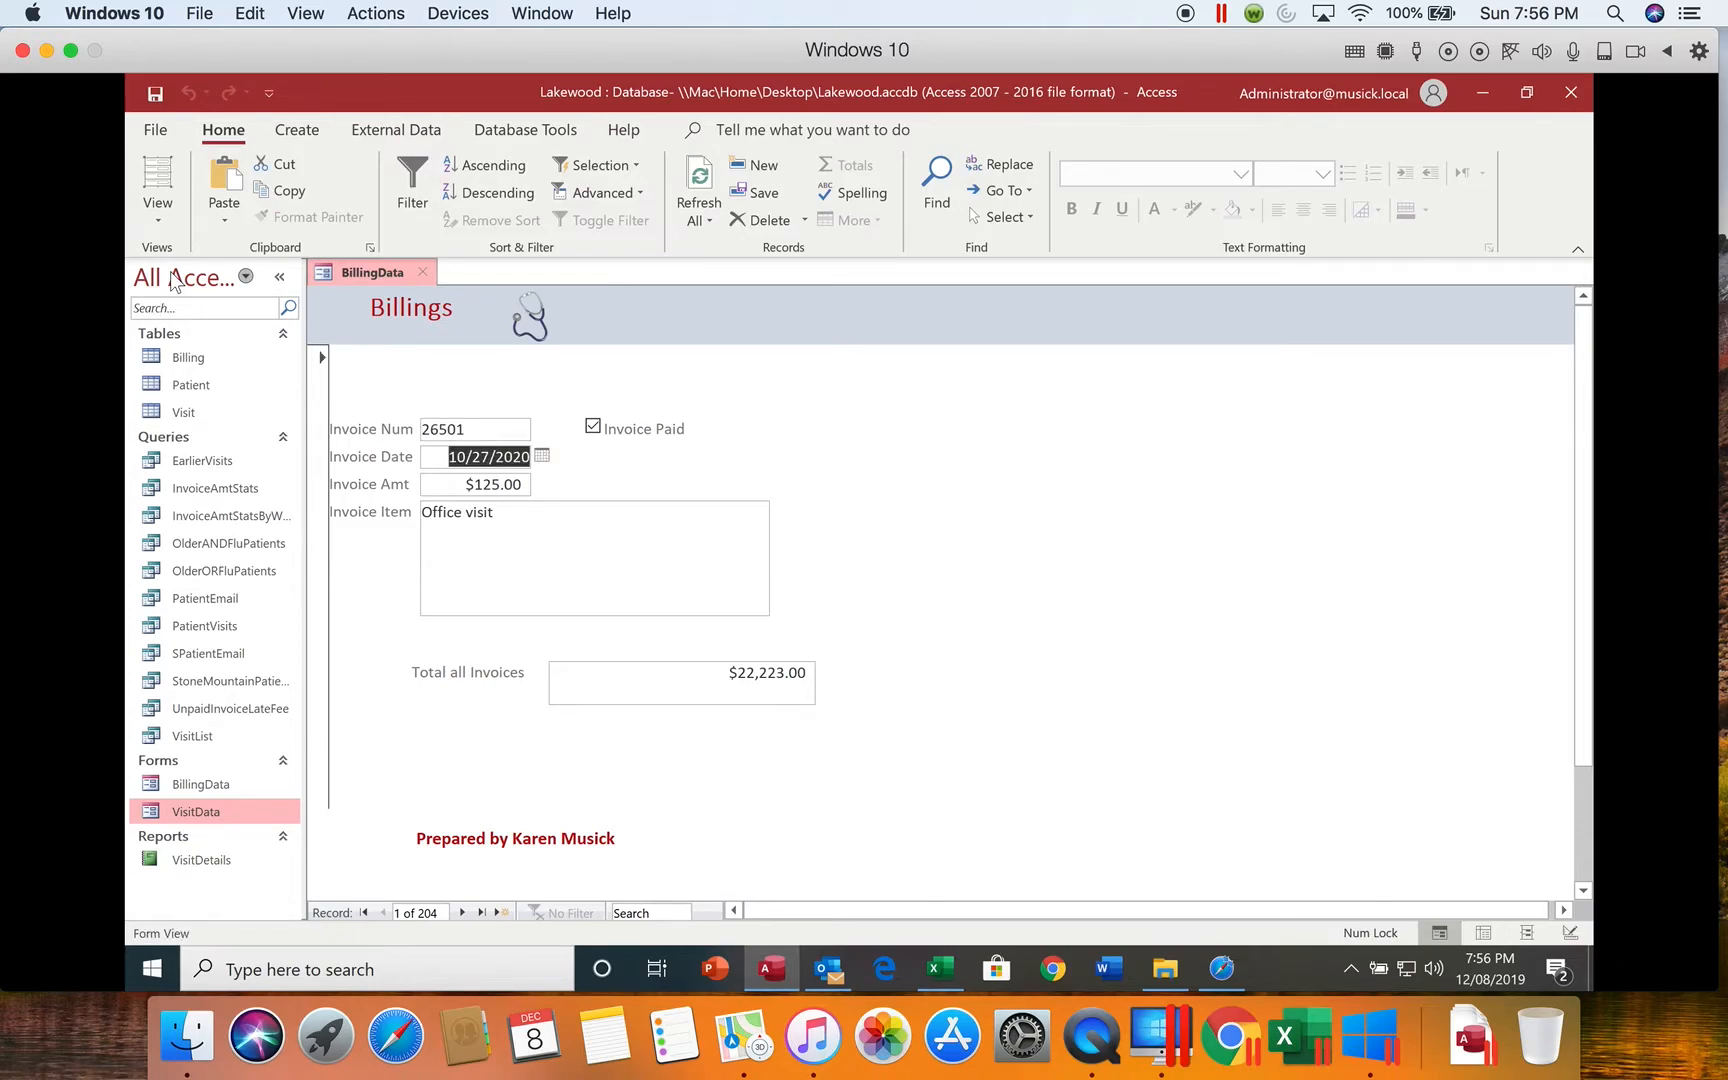
key("Tab")
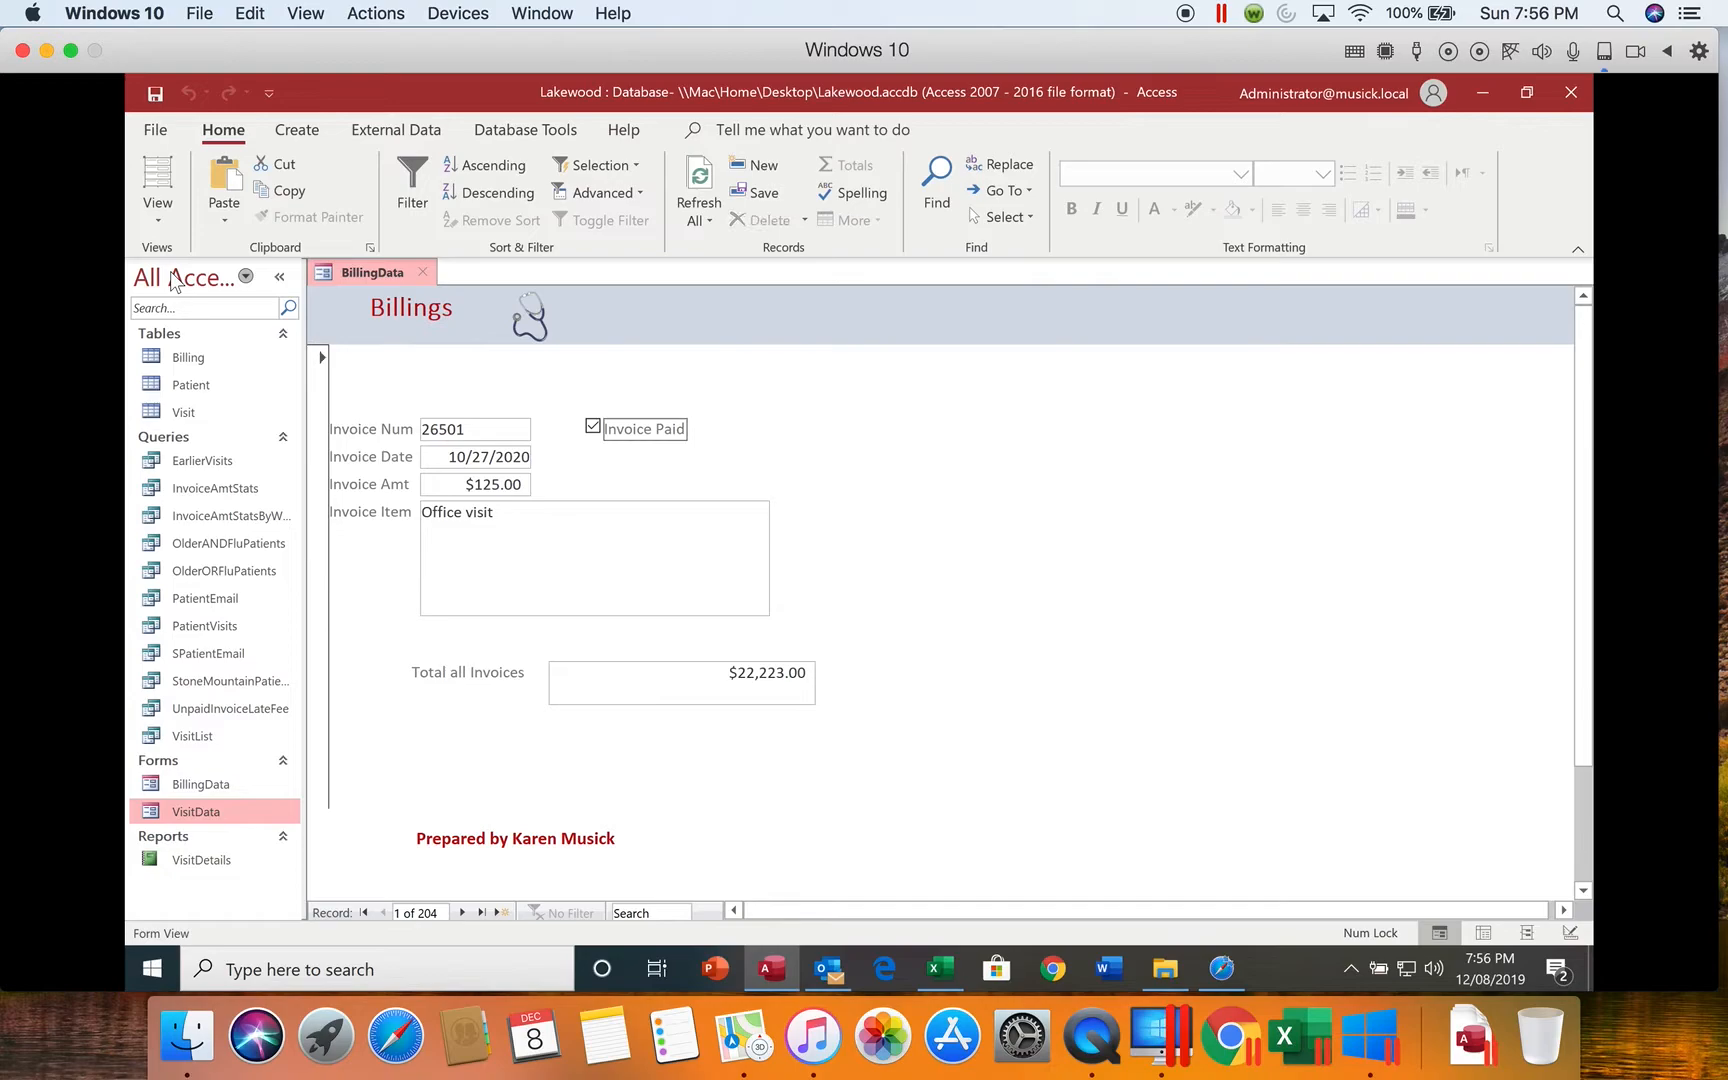
key("Tab")
key("Tab")
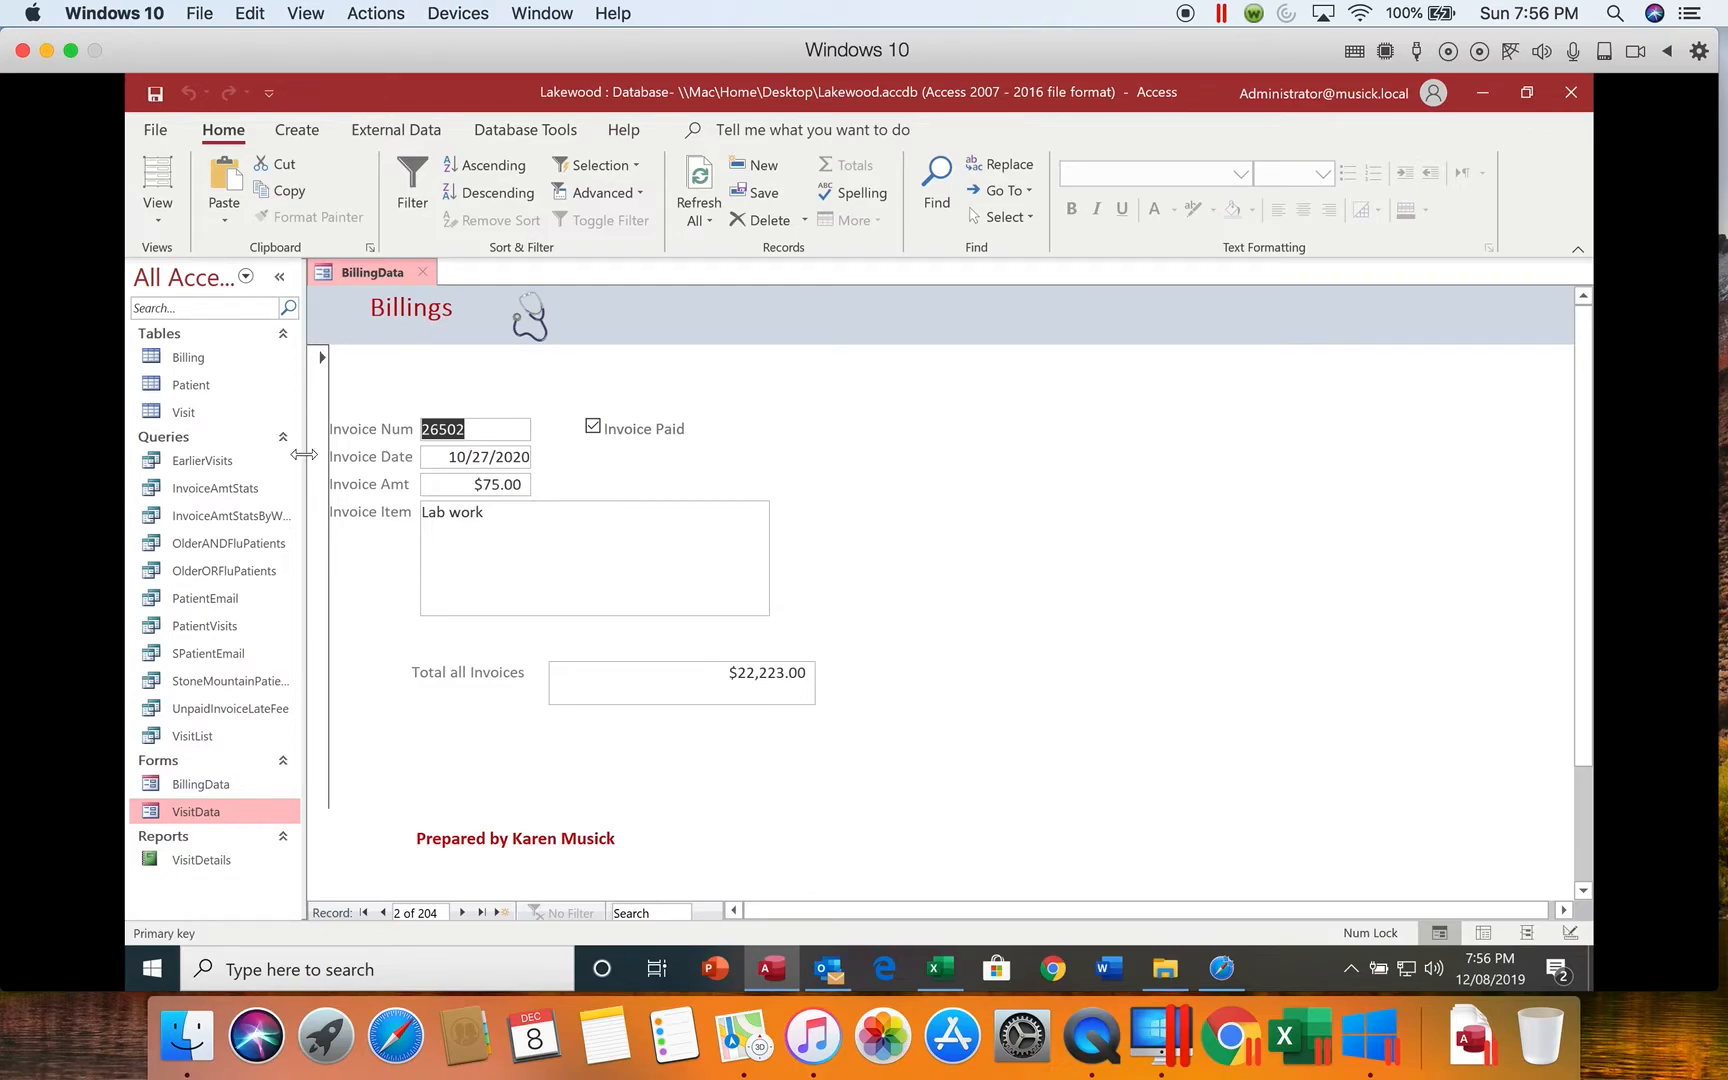
Step: In Design view, move InvoicePaid directly after InvoiceNum in the tab order of the Detail section
left_click(158, 215)
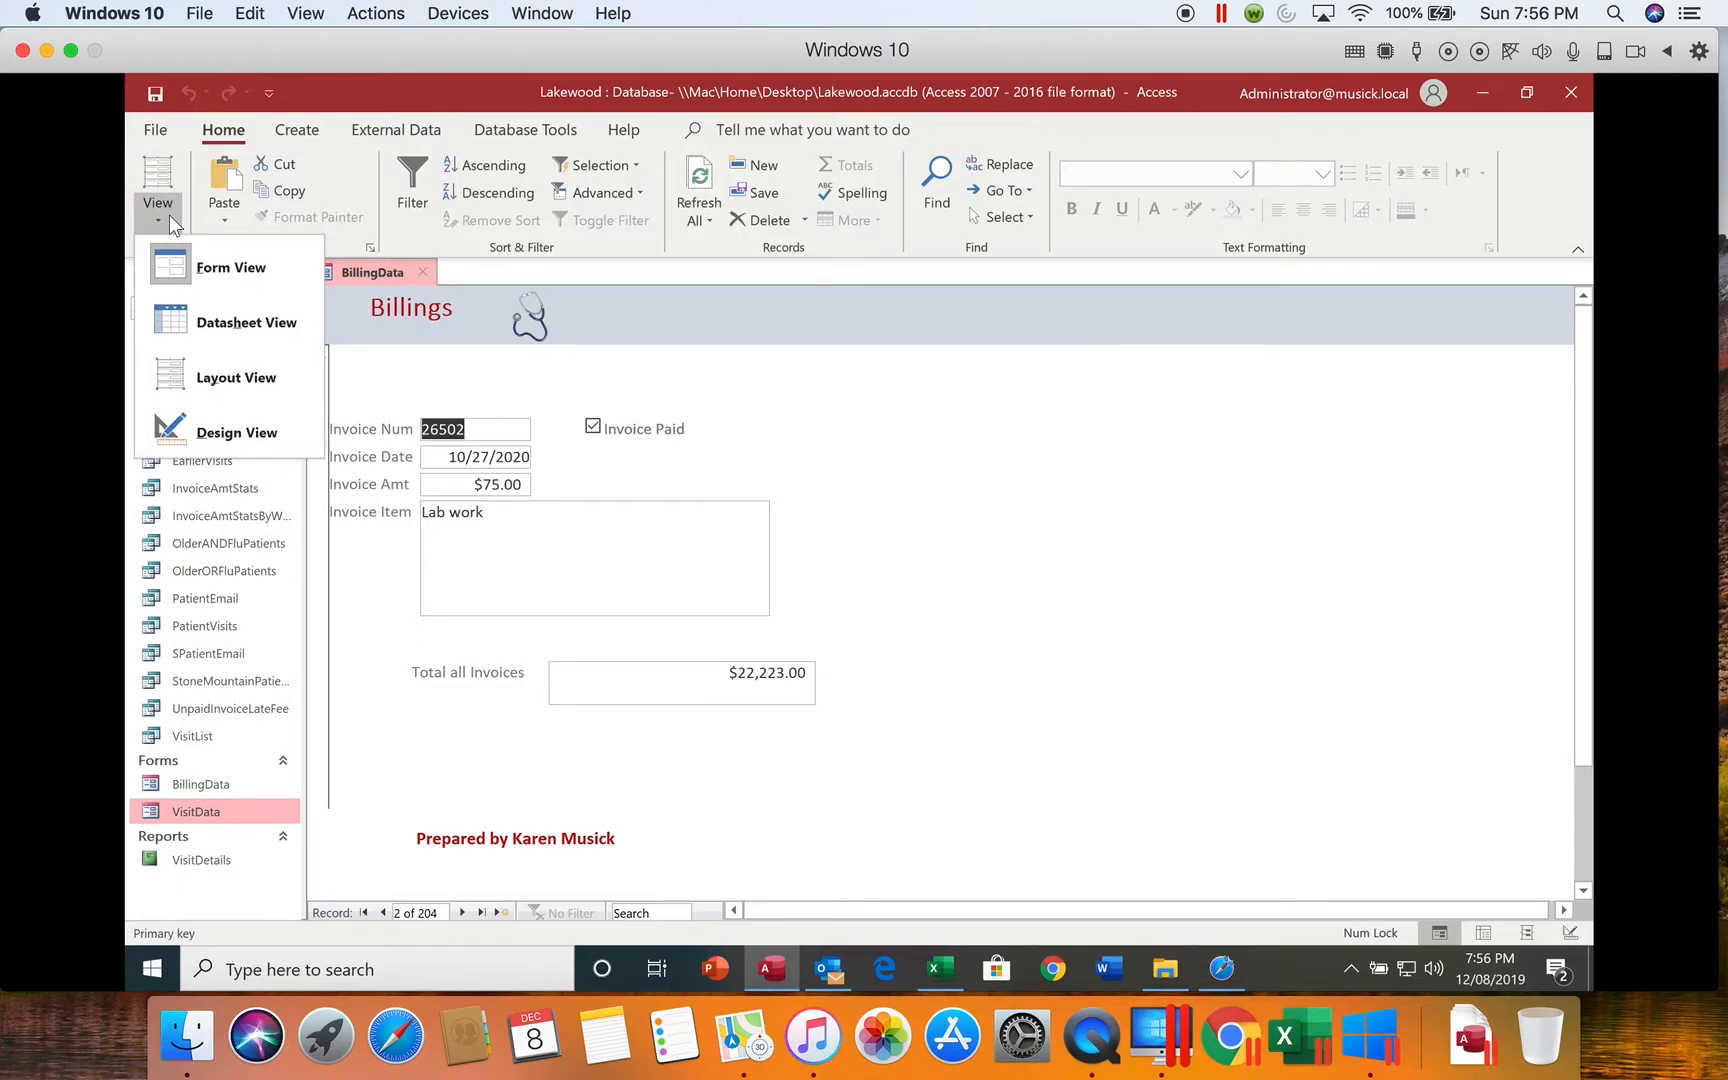
left_click(218, 425)
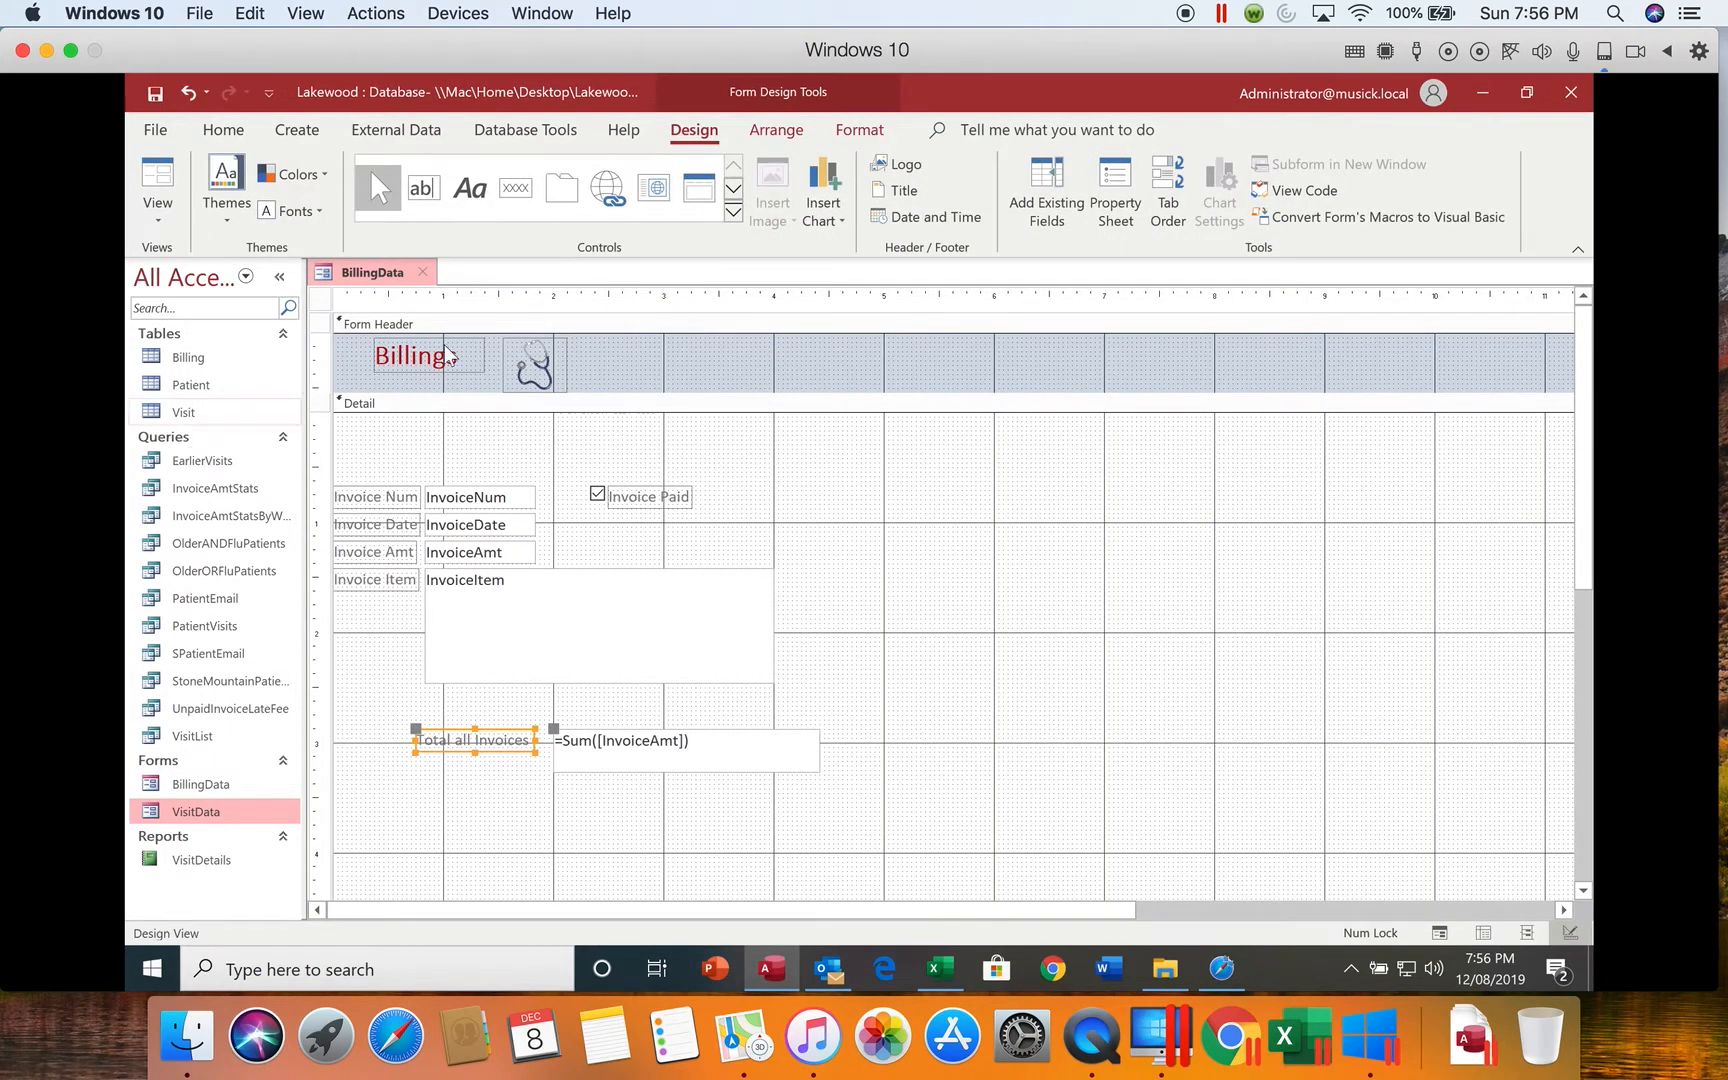
left_click(1176, 205)
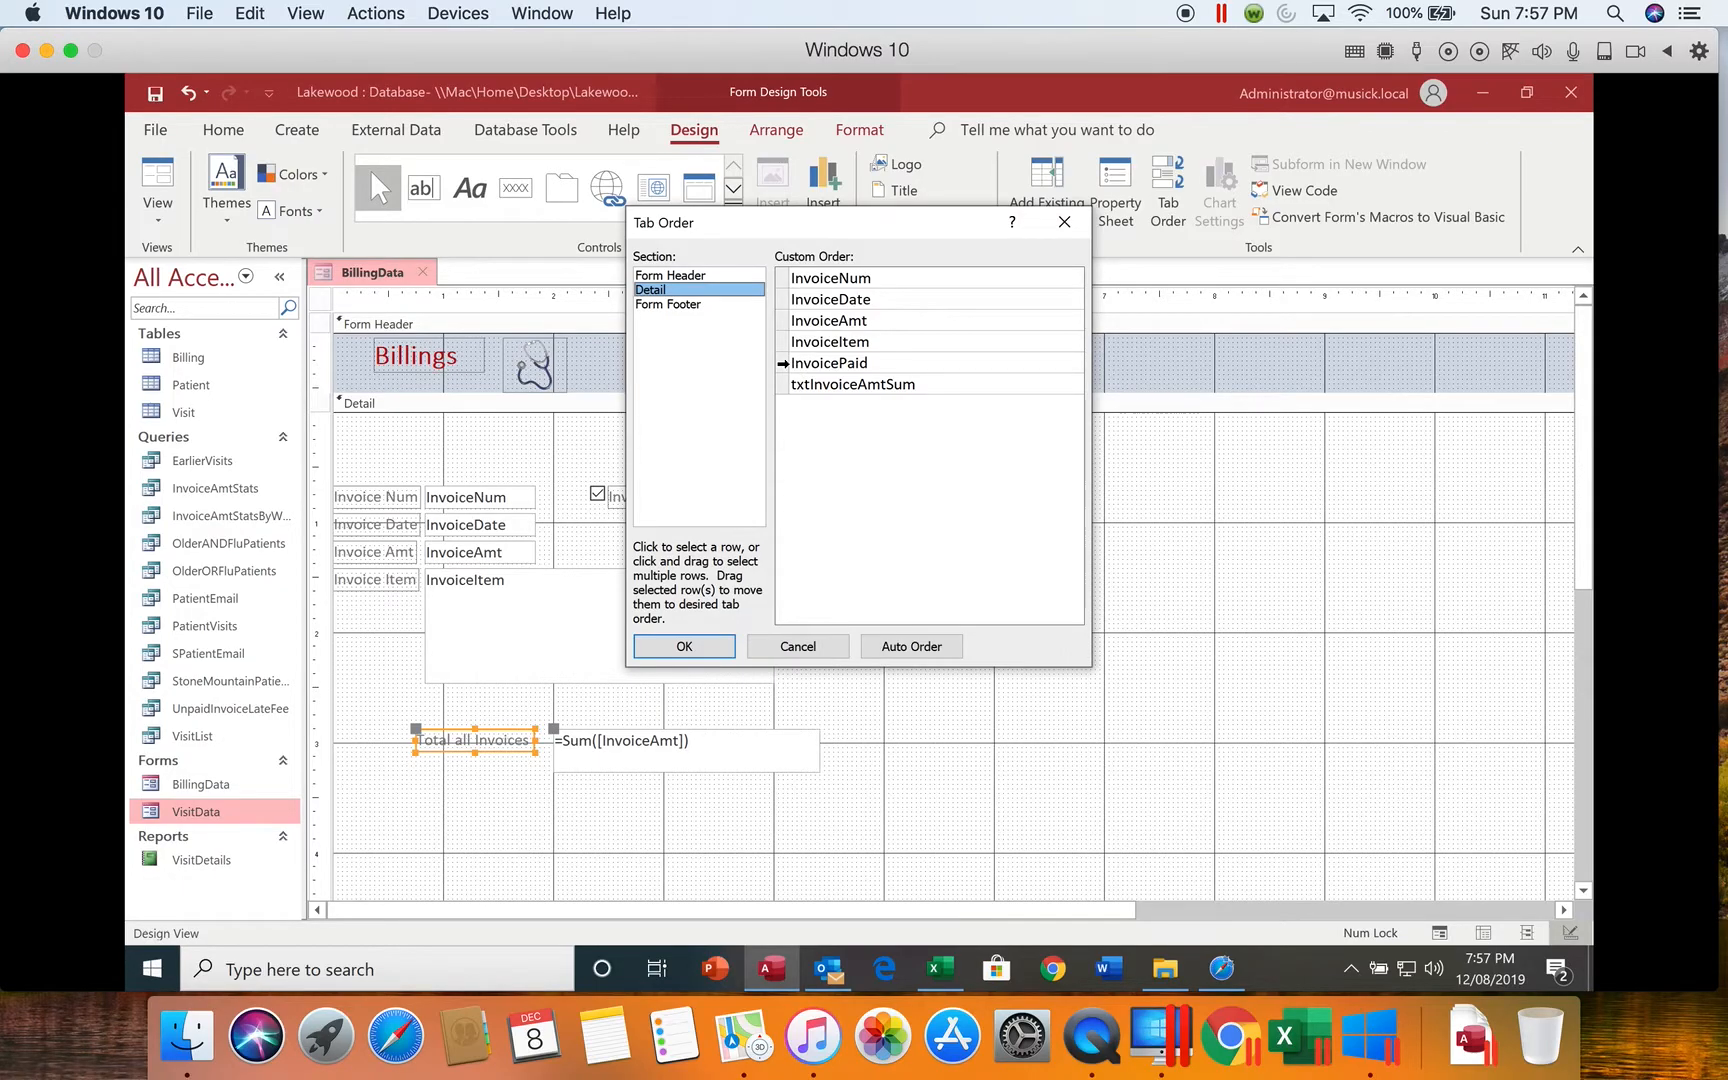
left_click(782, 363)
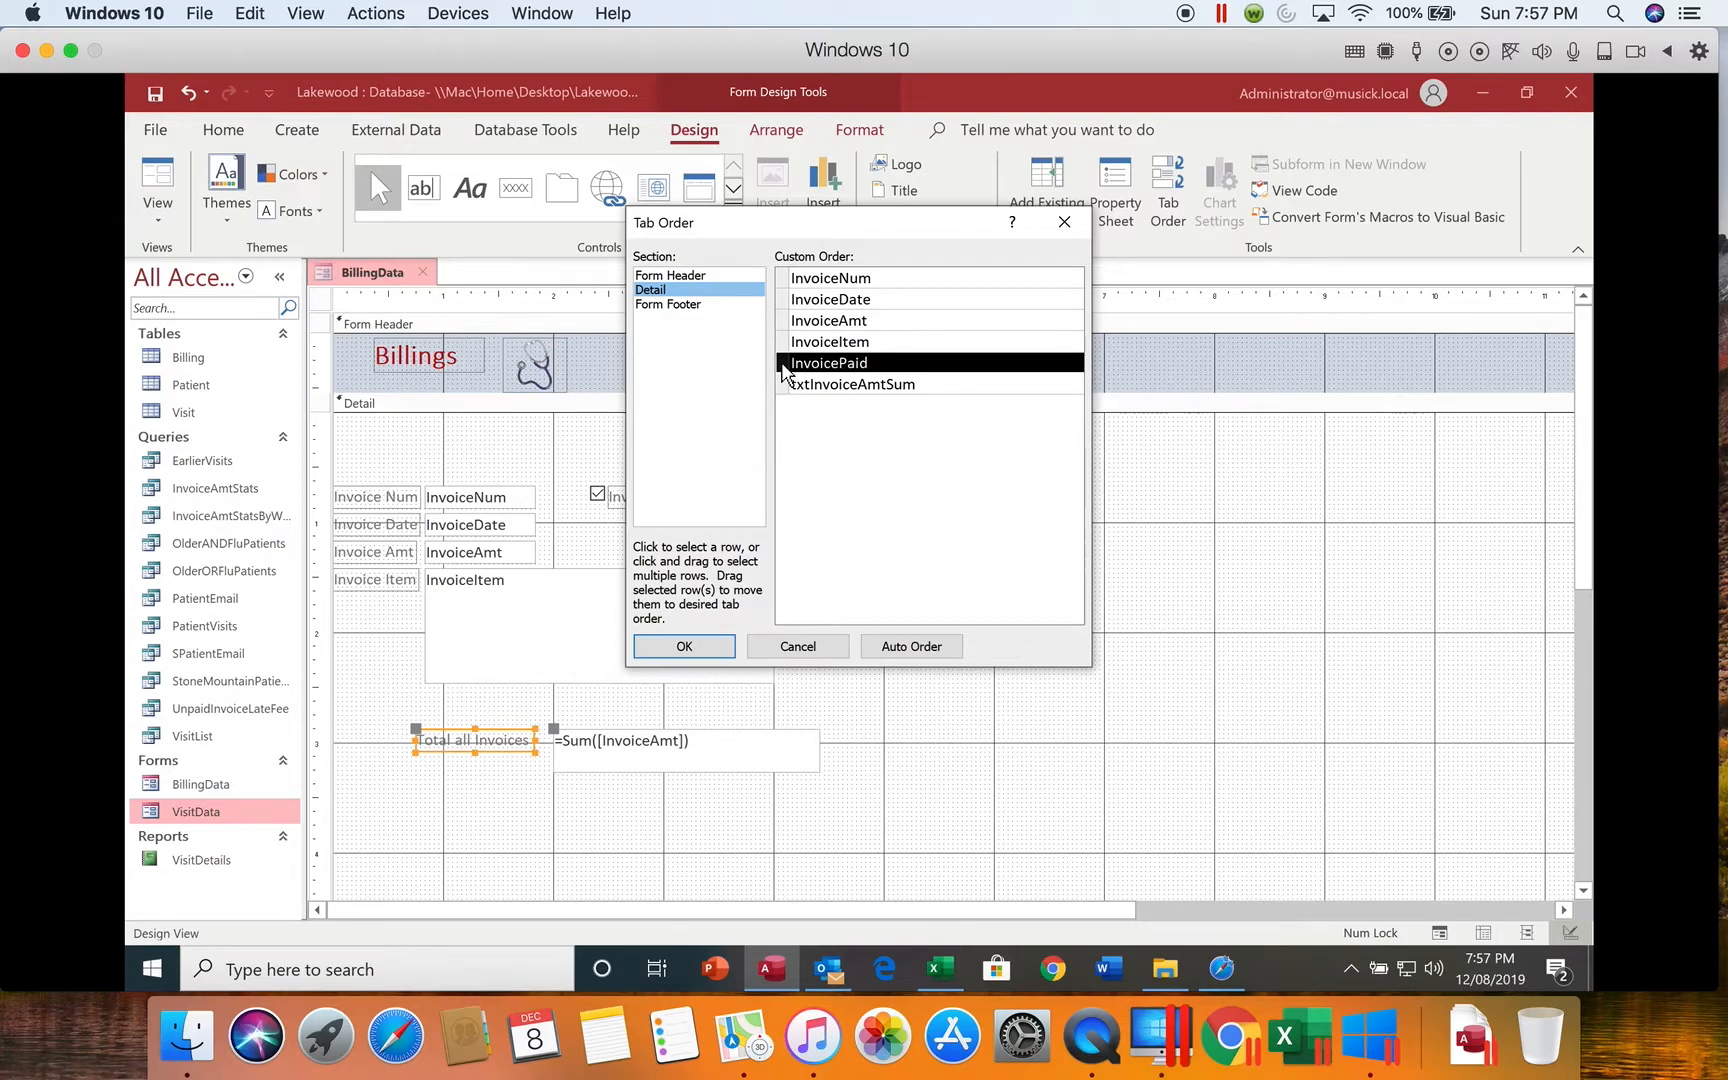
left_click(782, 372)
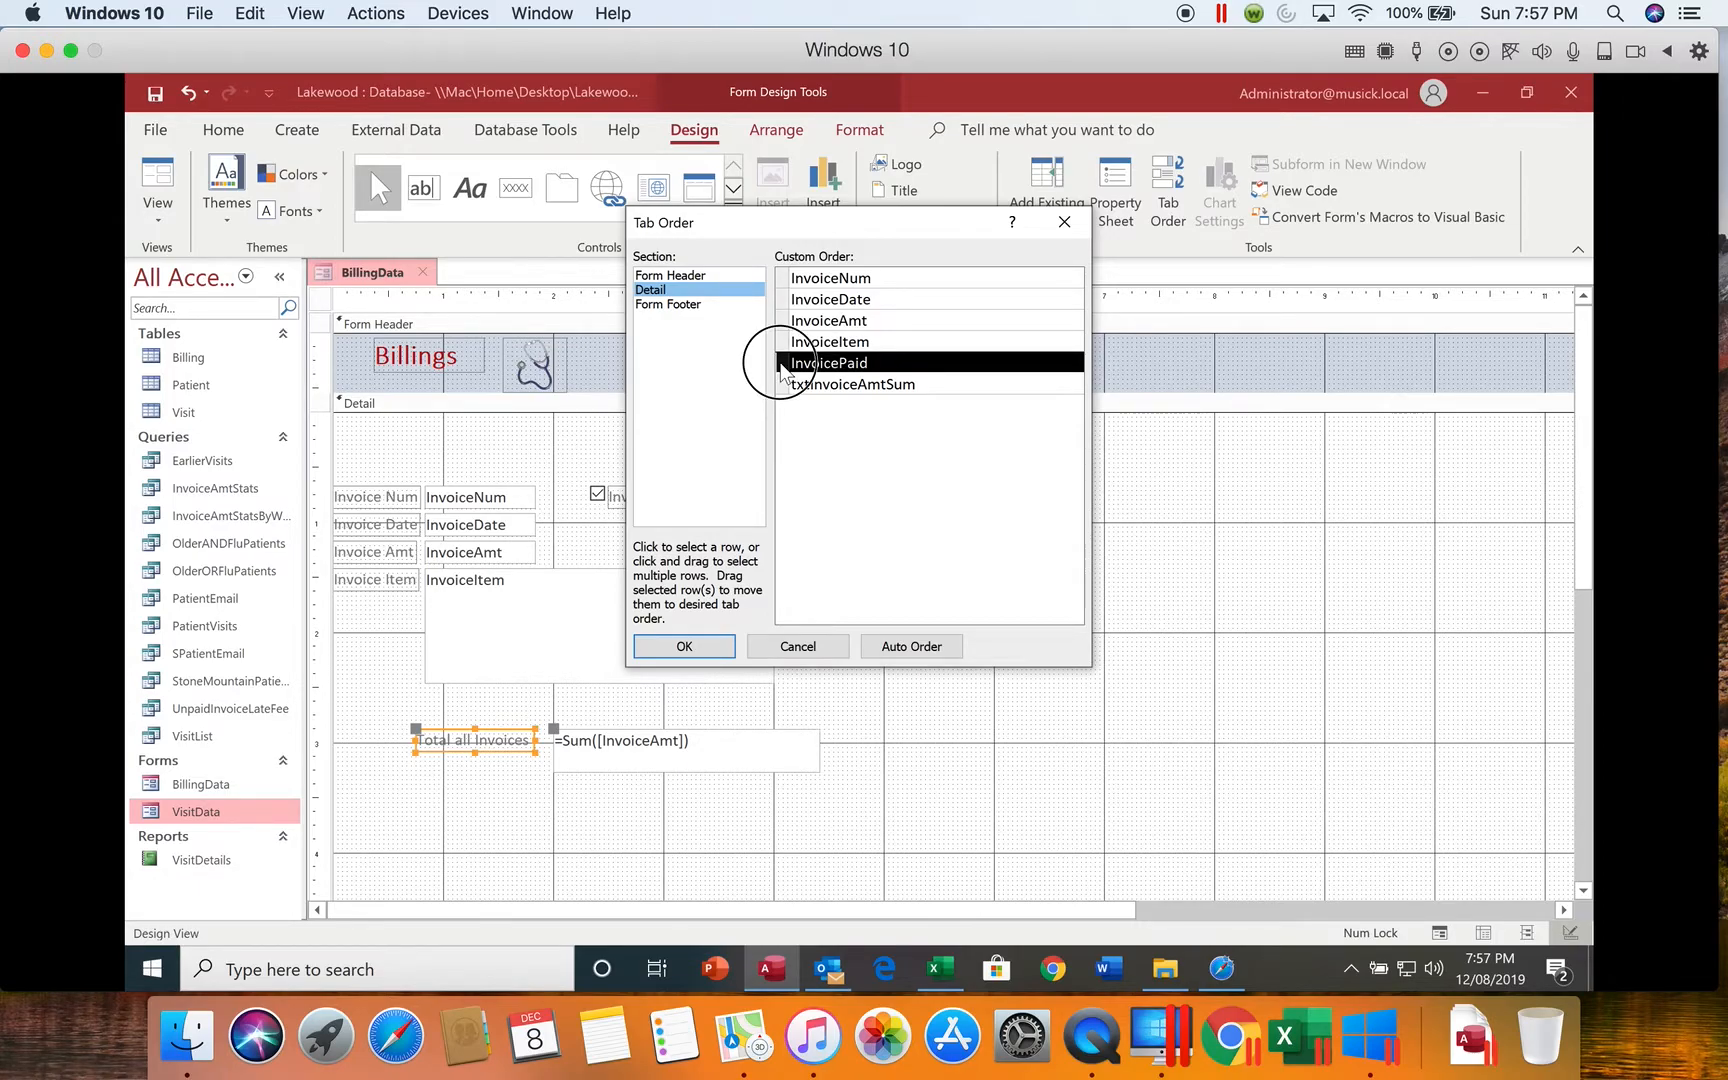
left_click_drag(782, 368, 783, 313)
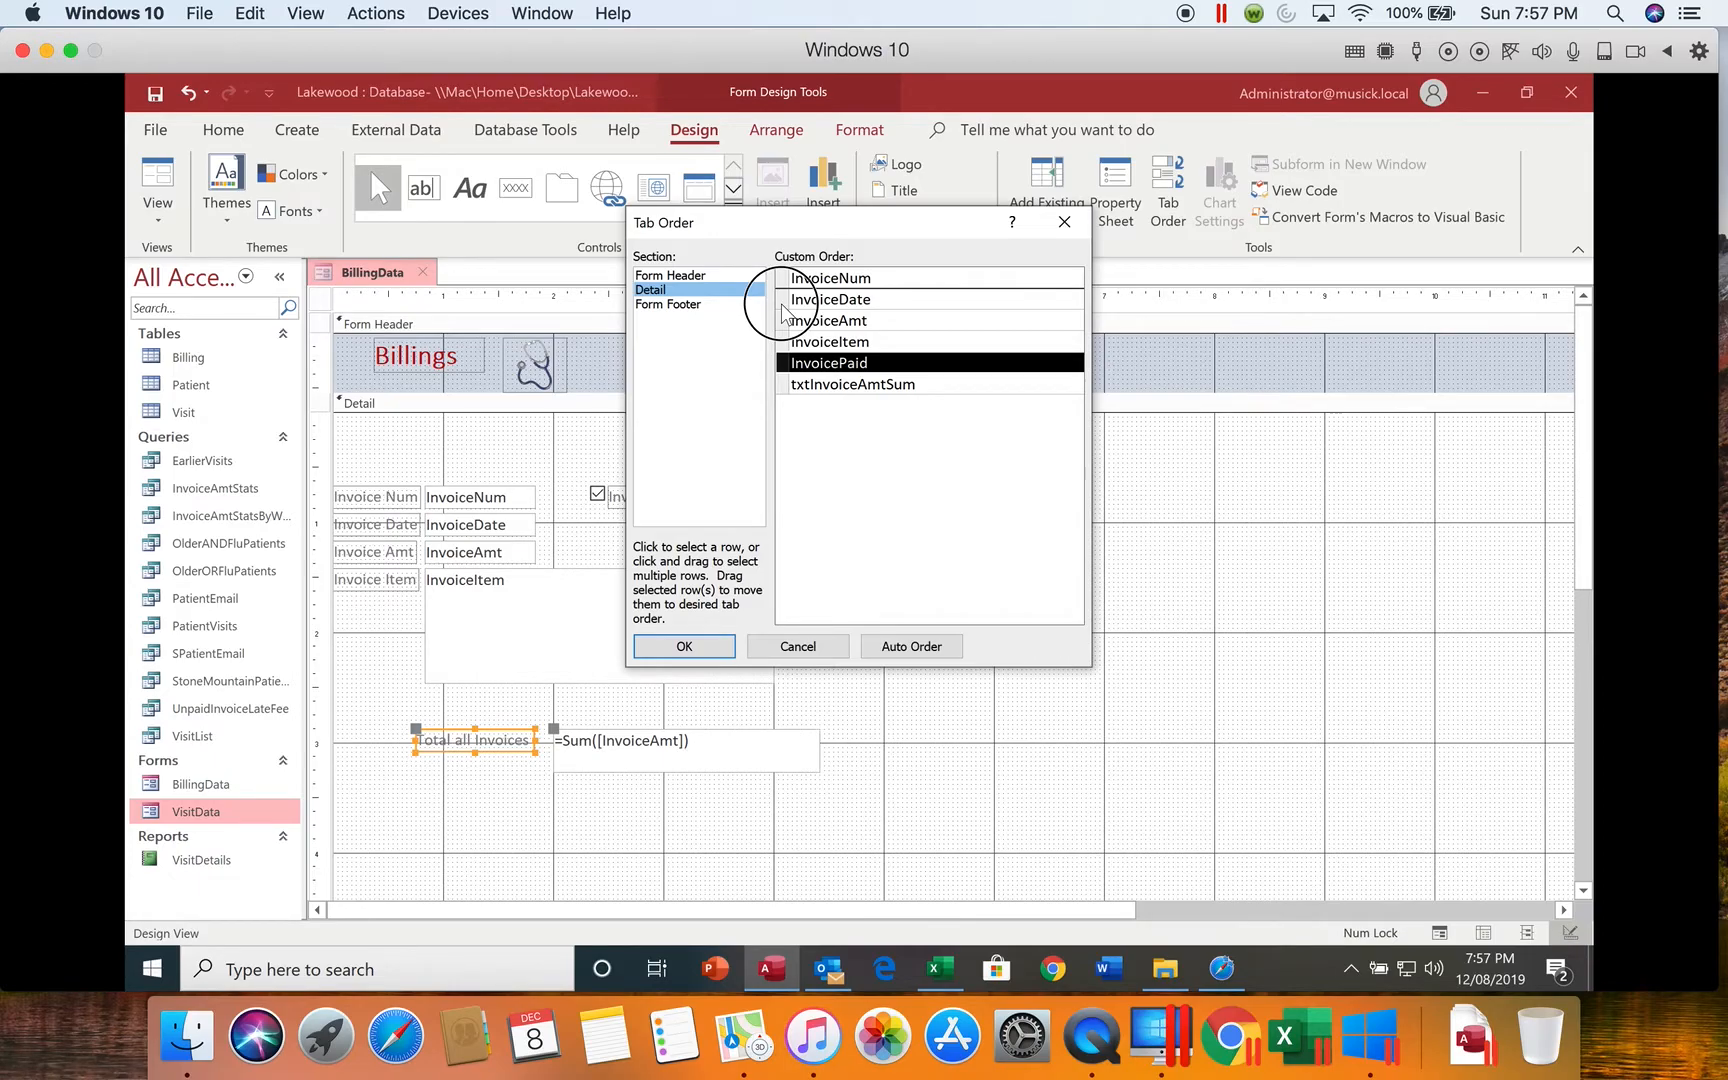
left_click_drag(783, 313, 787, 318)
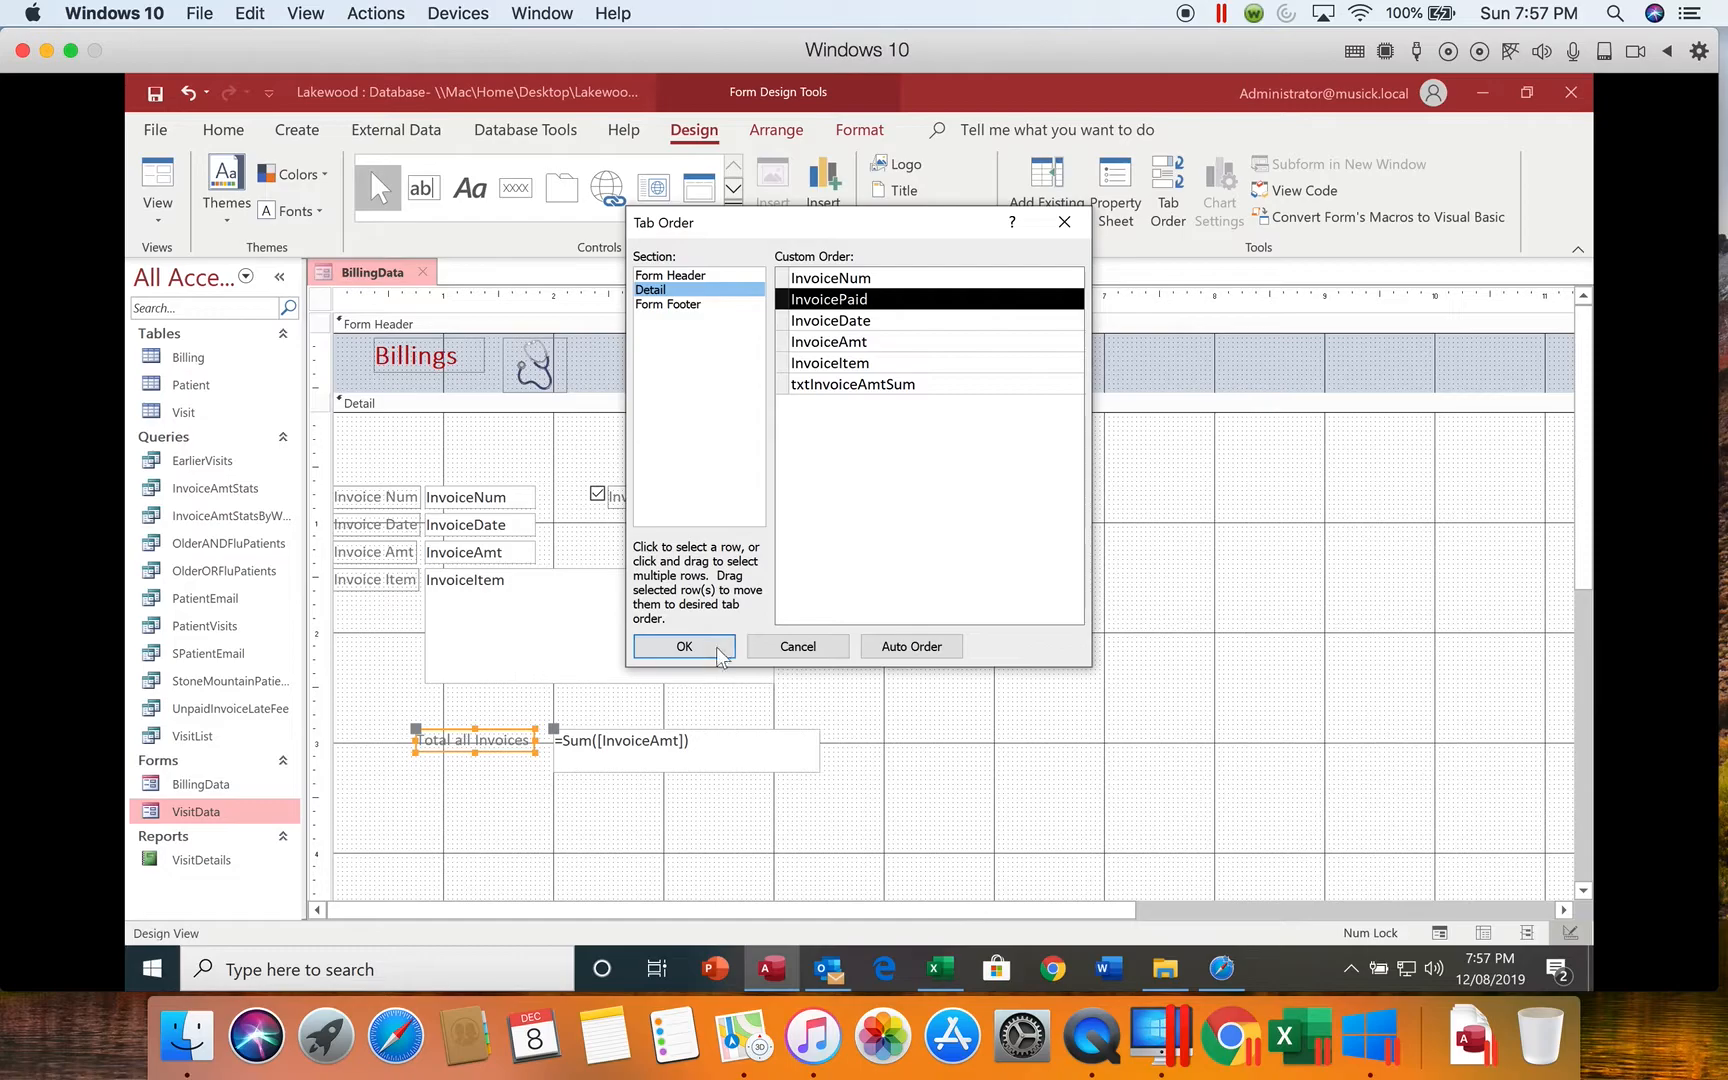
left_click(684, 646)
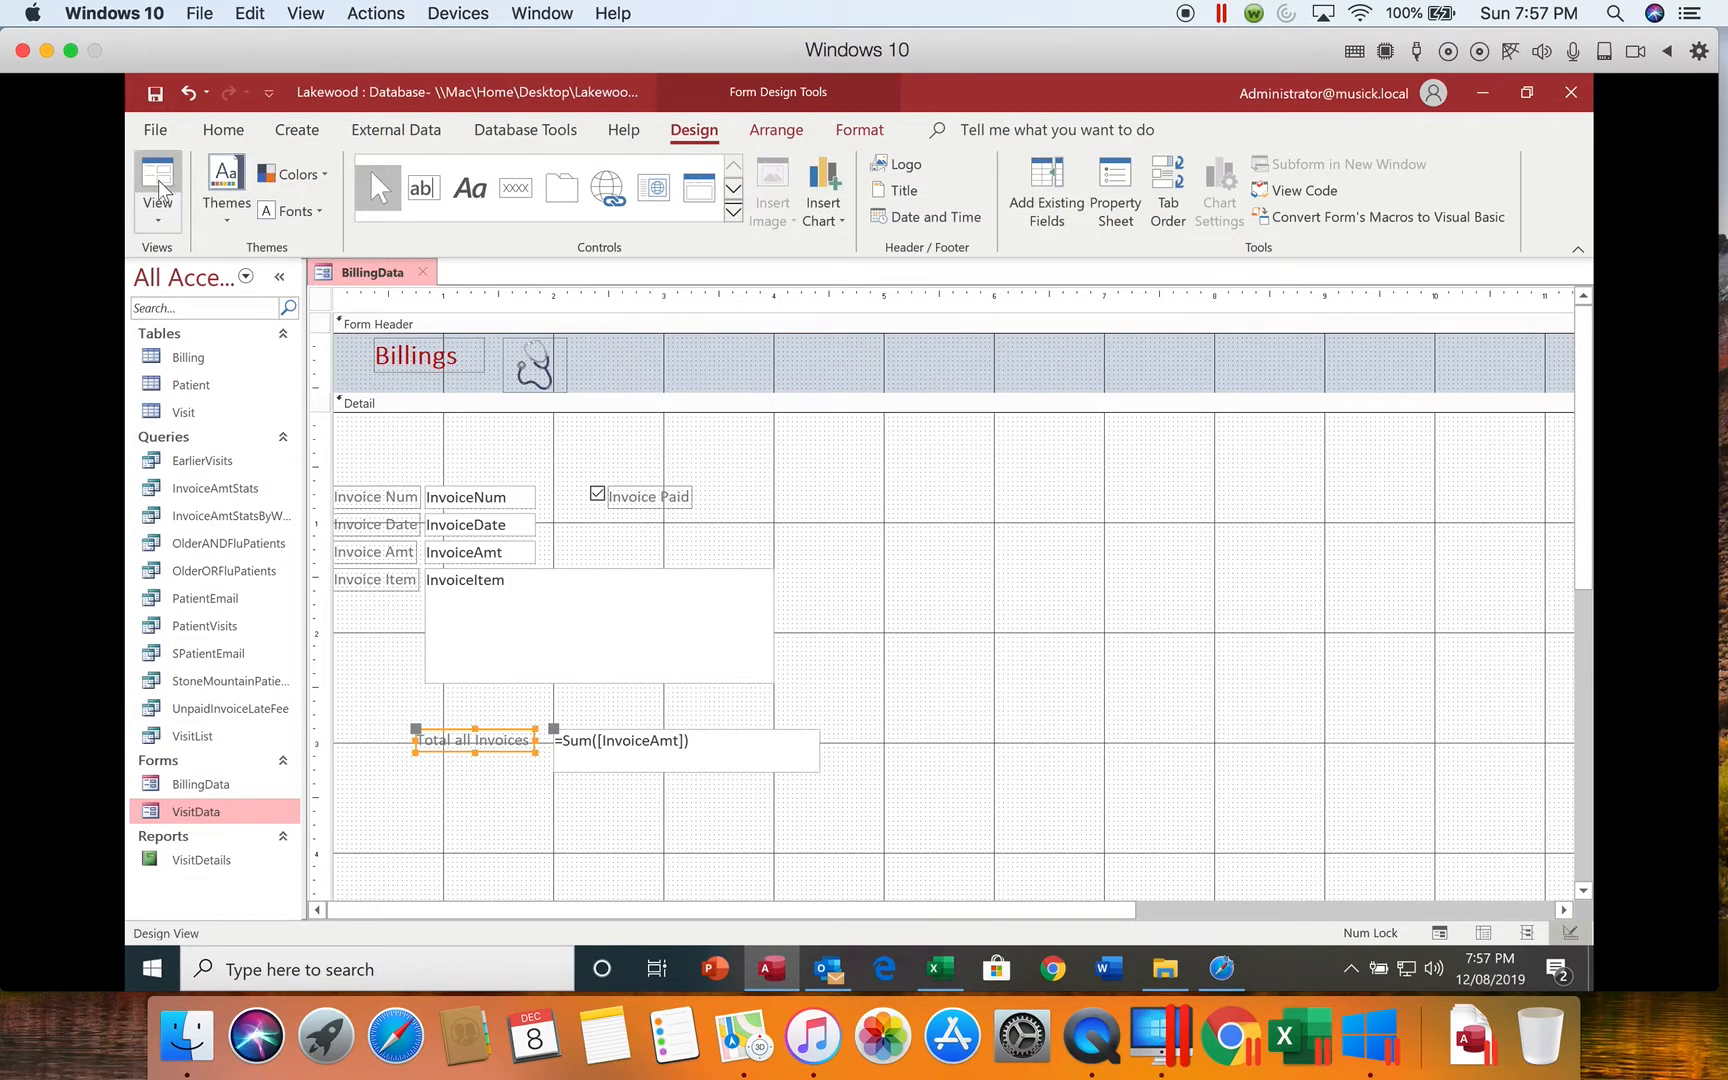
Step: Return to Form view and move through the fields of the first two records to test the changed tab order
left_click(158, 211)
left_click(170, 266)
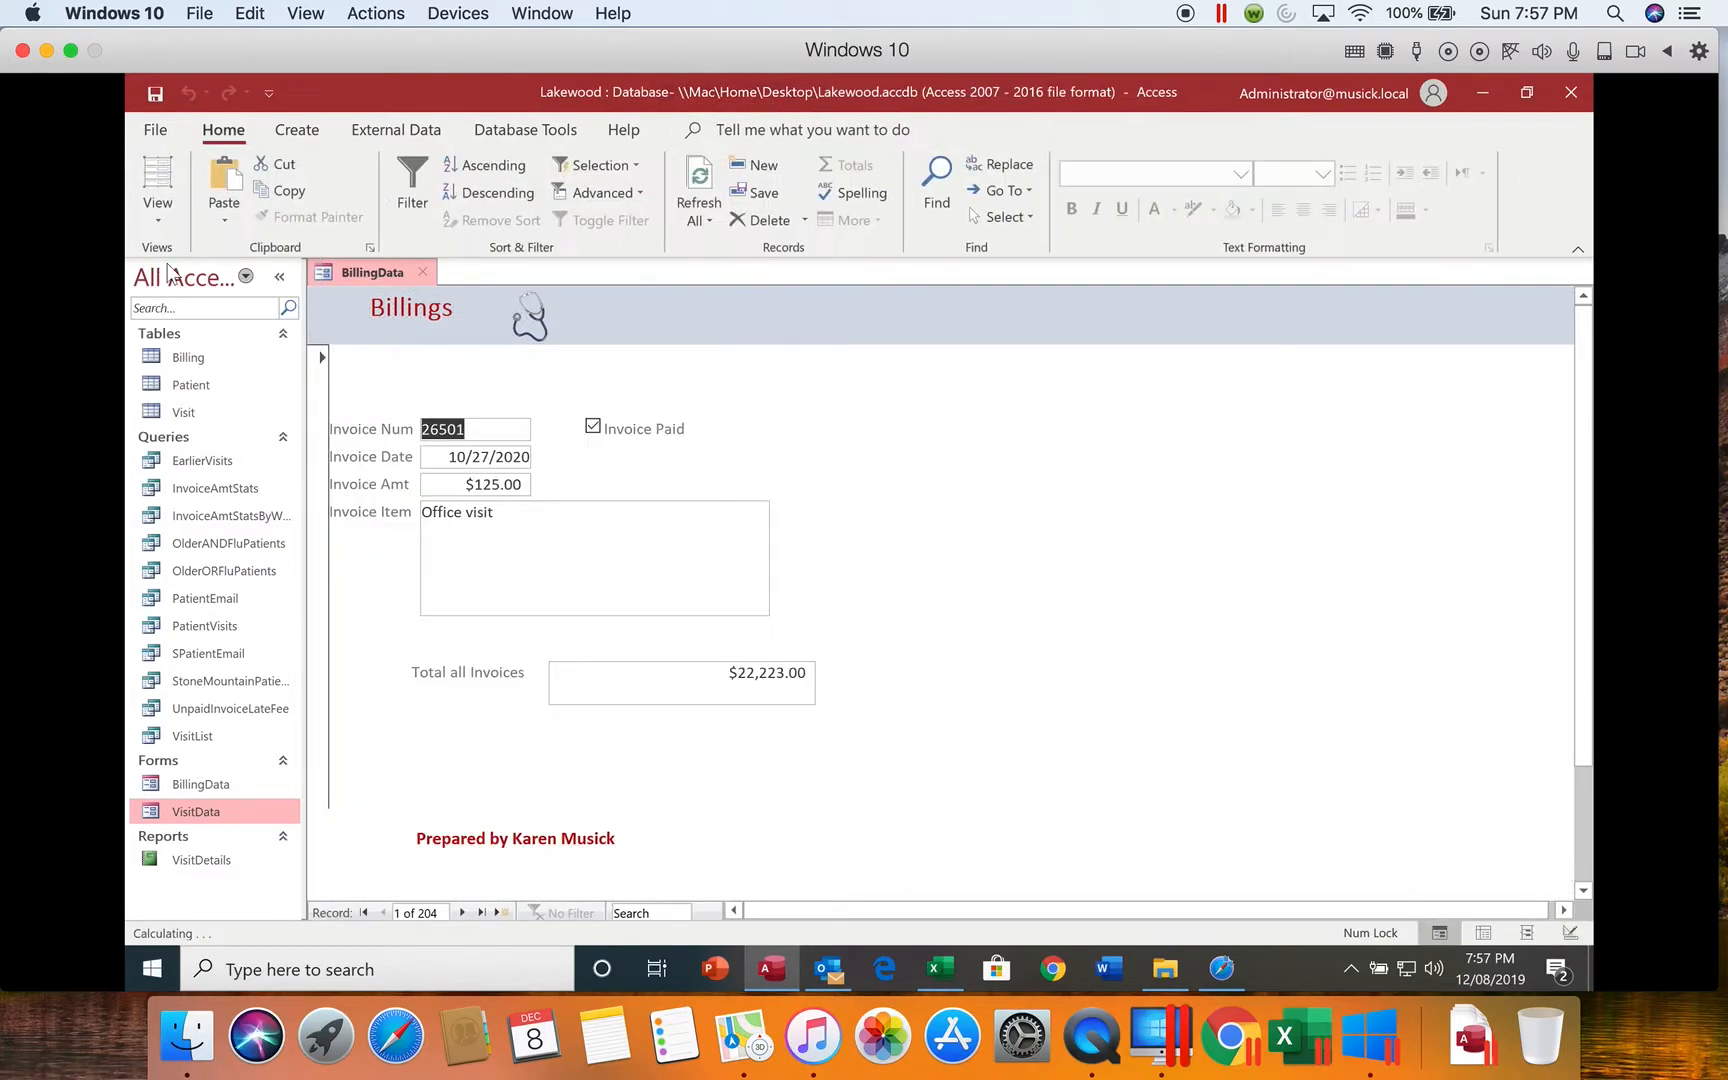
key("Tab")
key("Tab")
key("Tab")
key("Tab")
key("Tab")
key("Tab")
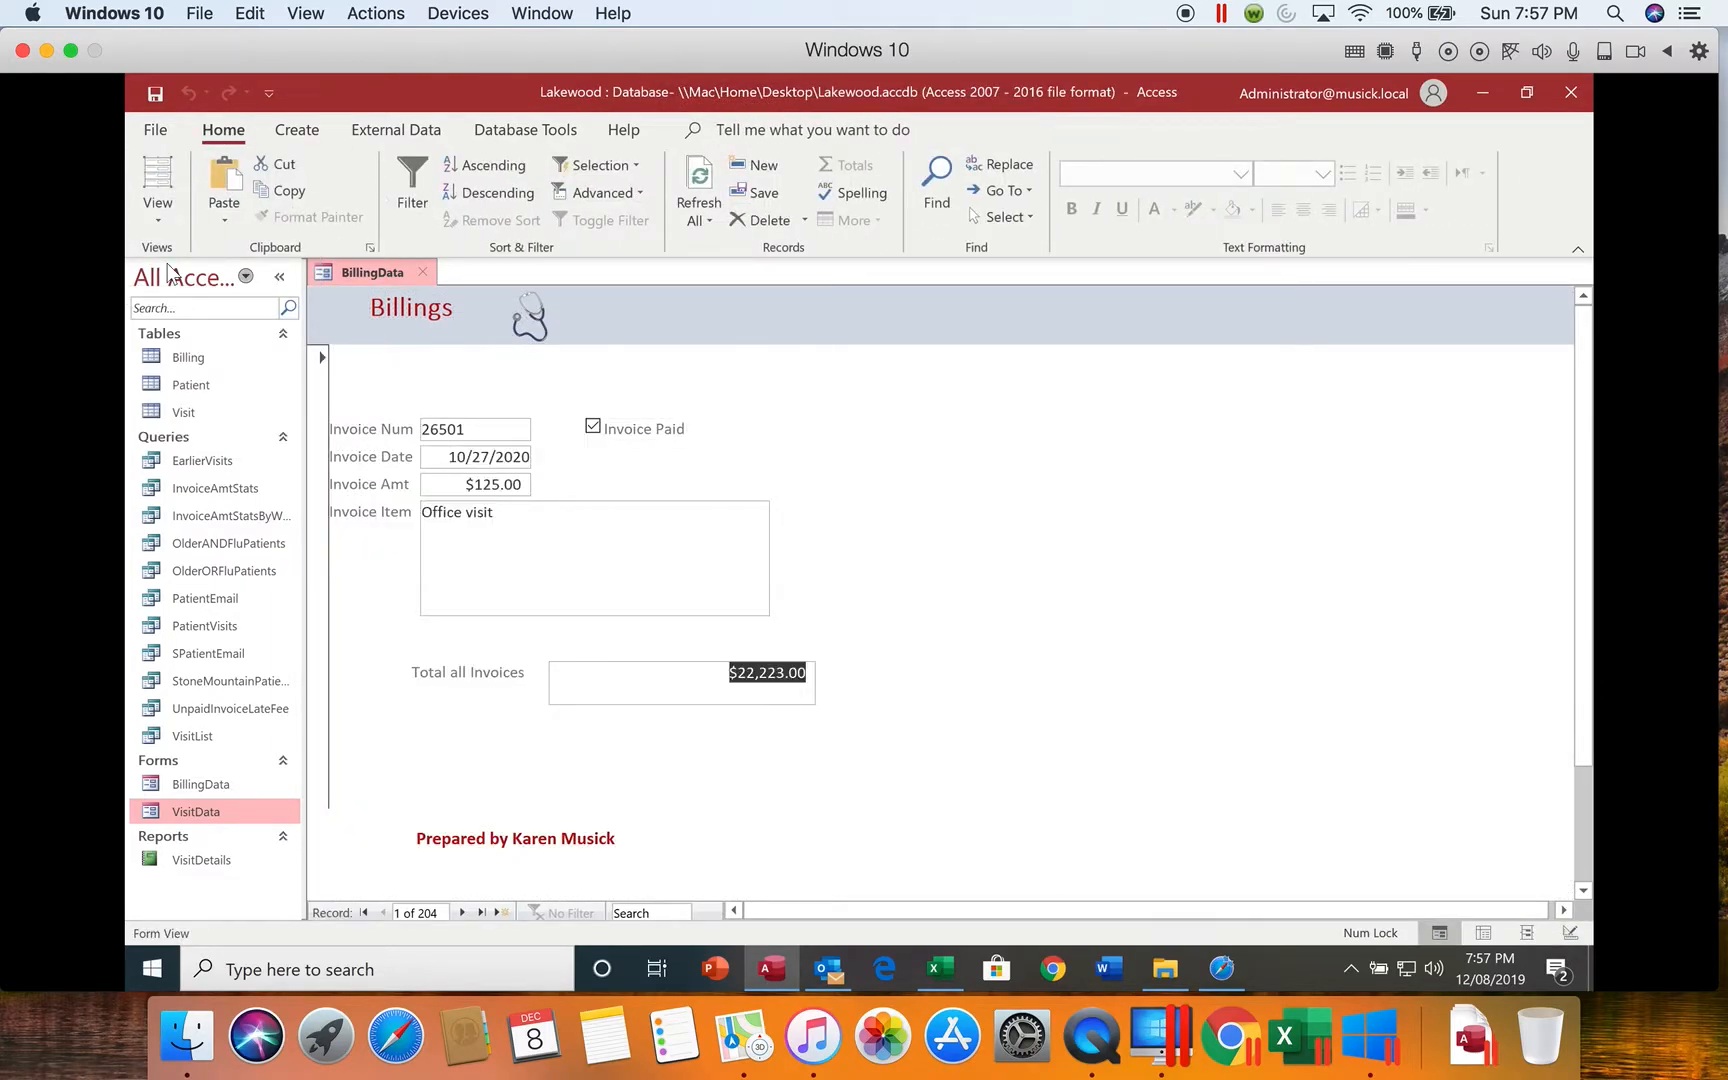
key("Tab")
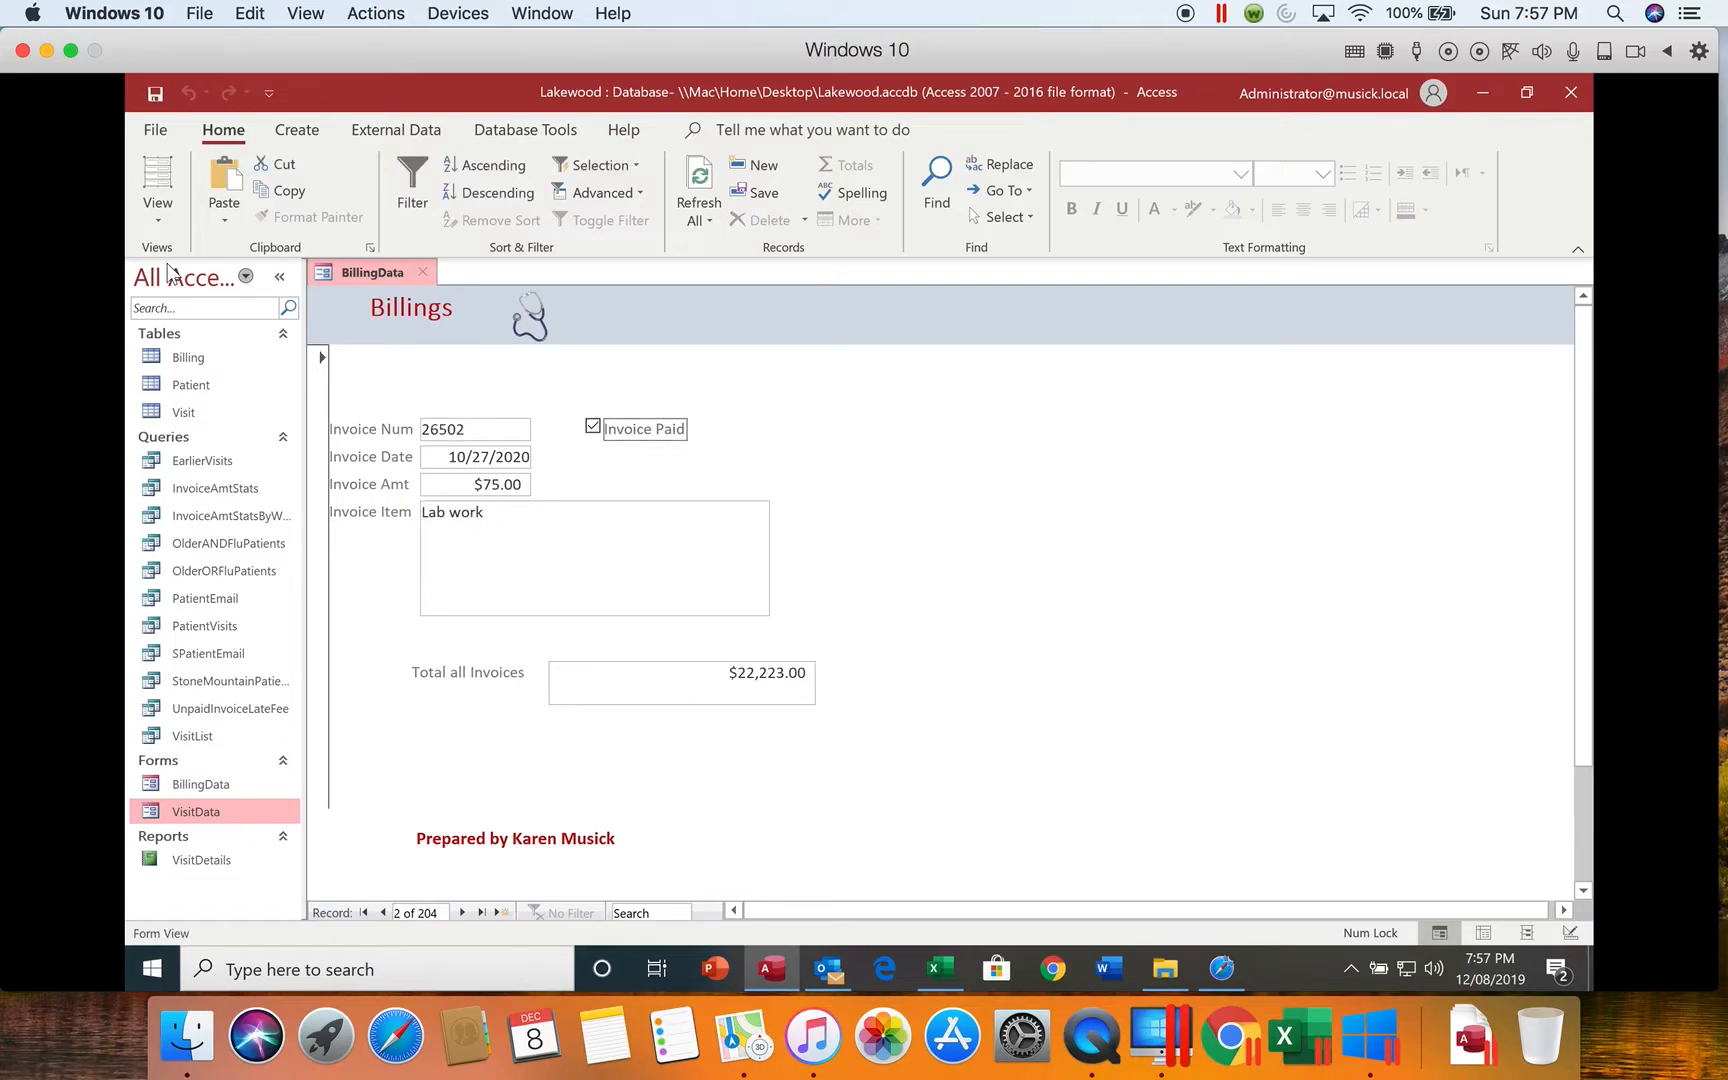
key("Tab")
key("Tab")
key("Tab")
key("Tab")
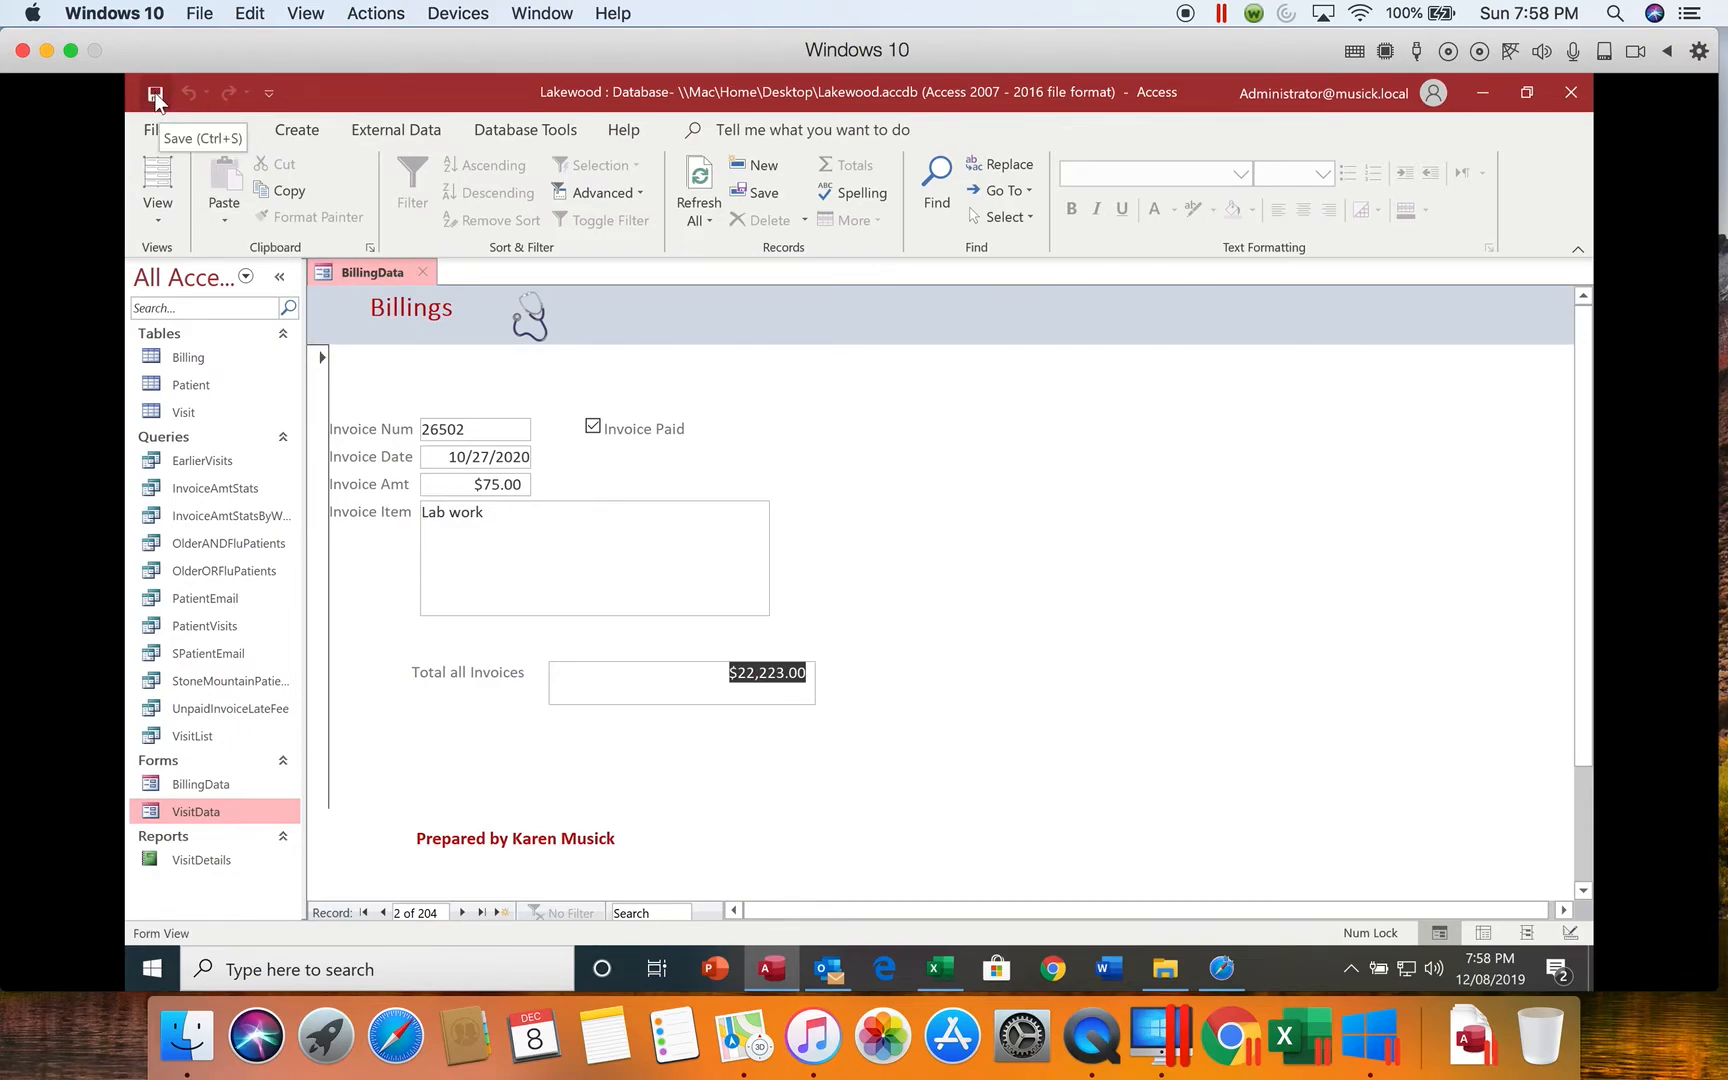
Step: Close the BillingData form and save its design changes
left_click(423, 271)
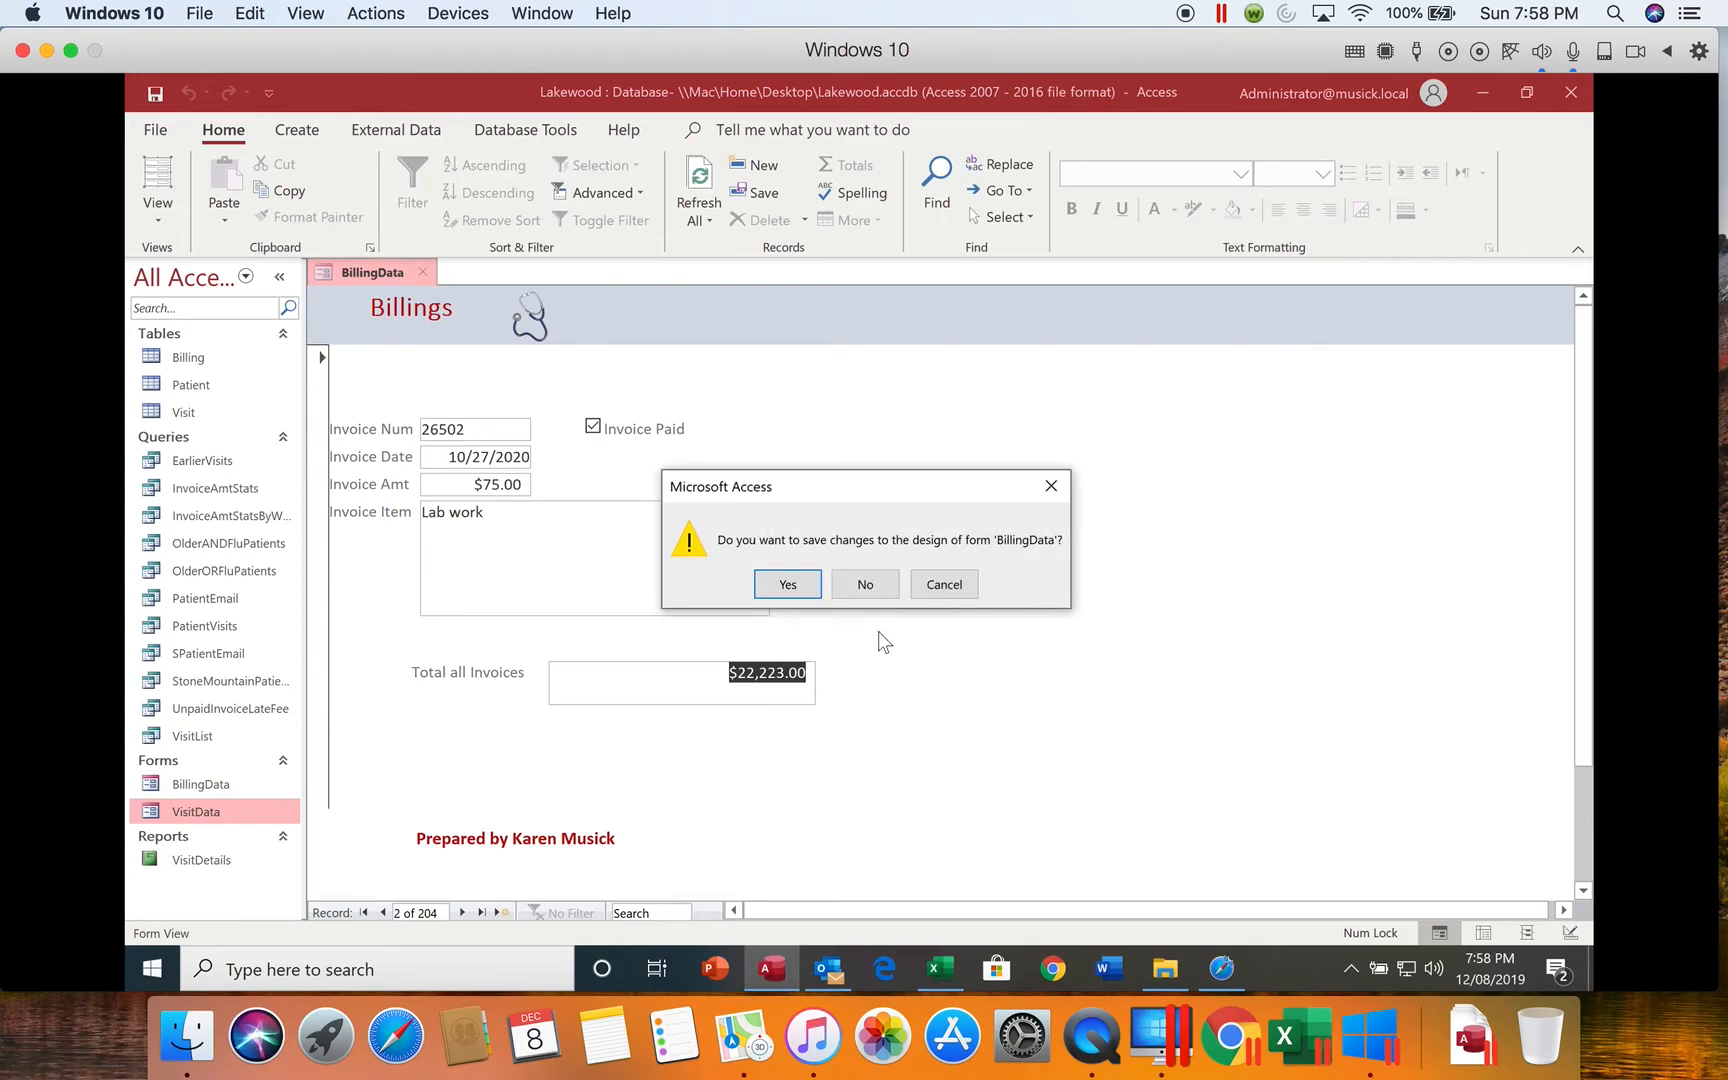
left_click(795, 583)
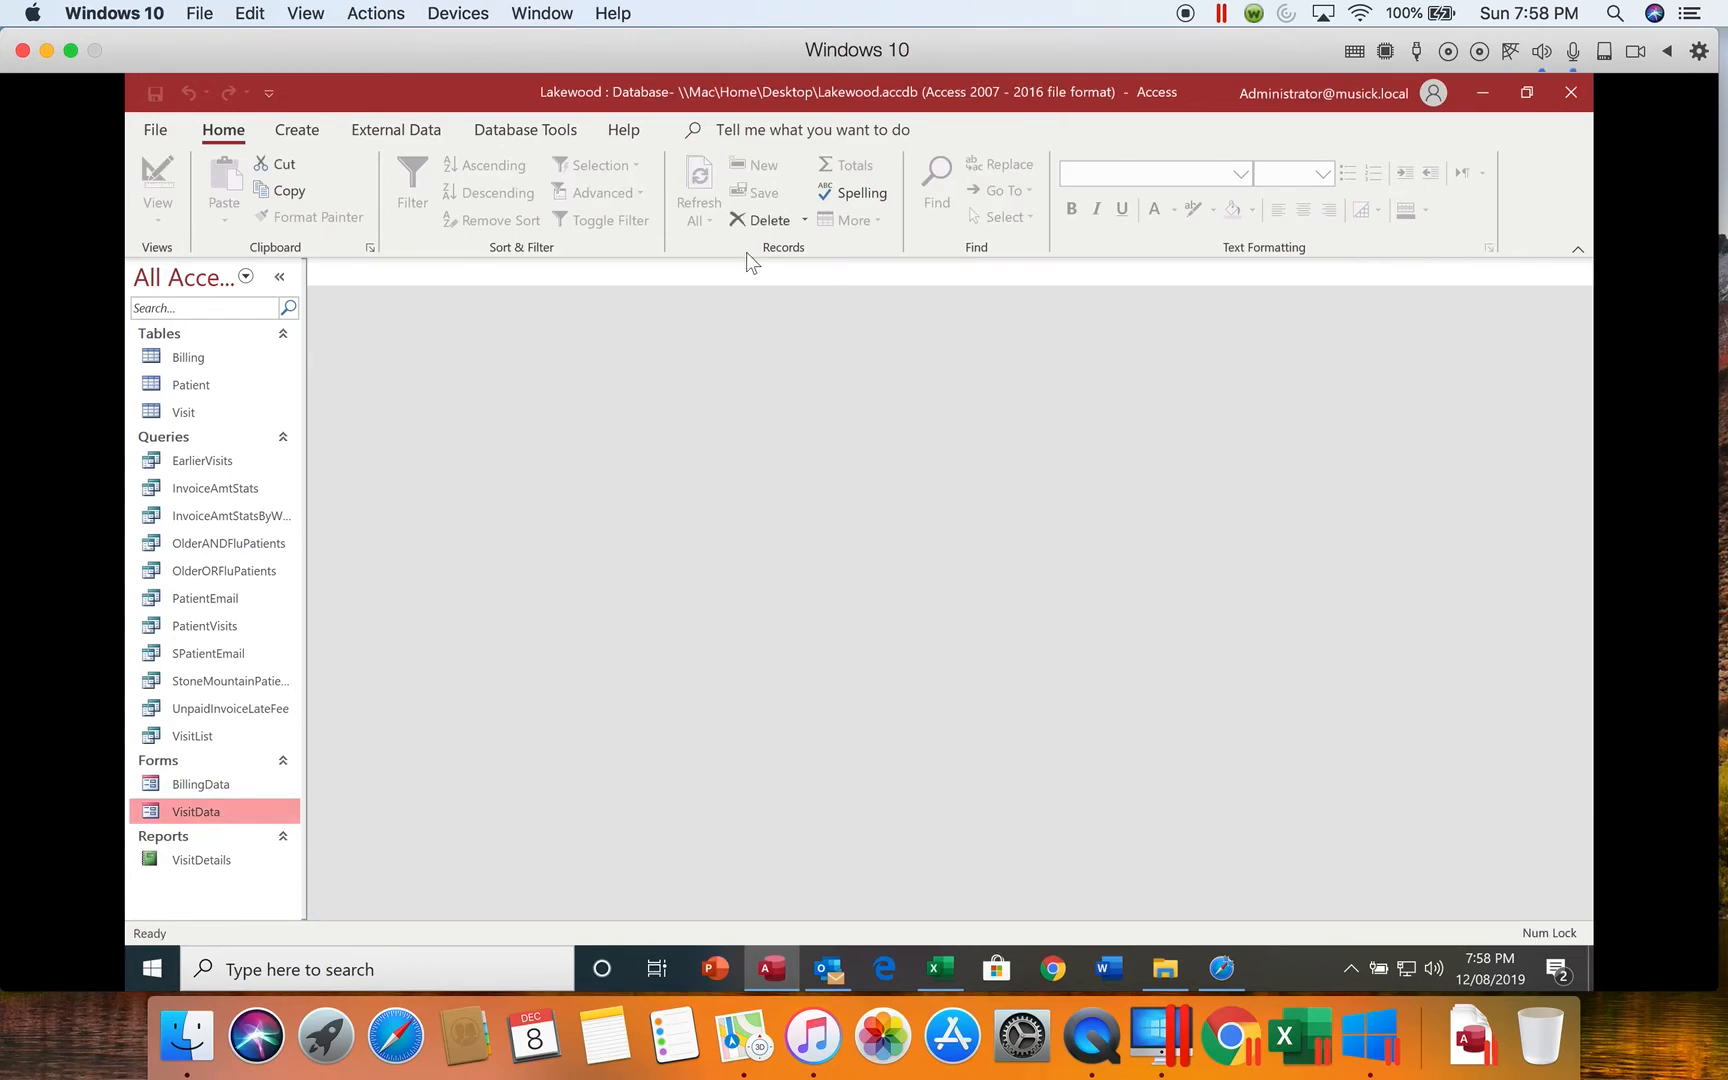